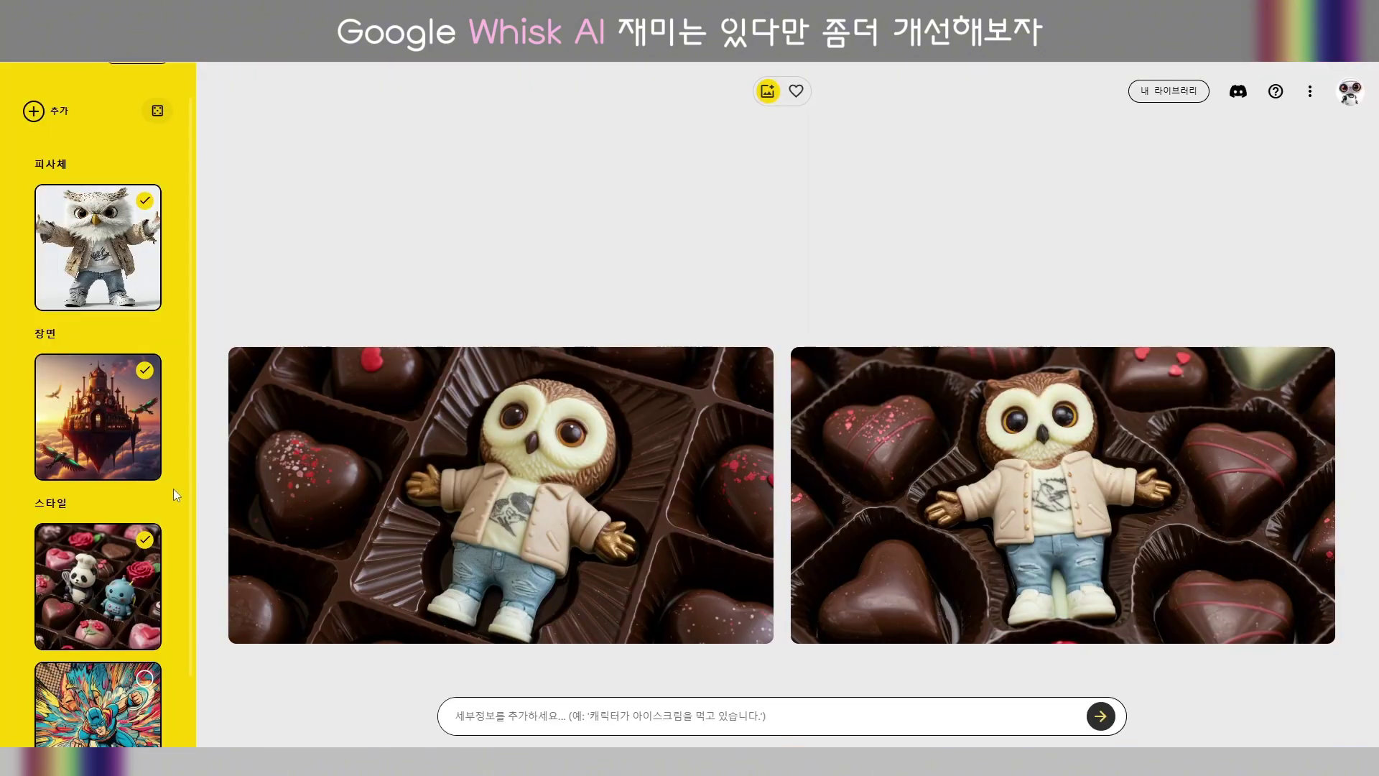
scroll(174, 488, "down", 1)
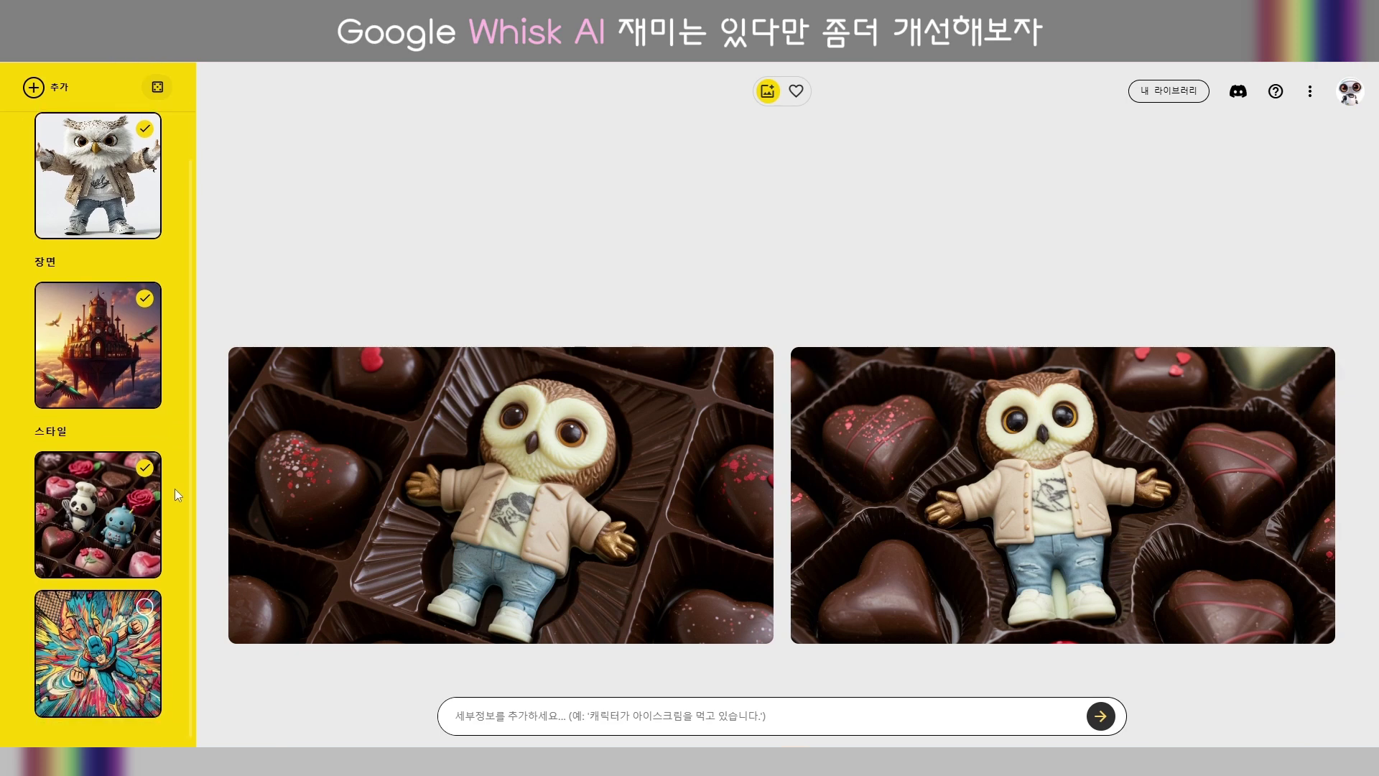
scroll(179, 489, "down", 1)
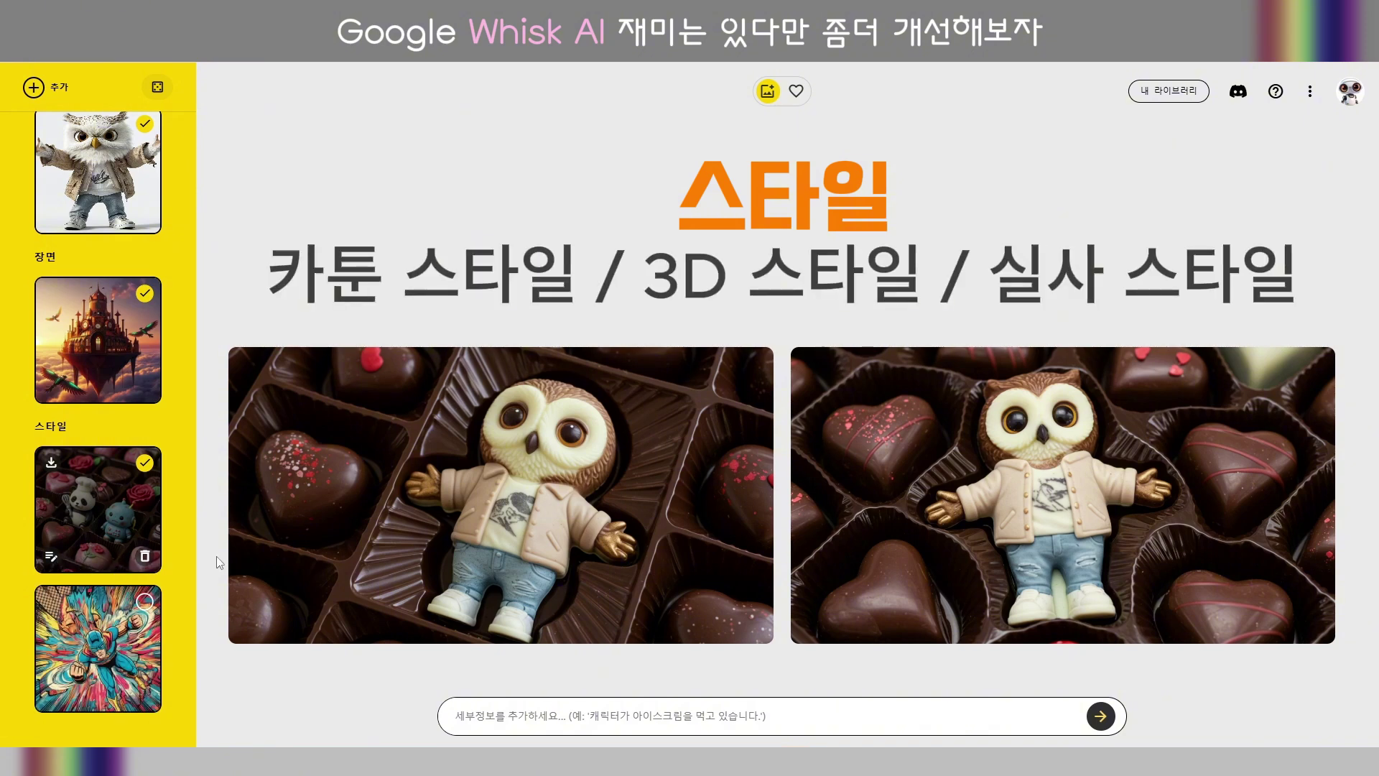
left_click(741, 365)
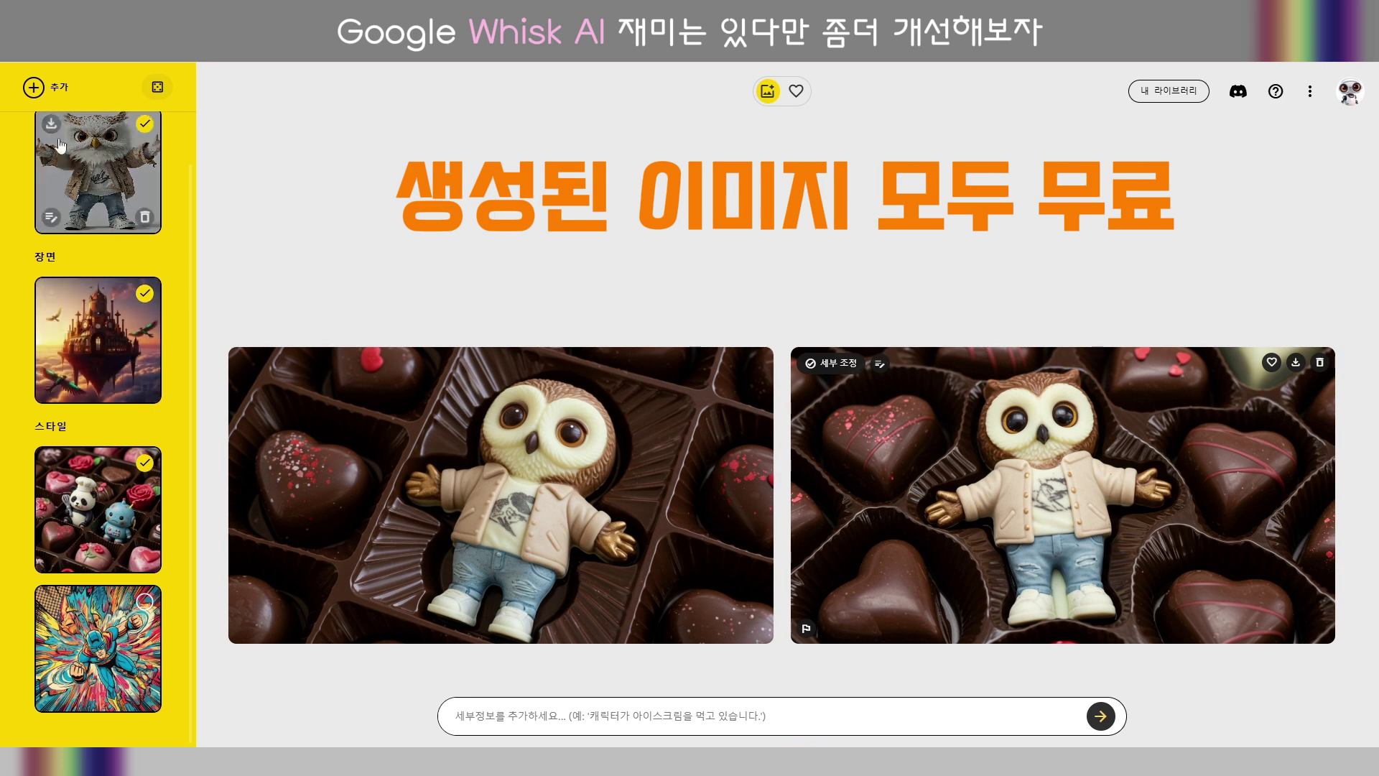
Add two empty scene (장면) slots to the reference list.
left_click(51, 87)
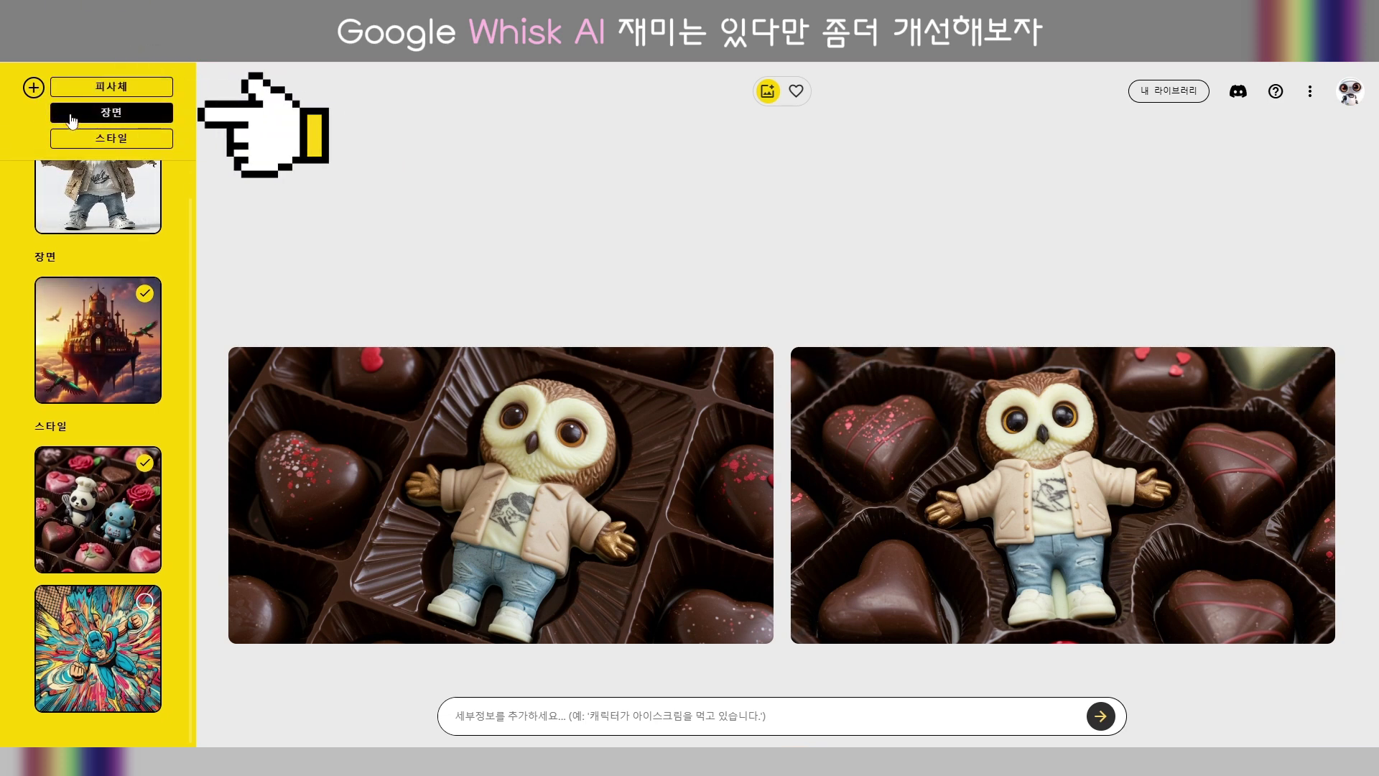
left_click(79, 113)
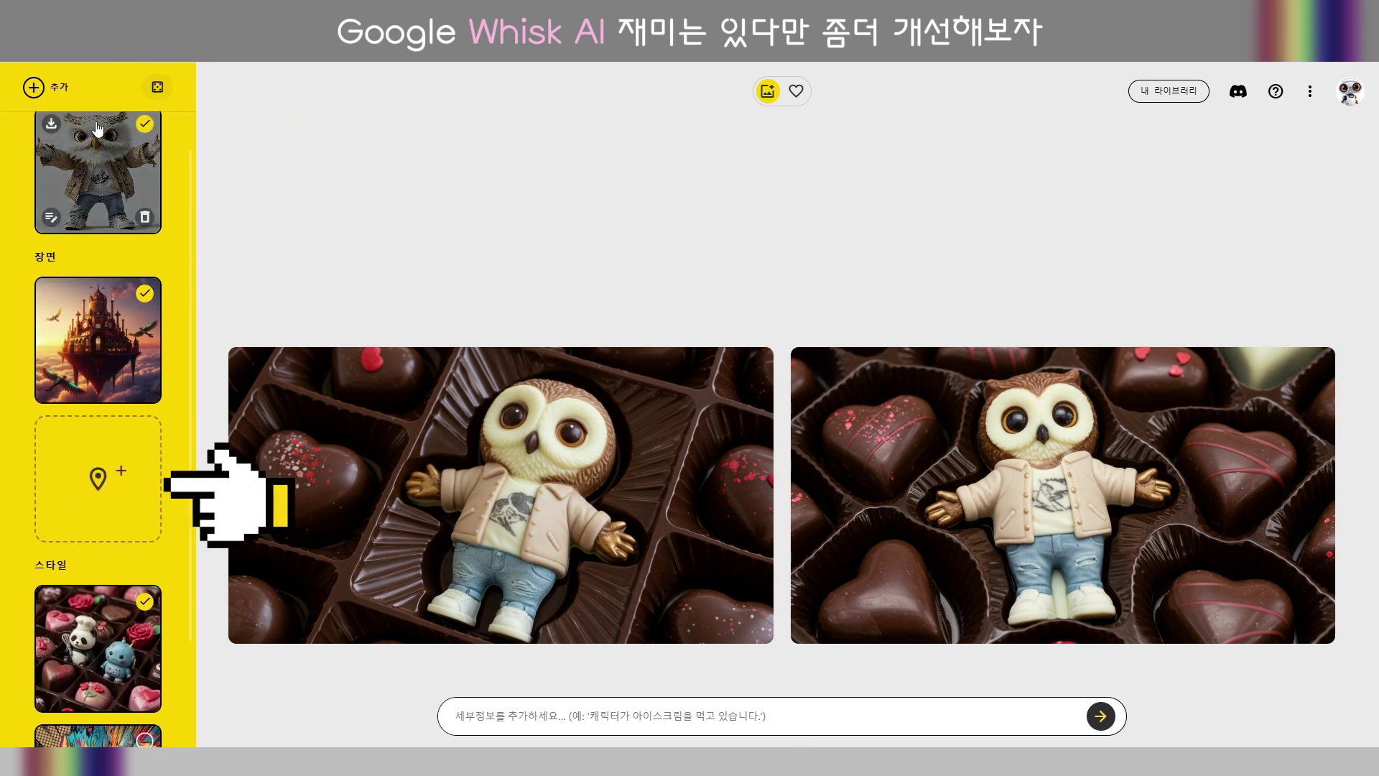
left_click(33, 88)
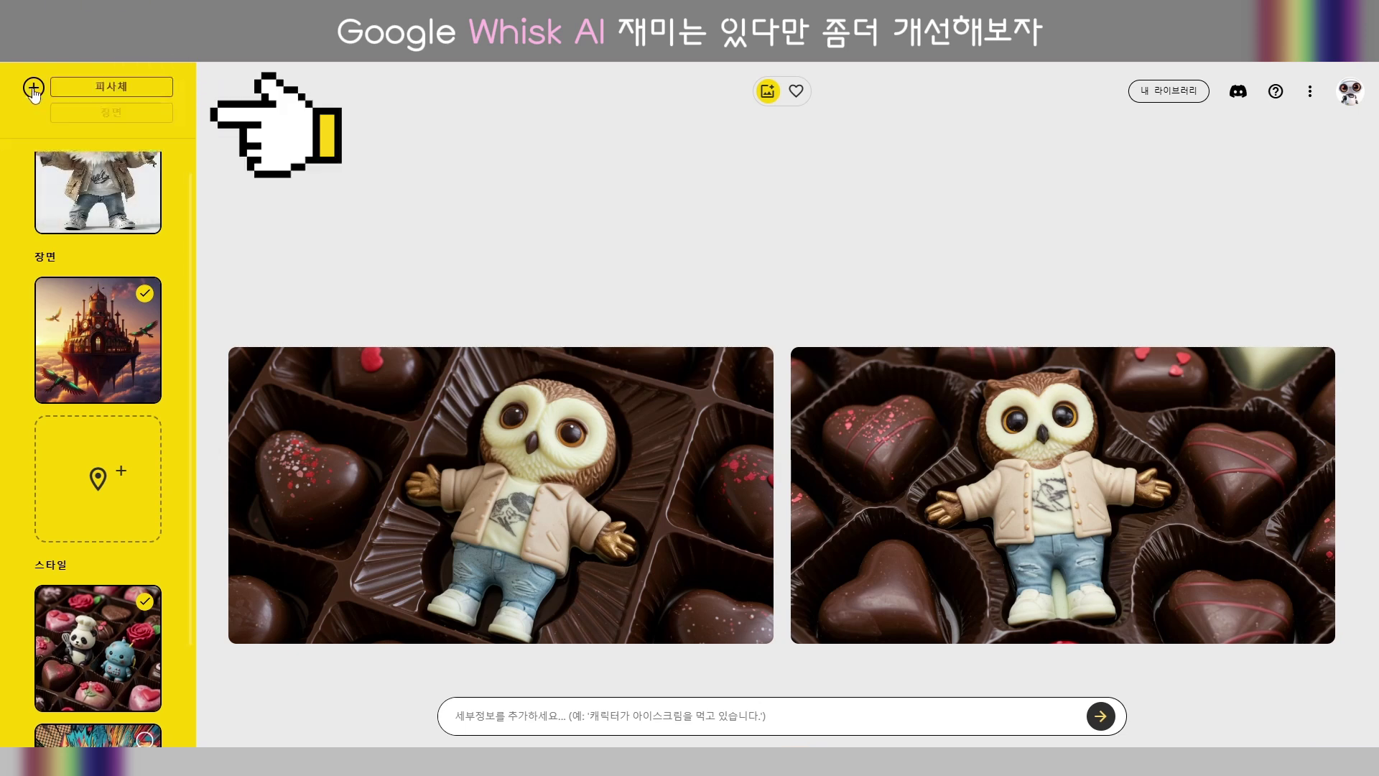
left_click(100, 112)
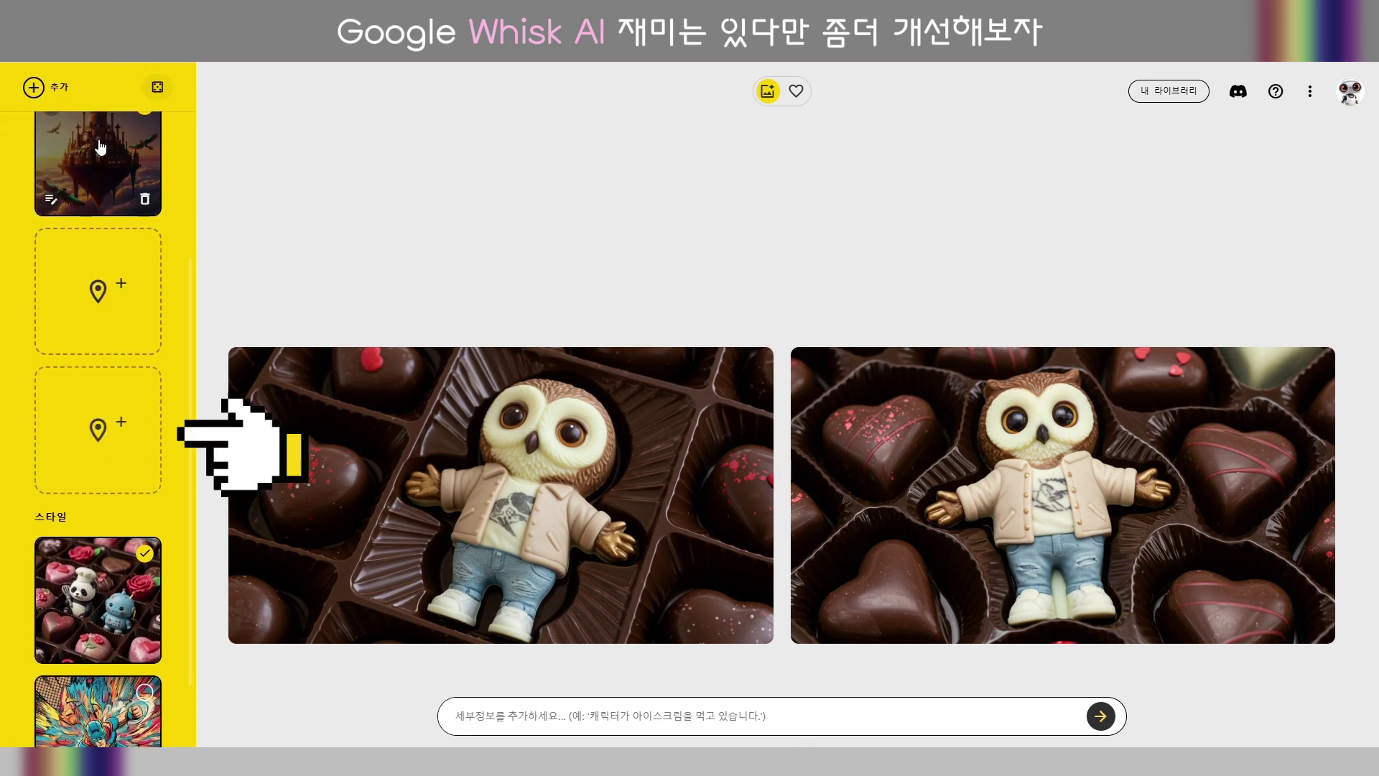
Try to generate an image for the first empty scene slot from the Korean prompt "3d 스타일의 숲속".
scroll(128, 314, "up", 1)
mouse_move(128, 314)
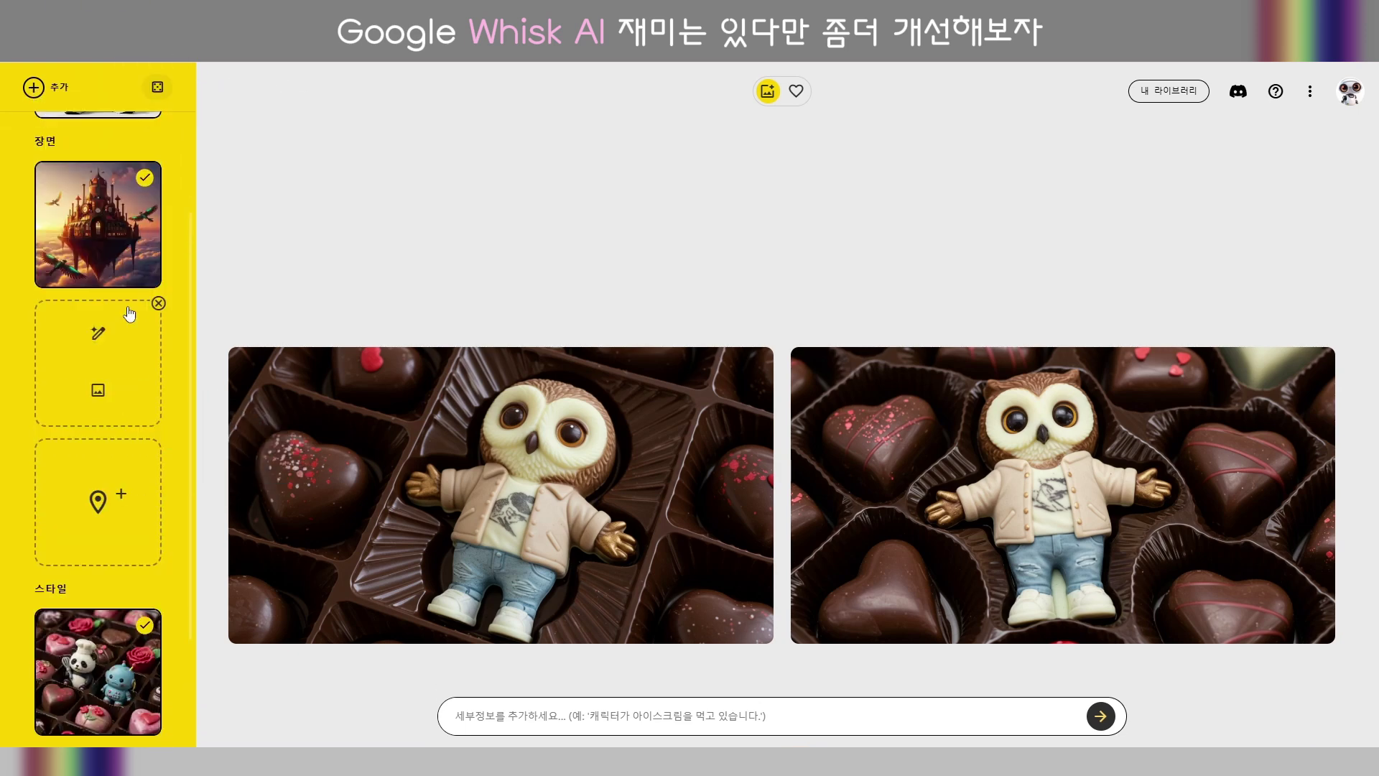
left_click(113, 350)
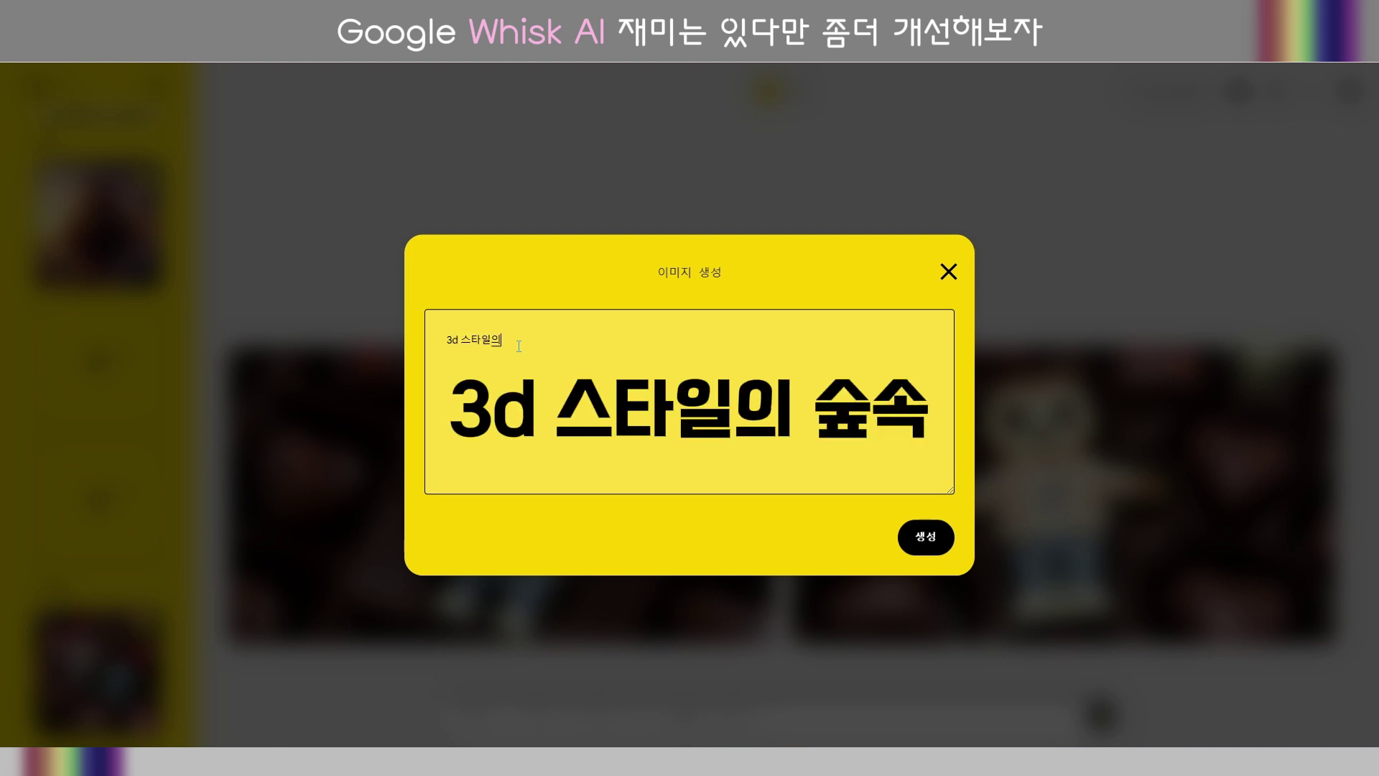
type("3d 스타일의 숲속")
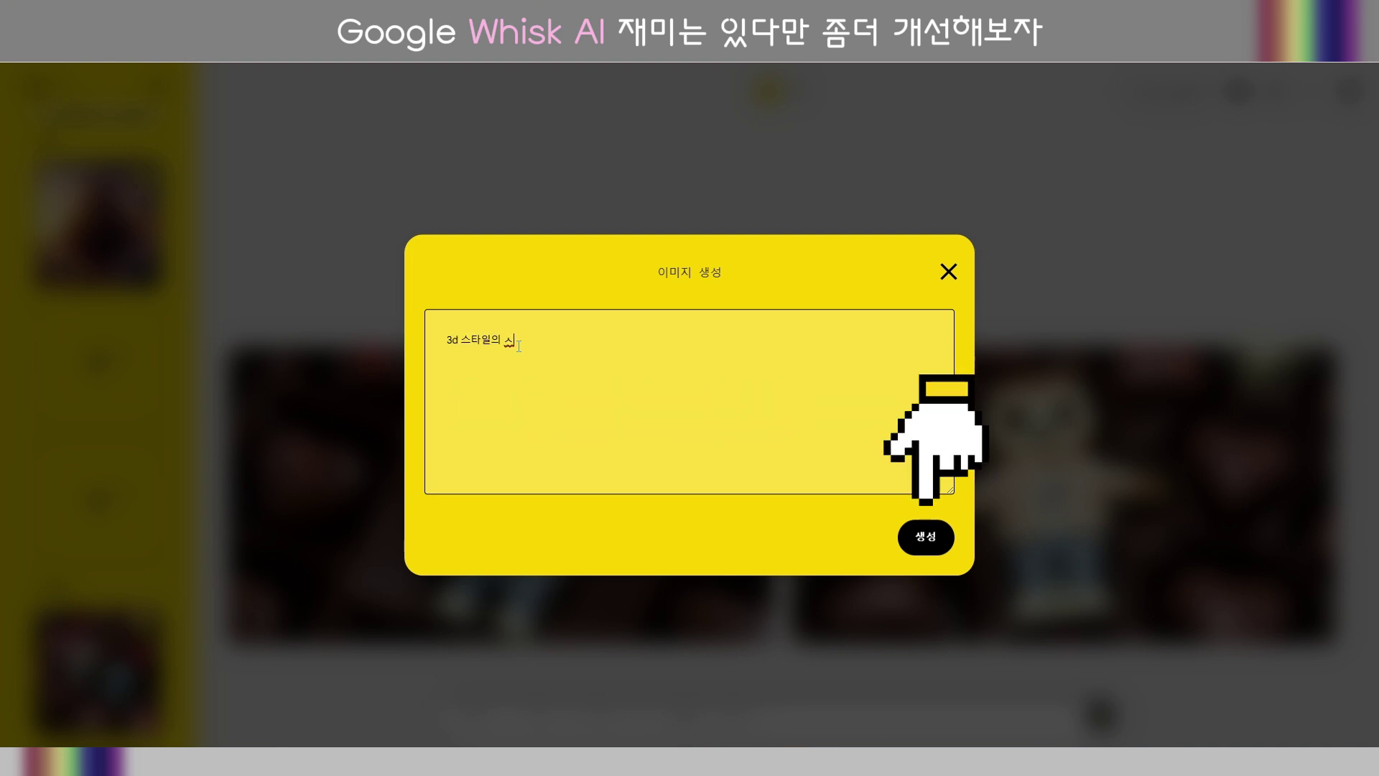
left_click(920, 540)
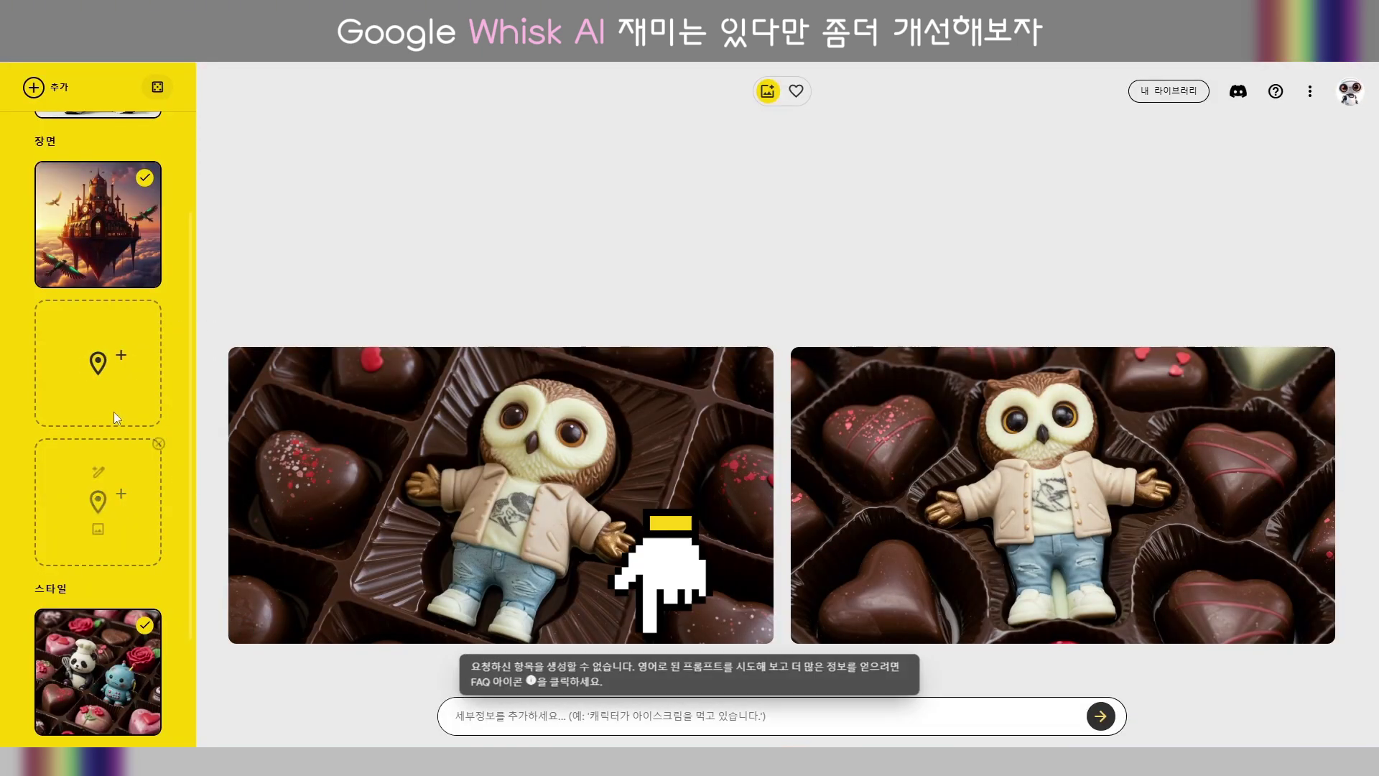
mouse_move(156, 497)
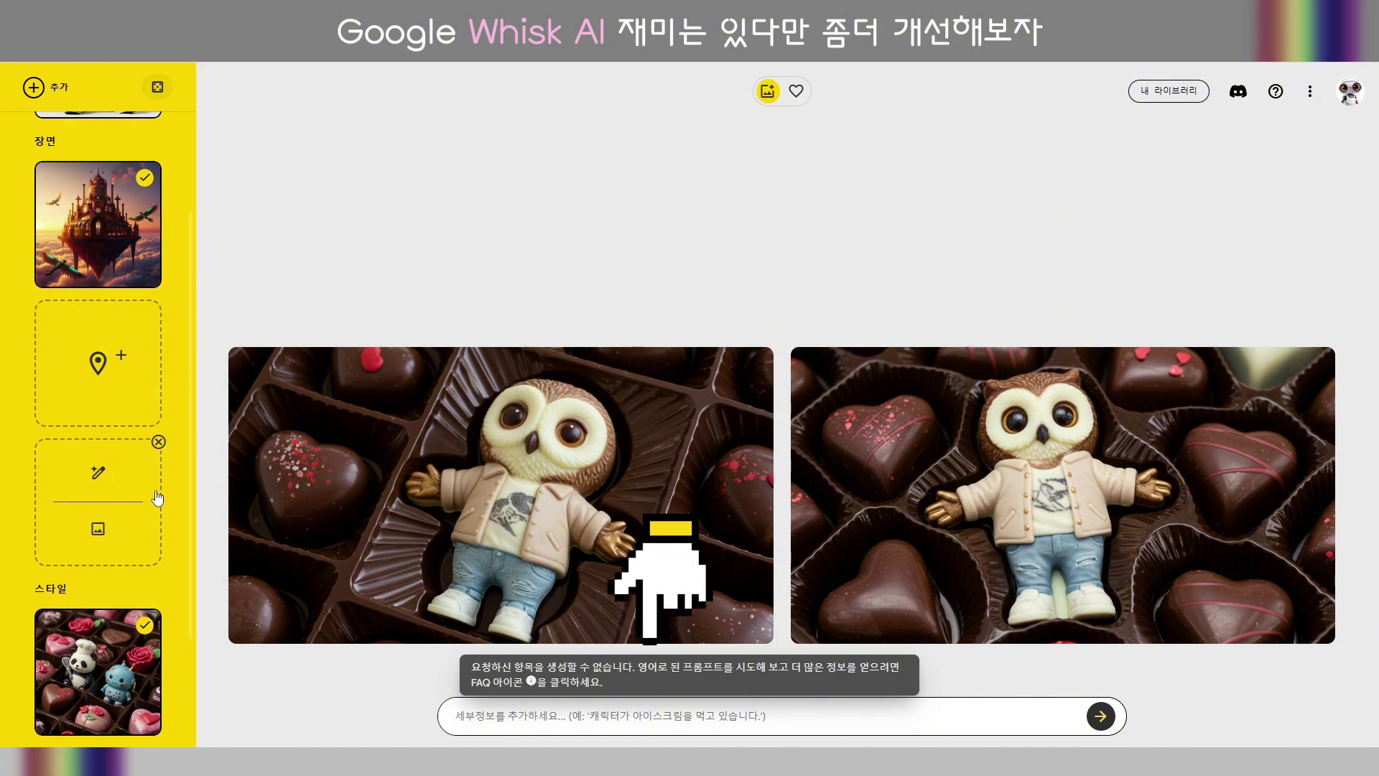
Generate an image for the first empty scene slot from the text prompt "forest, 3d style".
mouse_move(159, 391)
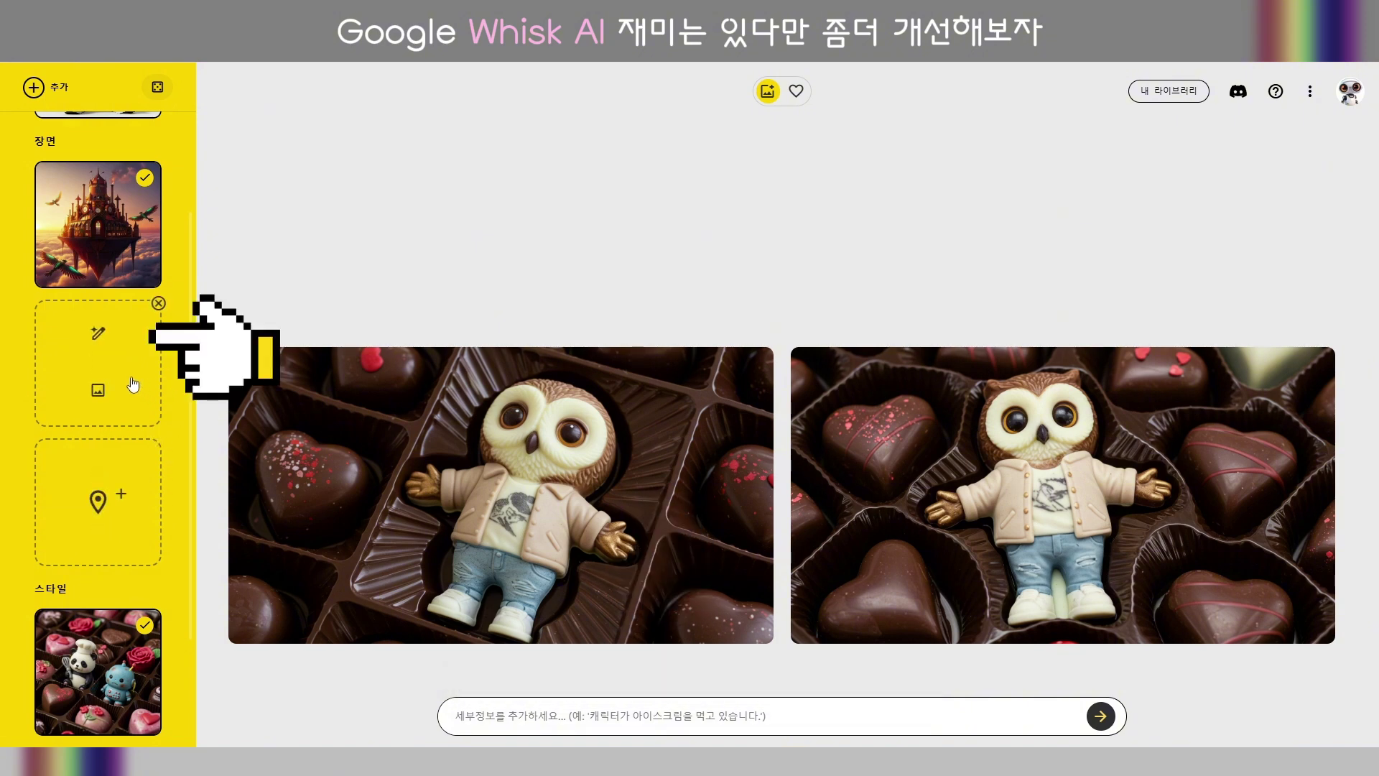
left_click(105, 349)
type("ㄹ")
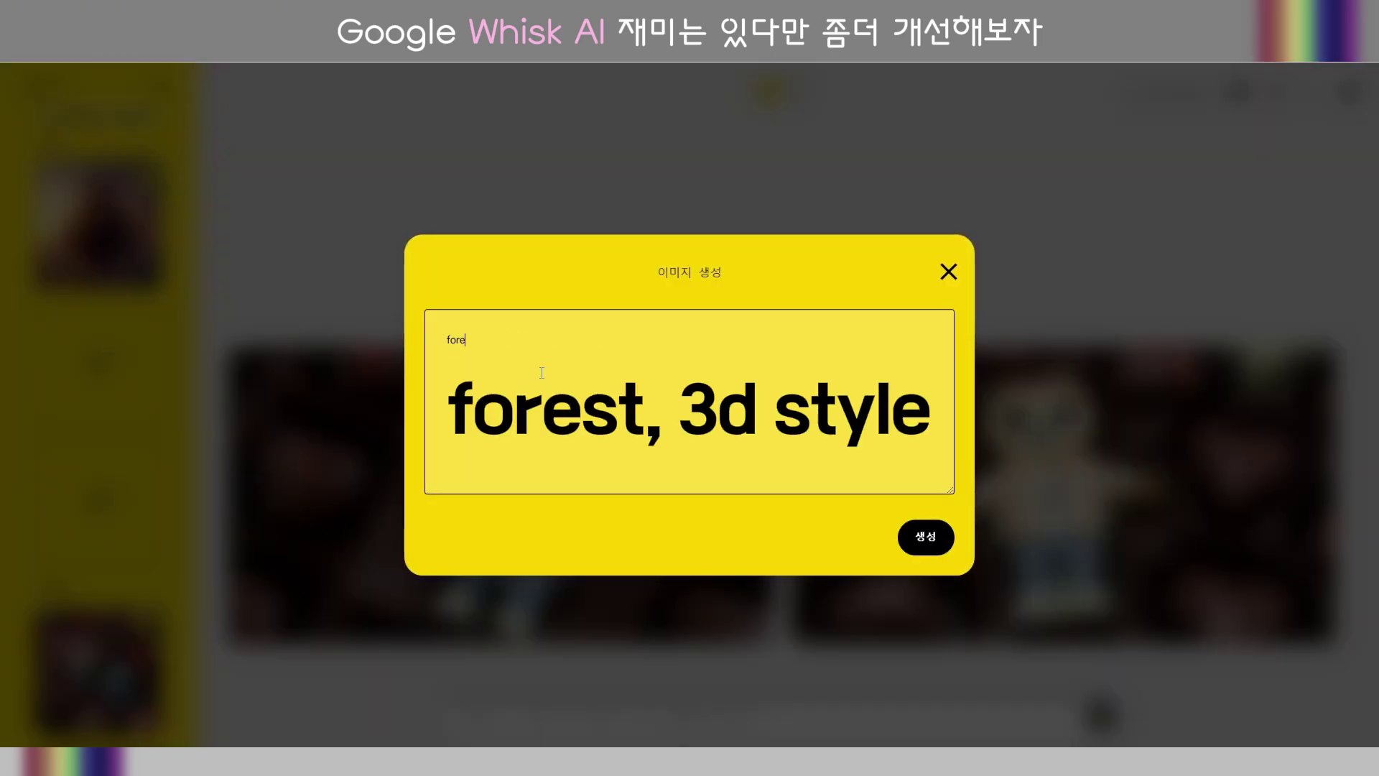
left_click(923, 537)
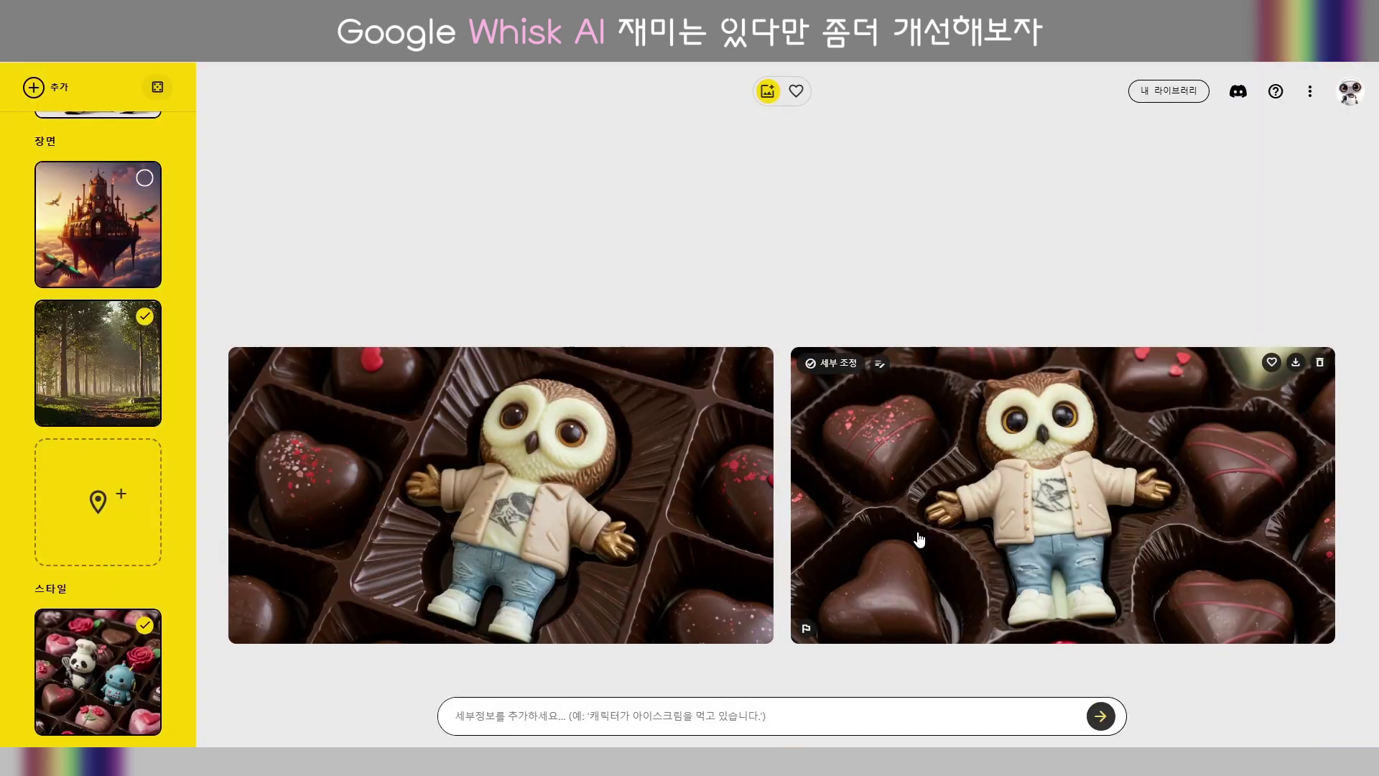
Generate an image for the remaining empty scene slot from the text prompt "3d style sky".
mouse_move(106, 477)
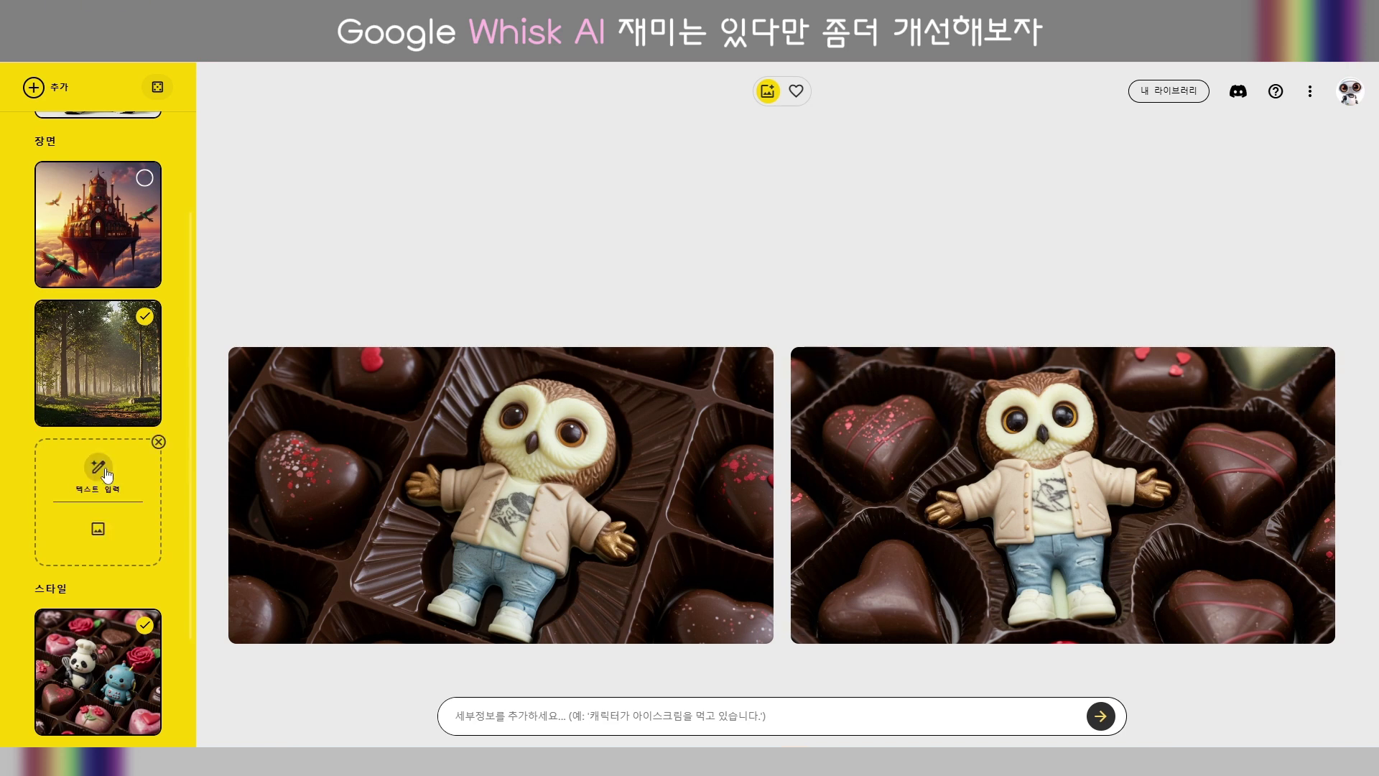
left_click(106, 474)
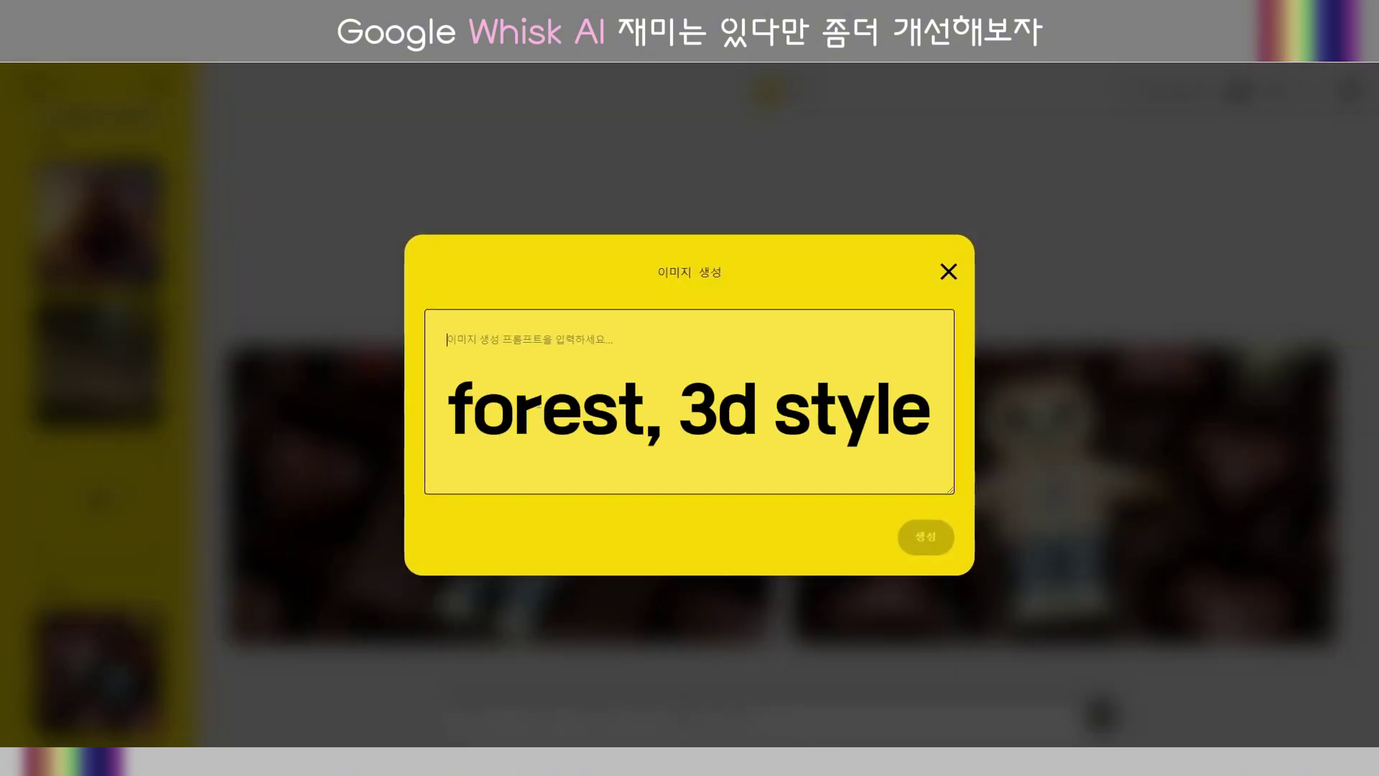
type("3d s")
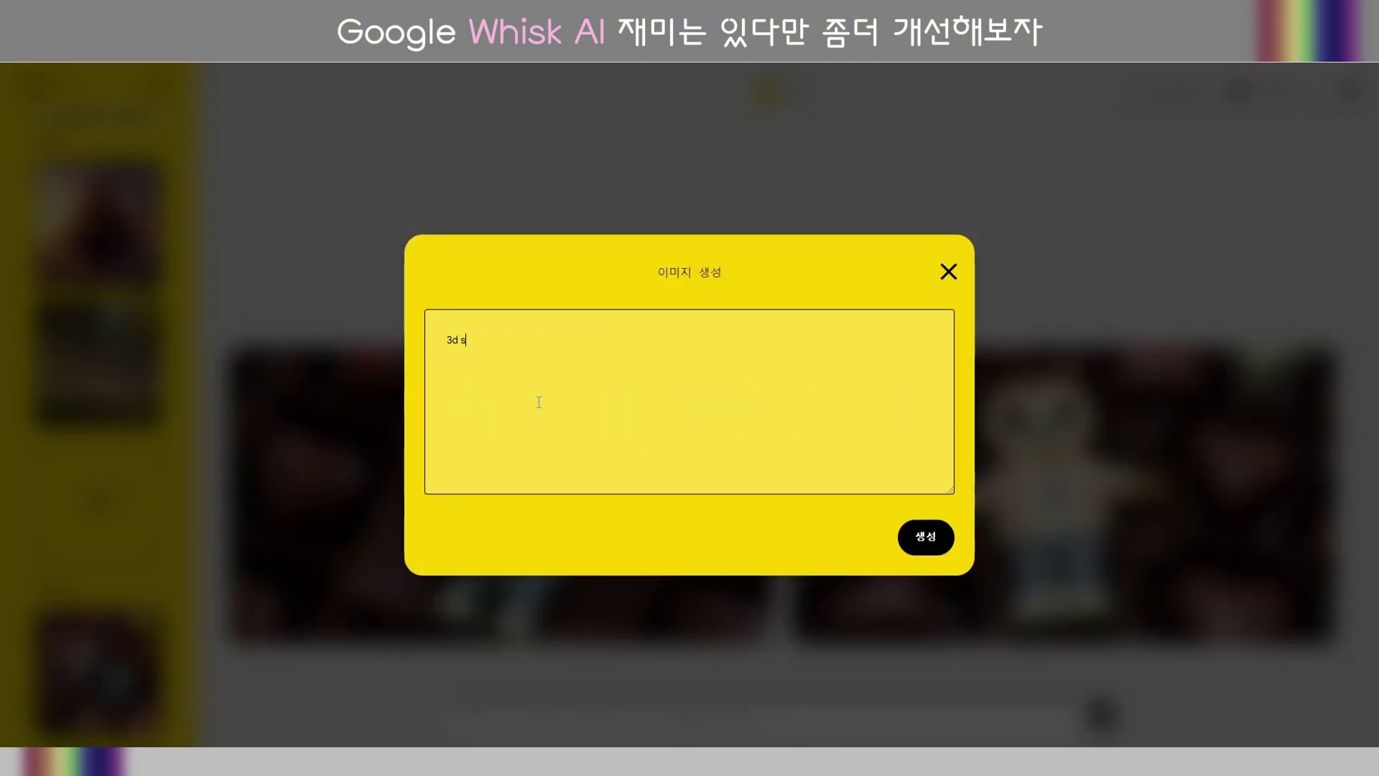
type("tyle")
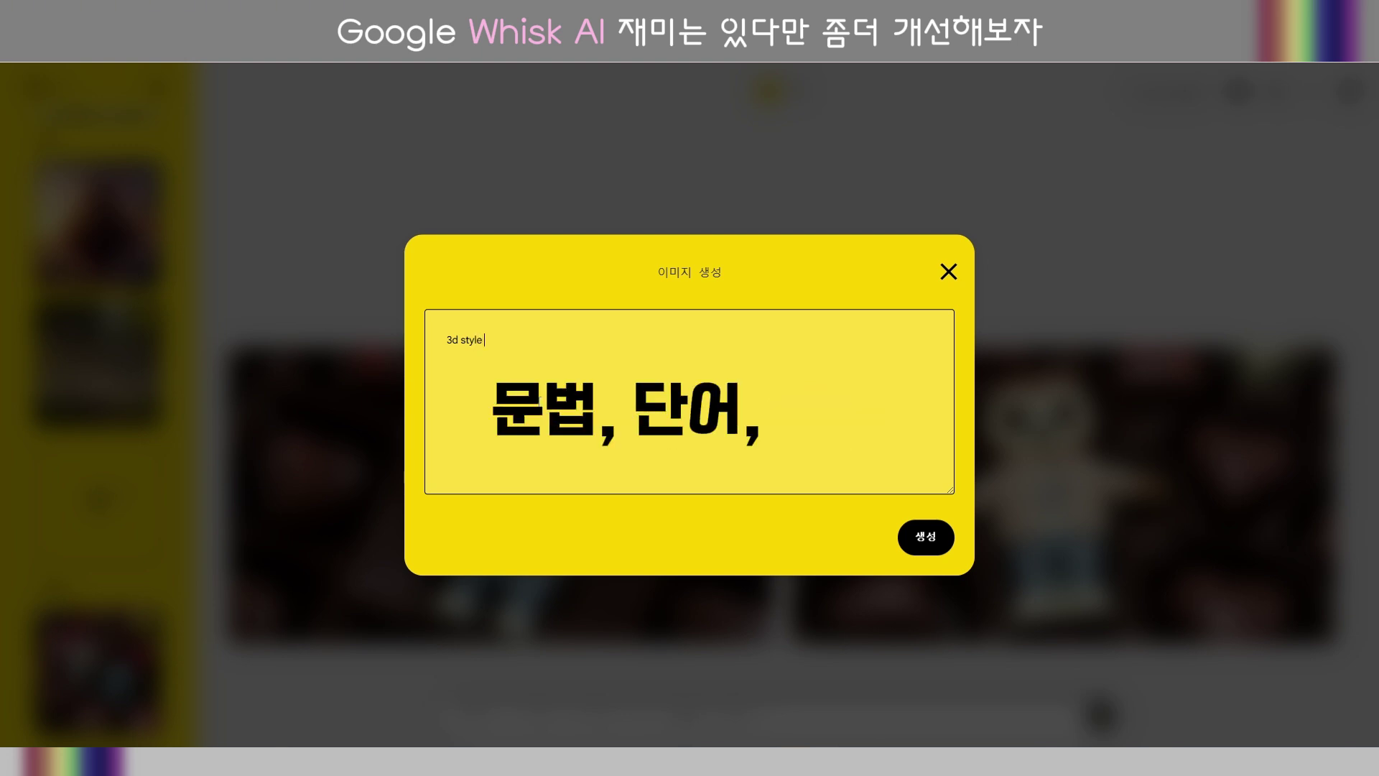
type(" sky")
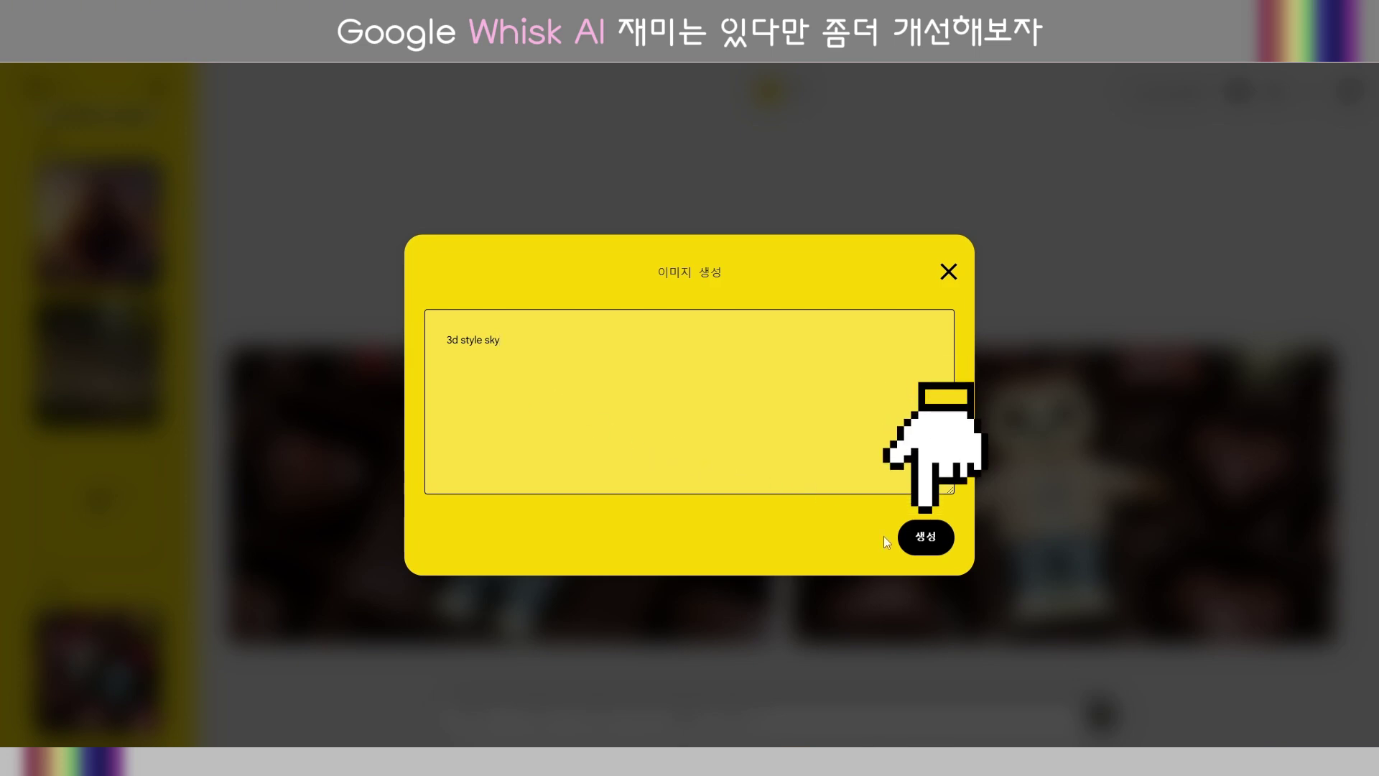
left_click(926, 537)
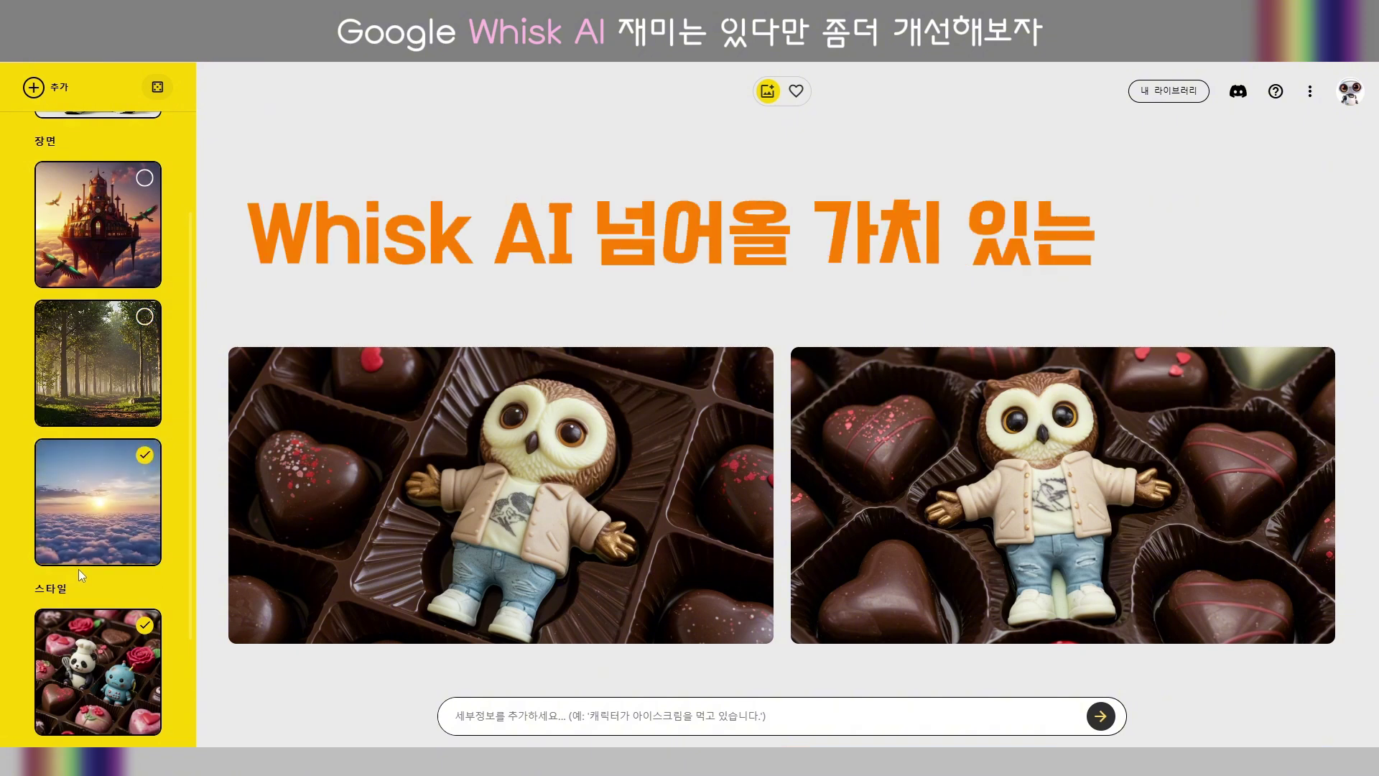
Open the sky scene for refinement, load its initial image's description, and generate additional variations from that prompt.
scroll(101, 570, "down", 2)
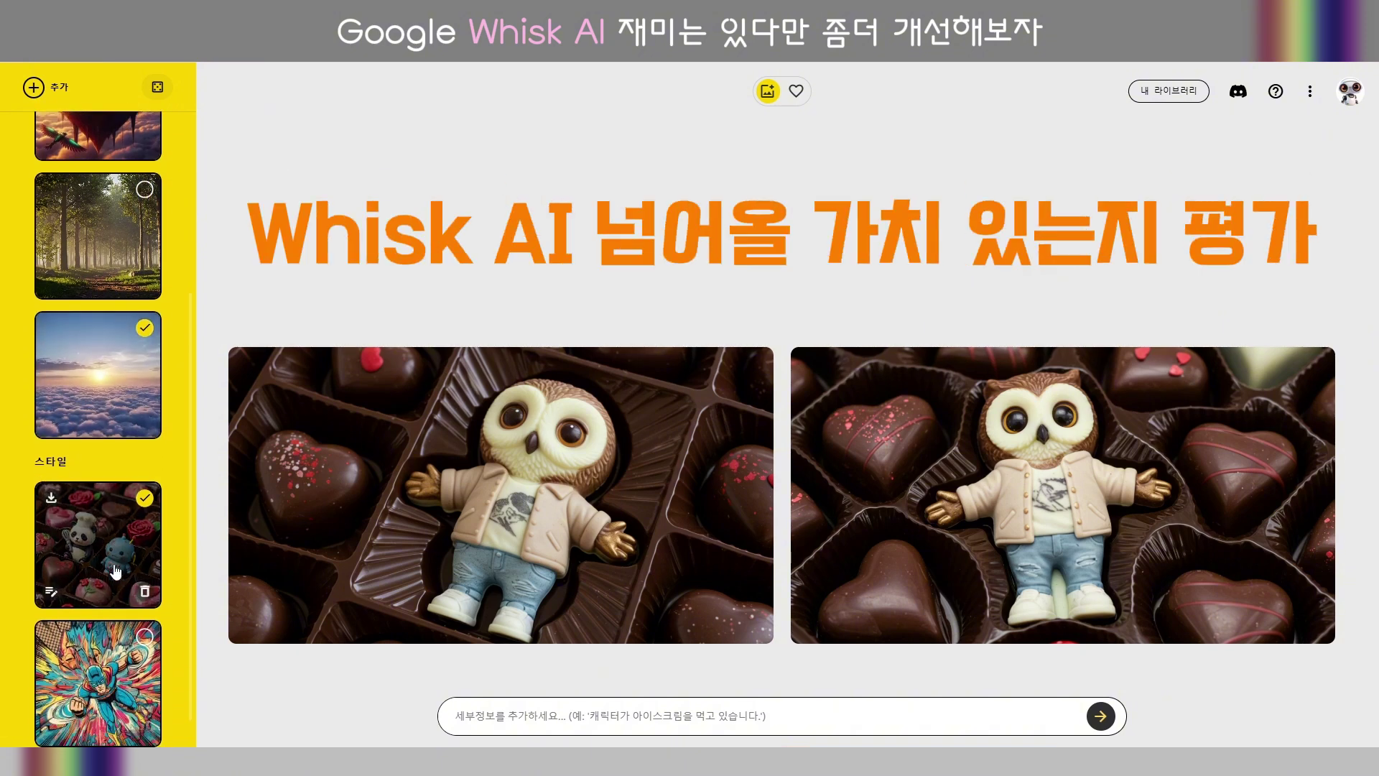
mouse_move(60, 388)
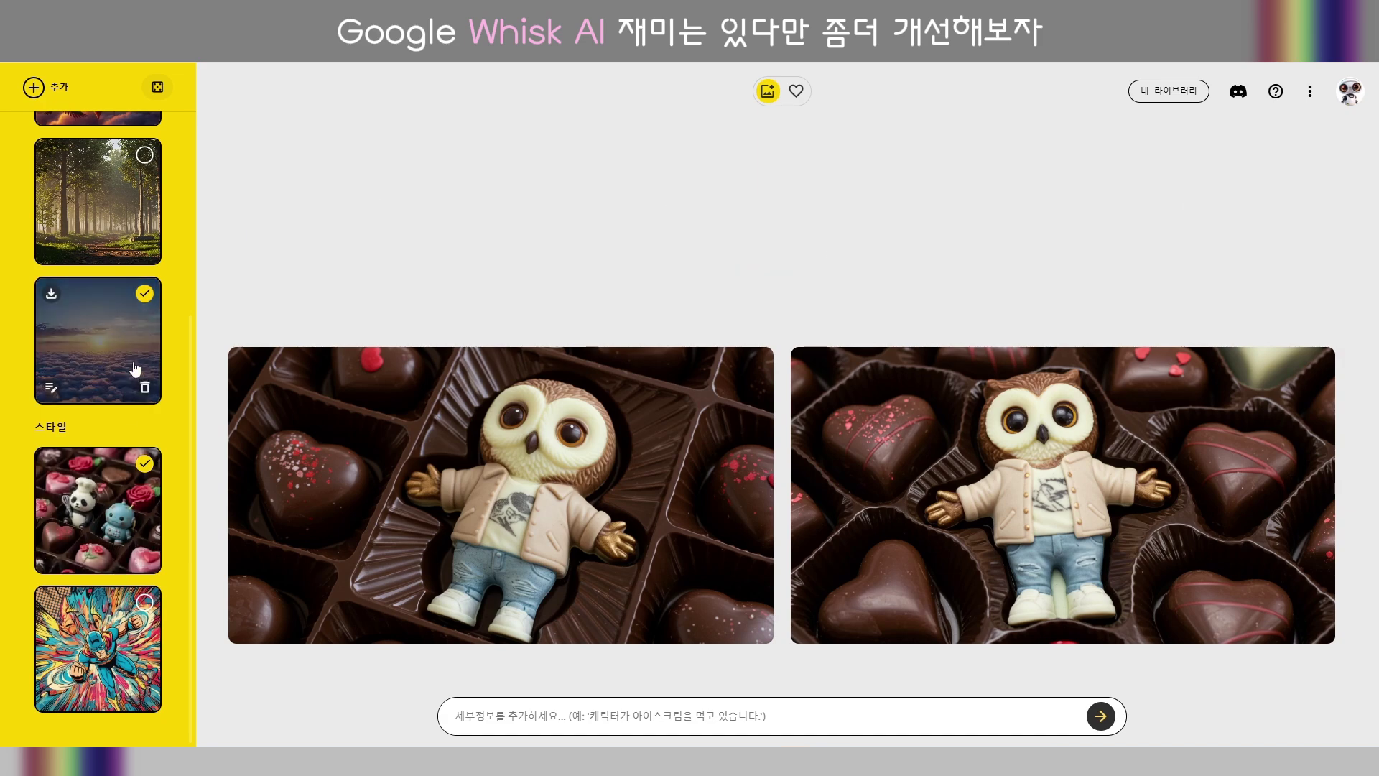
left_click(58, 388)
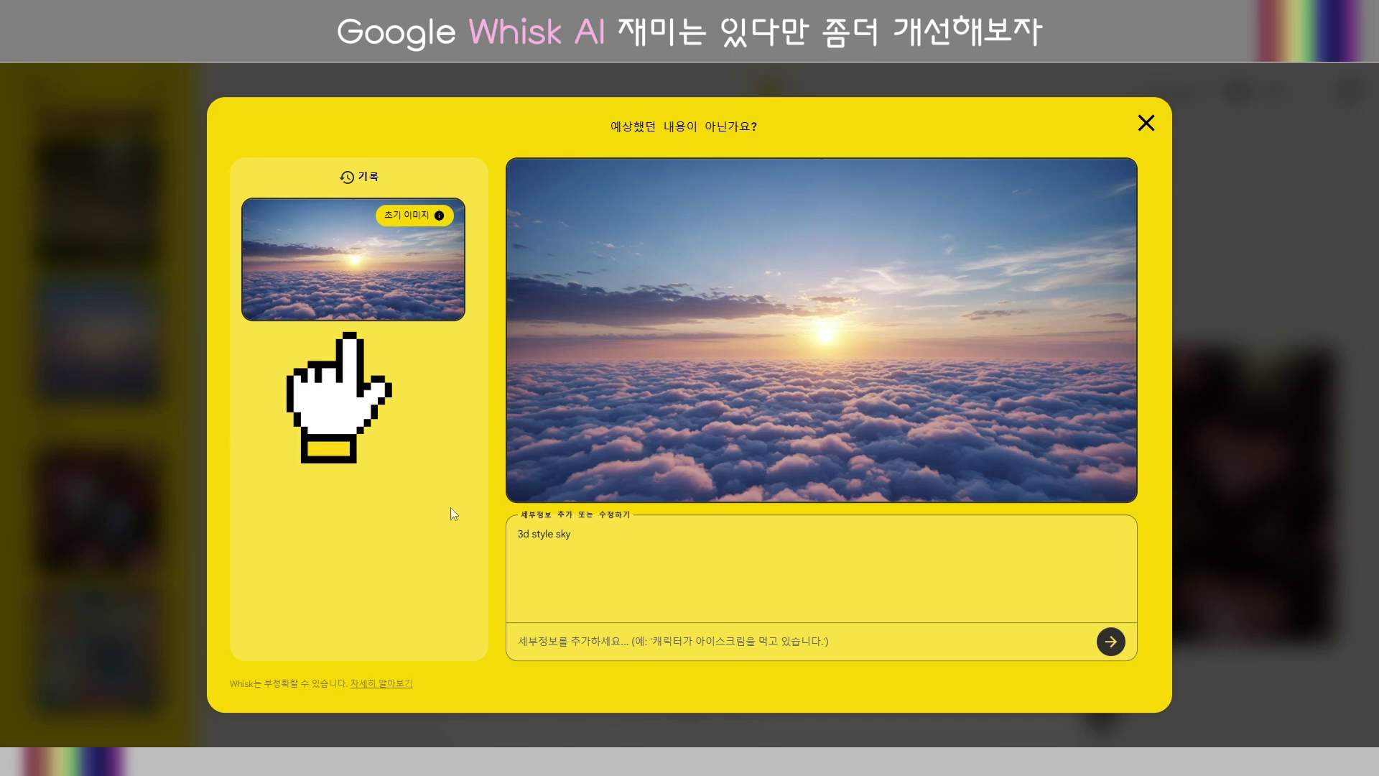
left_click(420, 319)
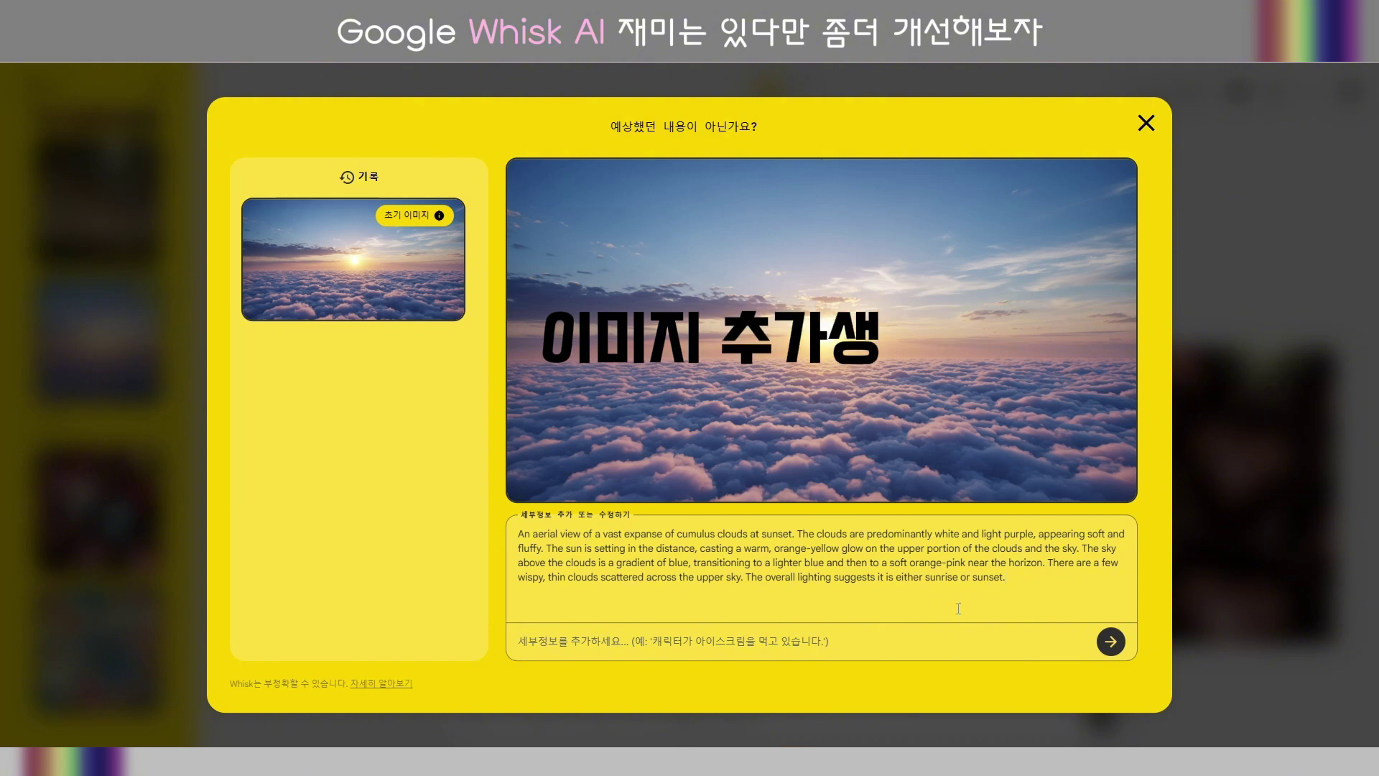
left_click(1115, 645)
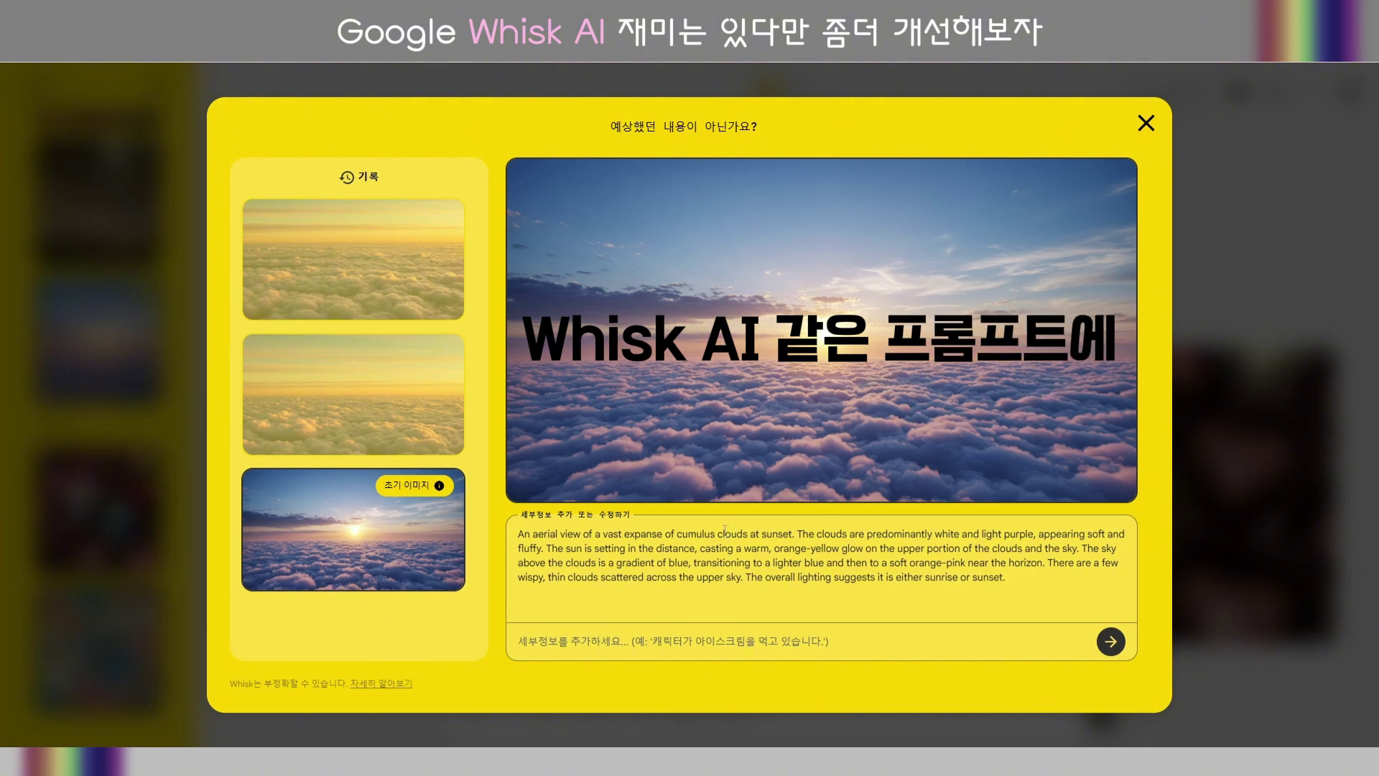
left_click(1145, 127)
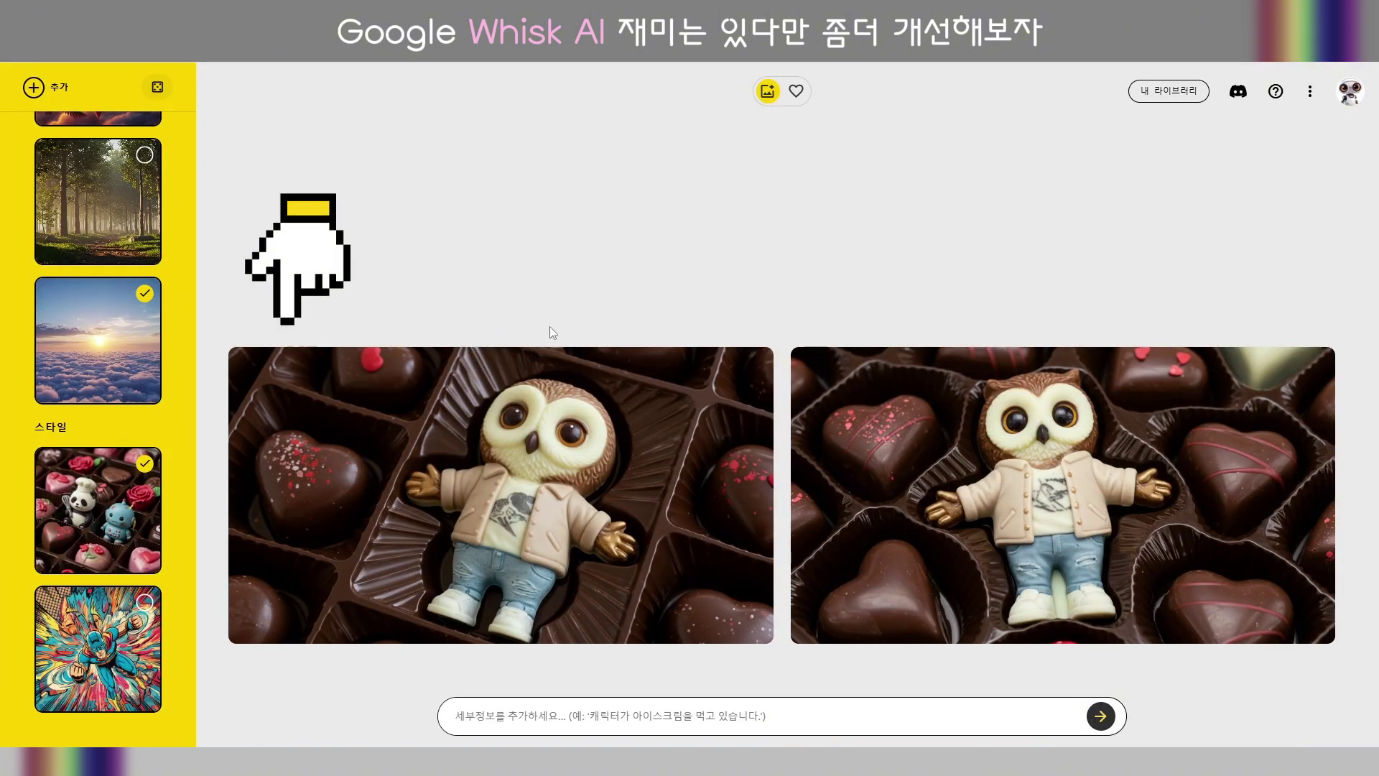
Deselect the chocolate-box image with the panda as the style reference.
mouse_move(273, 391)
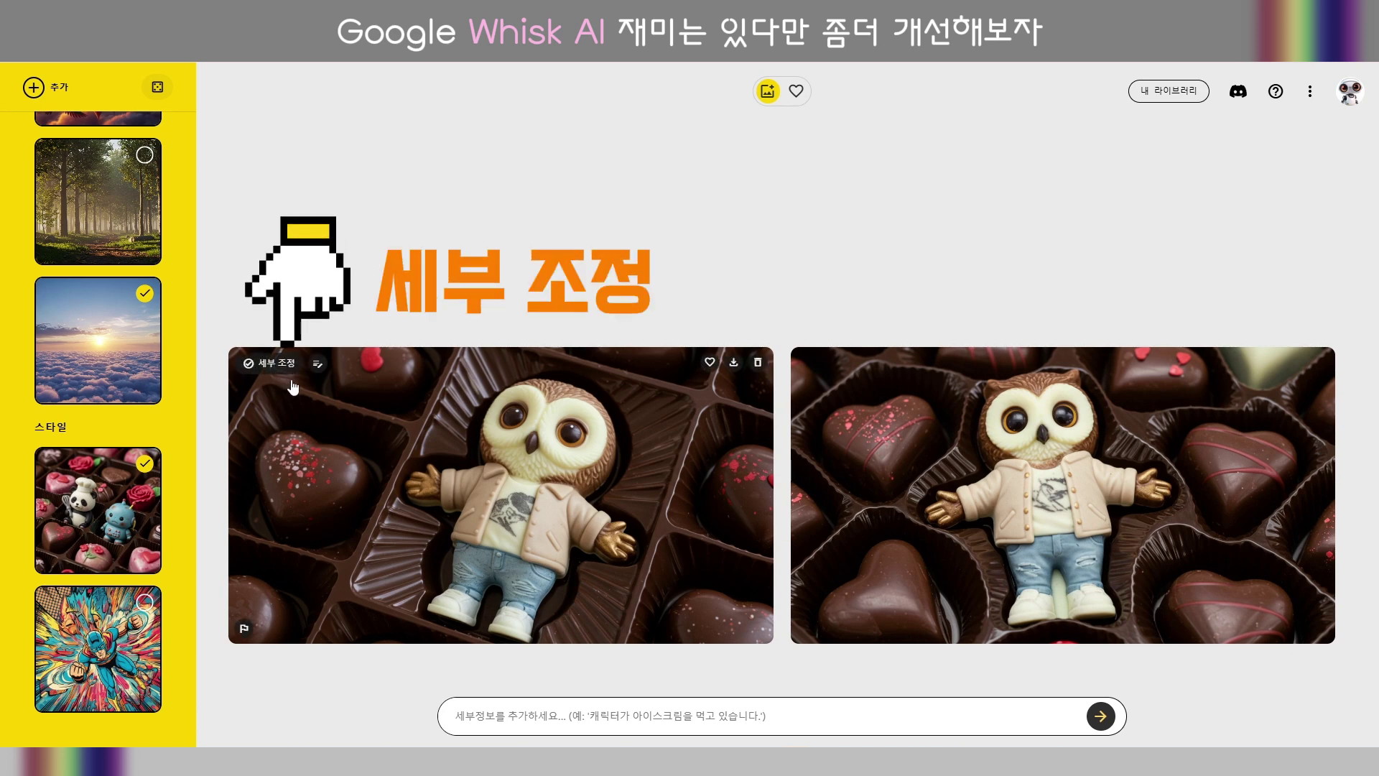
mouse_move(148, 465)
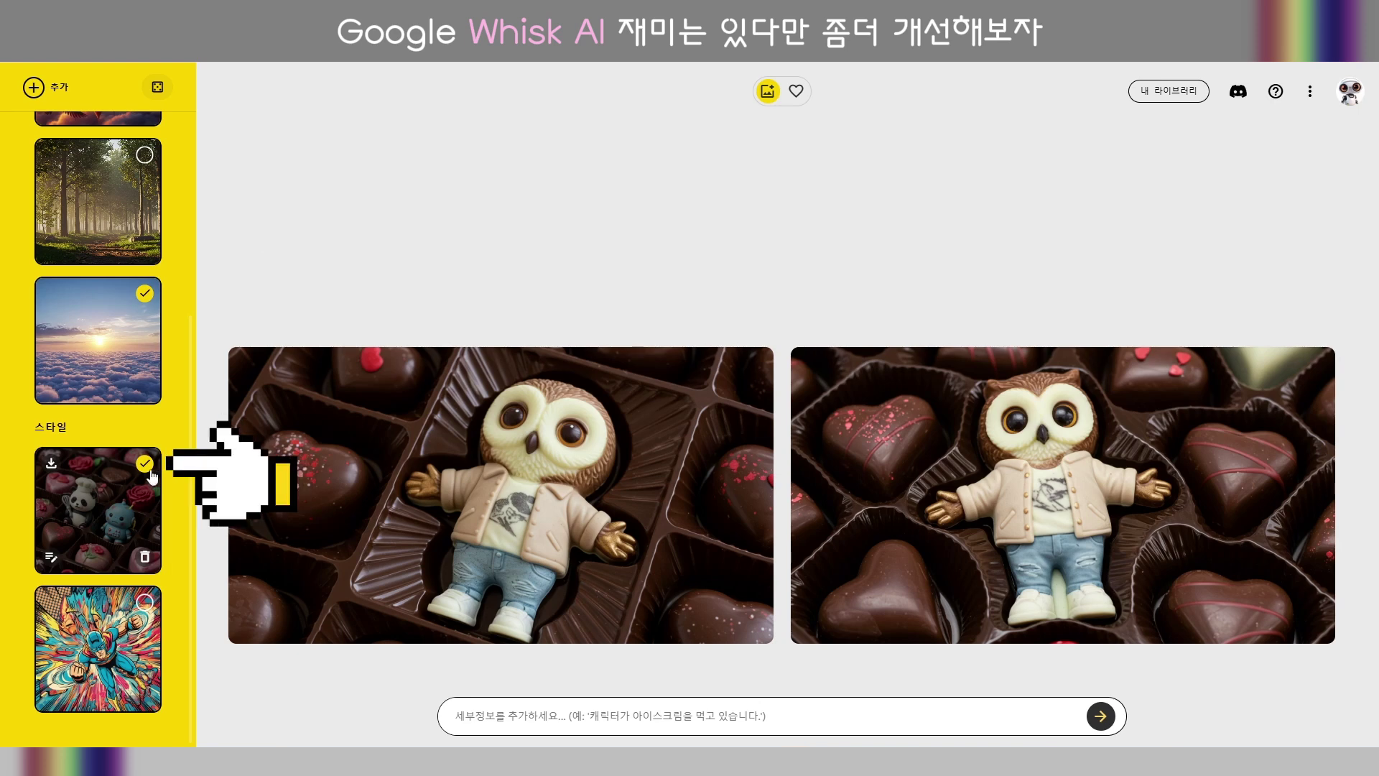
left_click(146, 467)
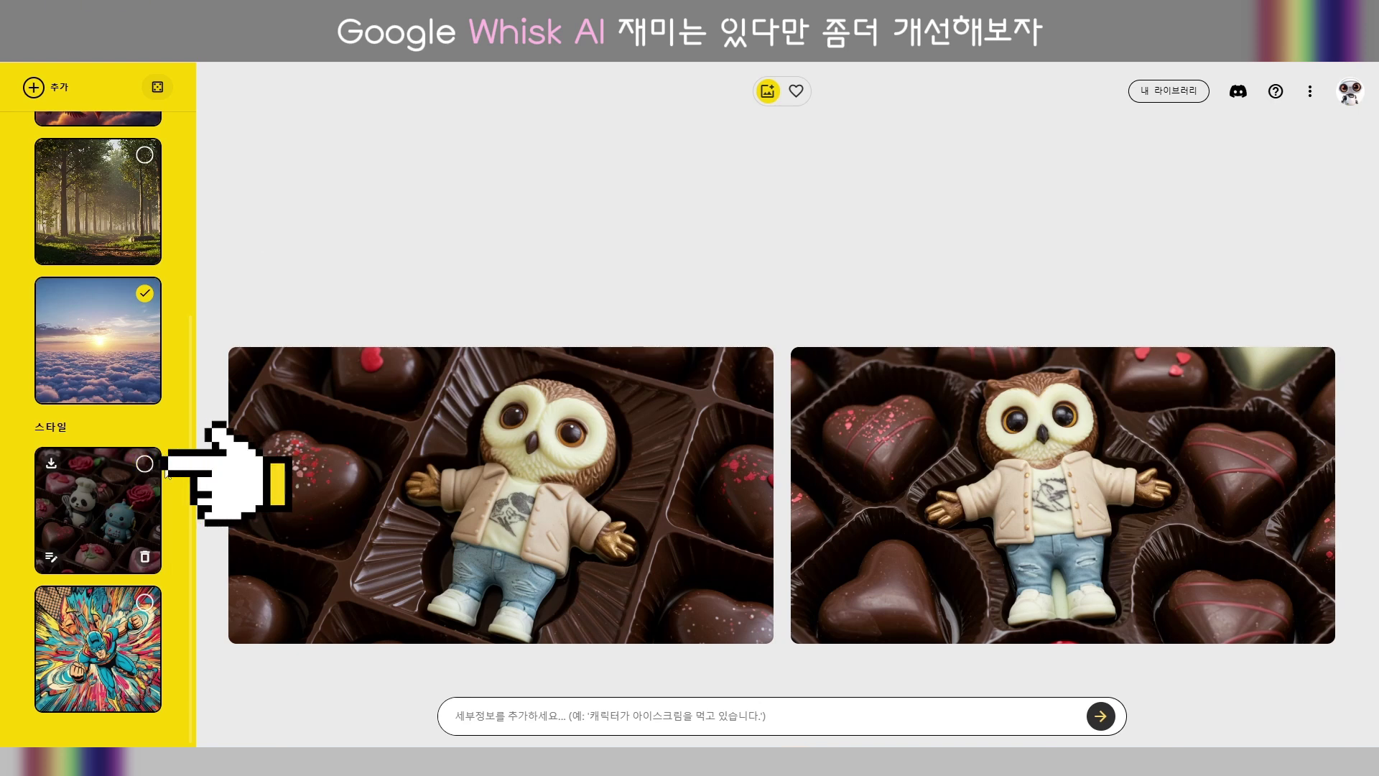
Add a new style (스타일) slot and generate its image from the text prompt "3d style".
left_click(33, 89)
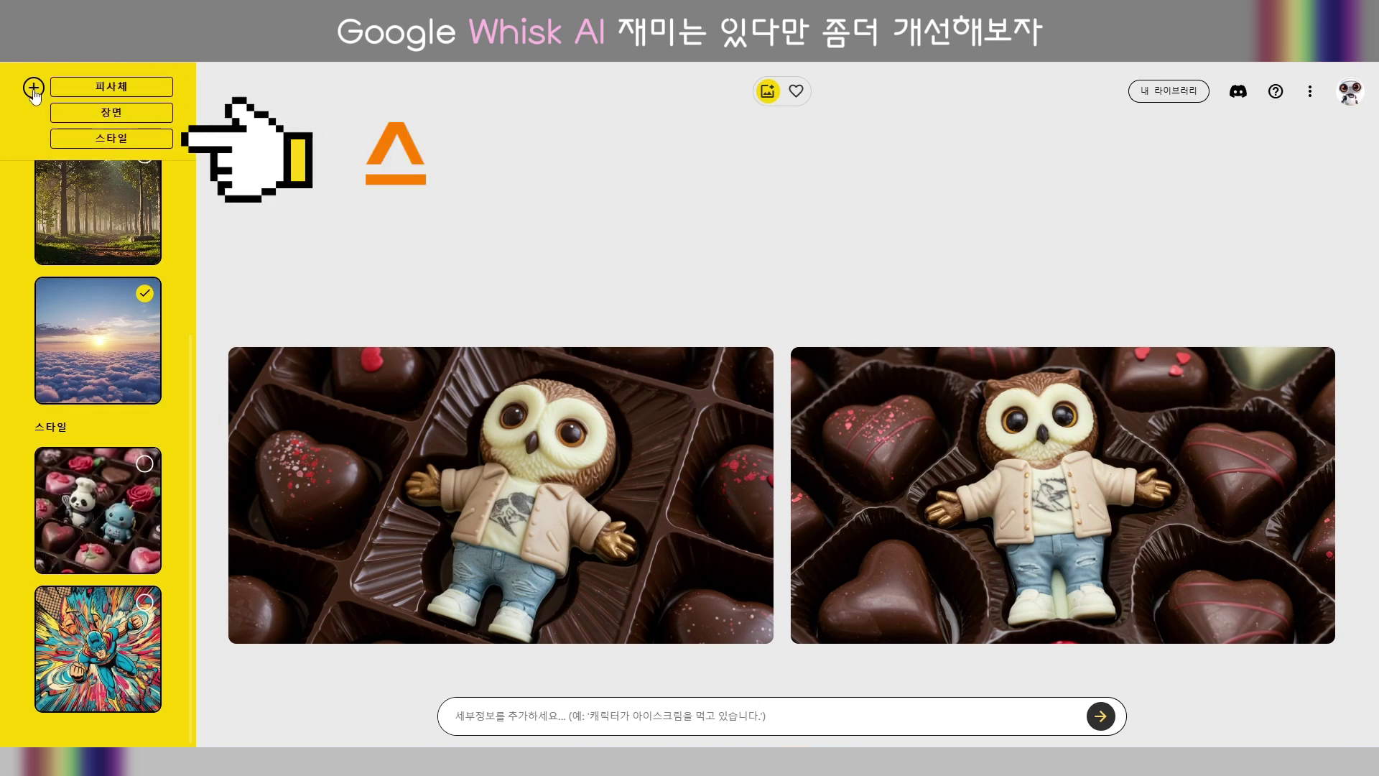
left_click(85, 139)
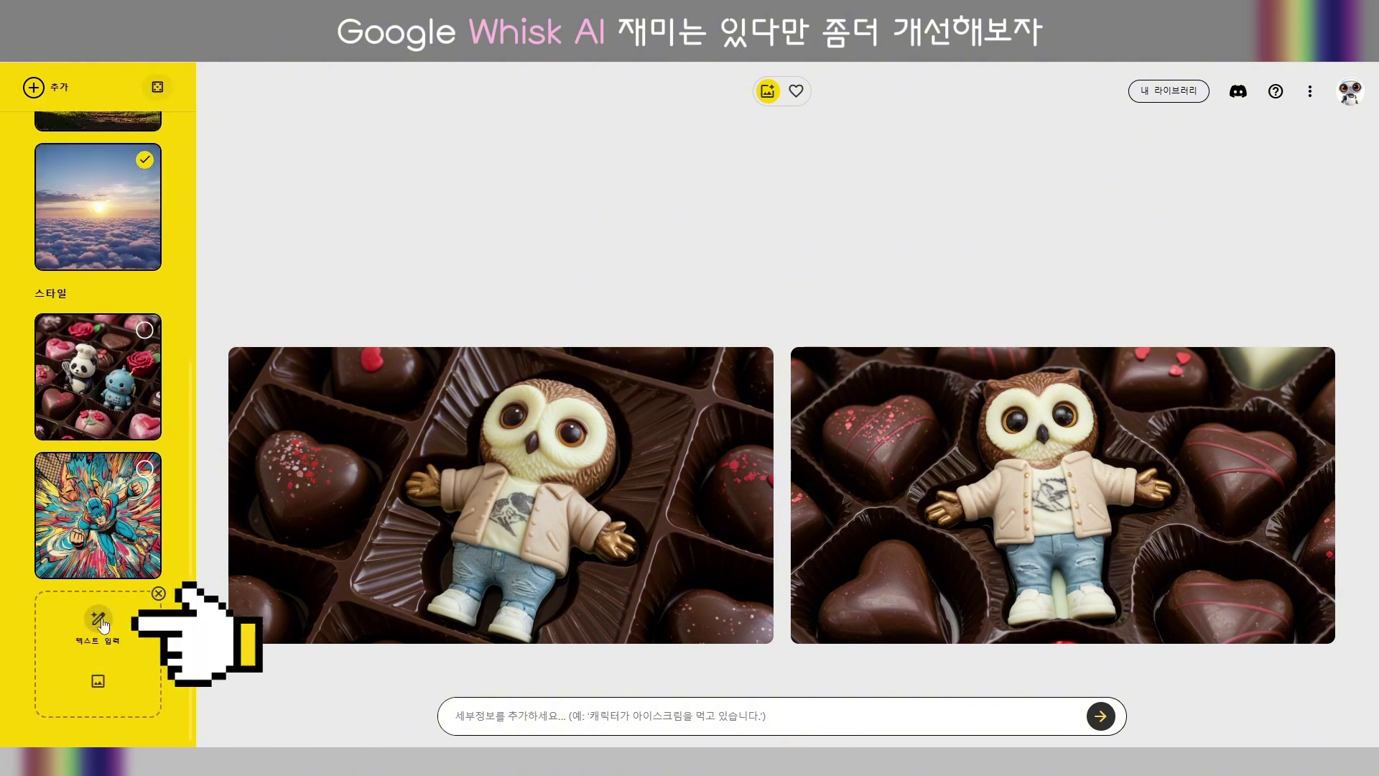
left_click(100, 628)
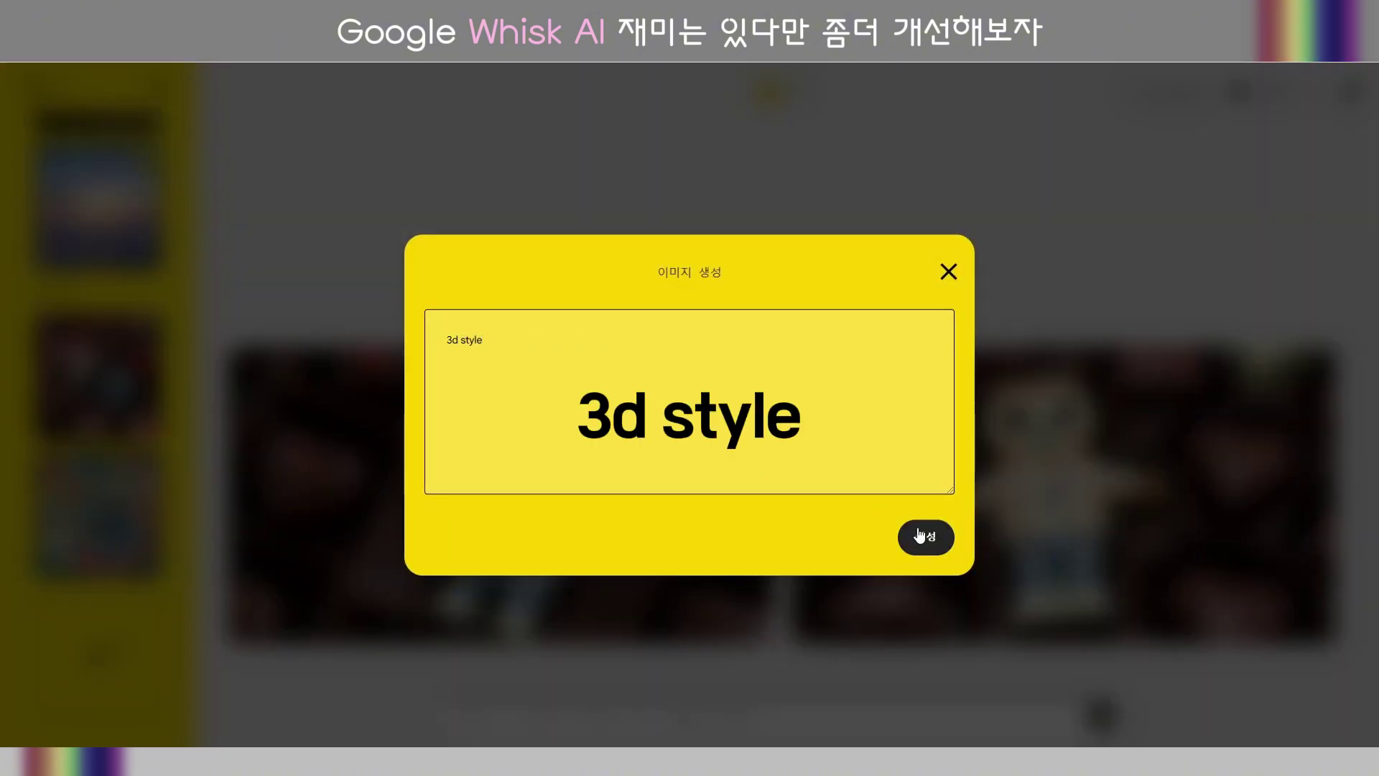
left_click(921, 536)
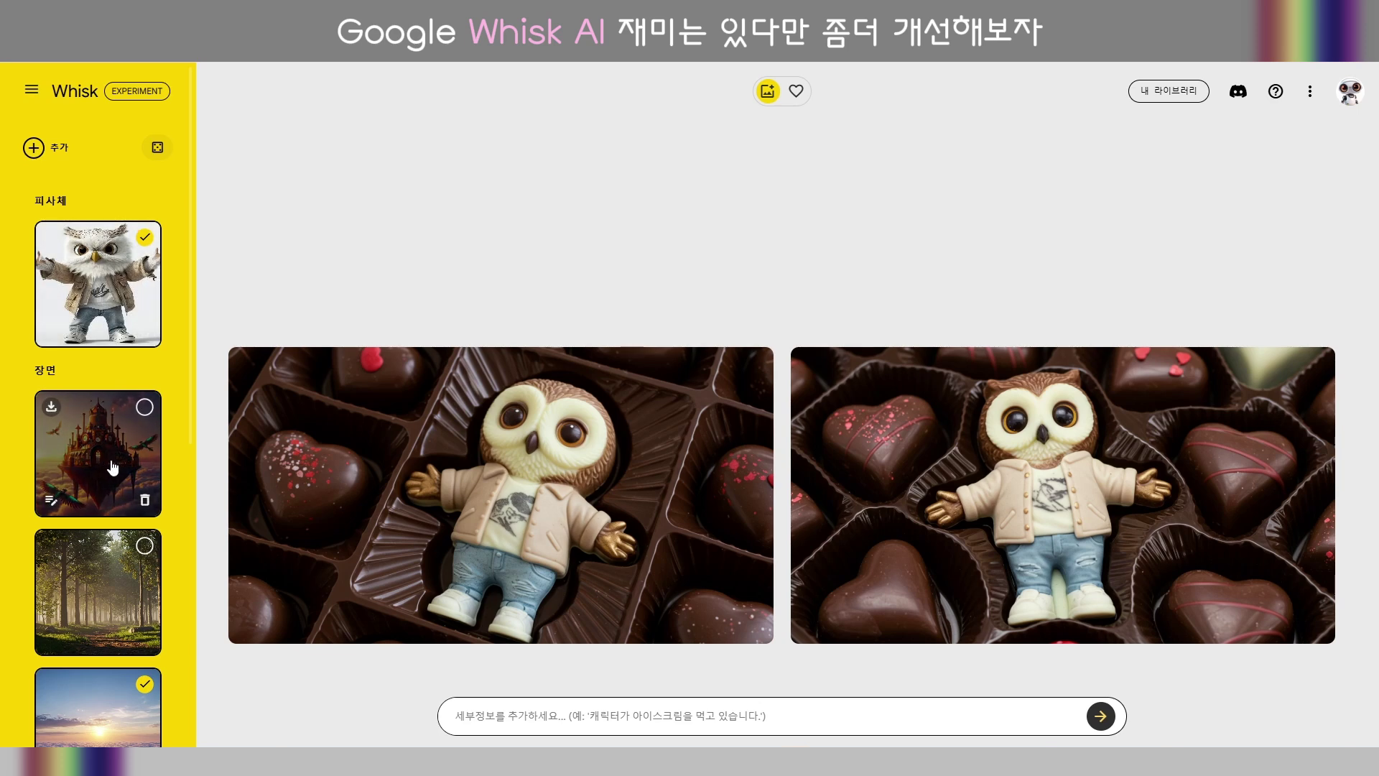
Select the forest image as the scene (장면) reference in place of the sky and check the selected style reference.
scroll(122, 467, "down", 1)
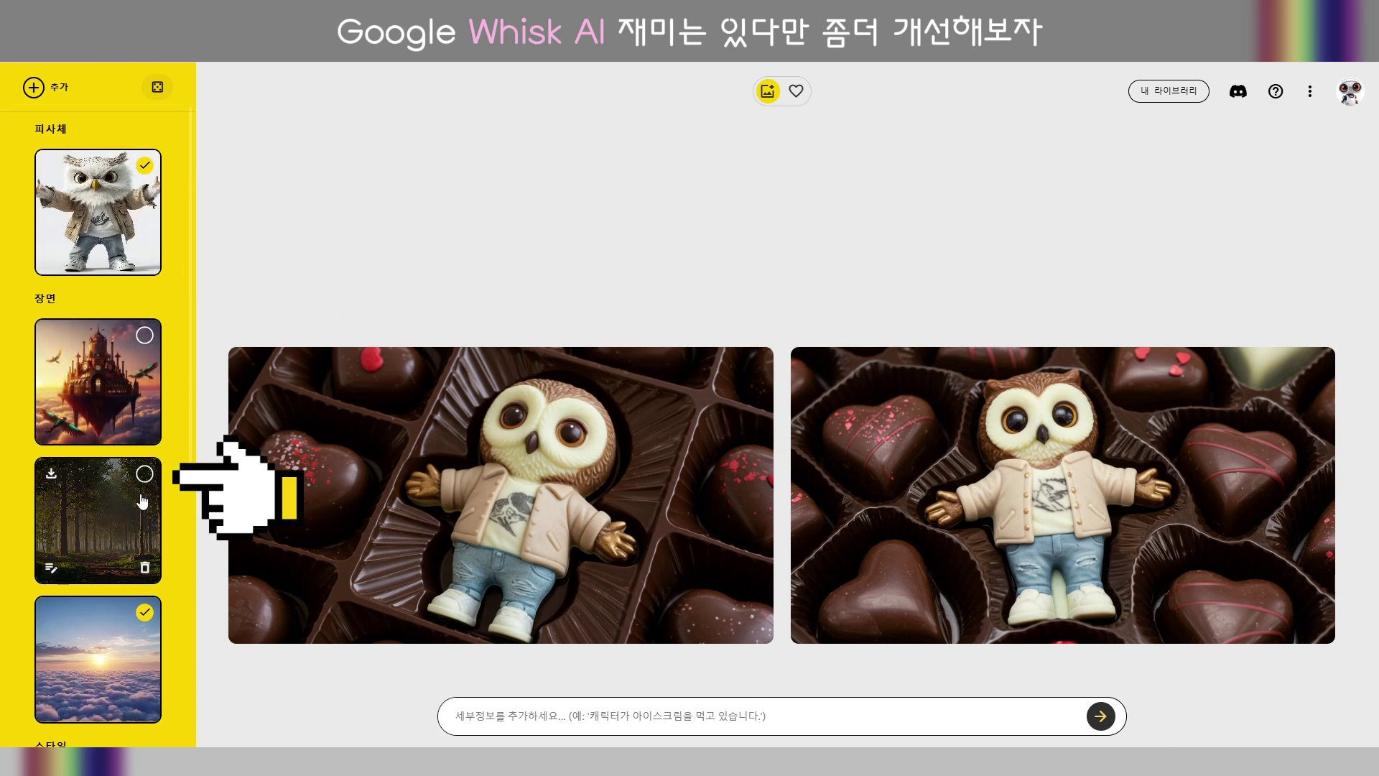
left_click(145, 476)
scroll(175, 514, "down", 6)
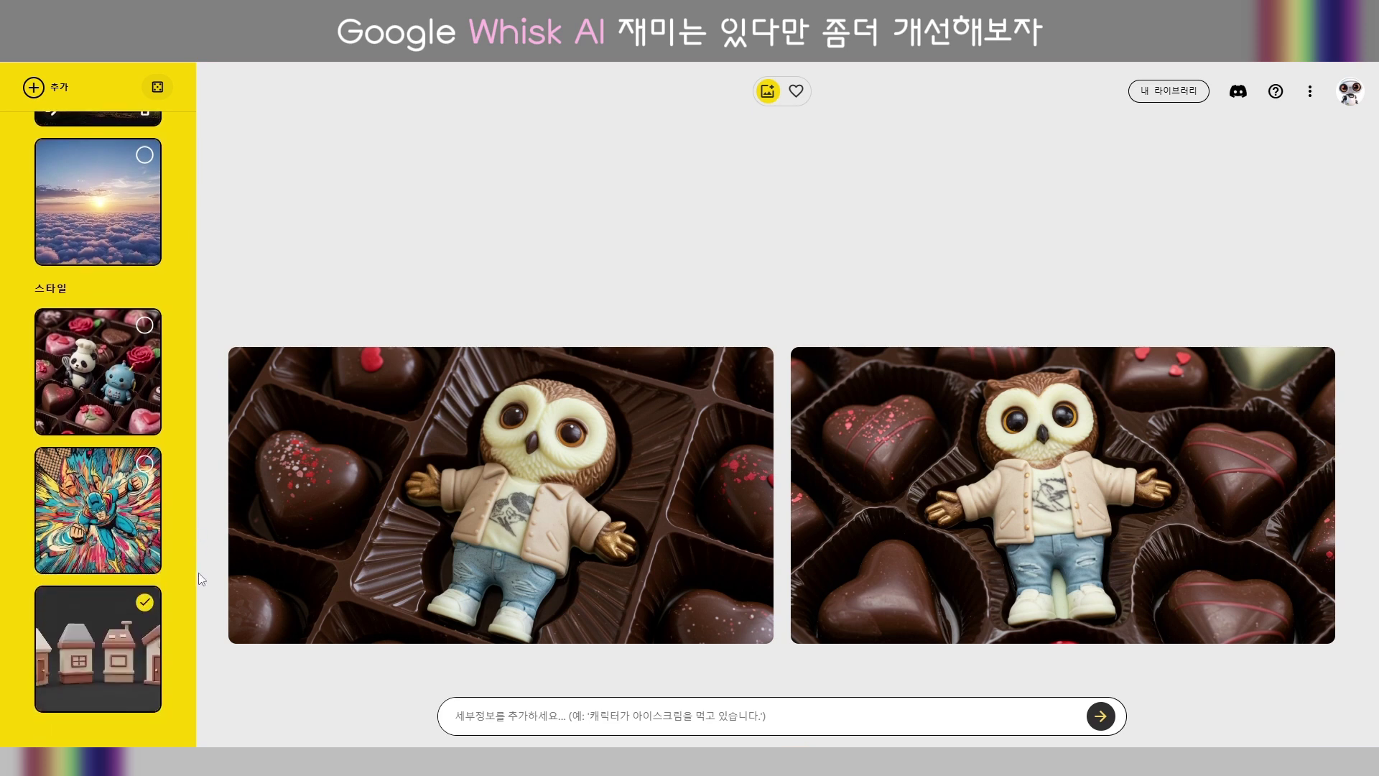
scroll(194, 572, "up", 7)
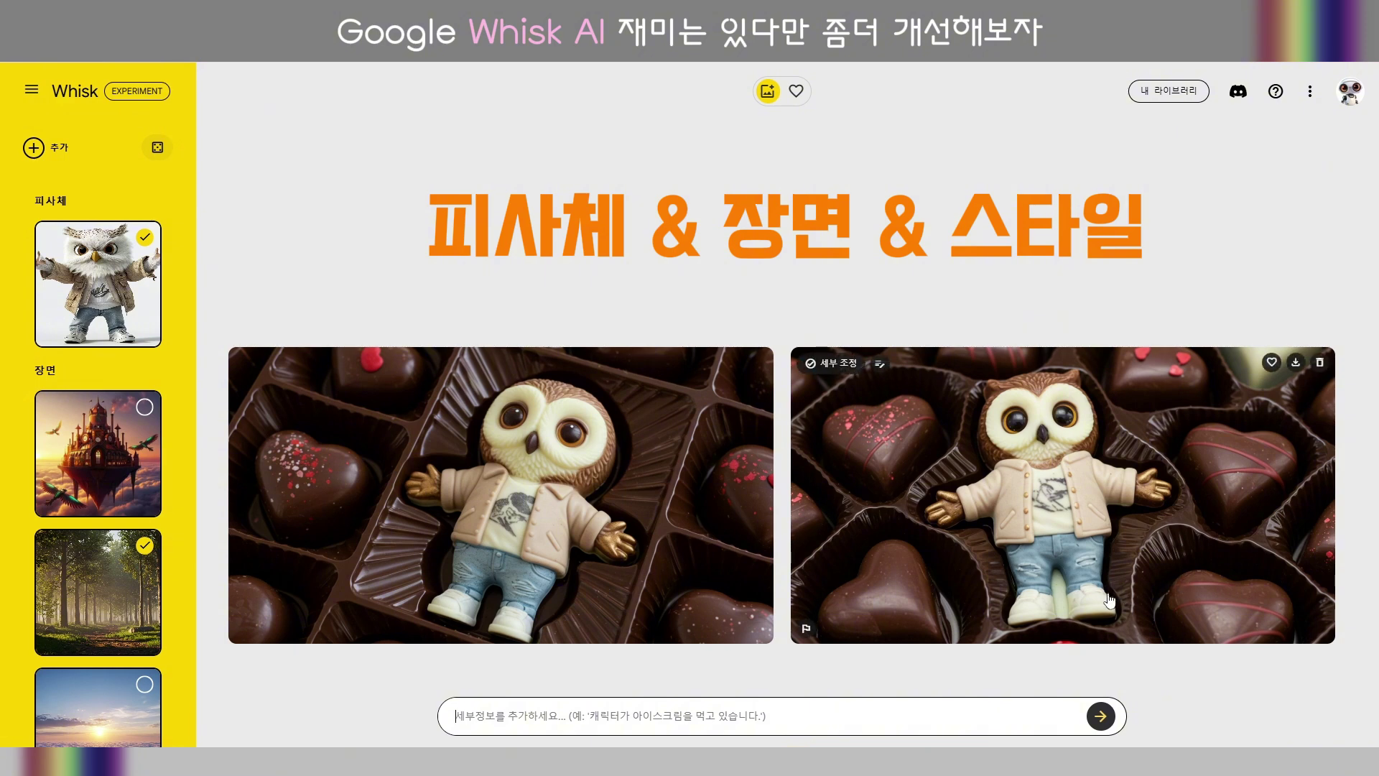
Generate owl images from the selected references with the added prompt "owl walk in forest, 3d style".
left_click(794, 715)
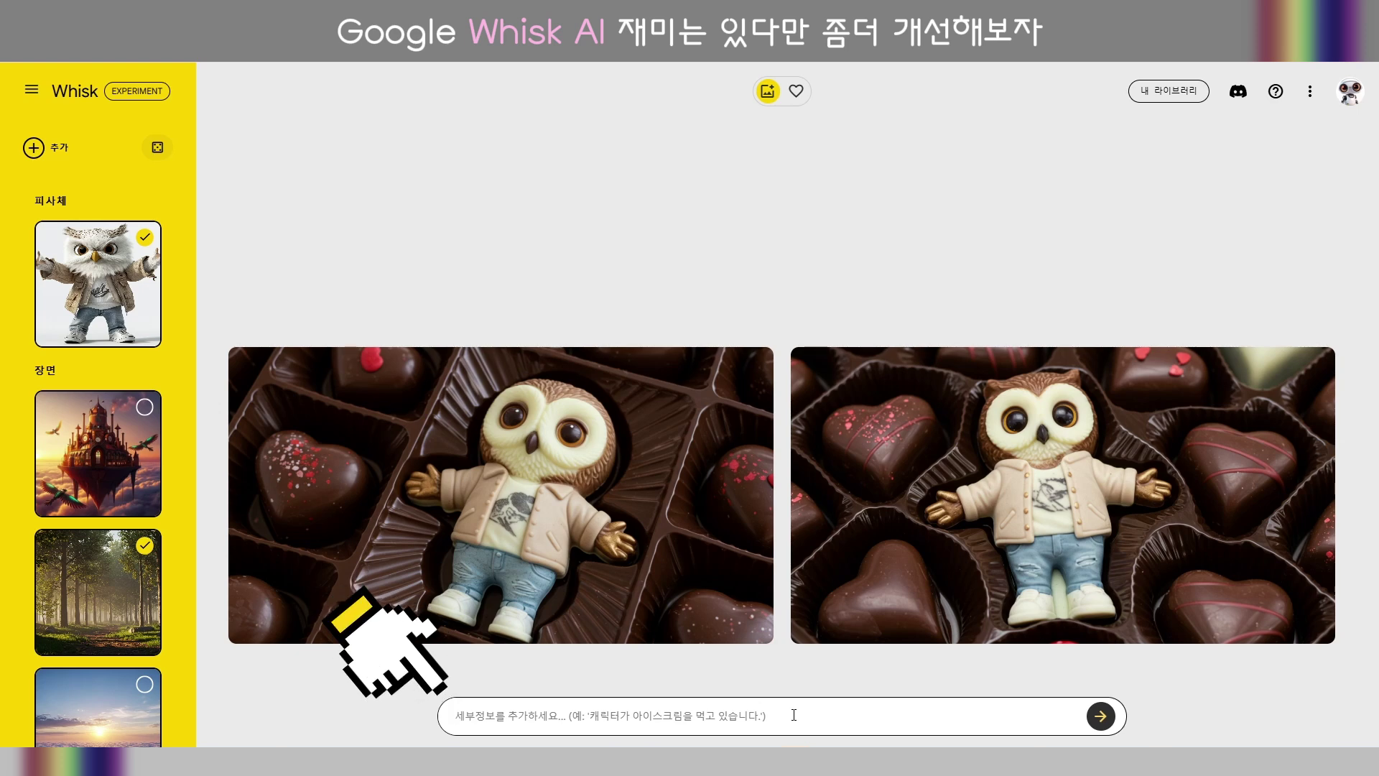
type("owl walk in forest, 3d style")
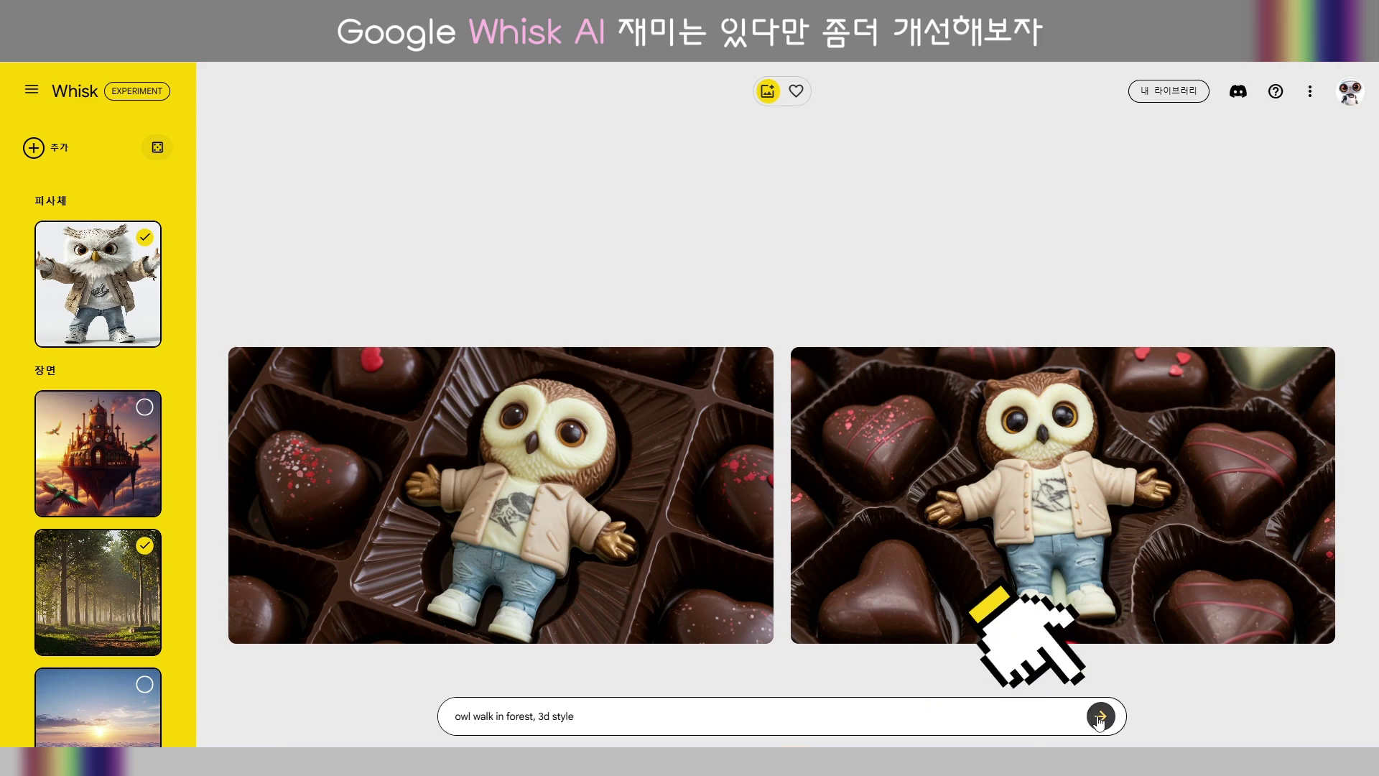
left_click(1100, 716)
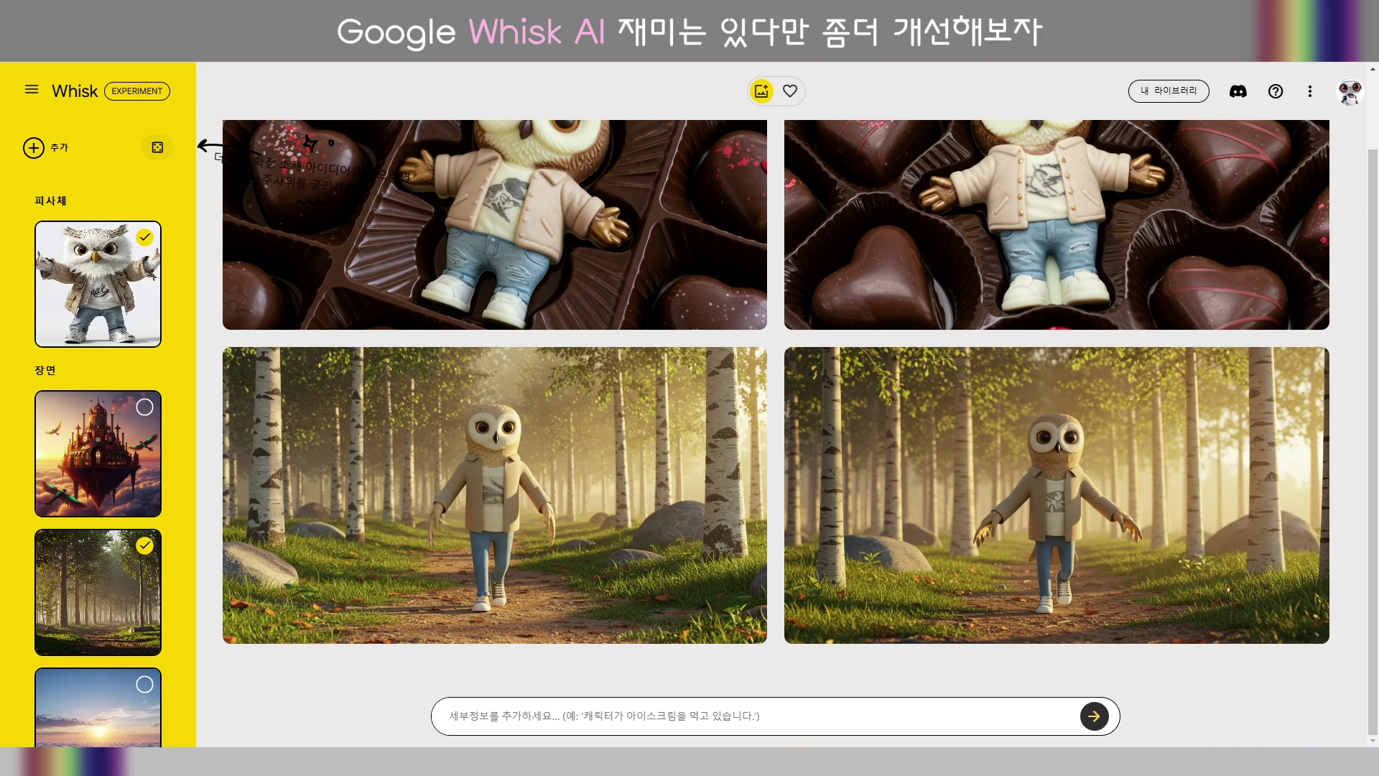
mouse_move(1239, 493)
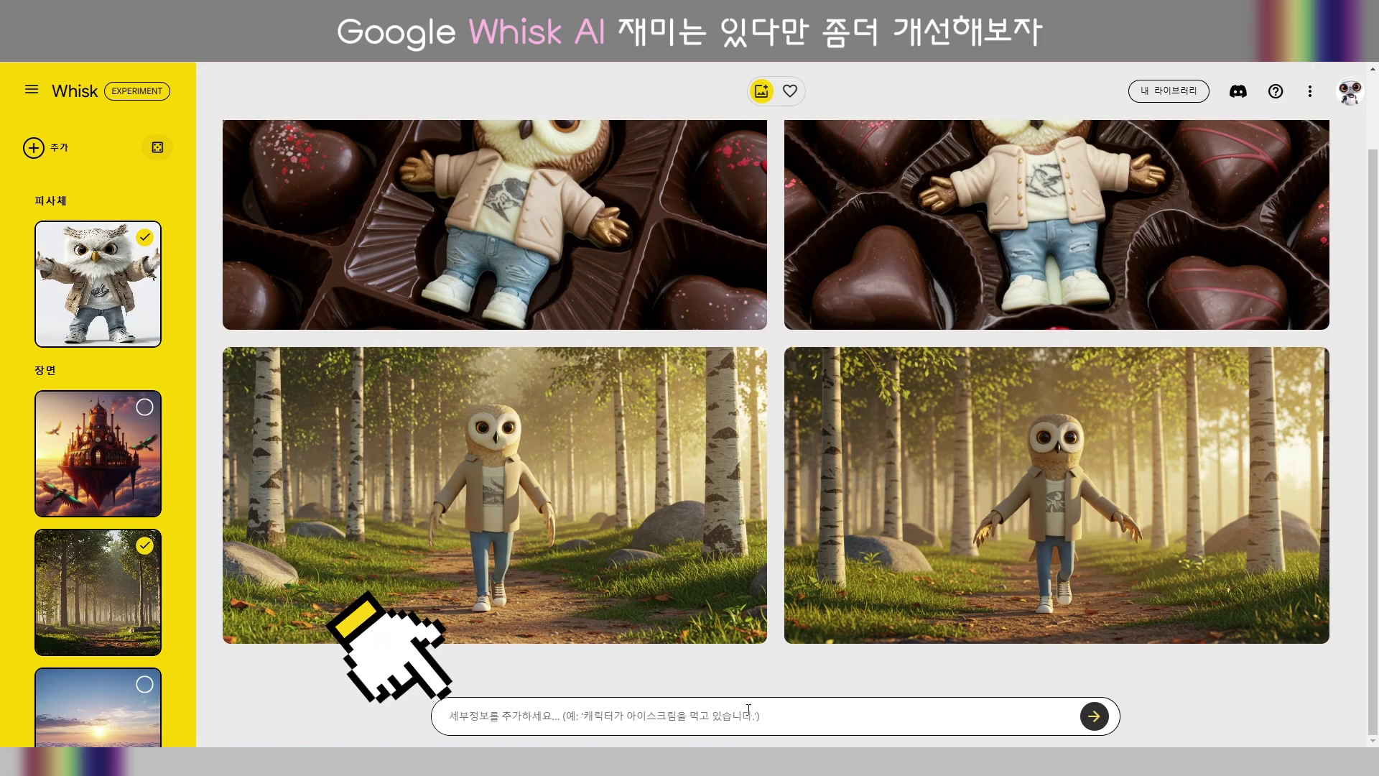
Generate images from the detailed "A cute white owl is wearing a casual jacket and sneakers" prompt, replacing "white background" with "forest background".
type("A cute white owl is wearing a casual jacket and sneakers, striking a confident pose with his arms. Casual includes light-colored jeans and a t-shirt, and the owl has a confident expression. High resolution 3D render with white background and detailed texture of the feathers.")
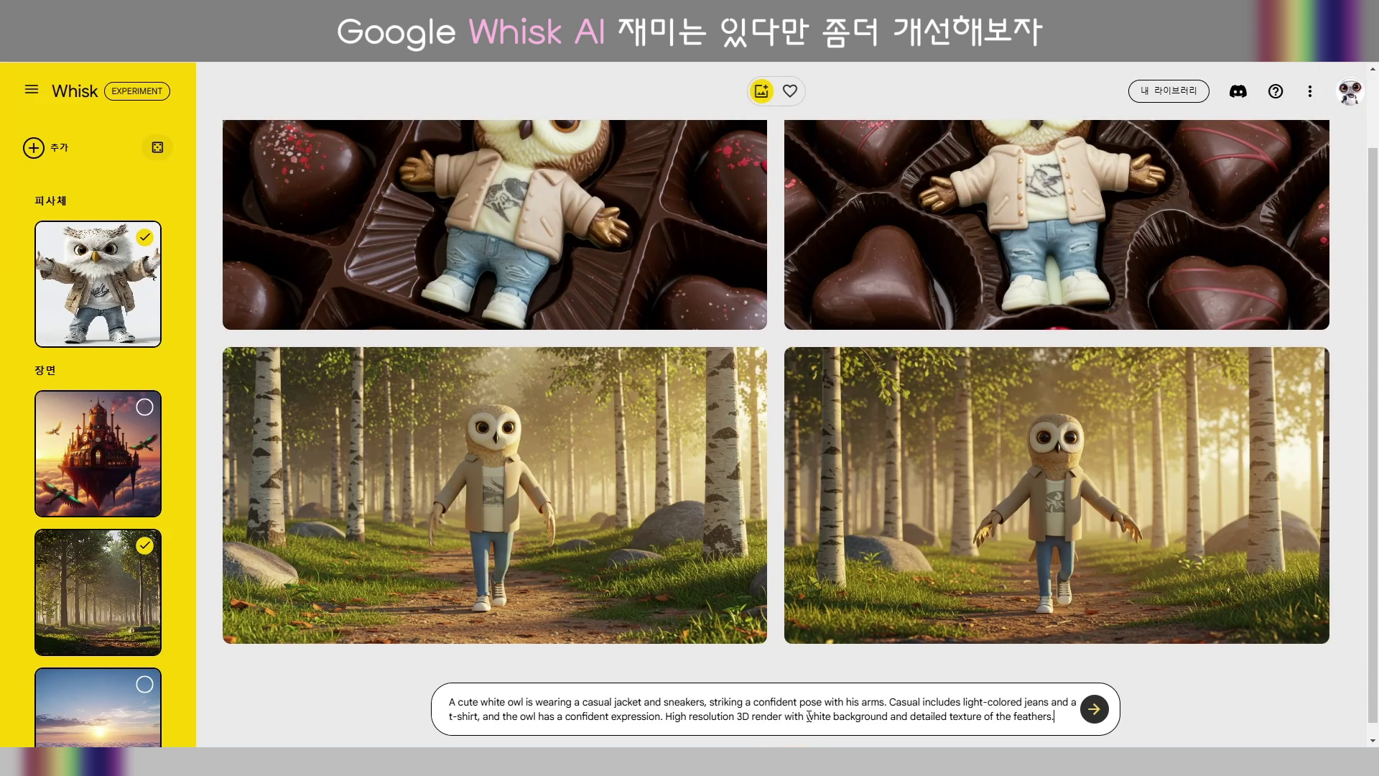
right_click(809, 715)
left_click(808, 716)
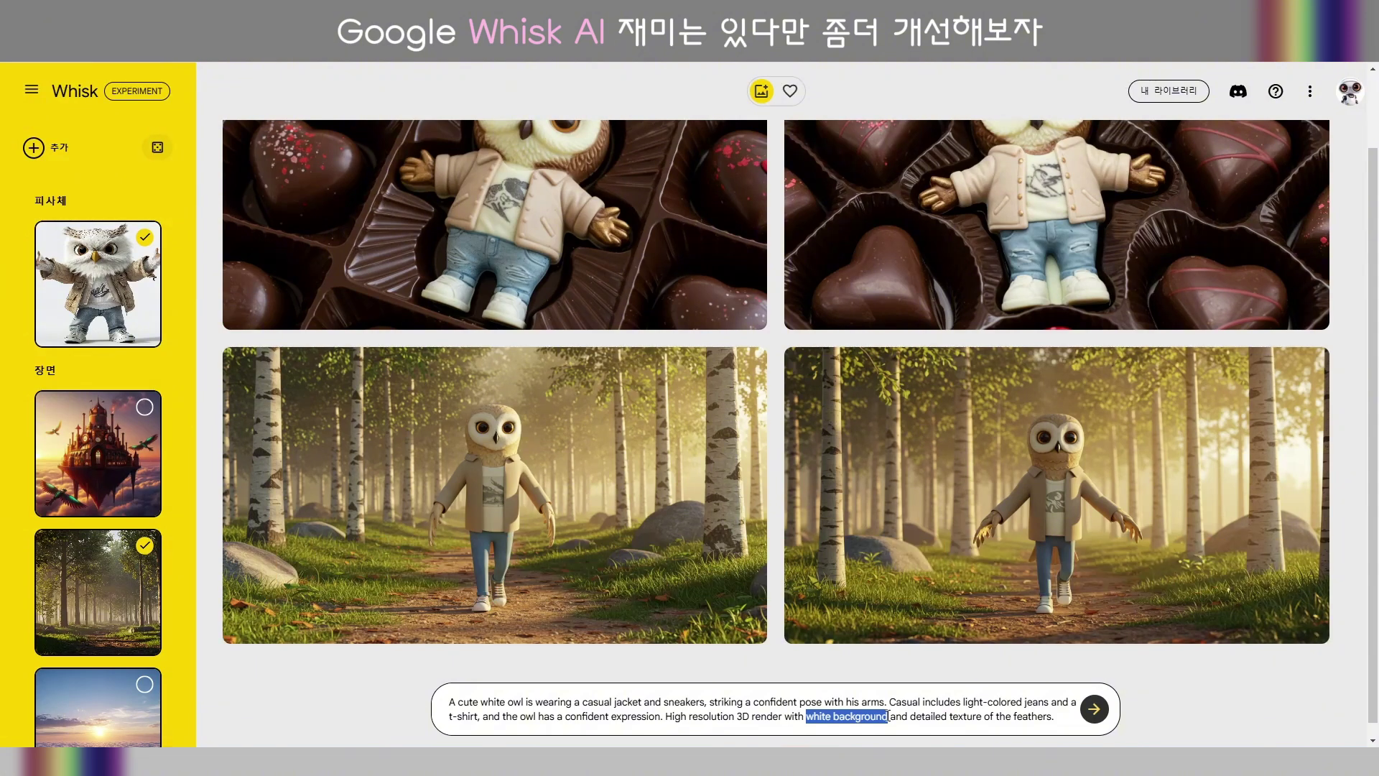
type("forest")
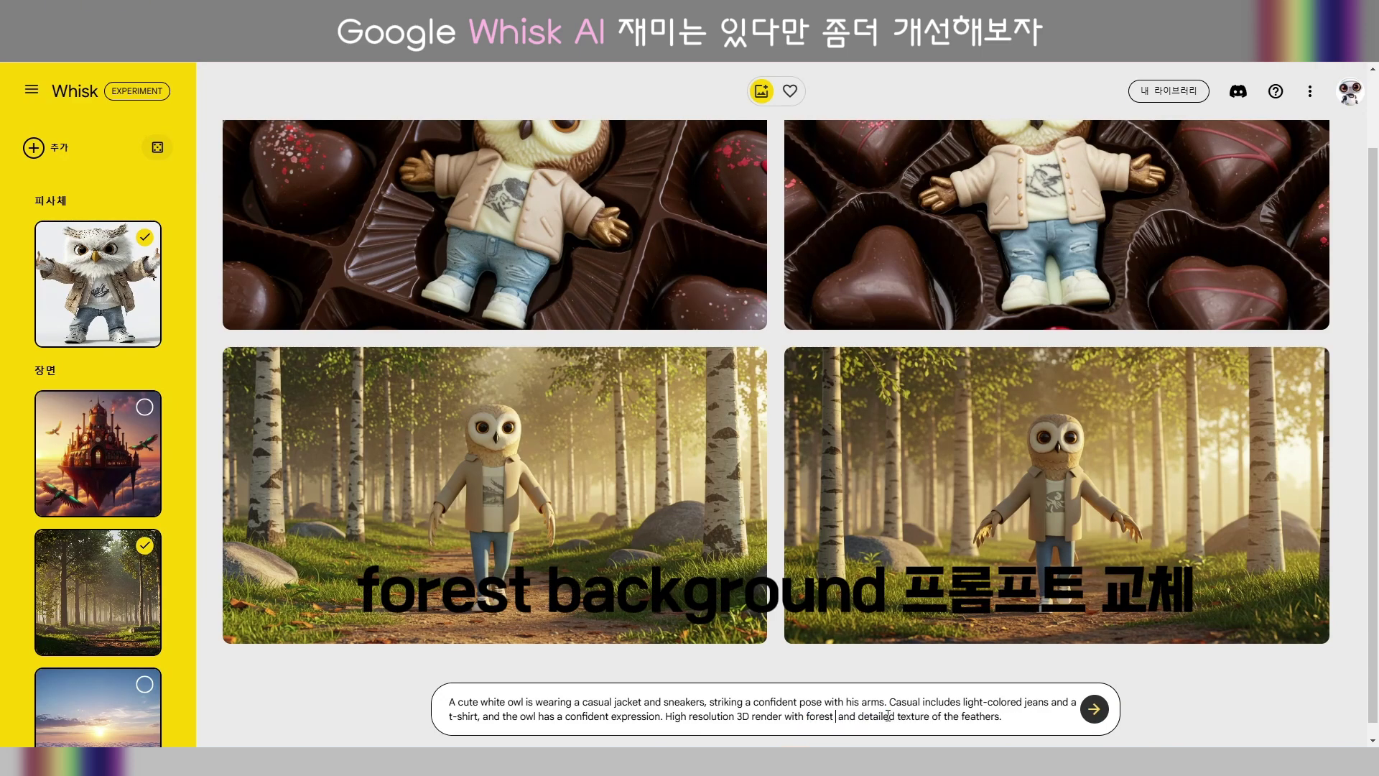
type(" background")
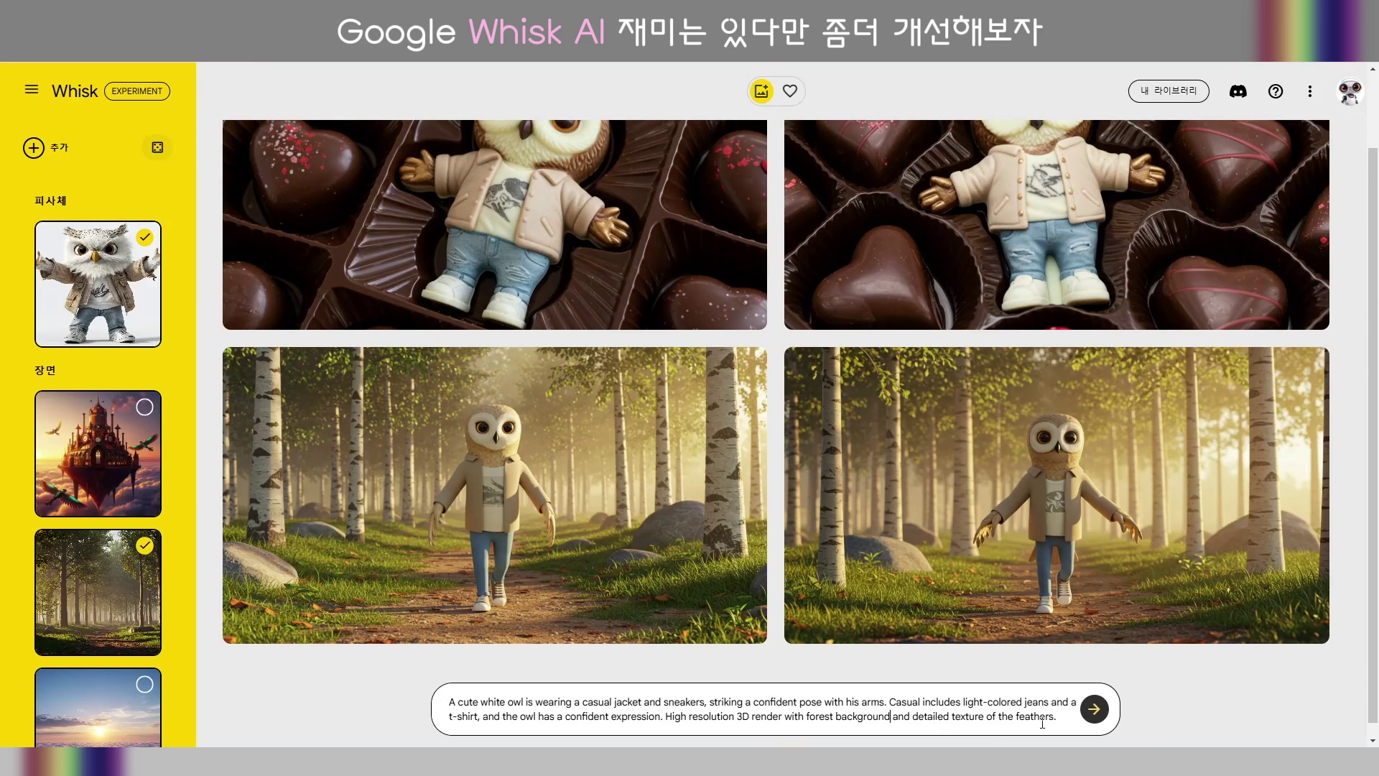
left_click(1093, 710)
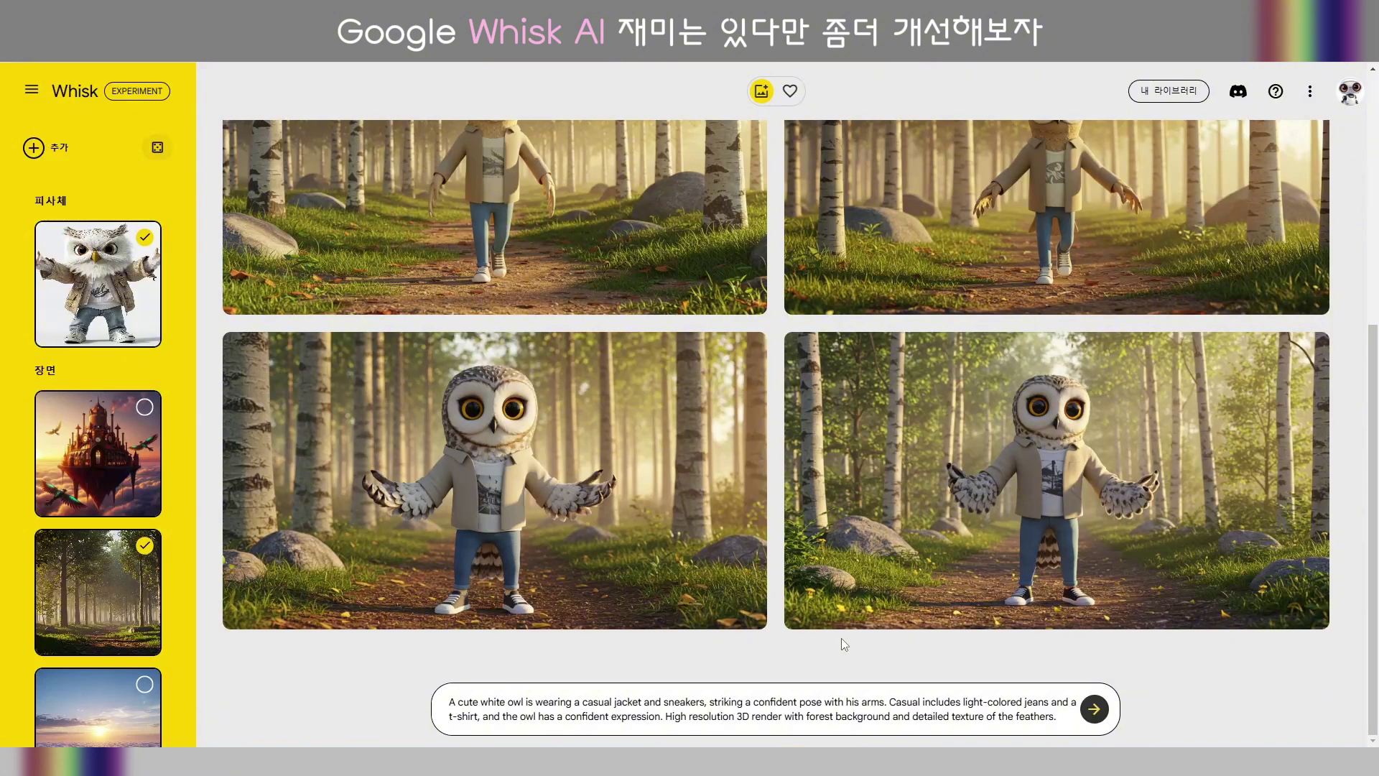
mouse_move(971, 597)
mouse_move(752, 590)
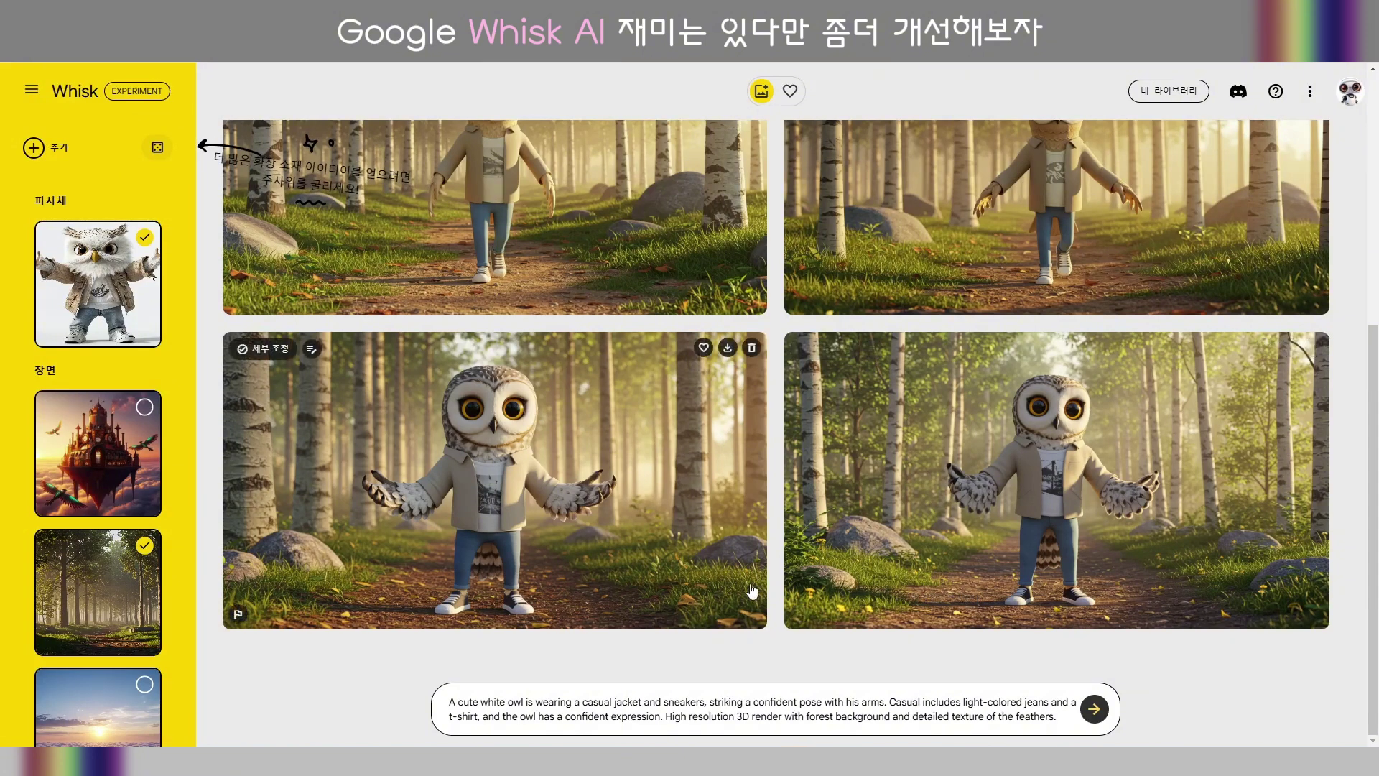
Open the enlarged view of the open-armed owl on the birch forest path from the library.
left_click(293, 352)
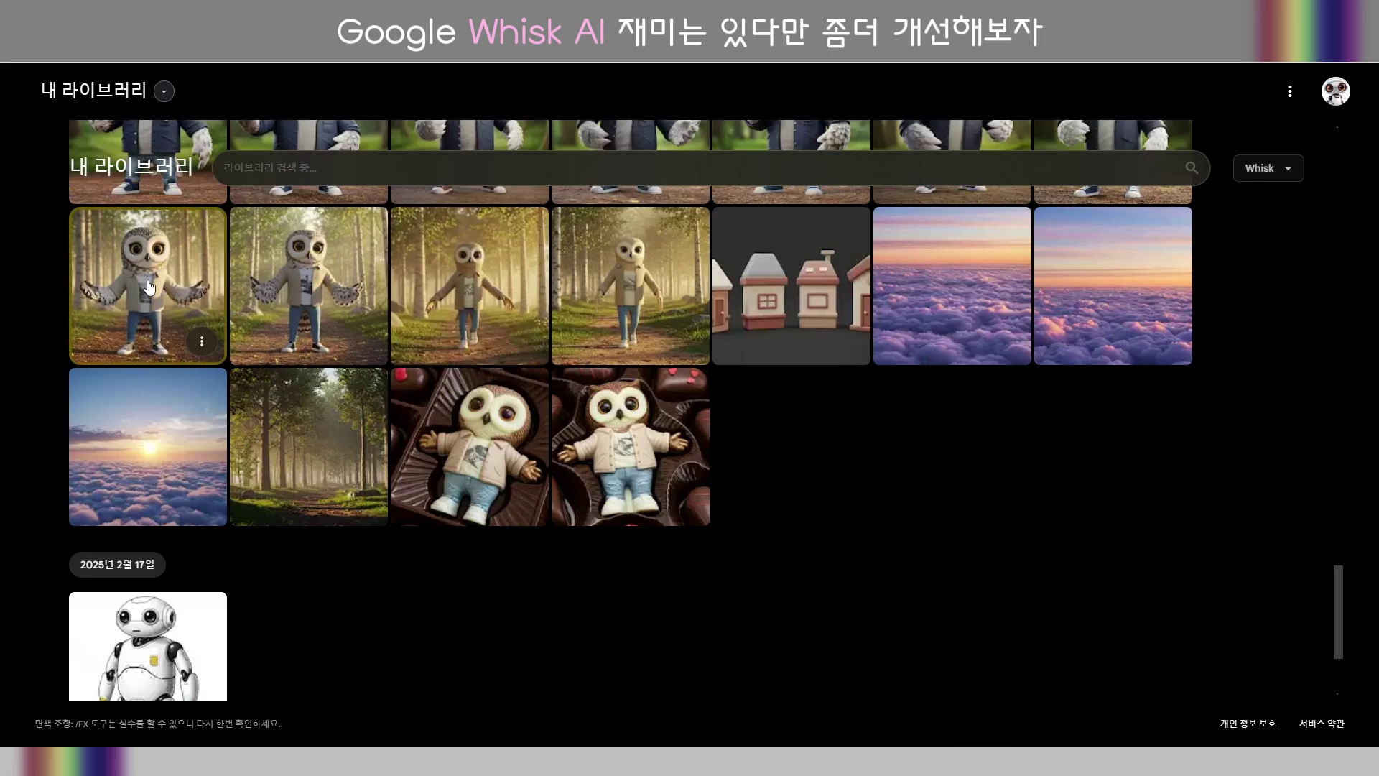
scroll(149, 287, "up", 1)
scroll(150, 287, "up", 1)
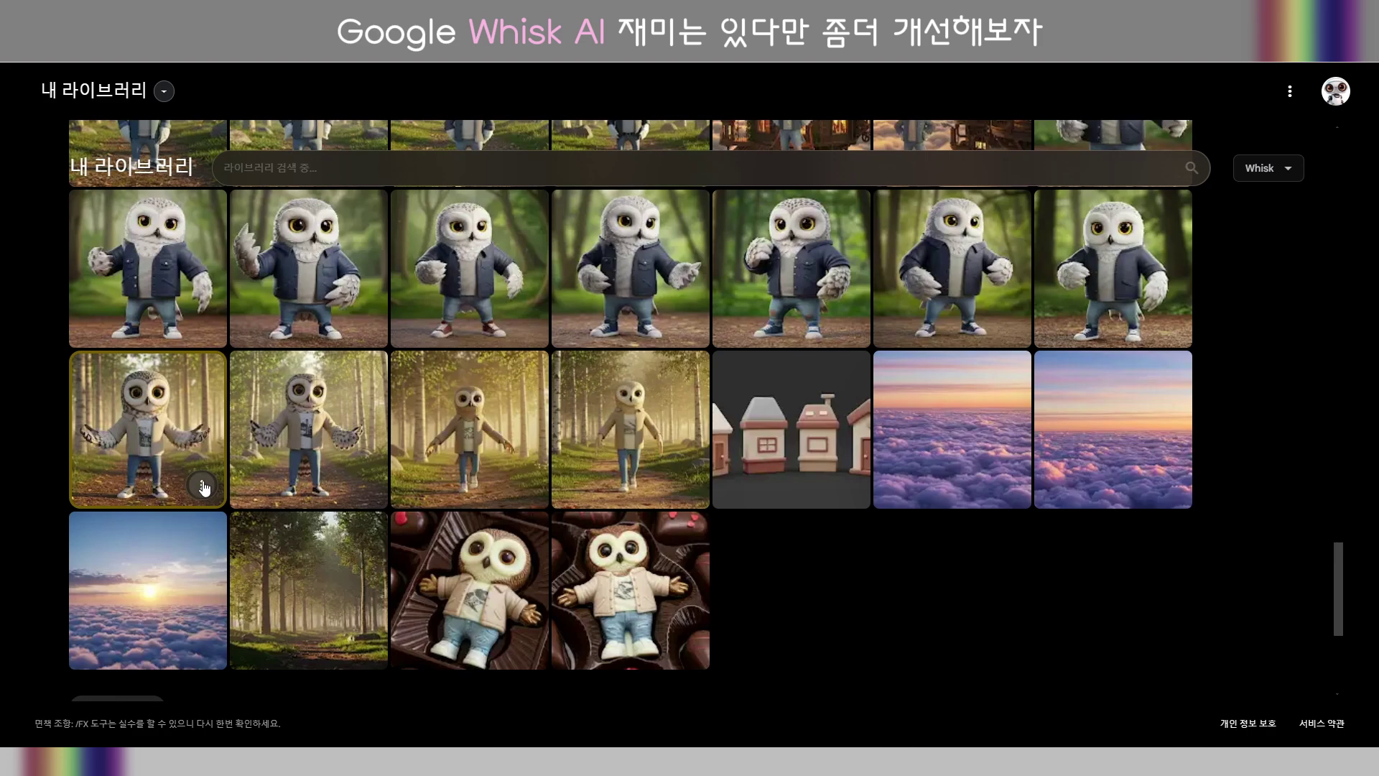
left_click(163, 436)
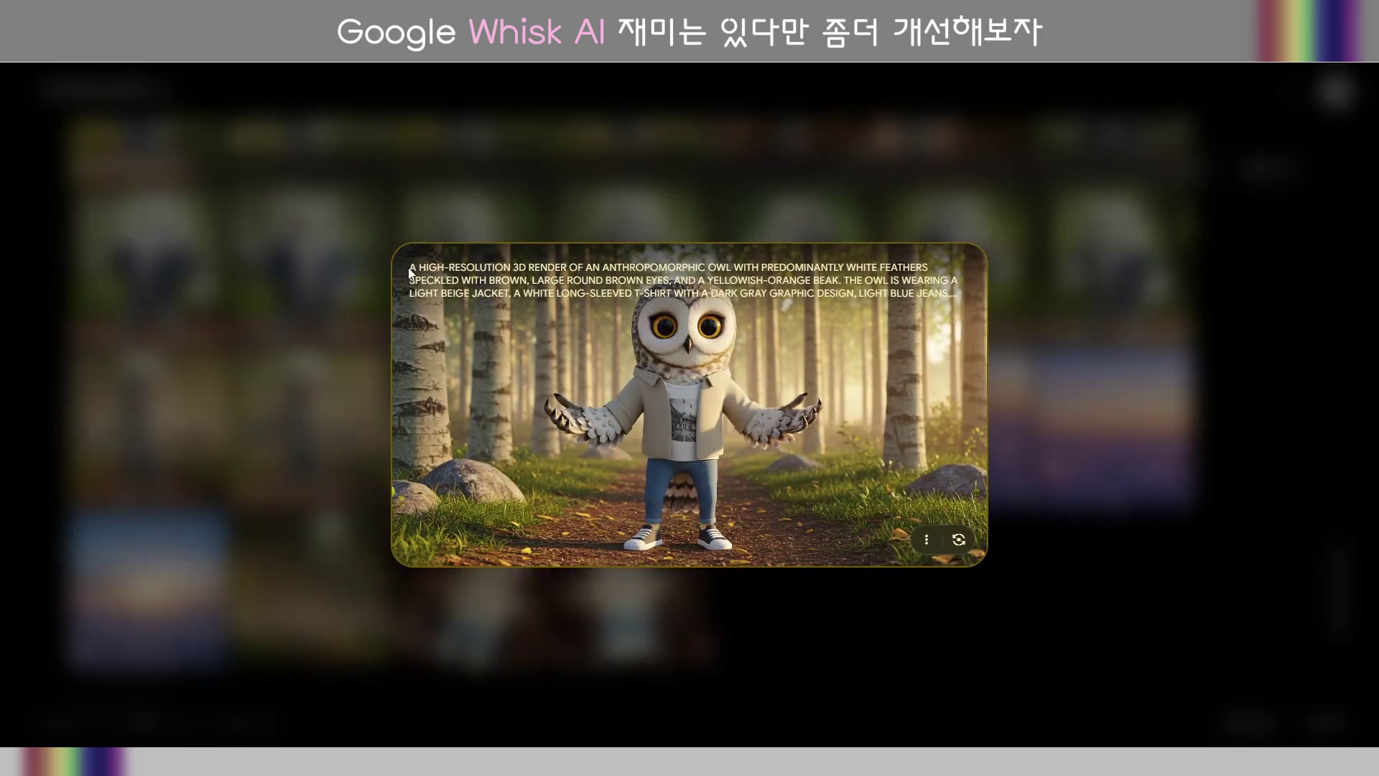
left_click_drag(410, 273, 645, 313)
left_click(928, 308)
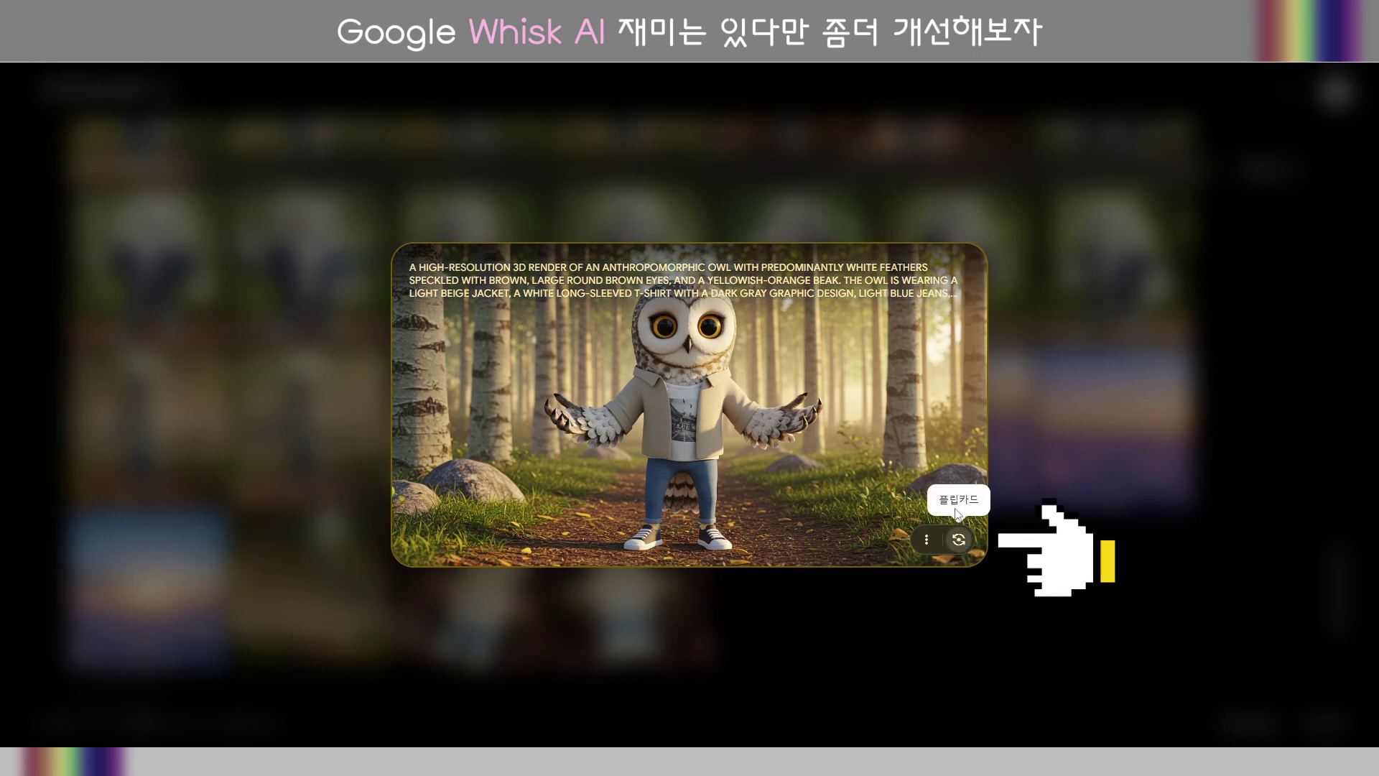
Flip the owl image's card to its details, highlight the full input prompt, and flip the card back.
left_click(959, 543)
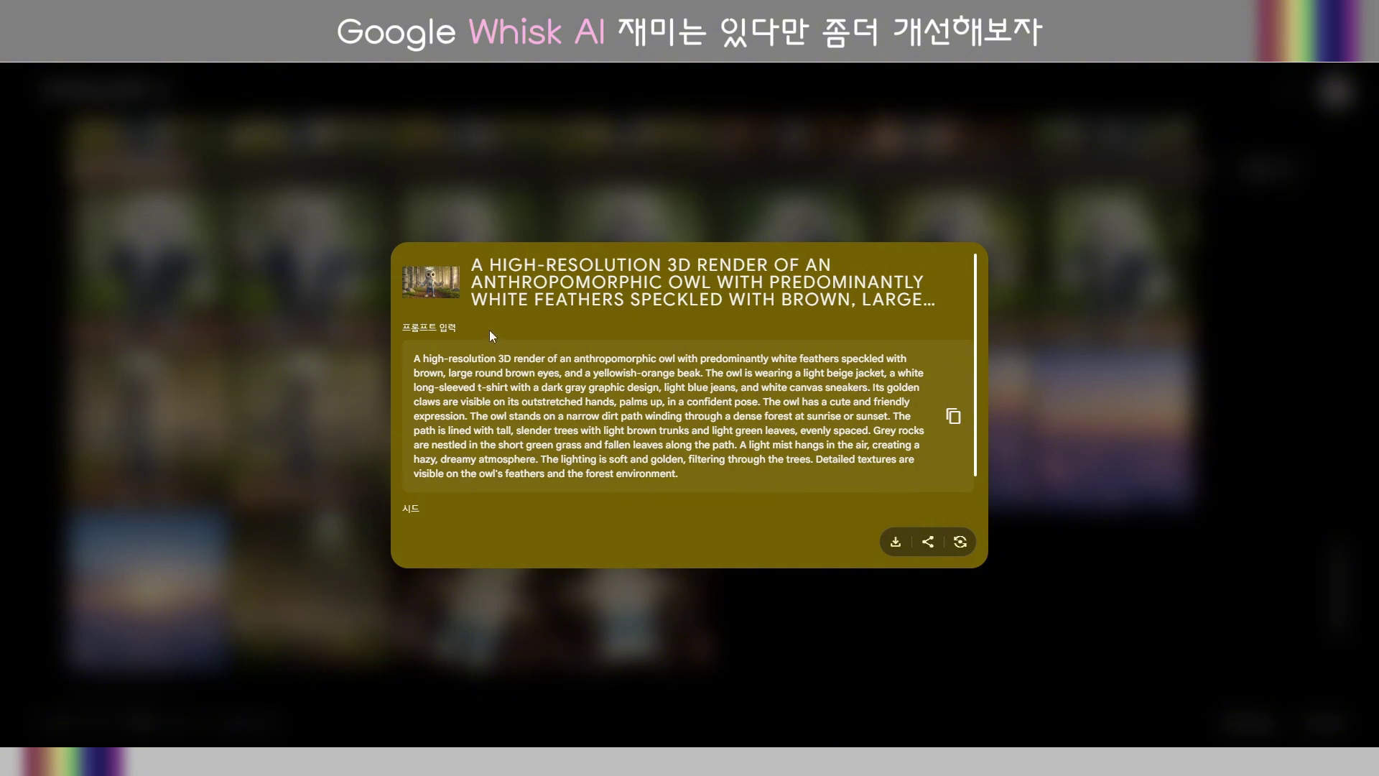
left_click_drag(409, 357, 682, 476)
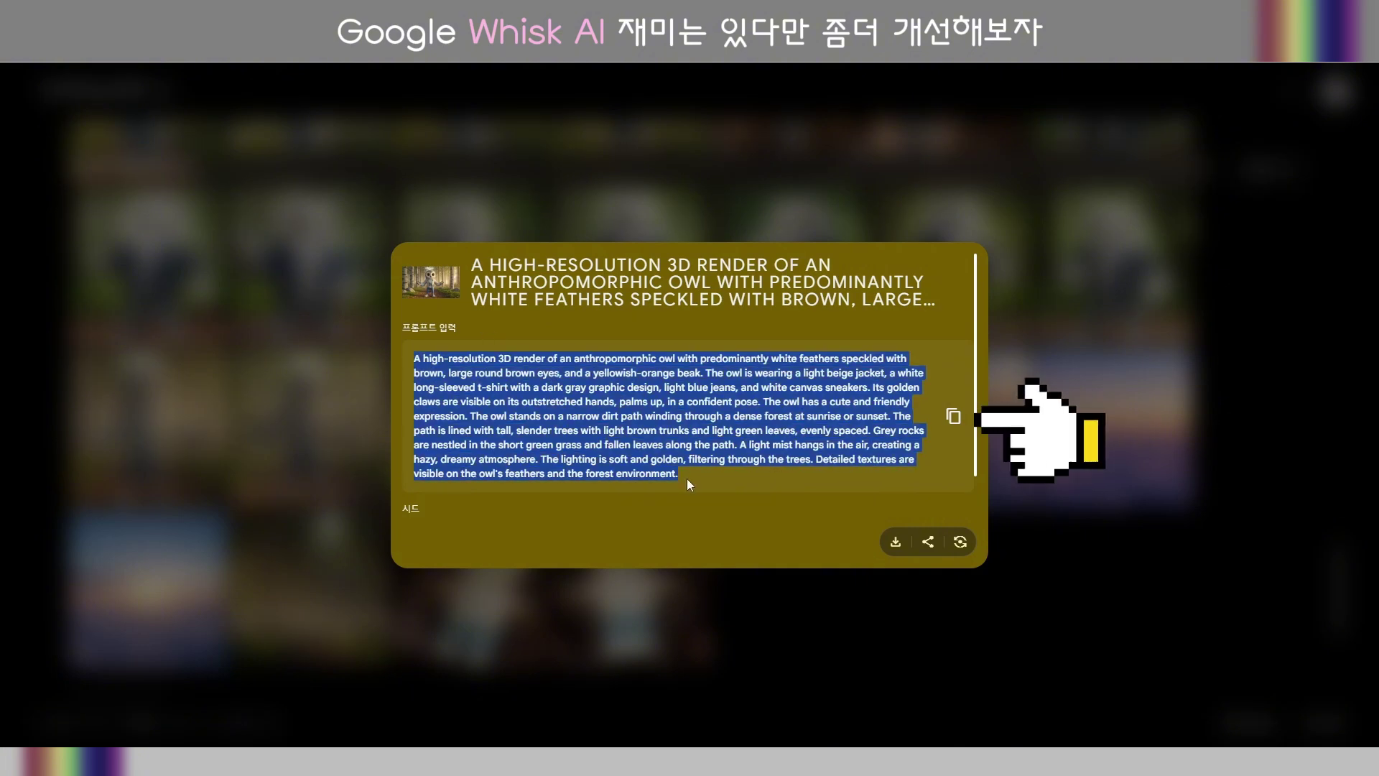
left_click(956, 542)
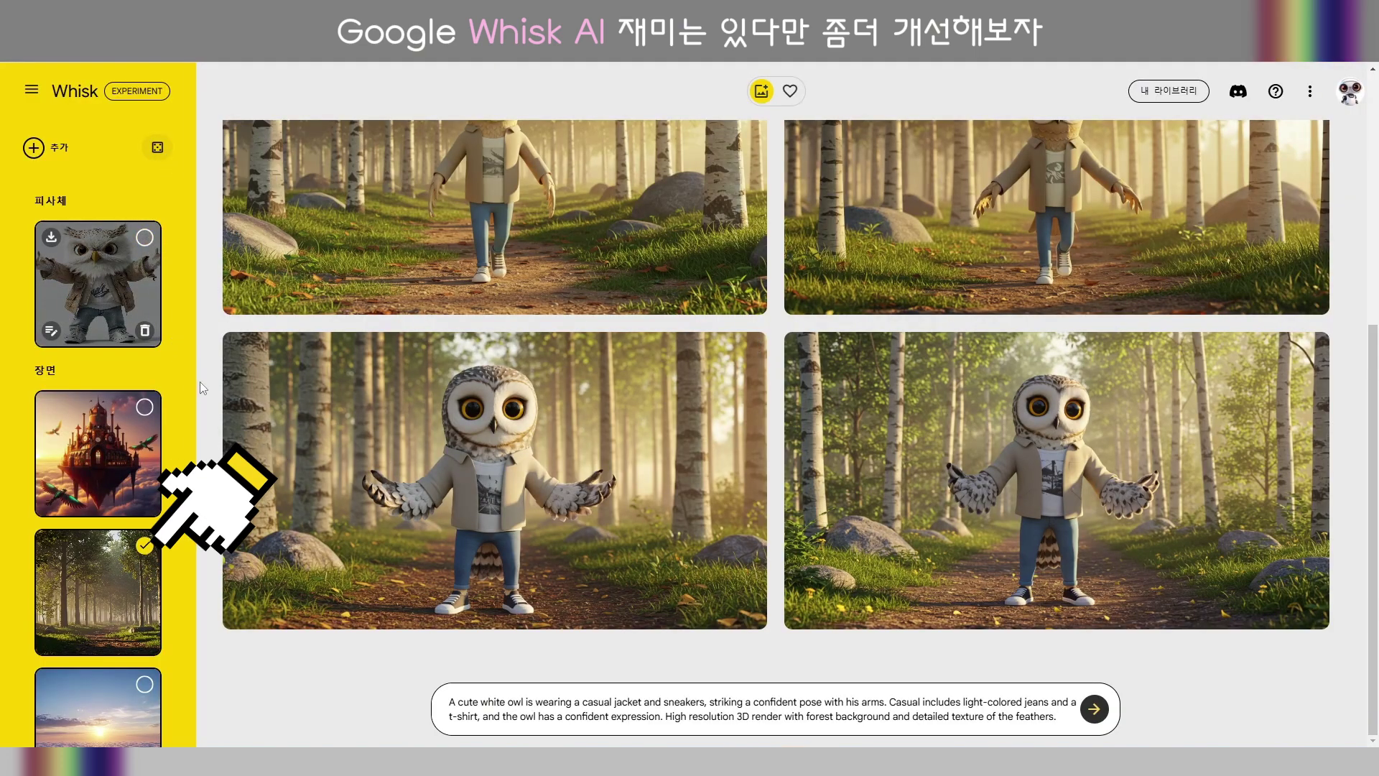
Deselect the forest scene reference and generate two rounds of owl images from the existing forest-background prompt.
left_click(149, 546)
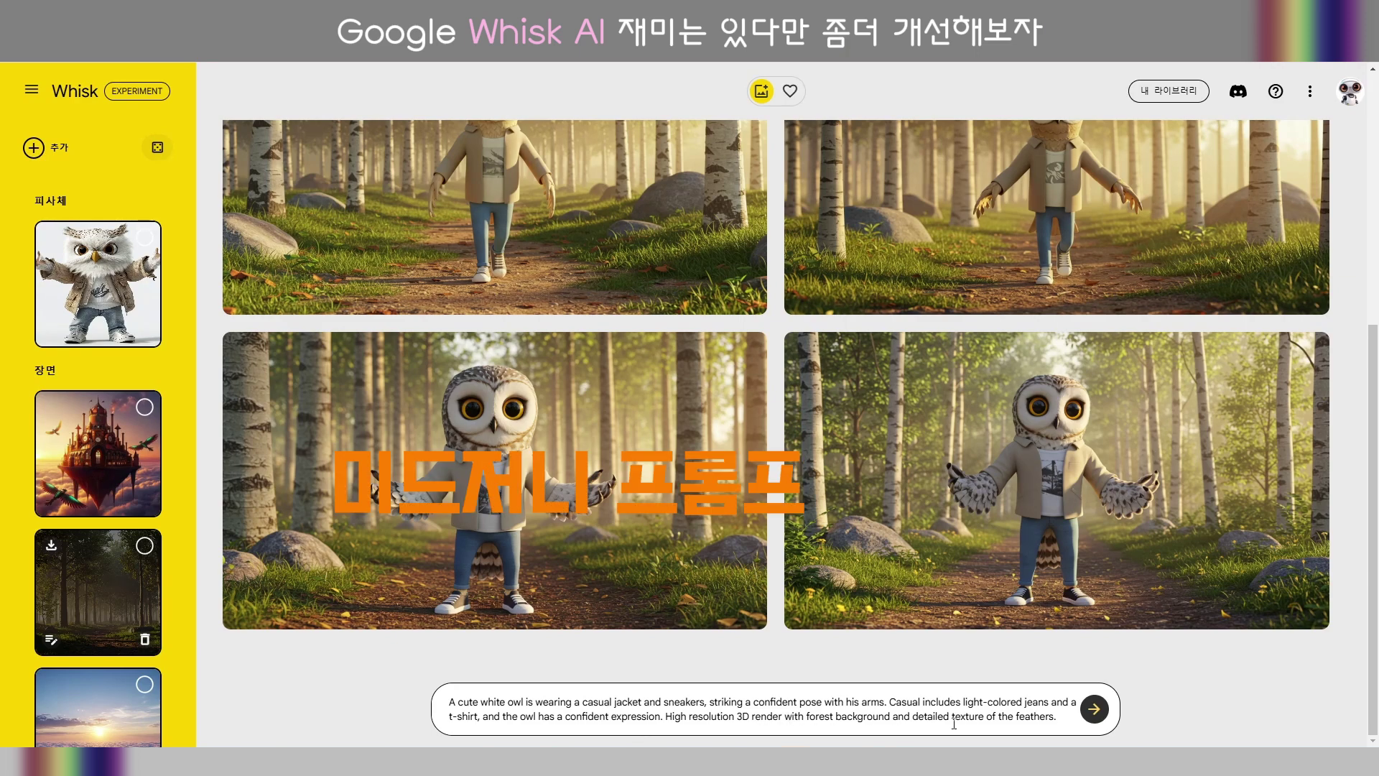
left_click(1092, 709)
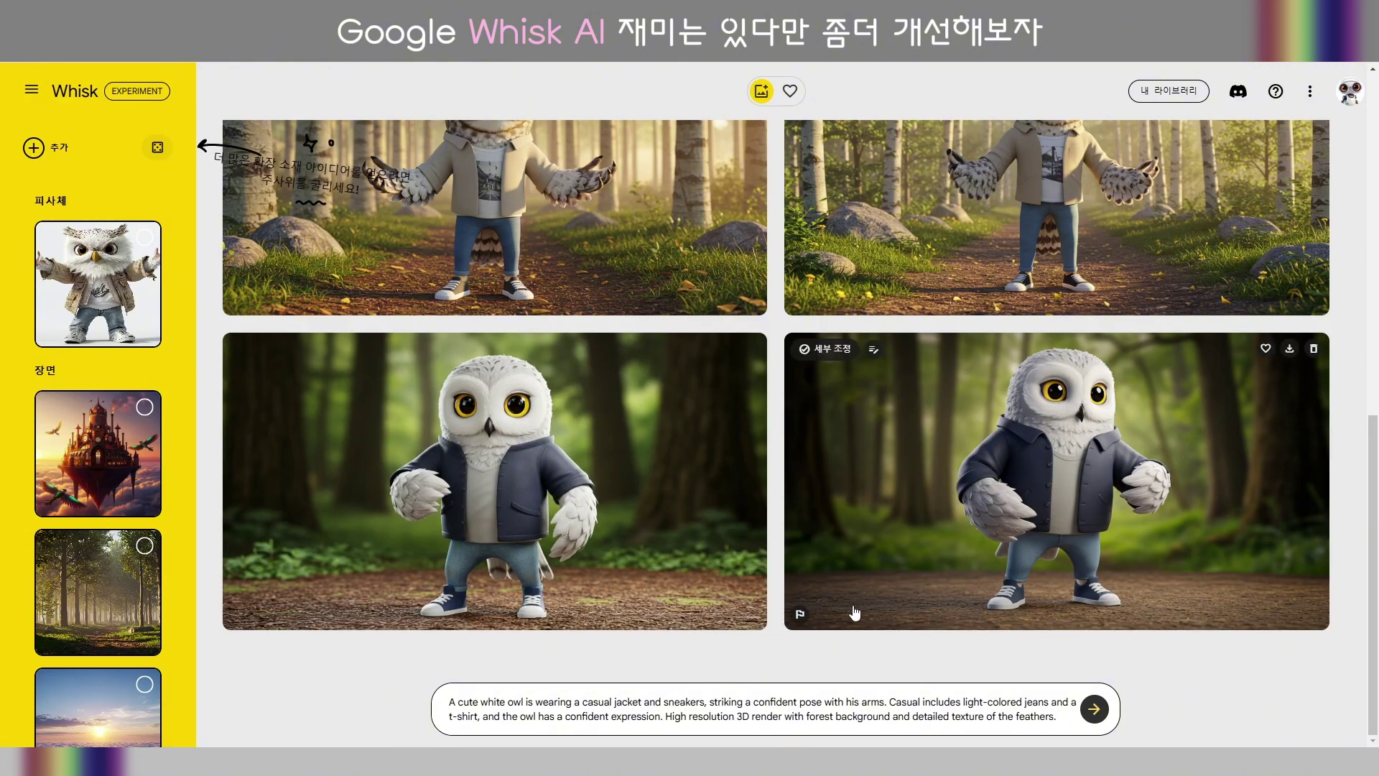
left_click(1095, 709)
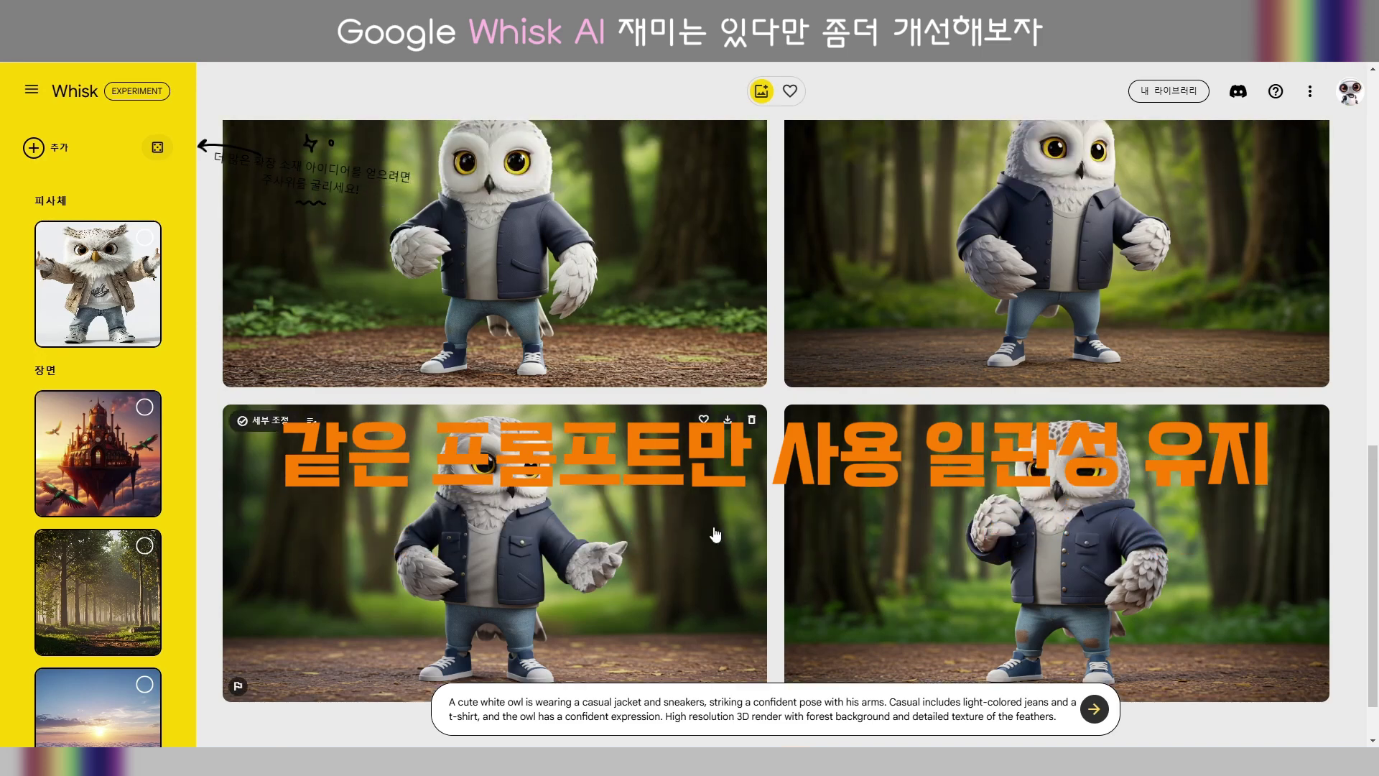
scroll(715, 534, "up", 2)
scroll(716, 533, "down", 1)
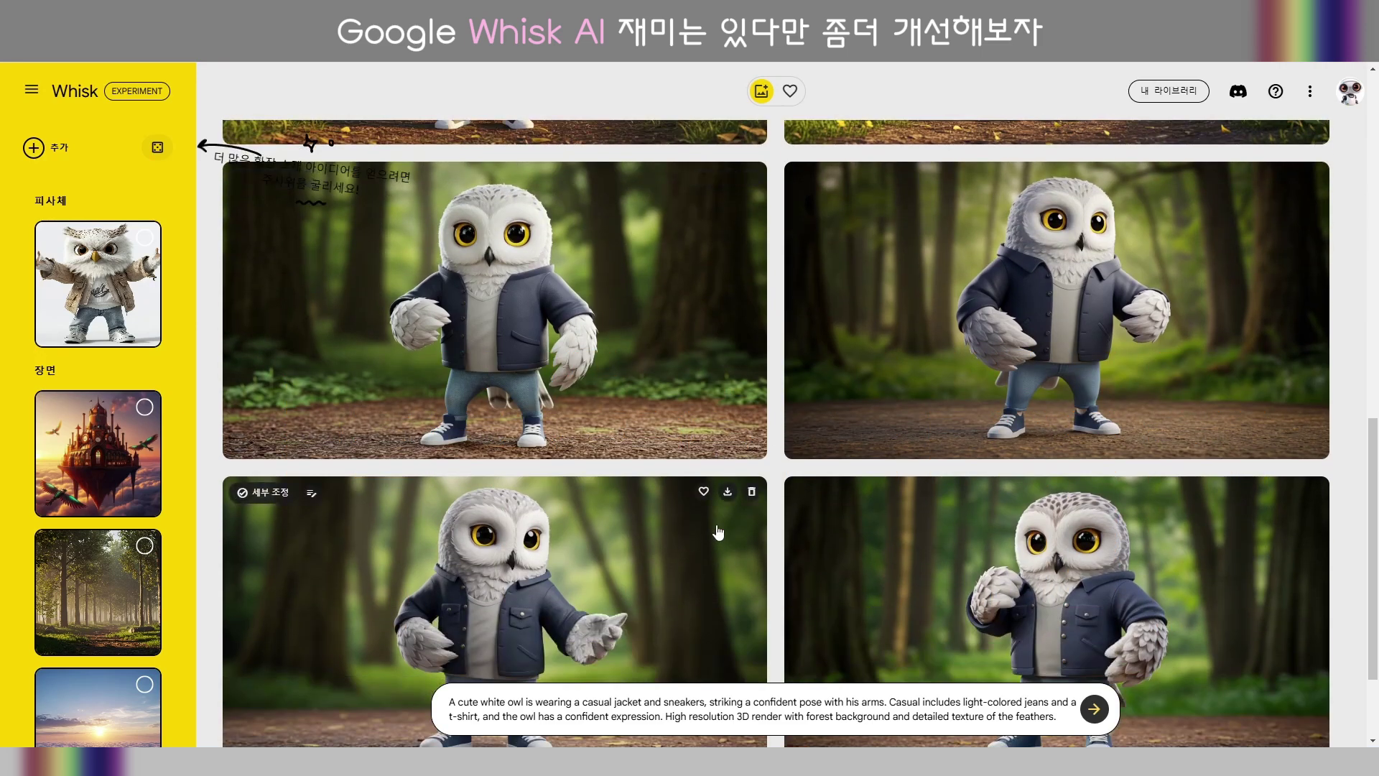
scroll(682, 518, "down", 2)
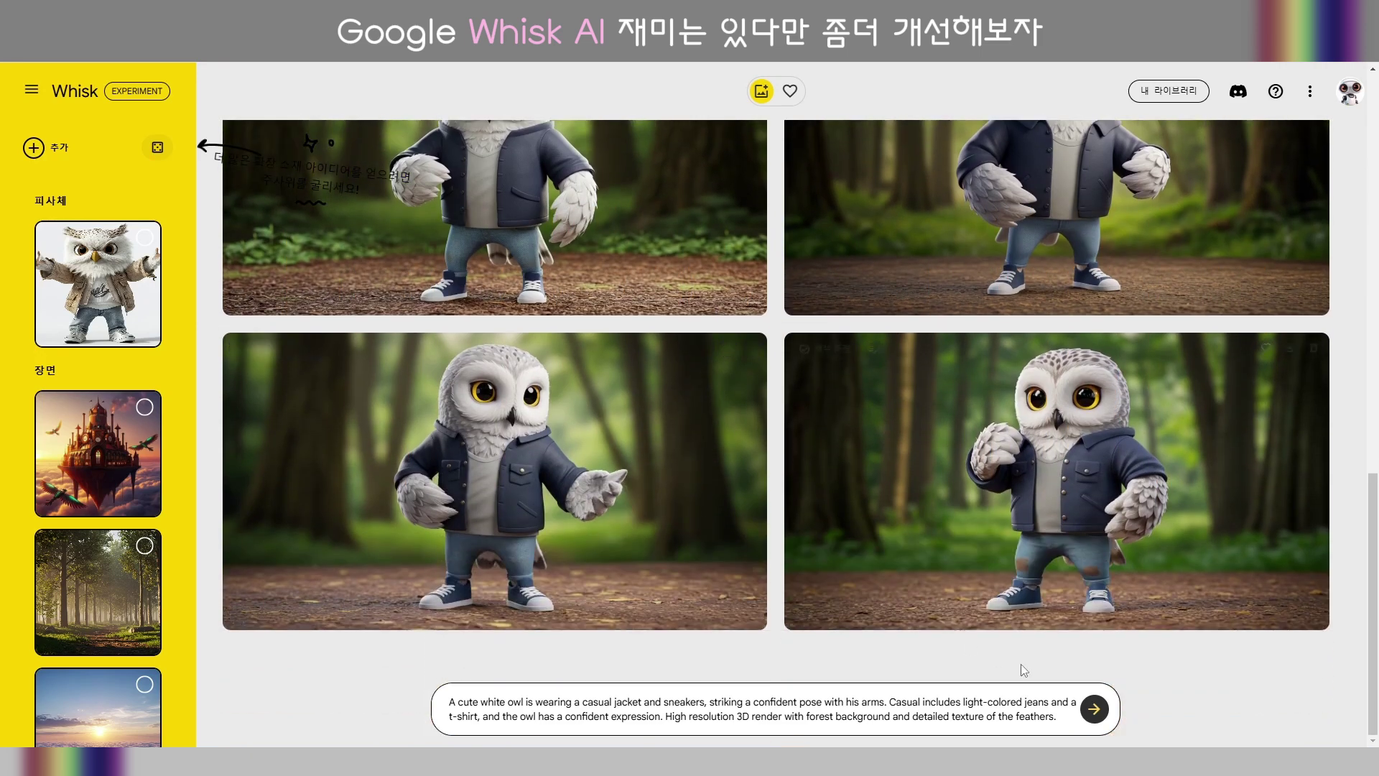
Generate two more rounds from the same prompt and compare the owl's appearance across the results.
left_click(1093, 707)
scroll(742, 589, "up", 3)
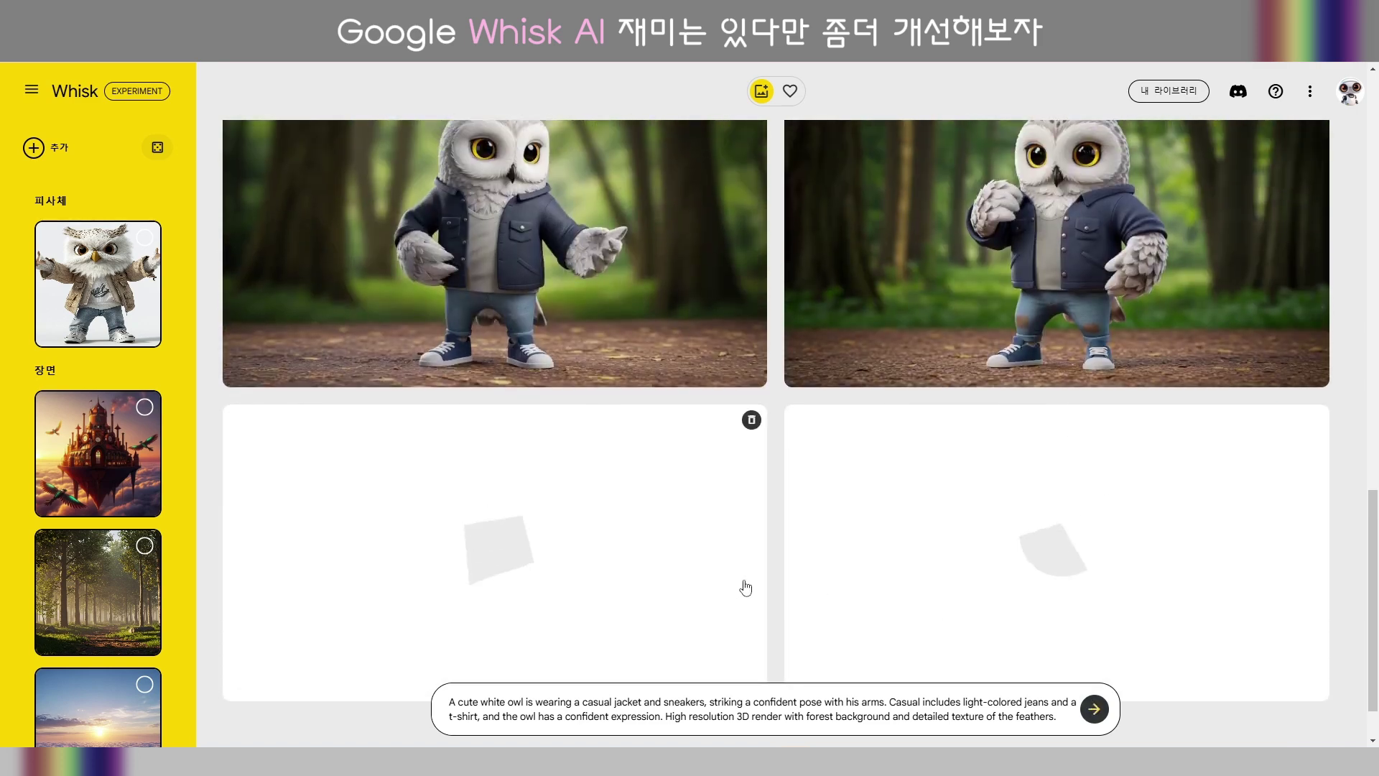
scroll(755, 585, "up", 4)
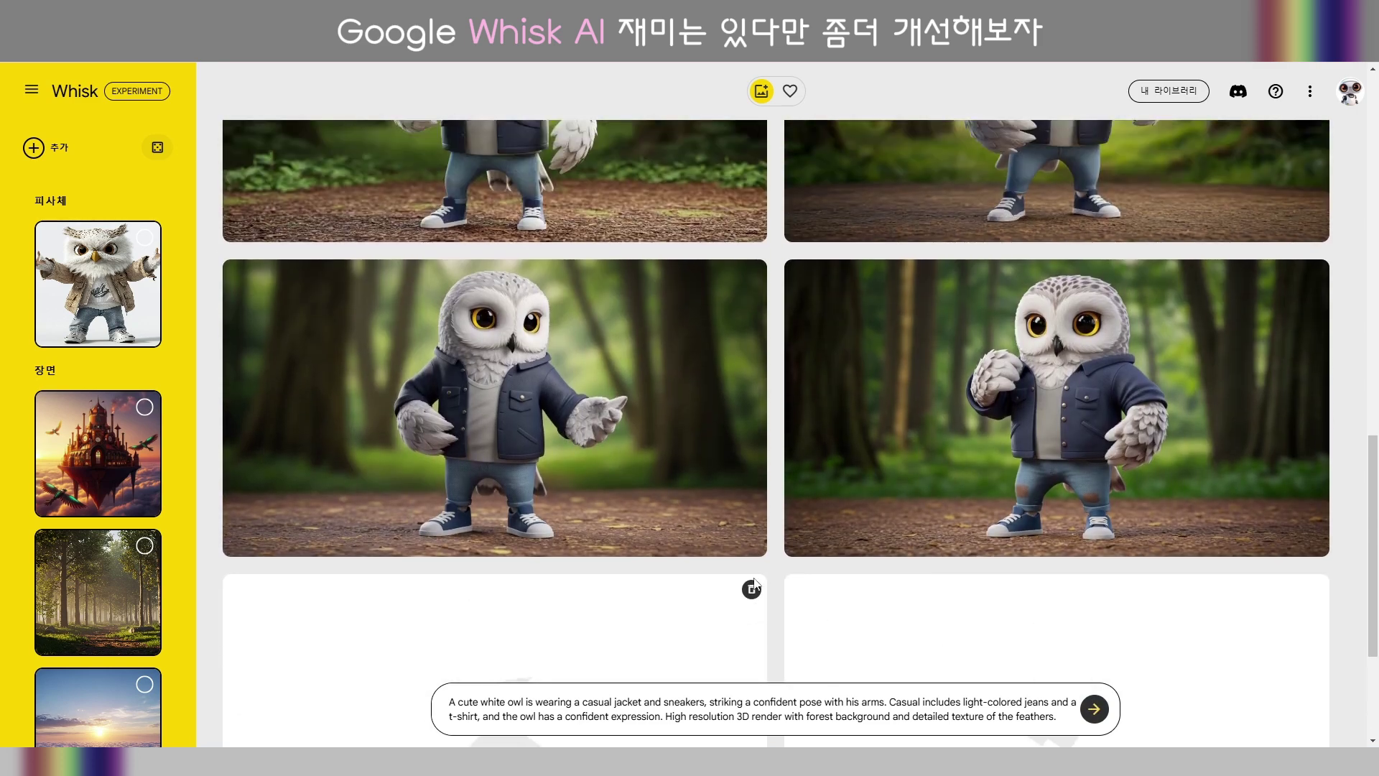
scroll(756, 586, "down", 5)
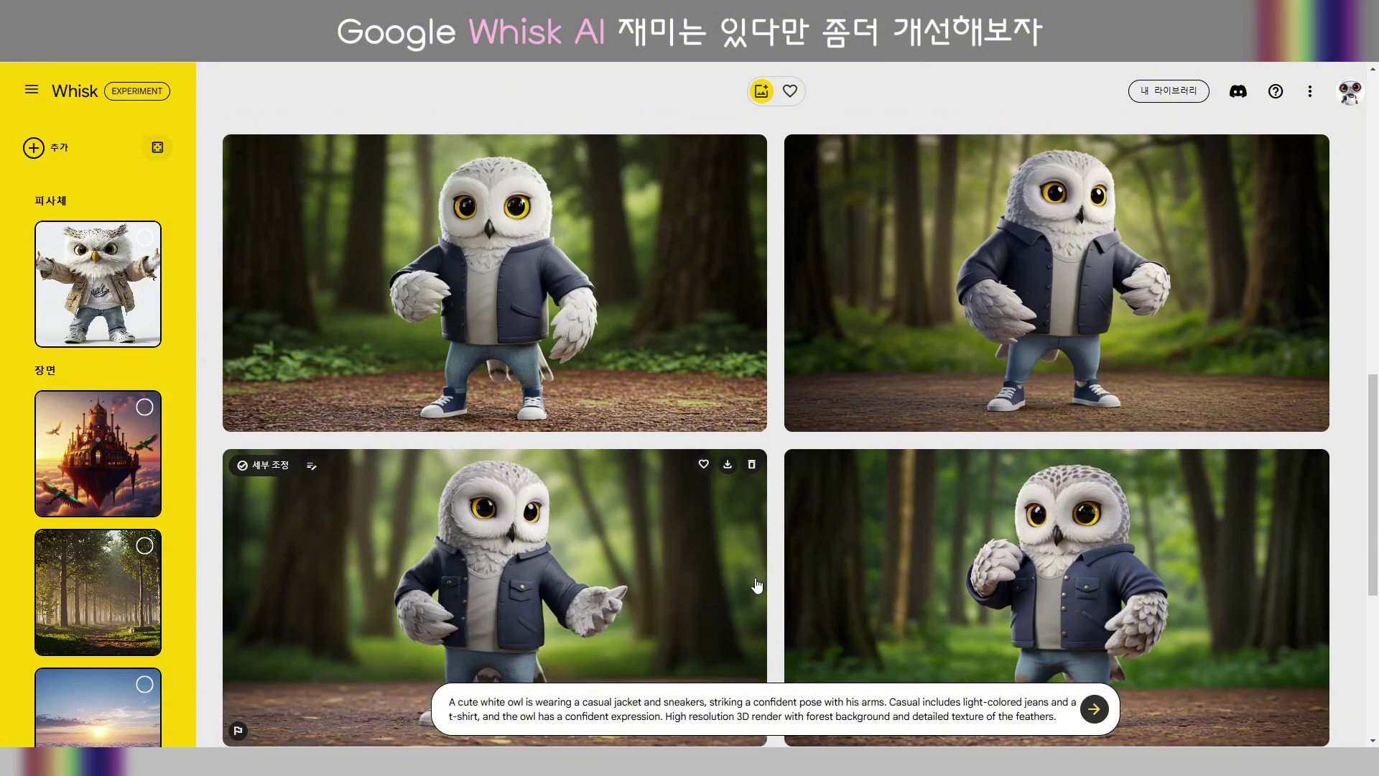
scroll(755, 586, "down", 2)
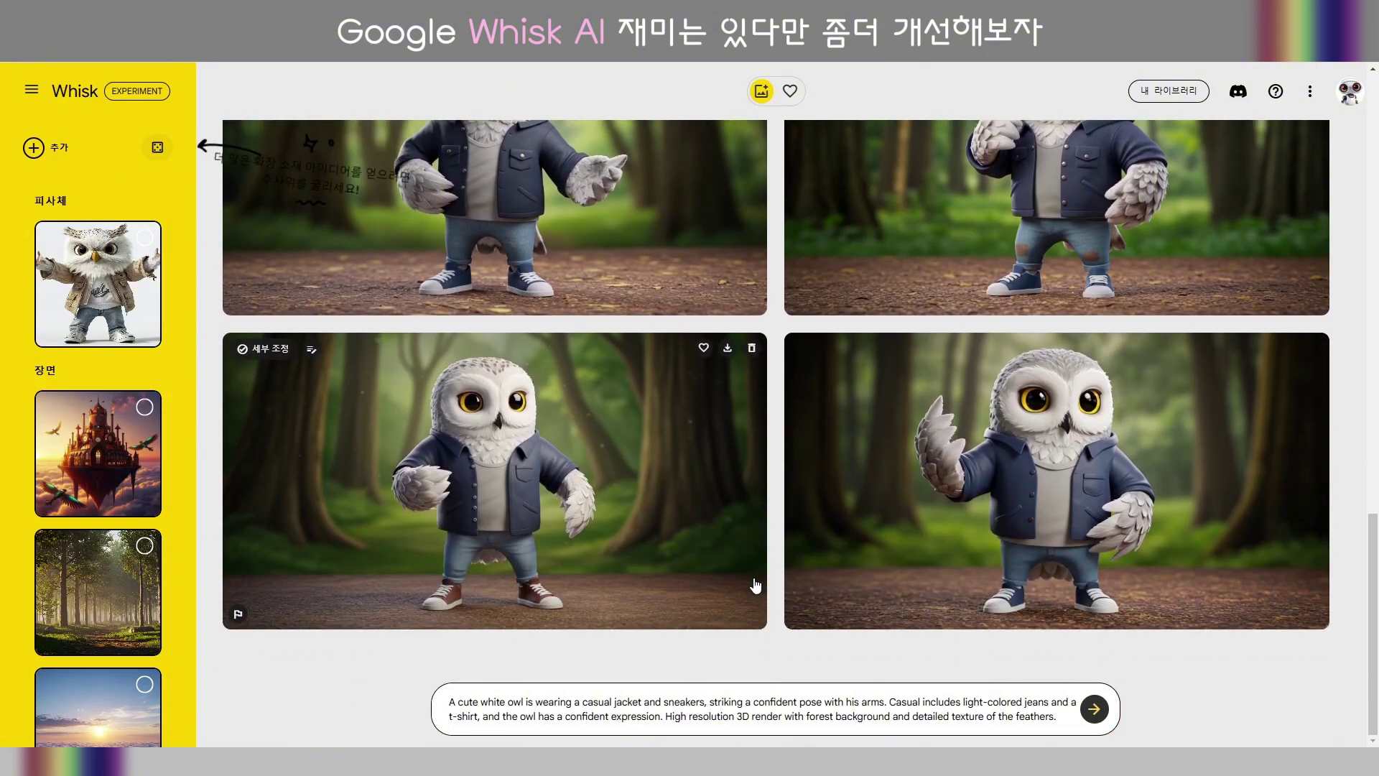
scroll(916, 545, "up", 4)
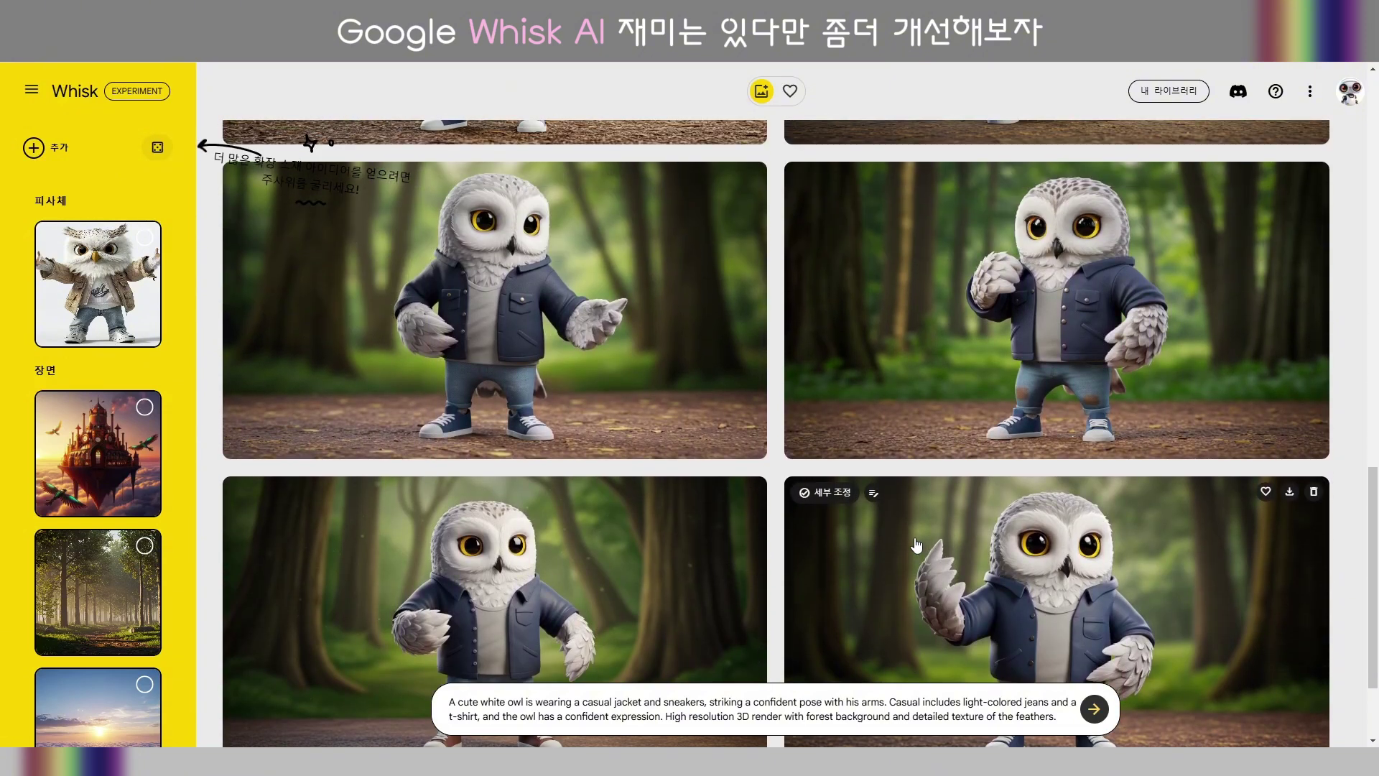
scroll(917, 546, "down", 4)
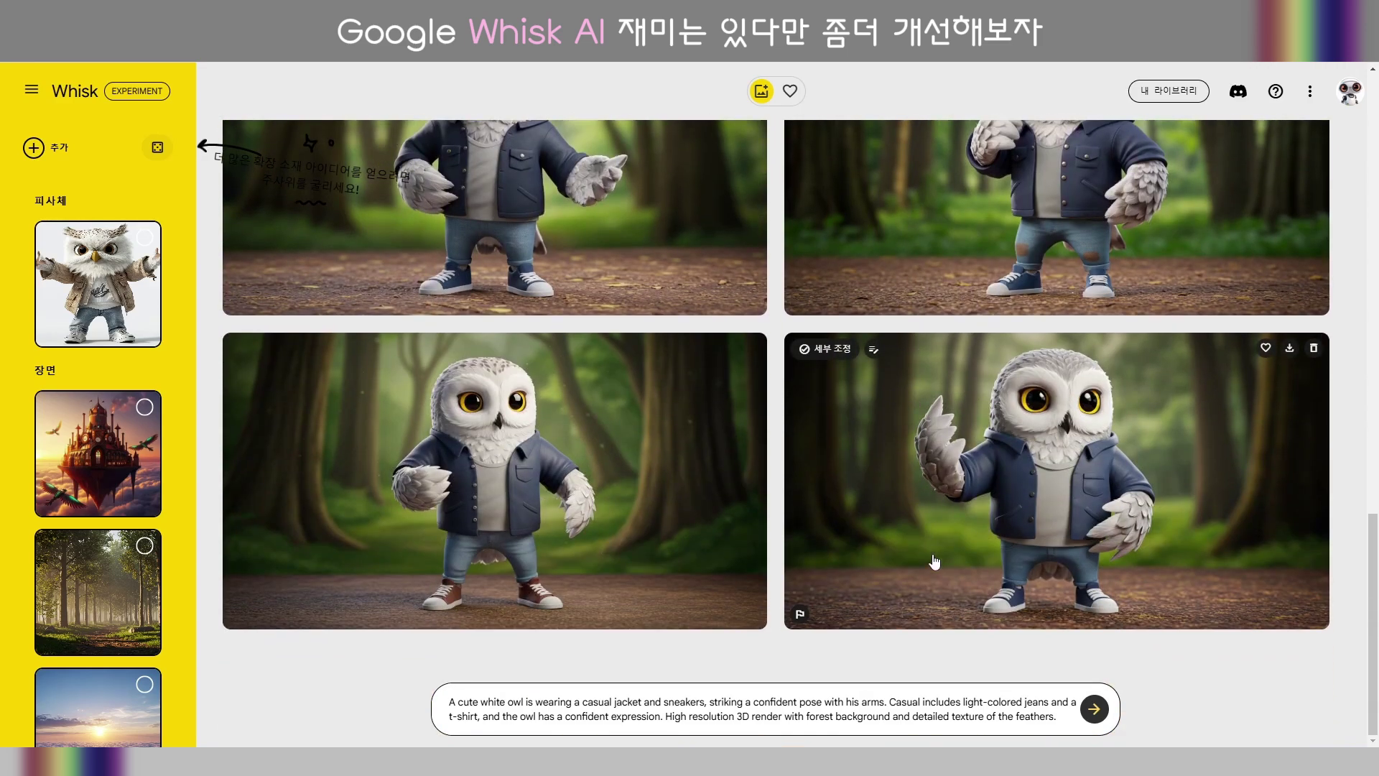
key("Return")
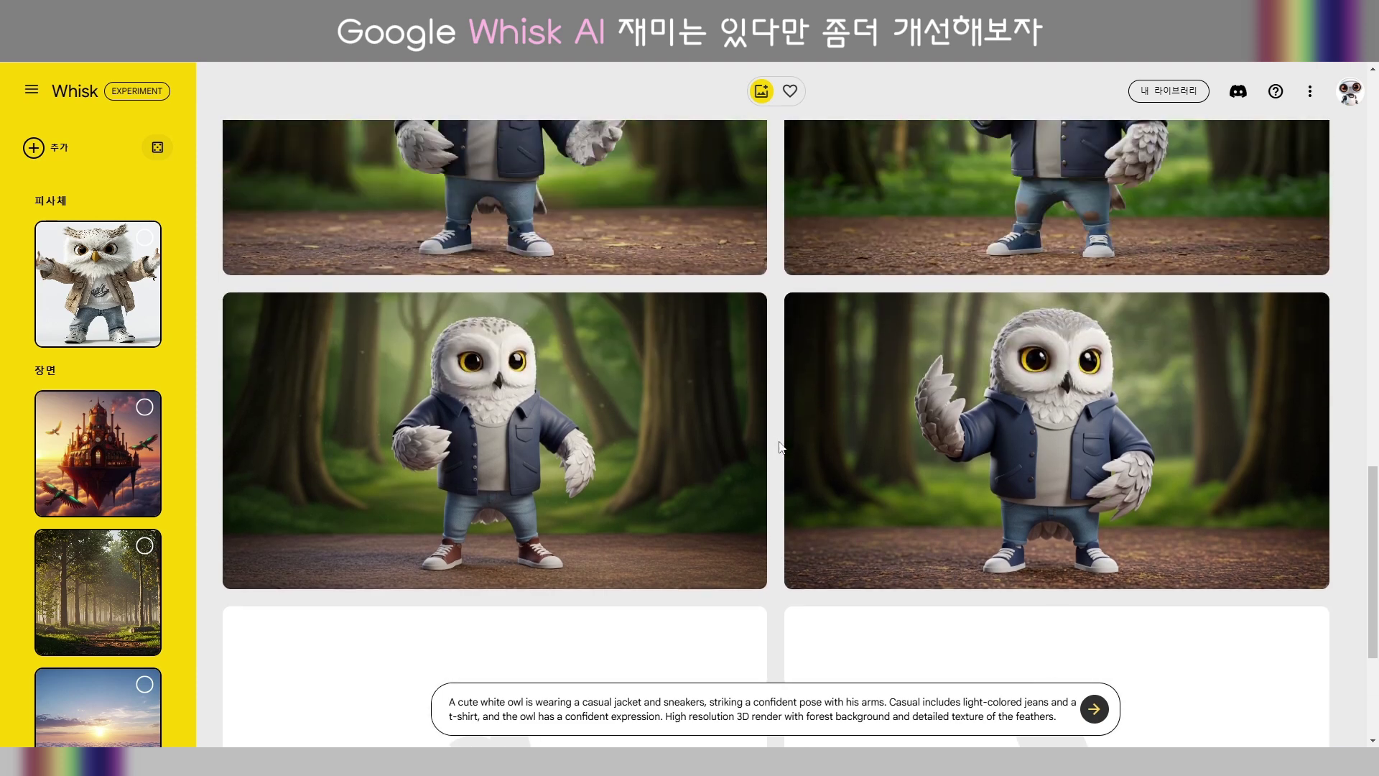
scroll(783, 446, "up", 1)
scroll(785, 447, "down", 3)
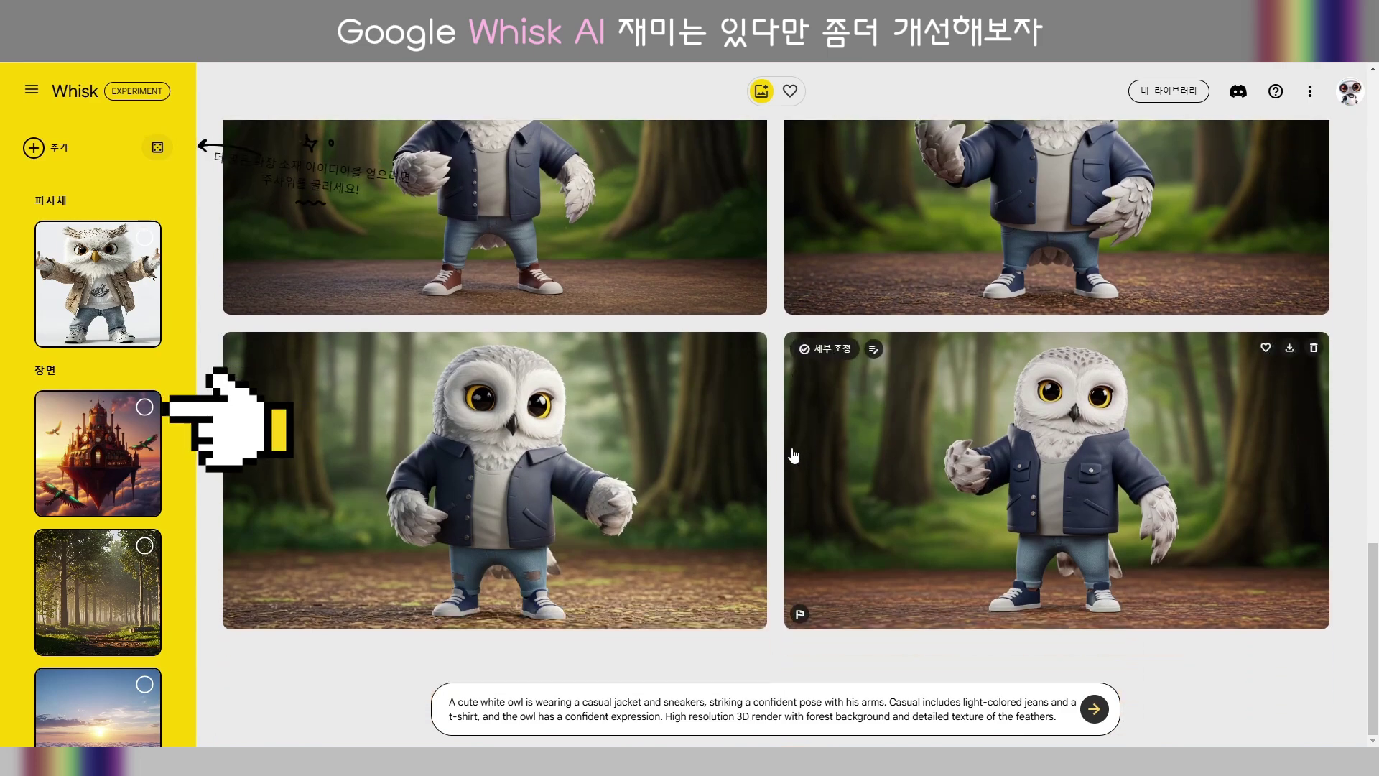
Select the floating castle as the scene reference and generate owl images with the existing prompt.
left_click(145, 406)
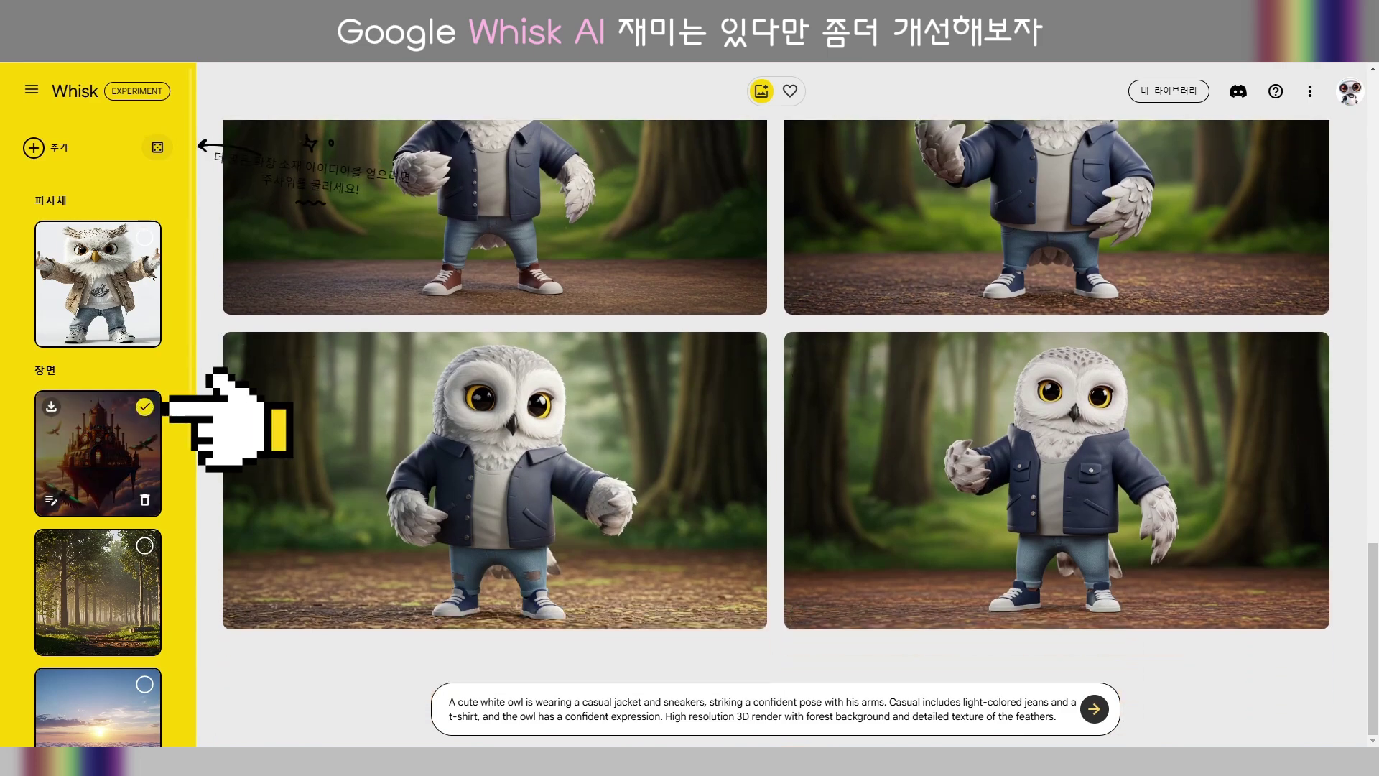
left_click(1094, 709)
scroll(900, 646, "up", 1)
scroll(901, 650, "down", 1)
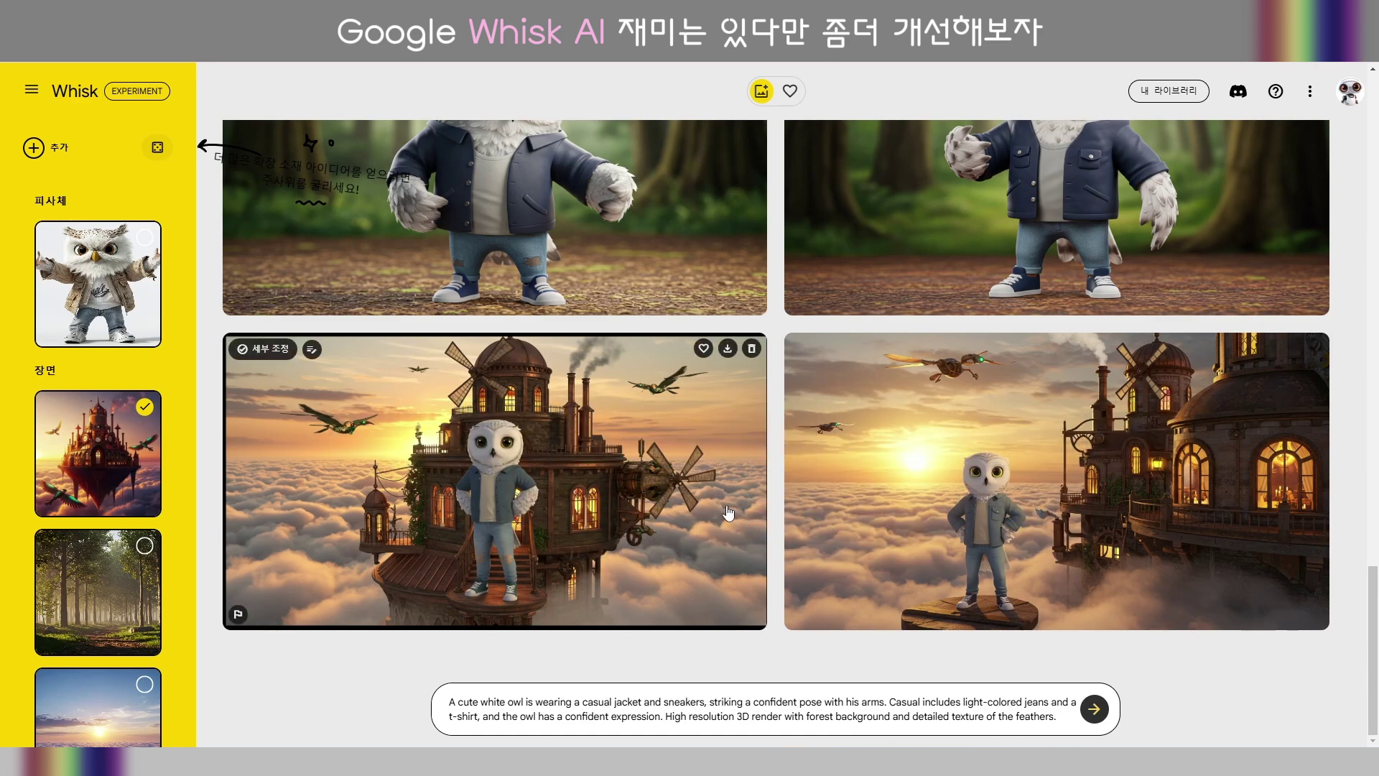
Select the forest path as the scene reference and generate three rounds of owl images with the existing prompt.
left_click(144, 545)
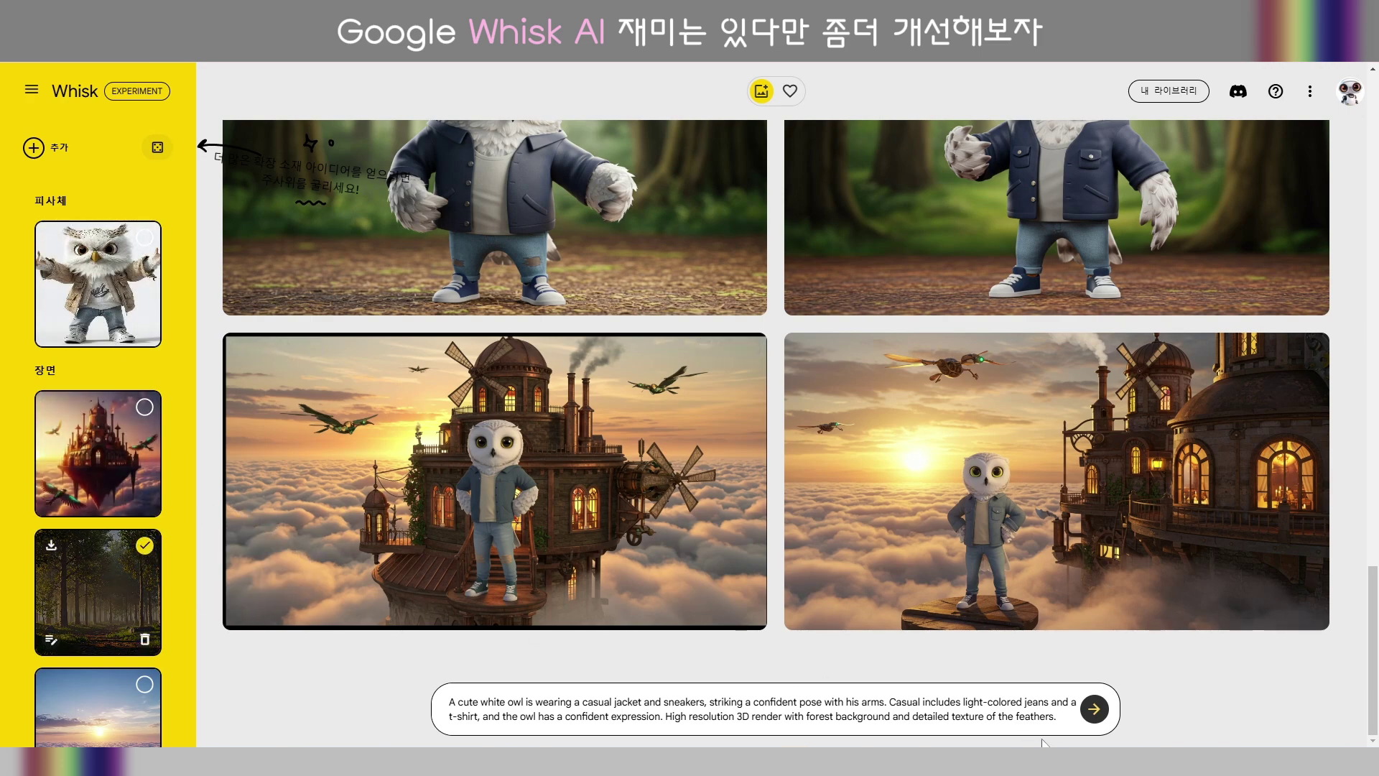
left_click(1087, 720)
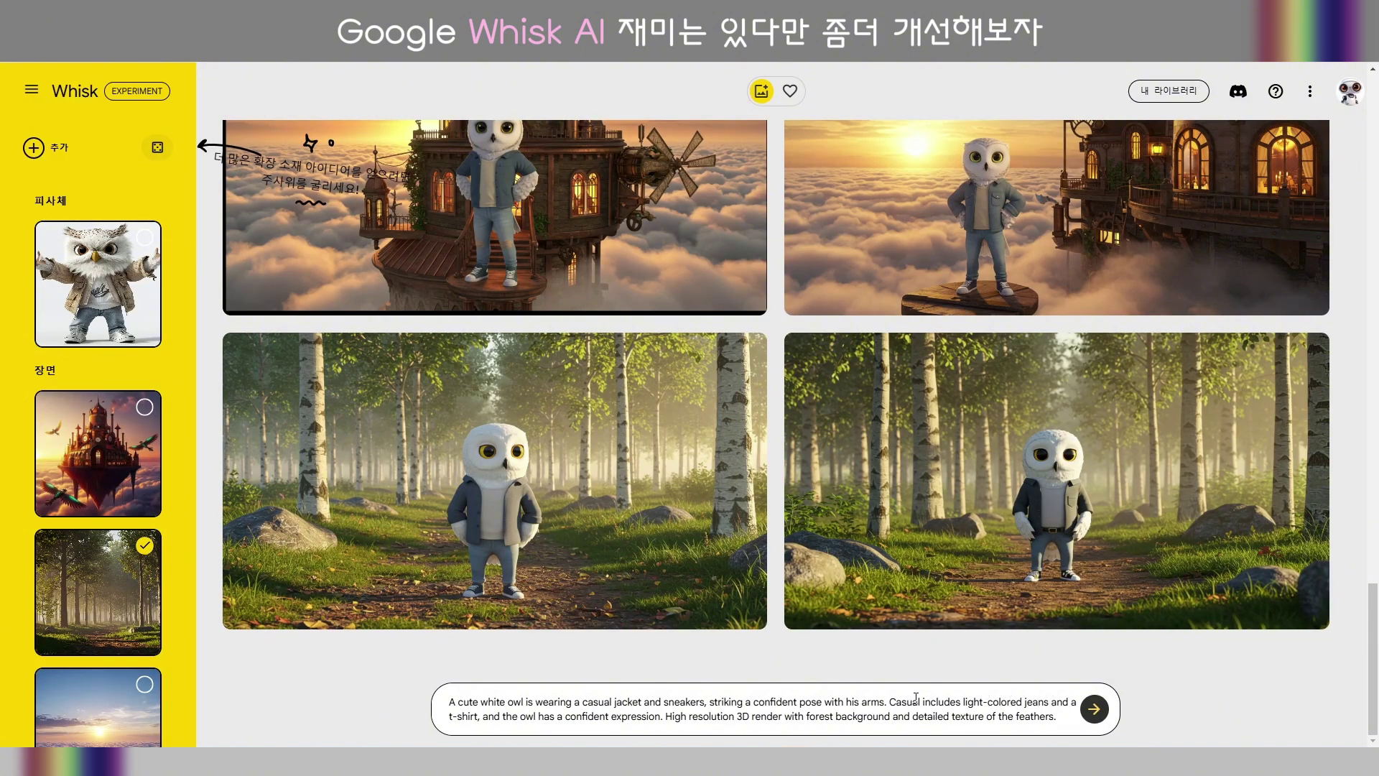
left_click(1092, 709)
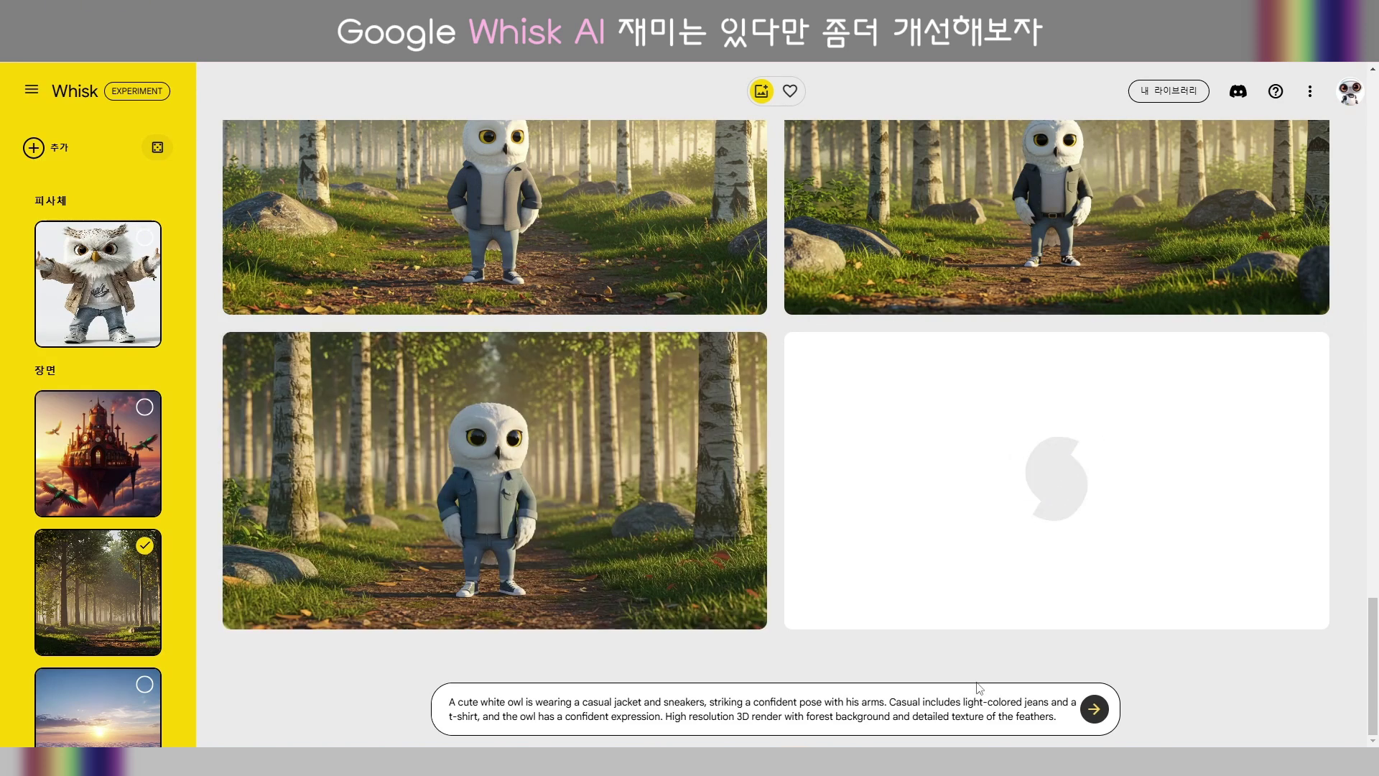
left_click(1099, 706)
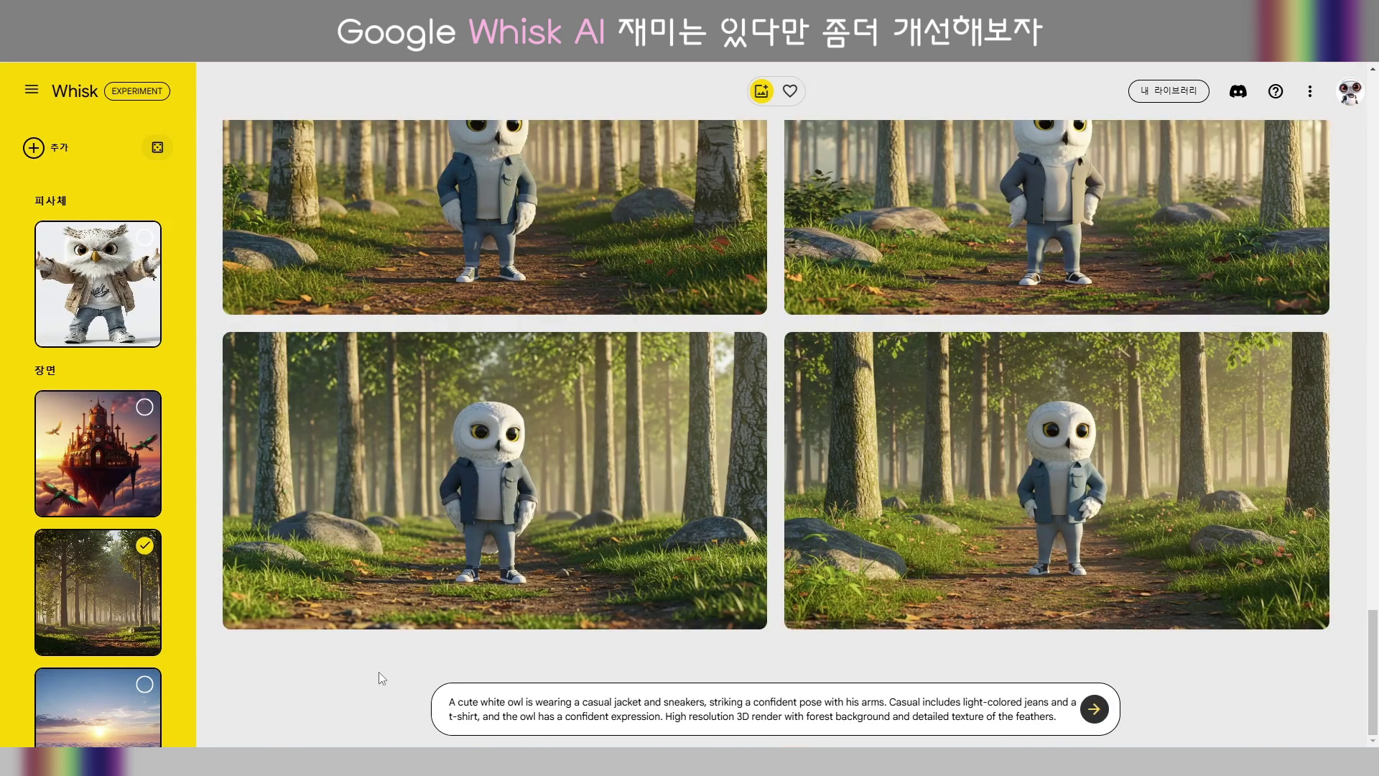
Switch the scene reference from the forest to the sunset sky and generate owl images with the existing prompt.
left_click(144, 548)
scroll(138, 567, "down", 2)
left_click(1084, 710)
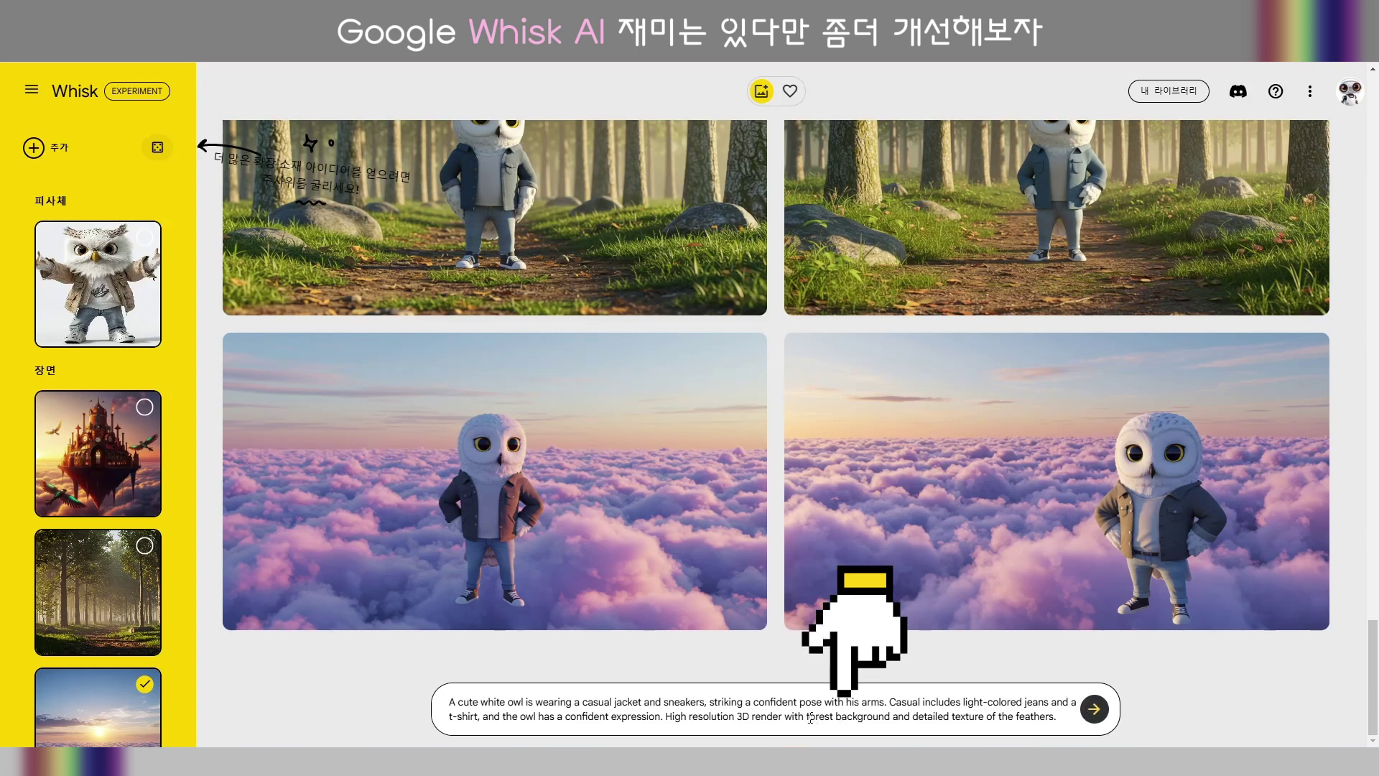
Replace "forest" with "sky" in the prompt's background description and generate a round of owl images.
left_click_drag(806, 717, 834, 716)
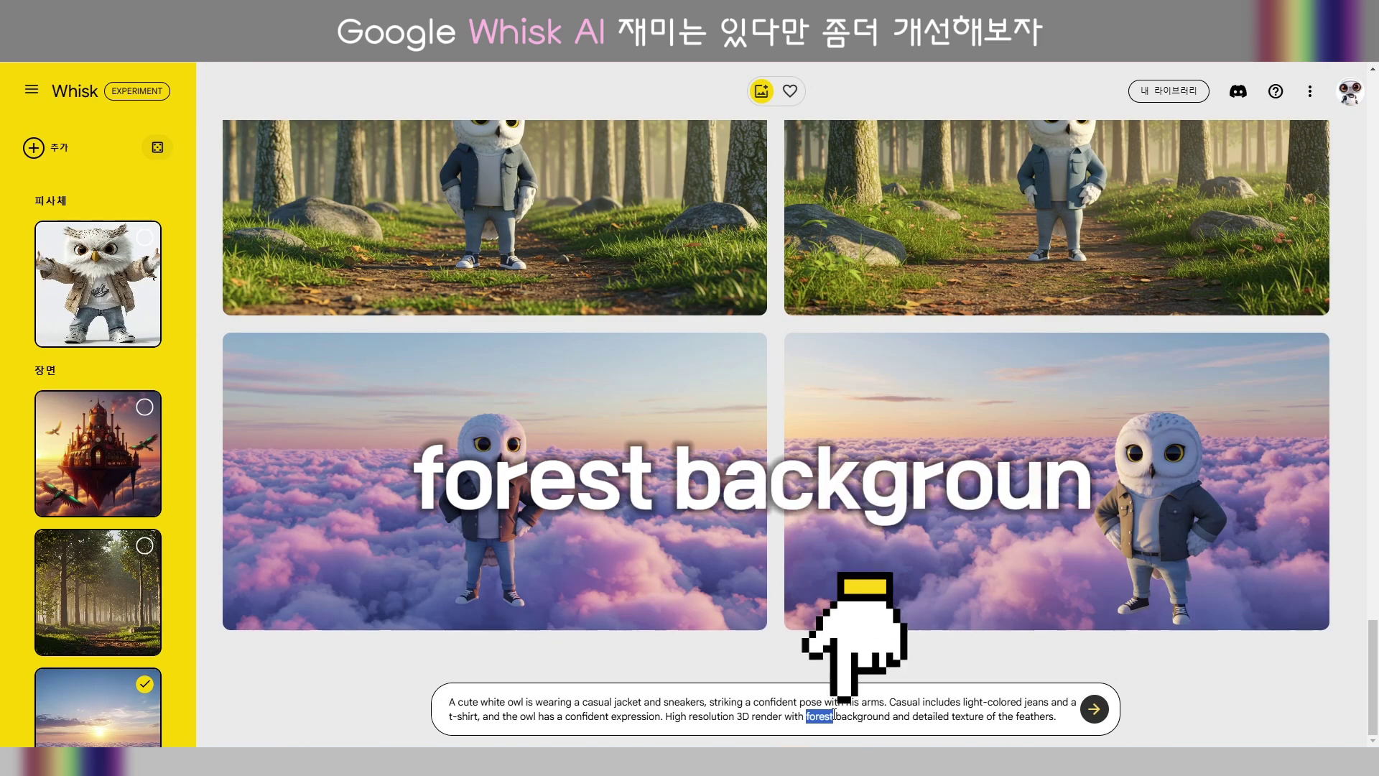
type("sky")
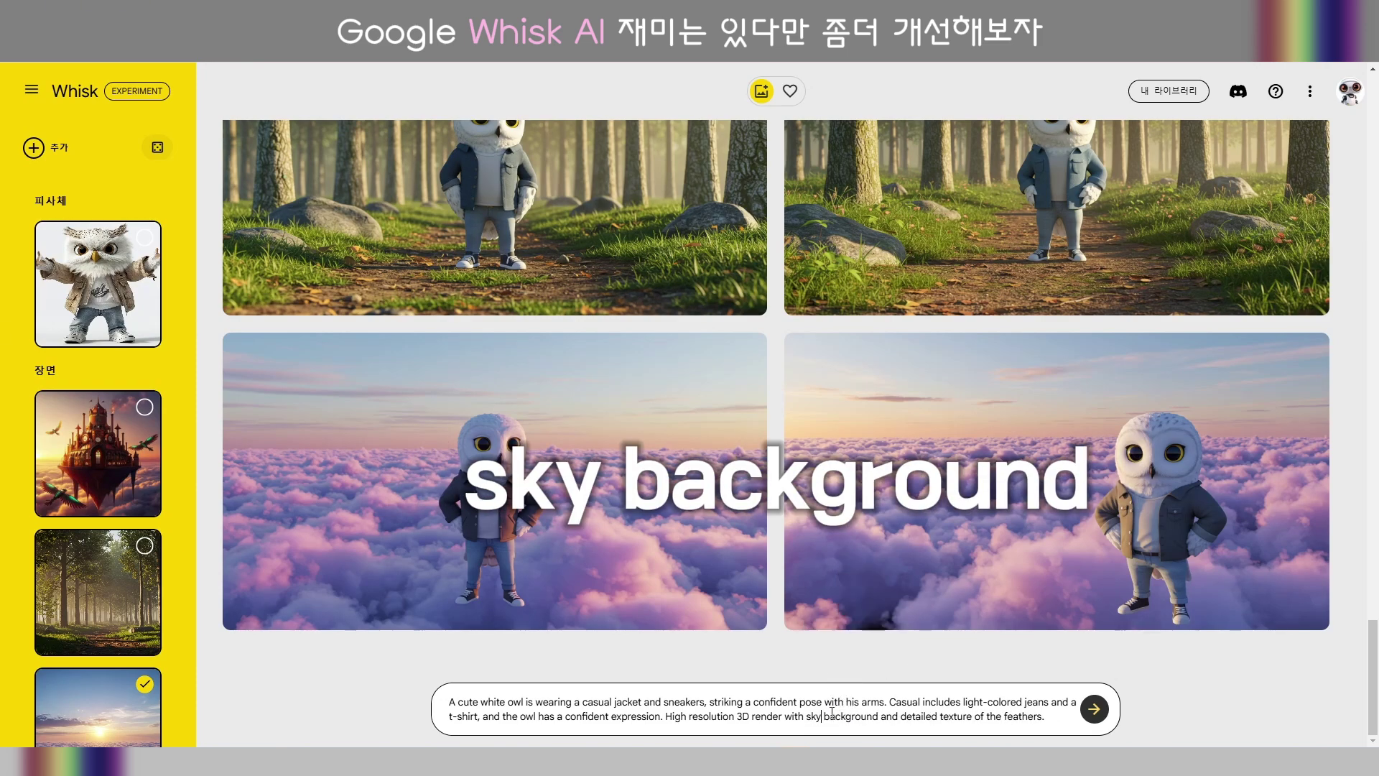
left_click(1094, 711)
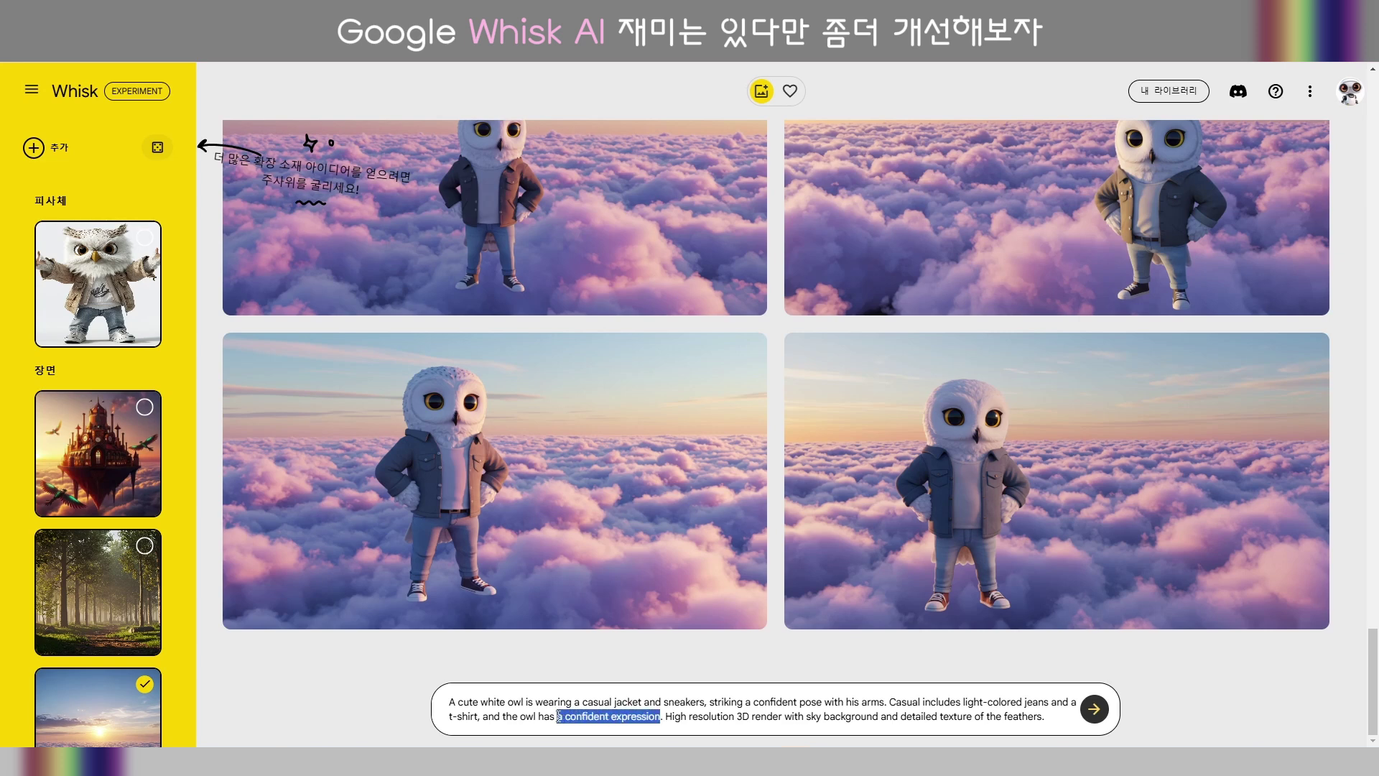
Replace "has a confident expression" with "fly" in the prompt and generate two rounds of flying owl images.
type("fly")
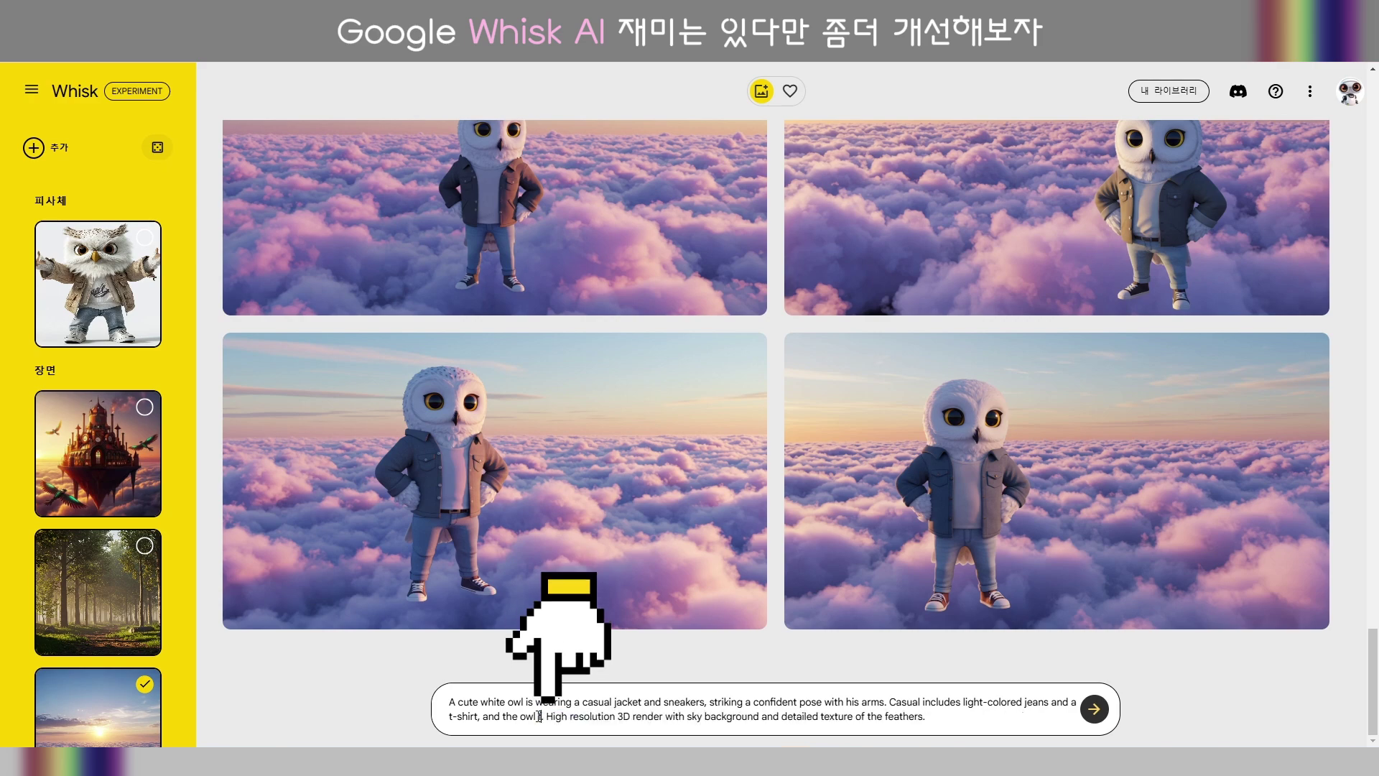
key("Return")
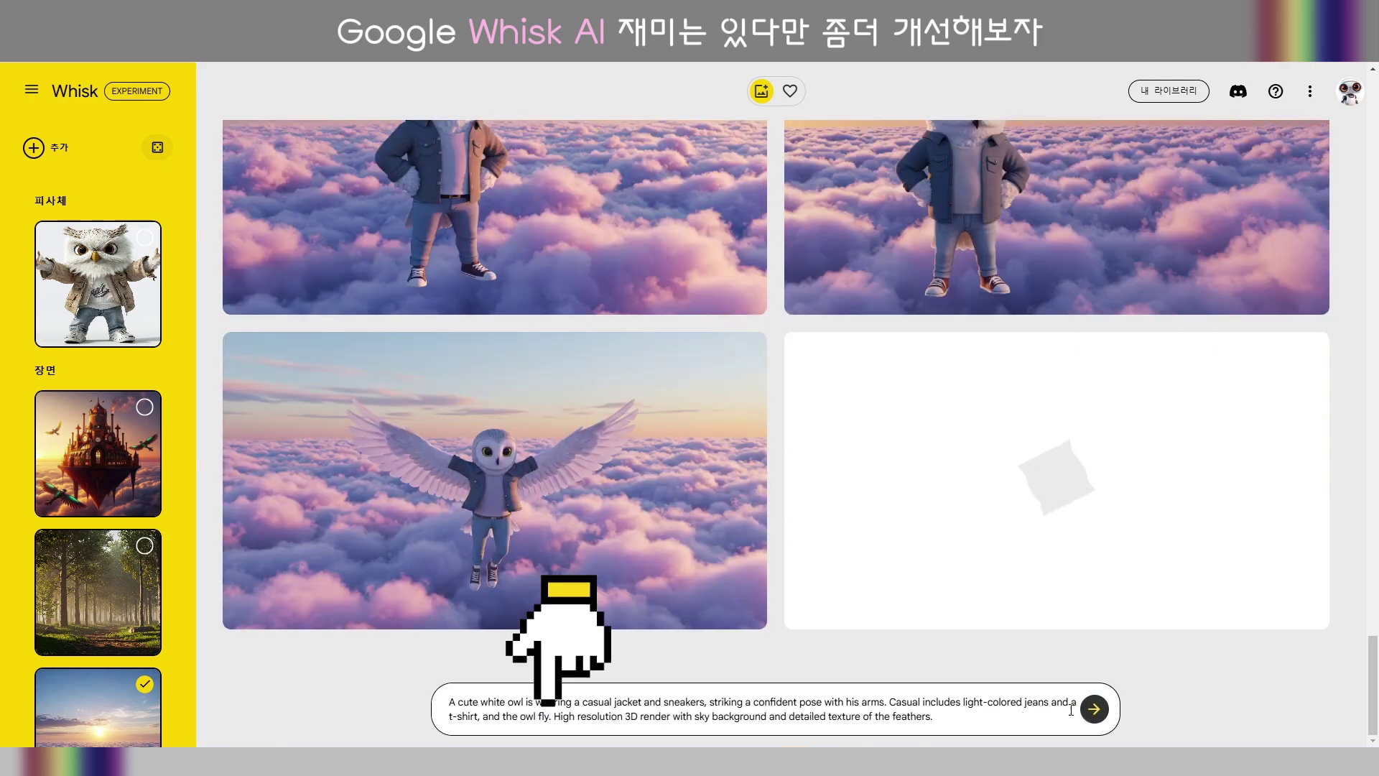
key("Return")
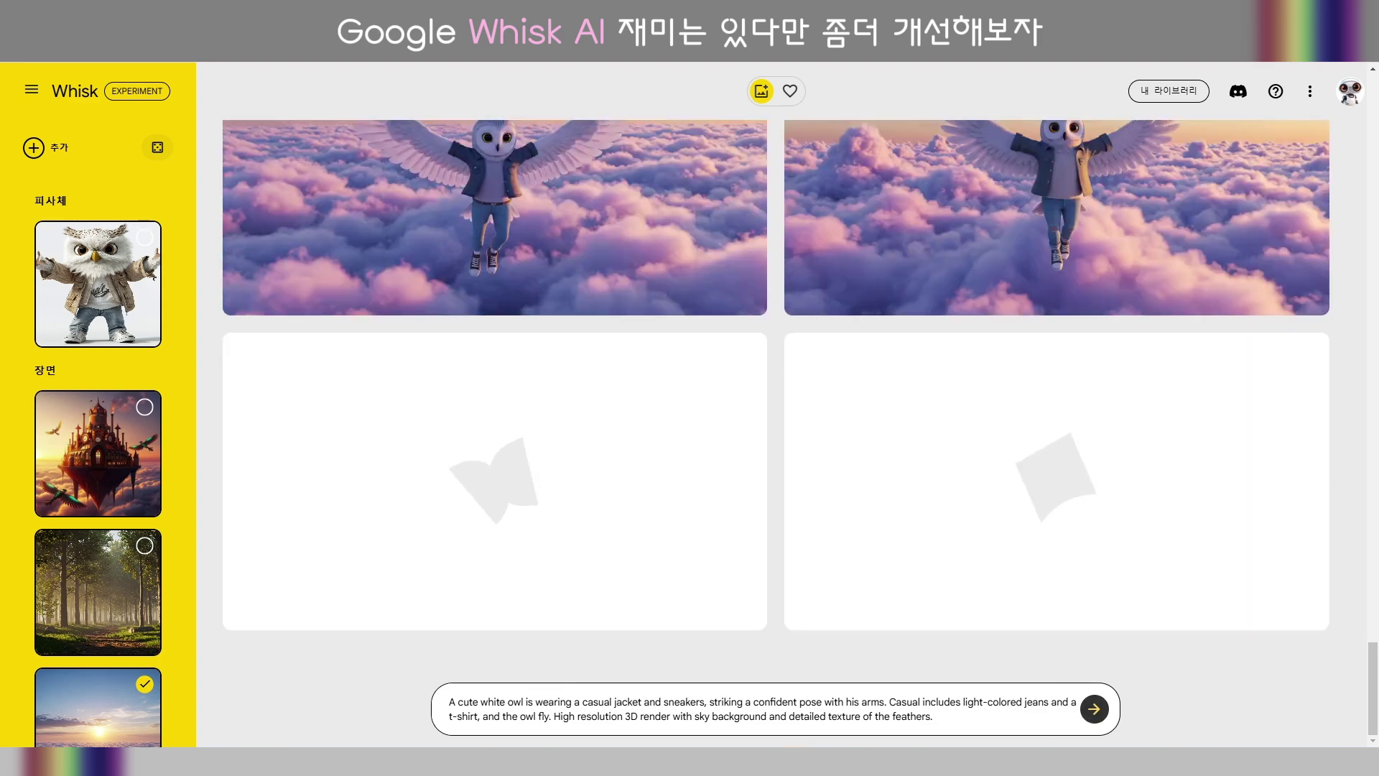
Replace the prompt with a white owl flying like Superman under a grayish, rain-laden sky, and generate images with and without the sunset sky scene.
left_click_drag(935, 716, 784, 687)
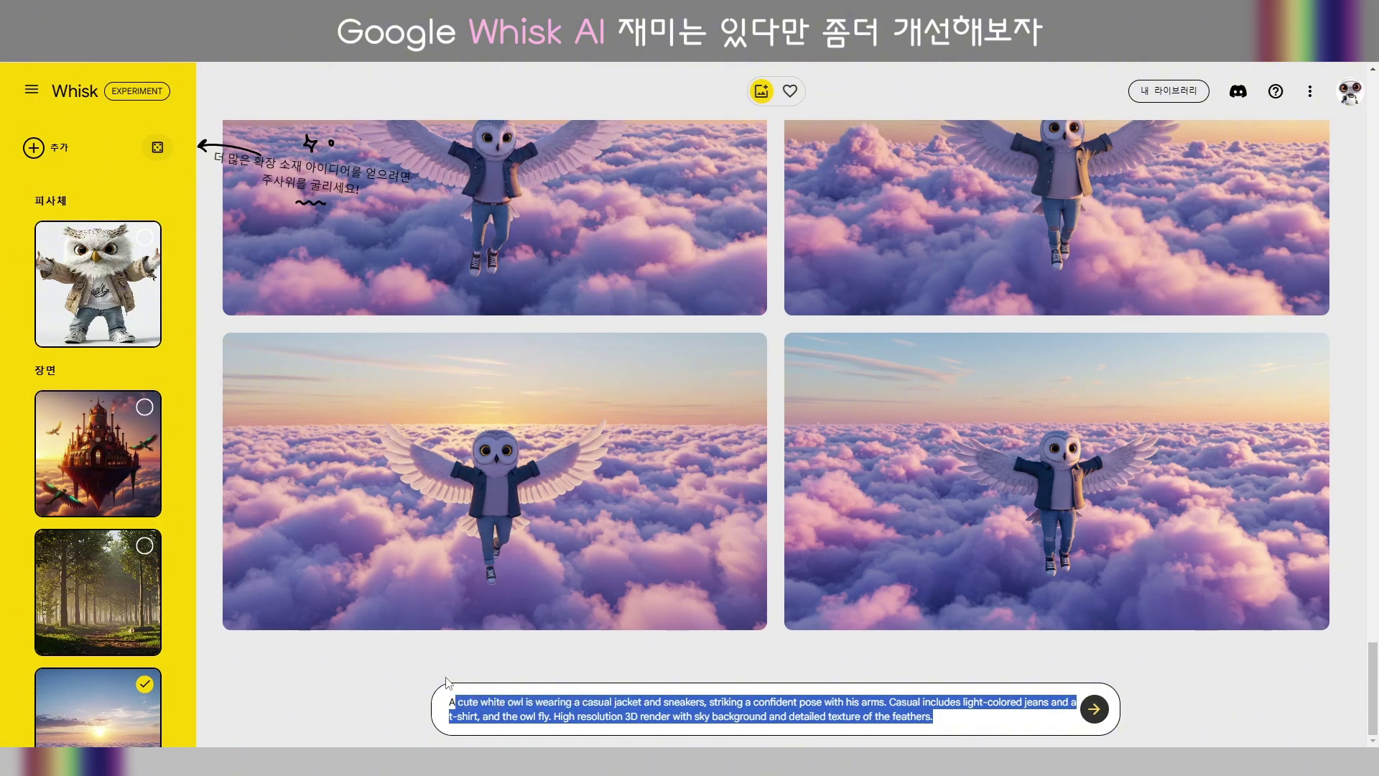
left_click_drag(448, 683, 421, 676)
type("A white owl is flying like Superman, wearing a casual jacket and sneakers, arms outstretched in a confident pose. The casual includes light-colored jeans and a T-shirt, and the owl has a confident expression. The high-resolution 3D render features detailed textures of a grayish sky filled with clouds that look like rain is about to fall.")
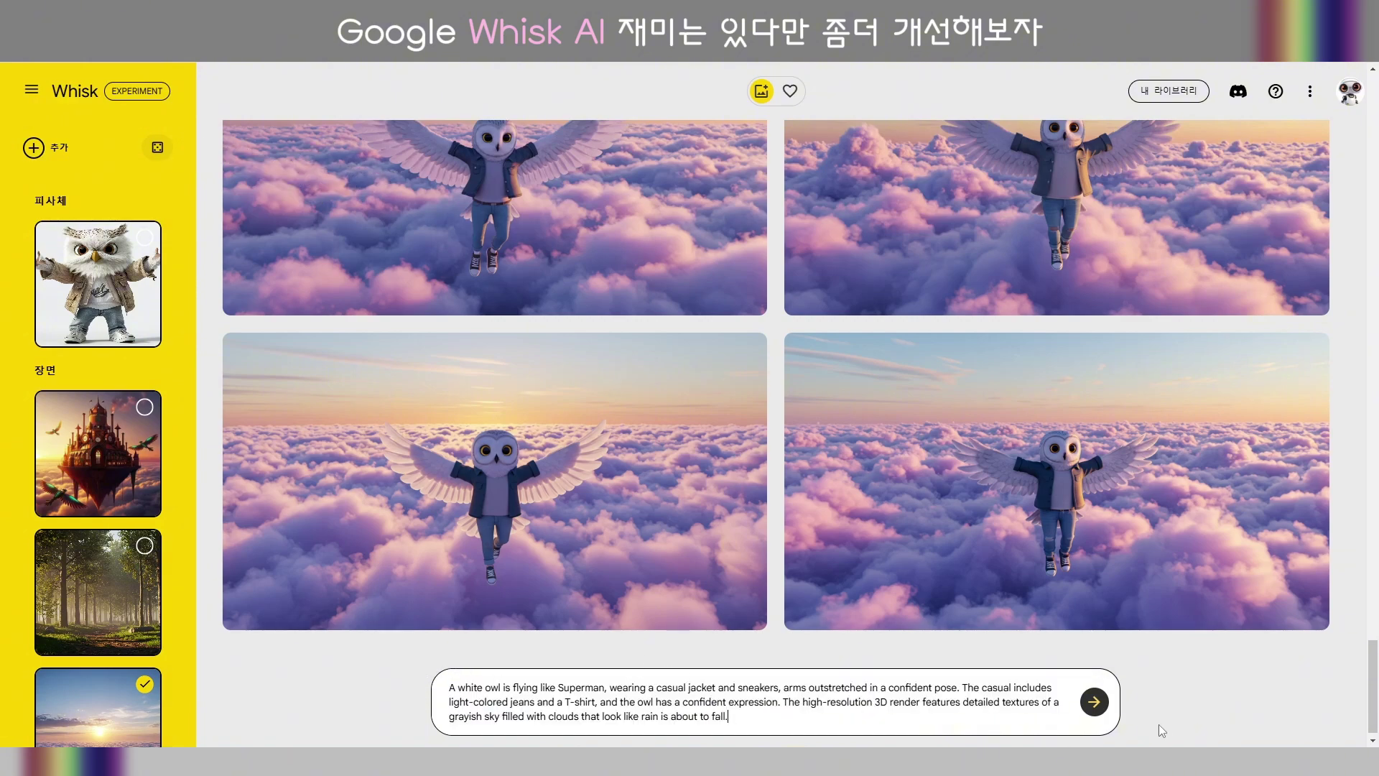
left_click(1095, 705)
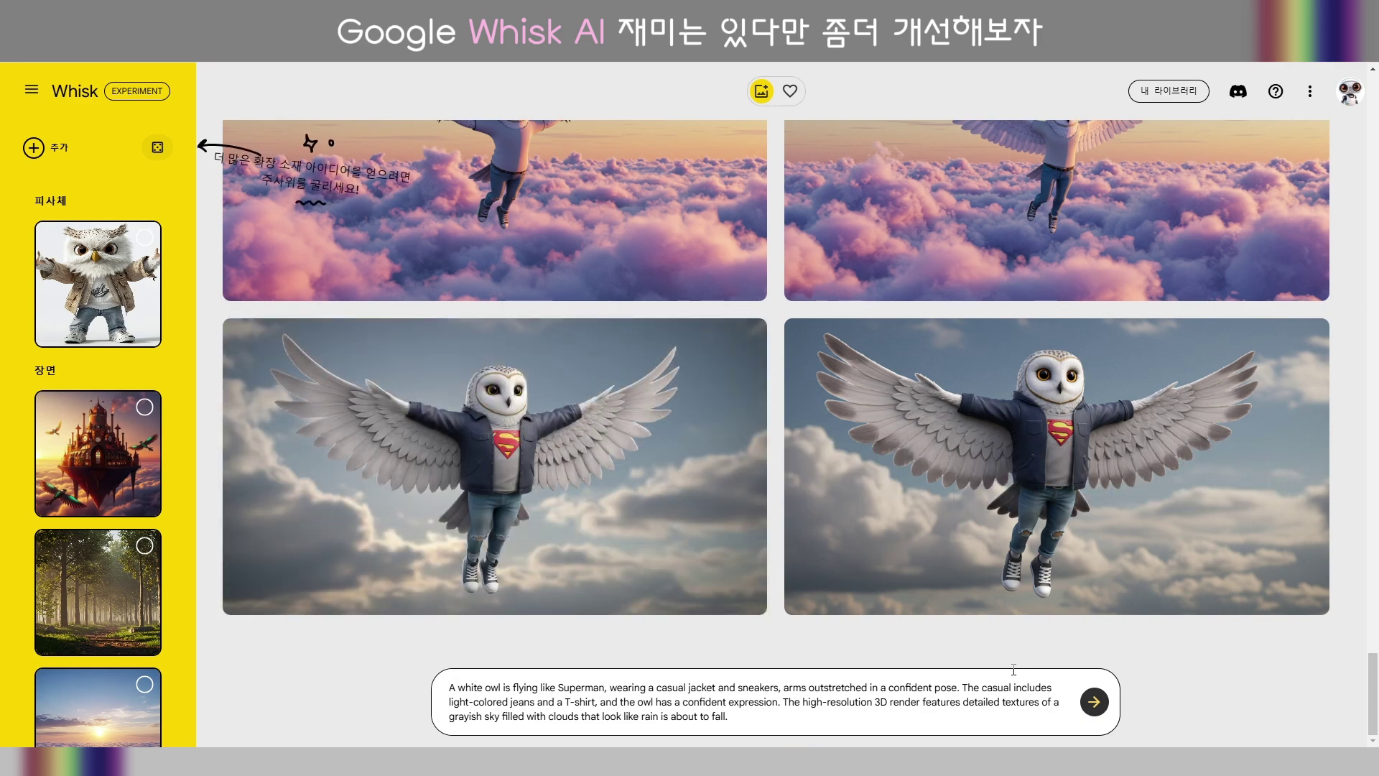
scroll(1014, 669, "up", 1)
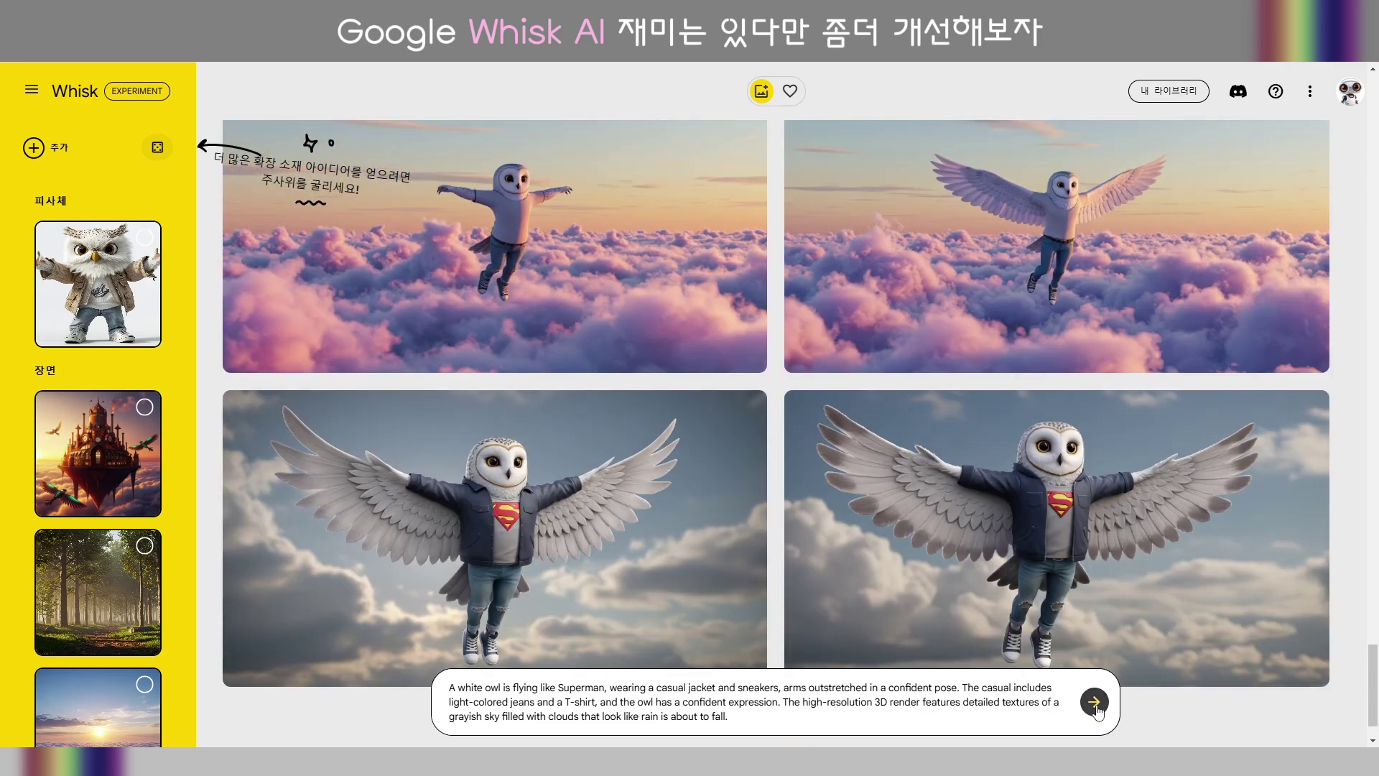
left_click(1094, 704)
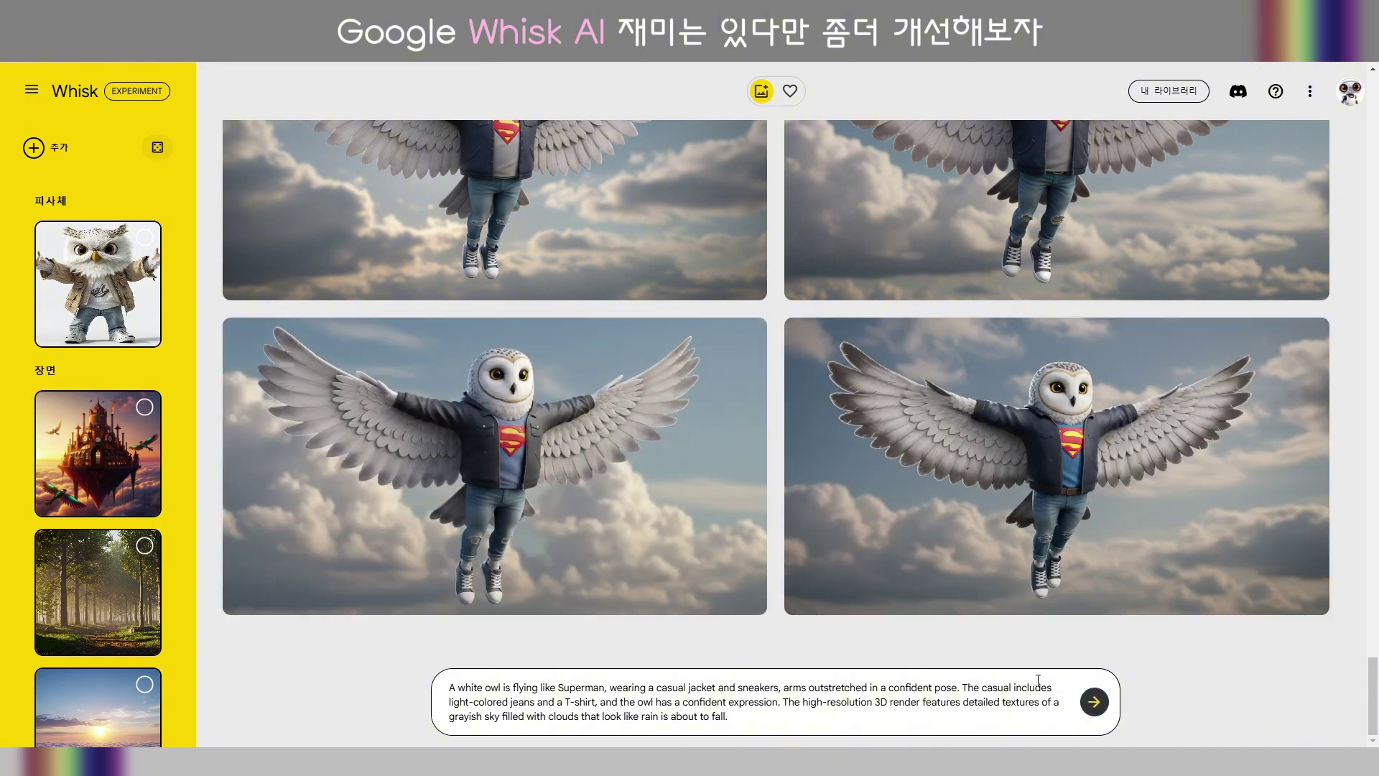
Review the generated owl images across the forest, castle, cloud and Superman rounds to compare the character's consistency.
scroll(1020, 668, "up", 4)
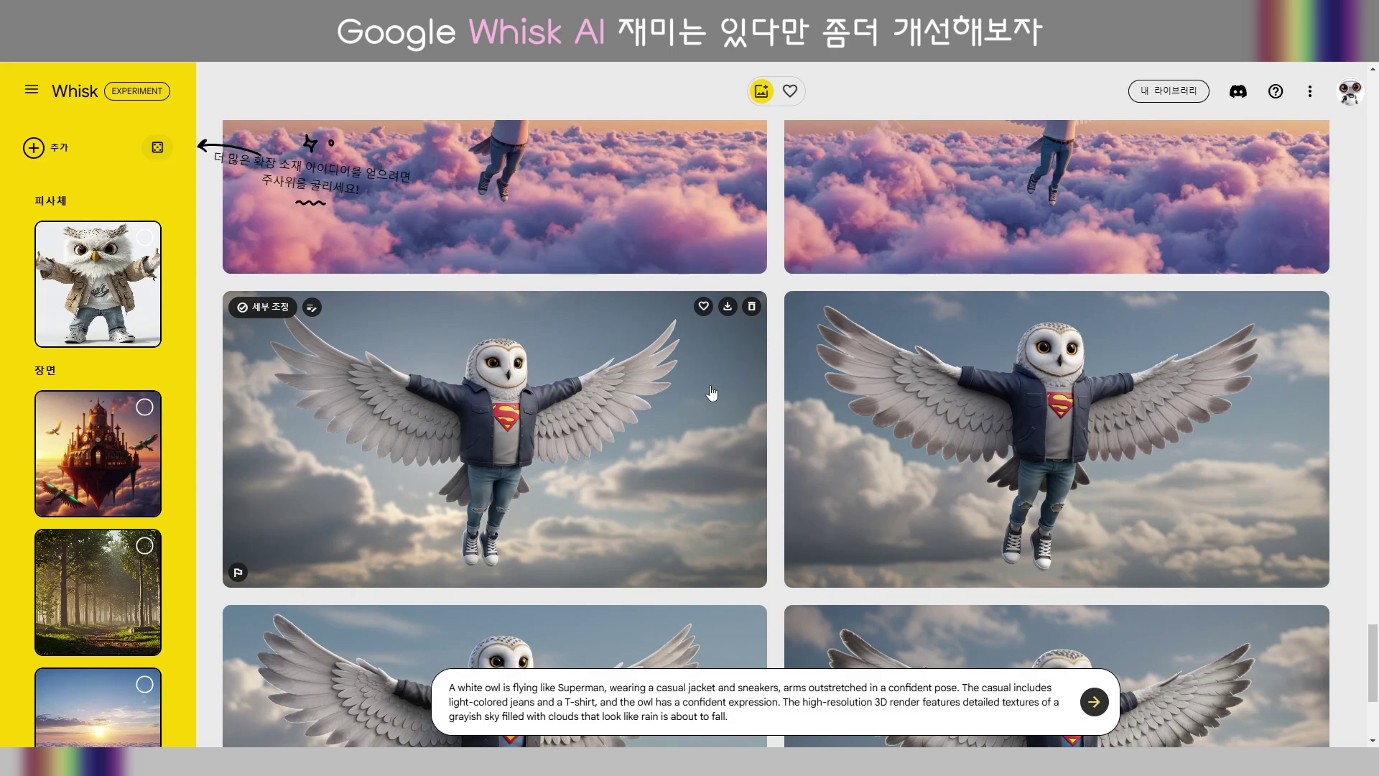
scroll(708, 432, "up", 15)
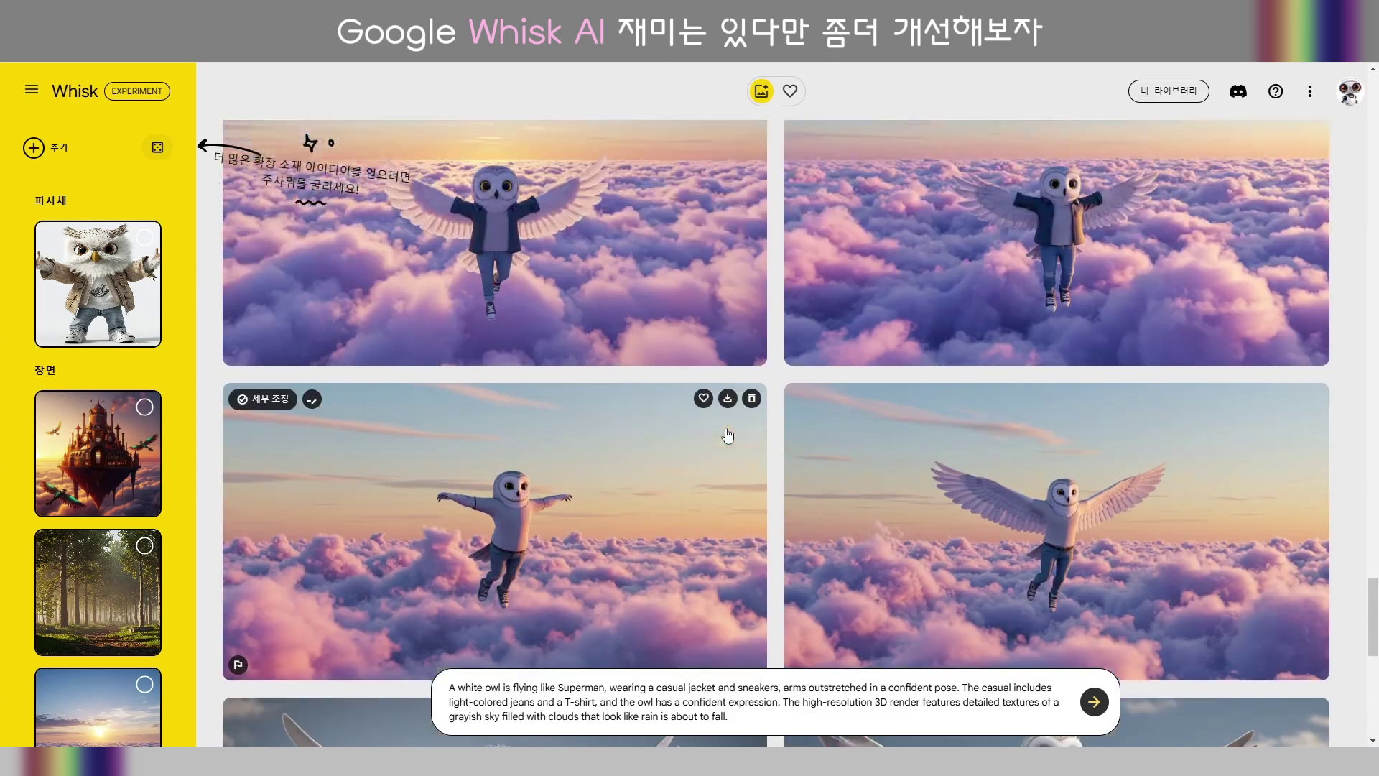
scroll(728, 434, "up", 15)
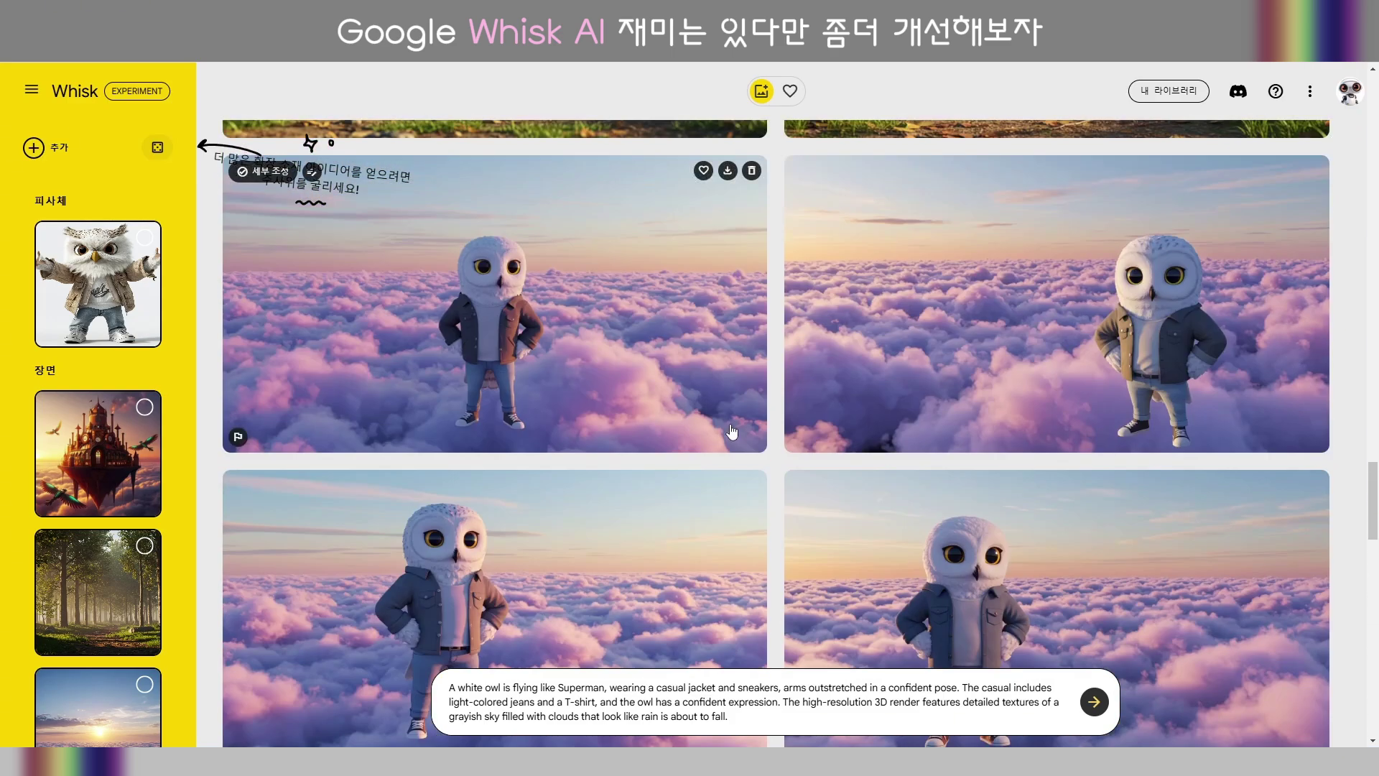
scroll(736, 424, "up", 15)
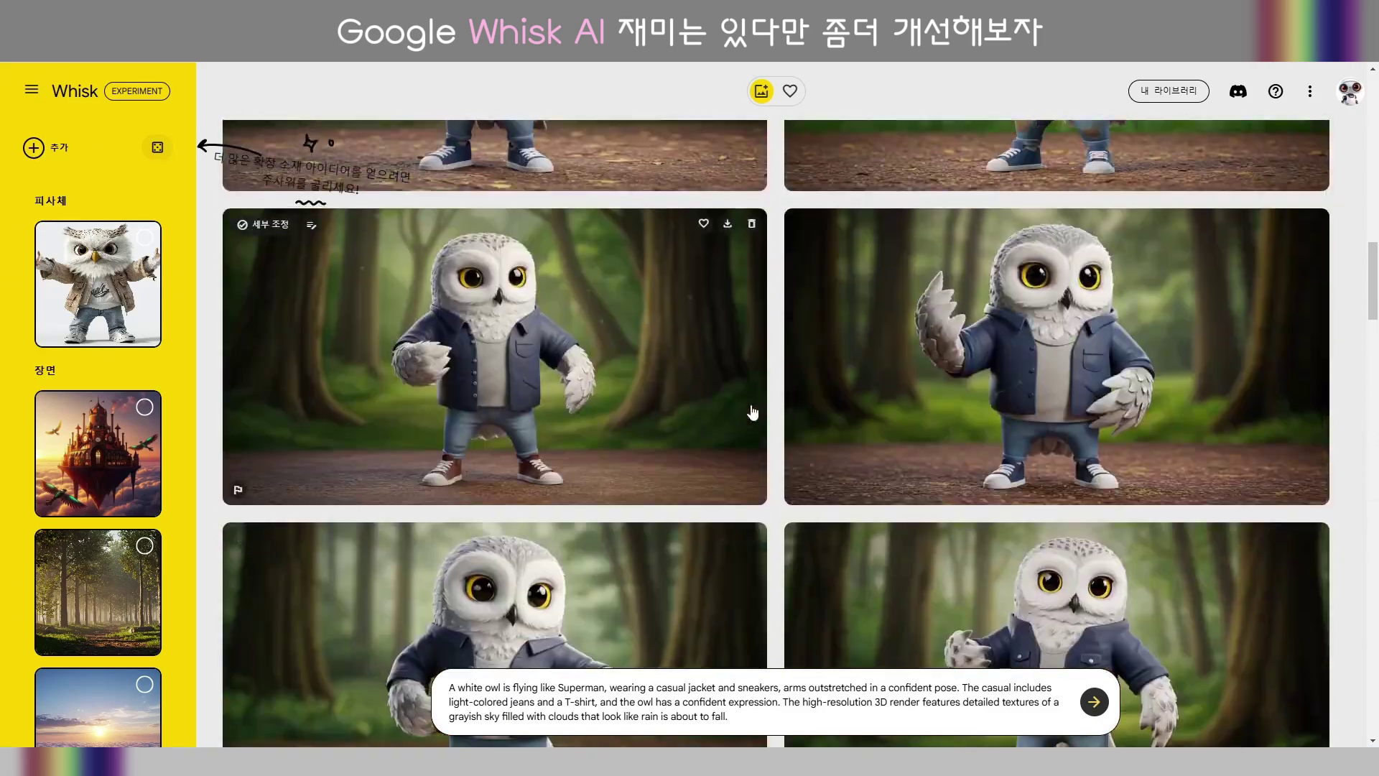
scroll(756, 411, "down", 5)
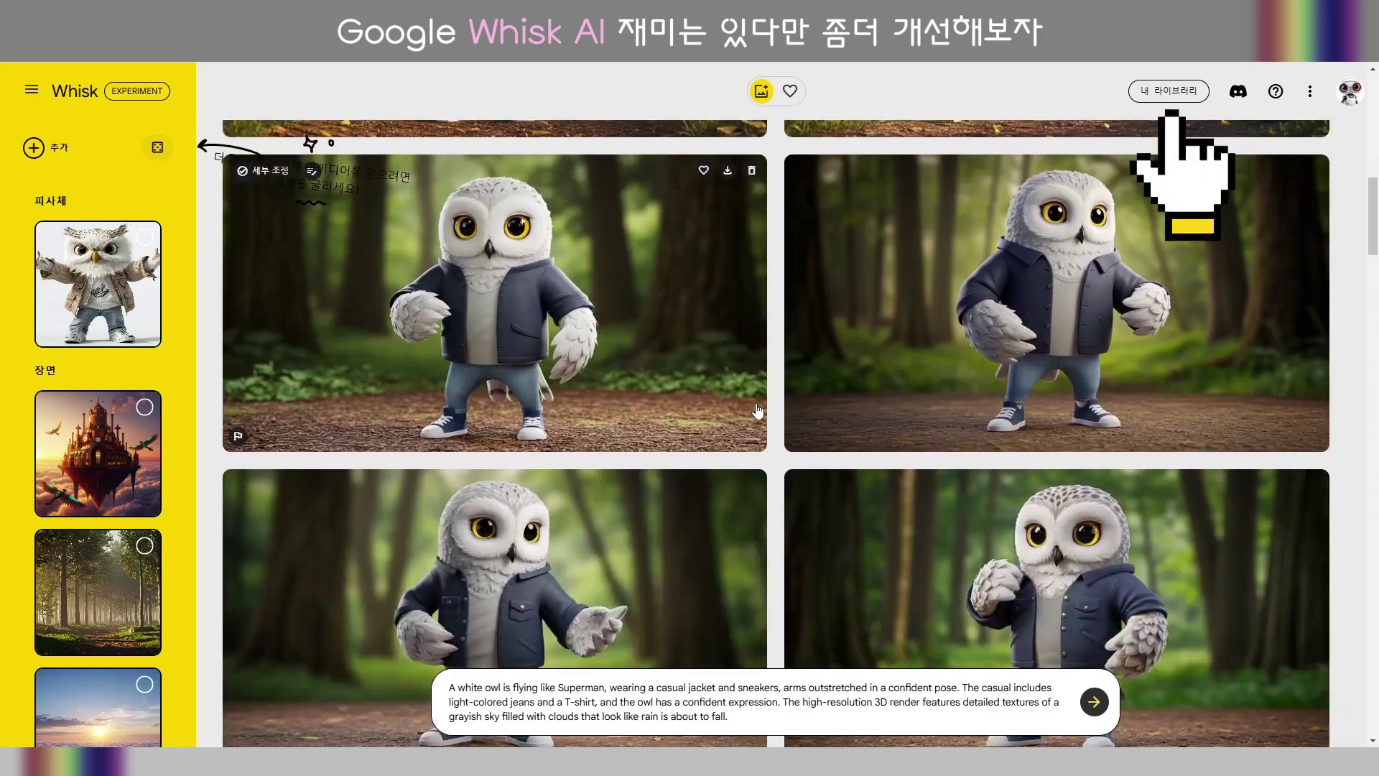
scroll(756, 411, "up", 1)
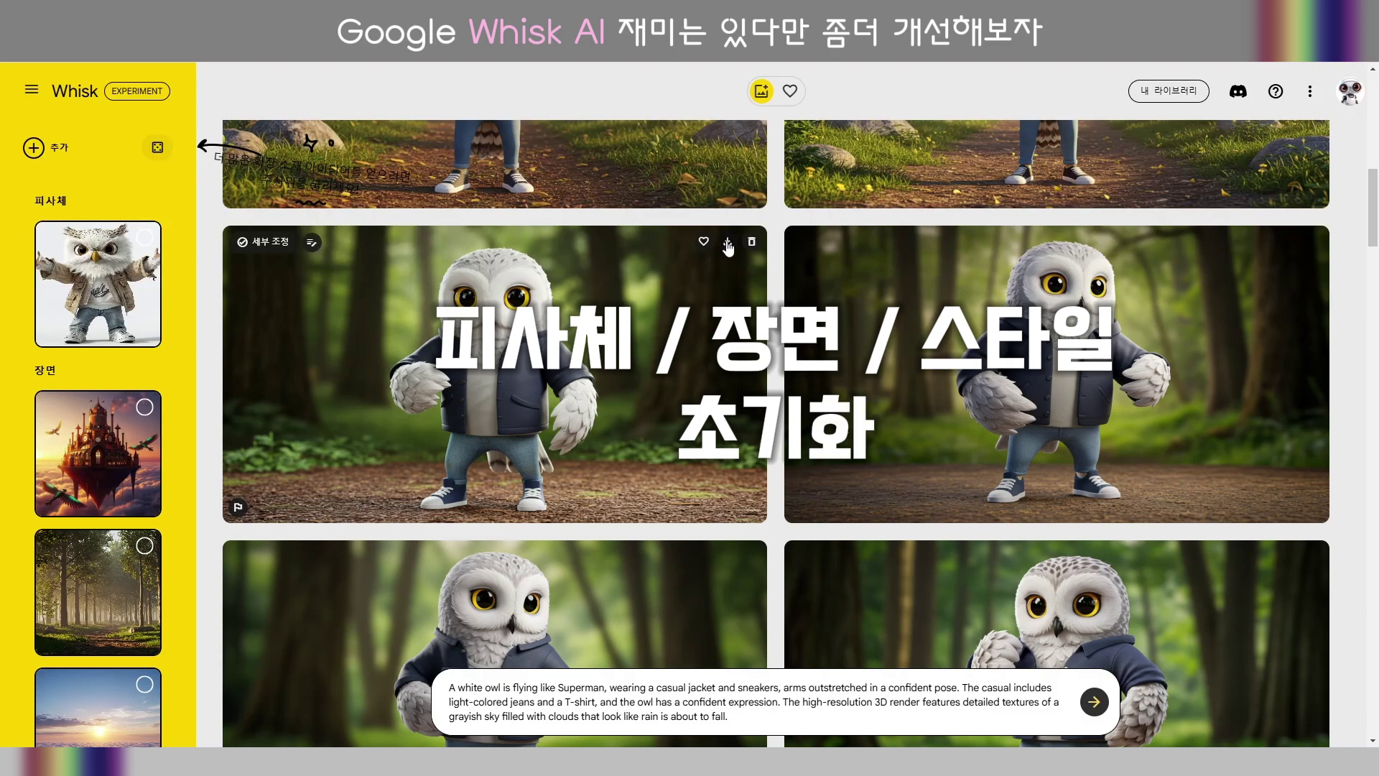
scroll(661, 477, "down", 5)
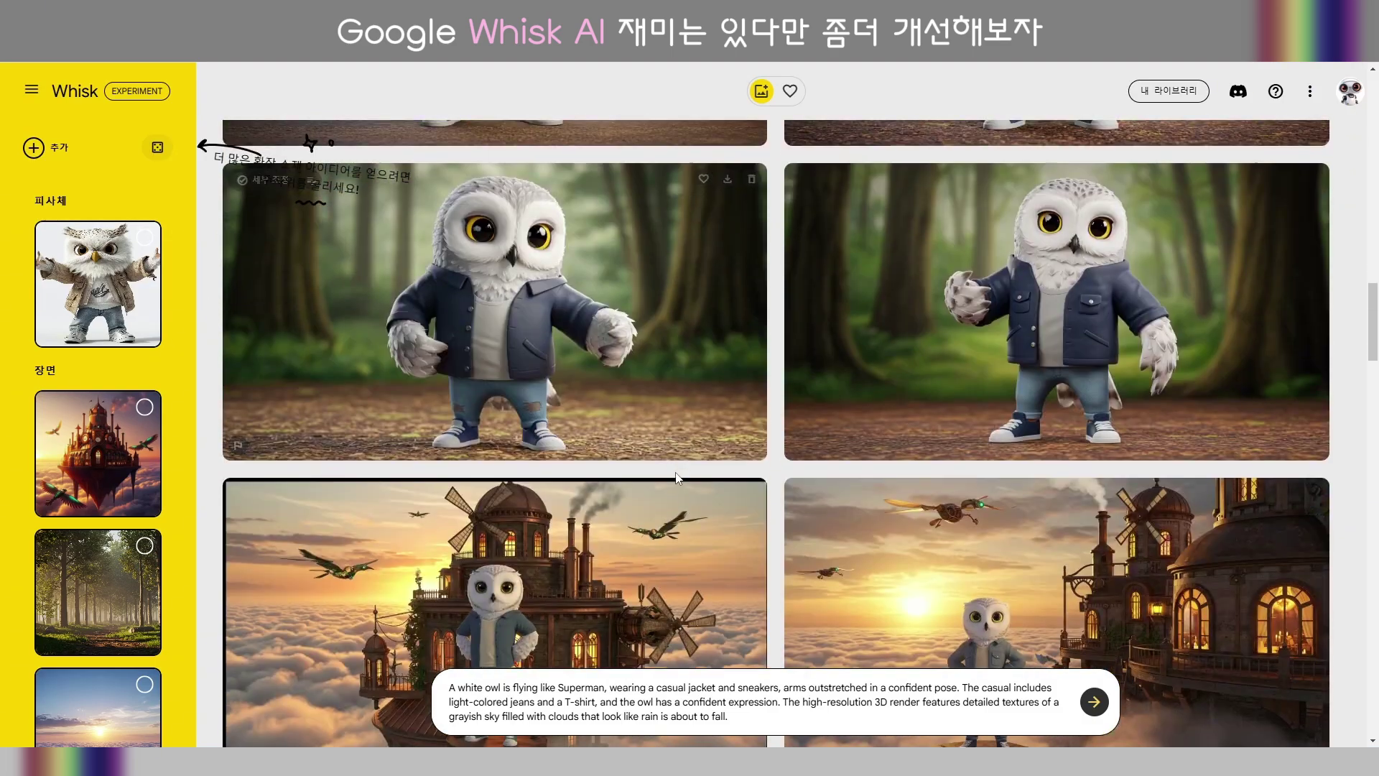
scroll(677, 477, "down", 2)
scroll(935, 400, "up", 2)
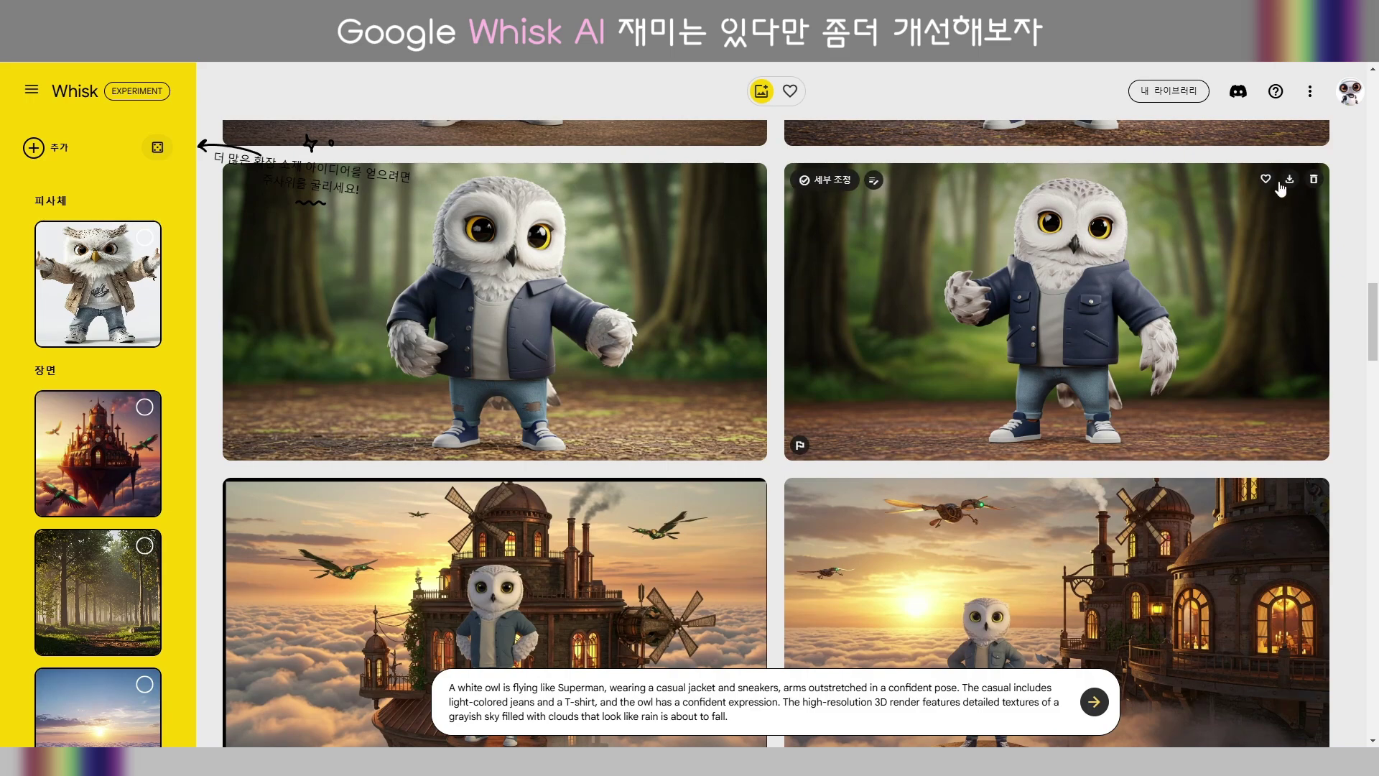
scroll(1281, 188, "down", 10)
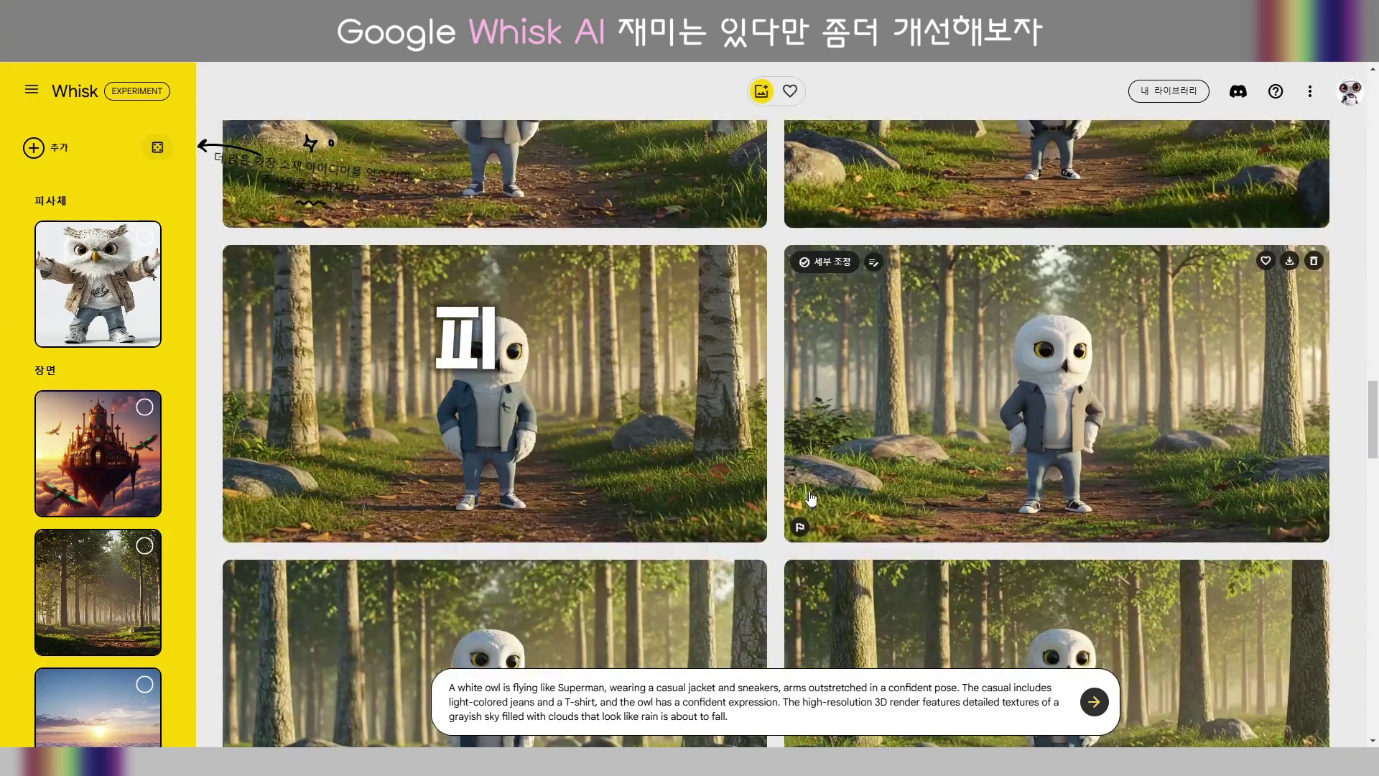
right_click(801, 495)
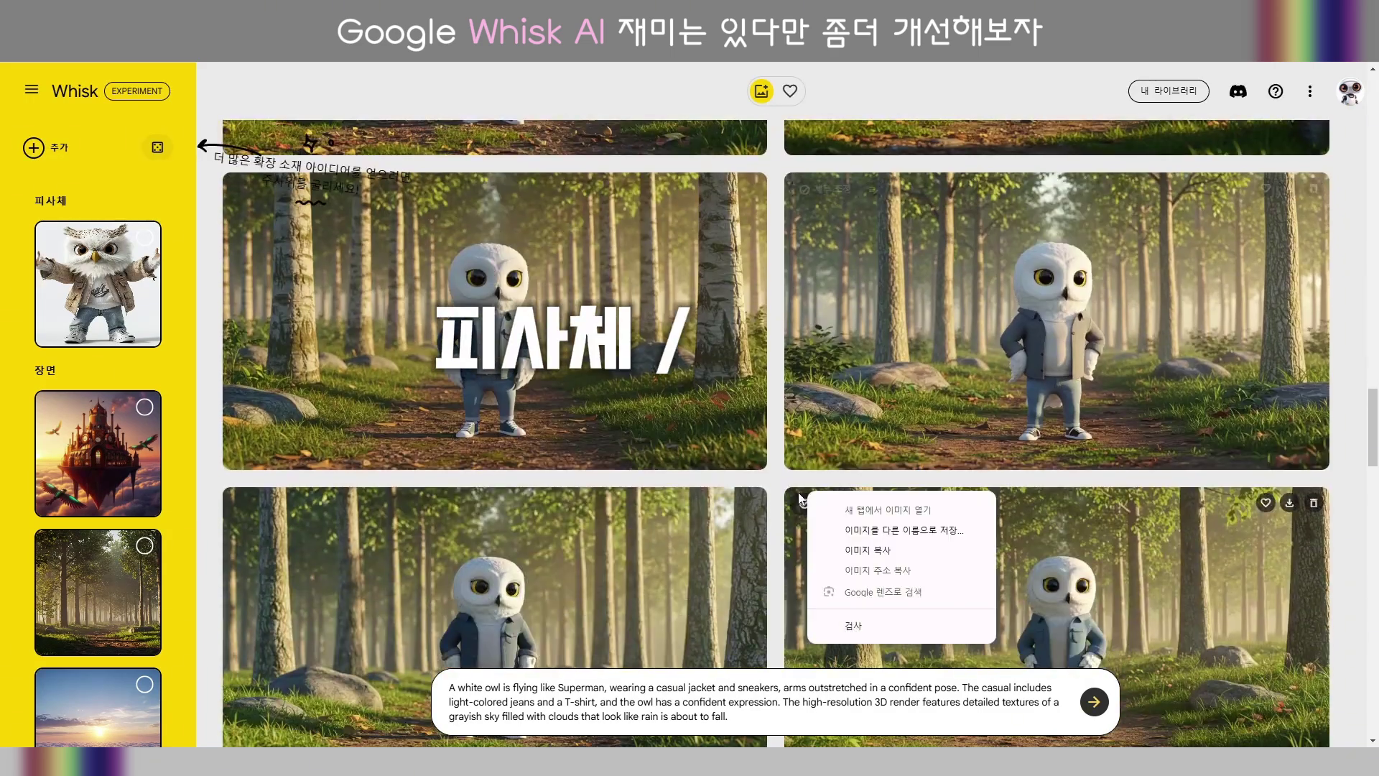
scroll(798, 494, "down", 4)
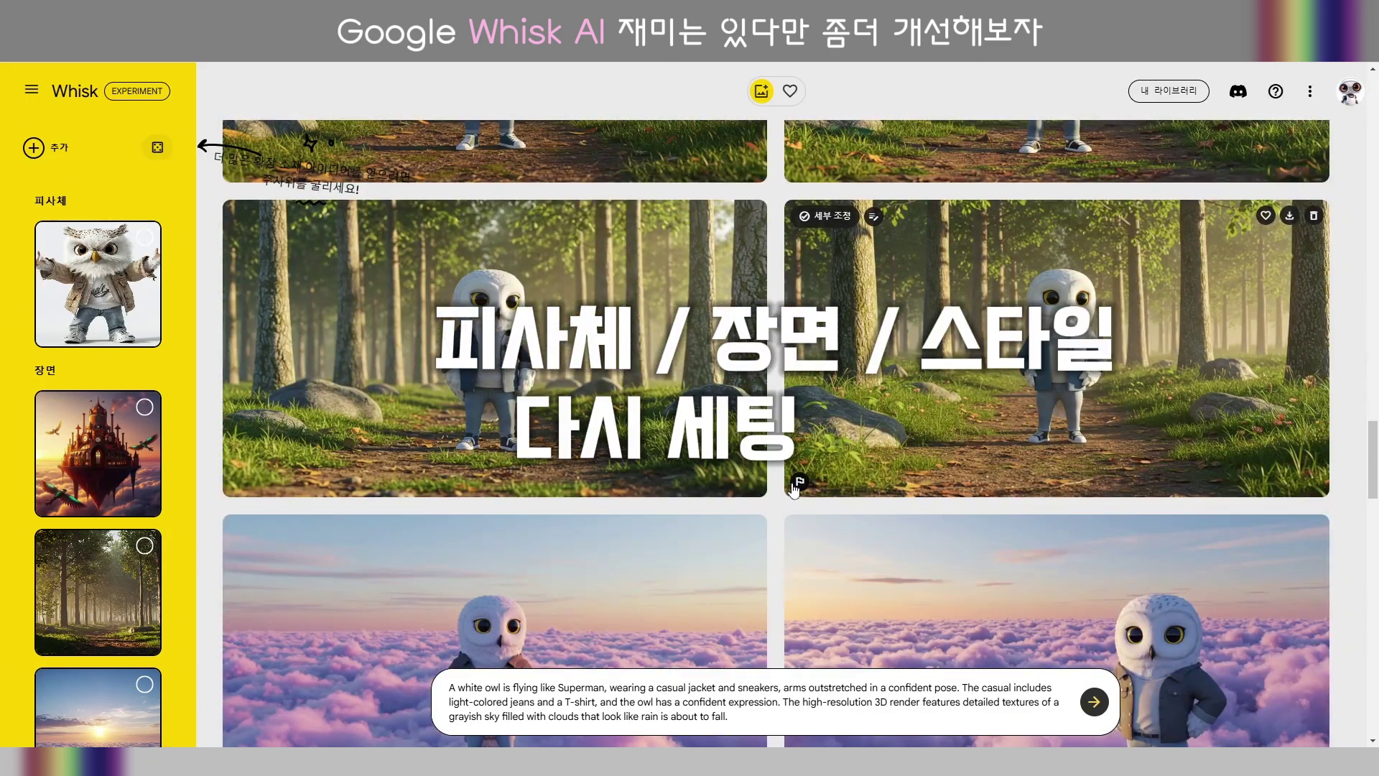
scroll(778, 340, "down", 5)
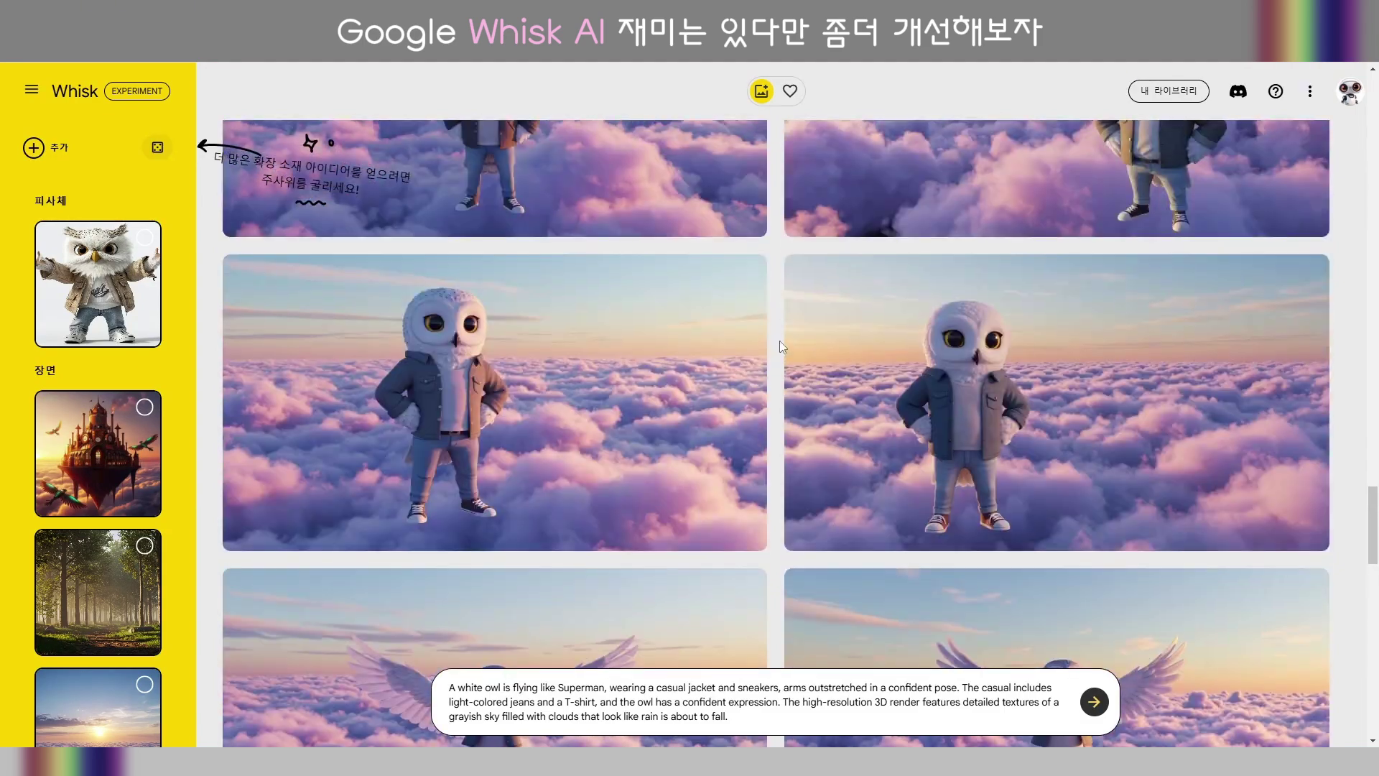
scroll(779, 431, "down", 10)
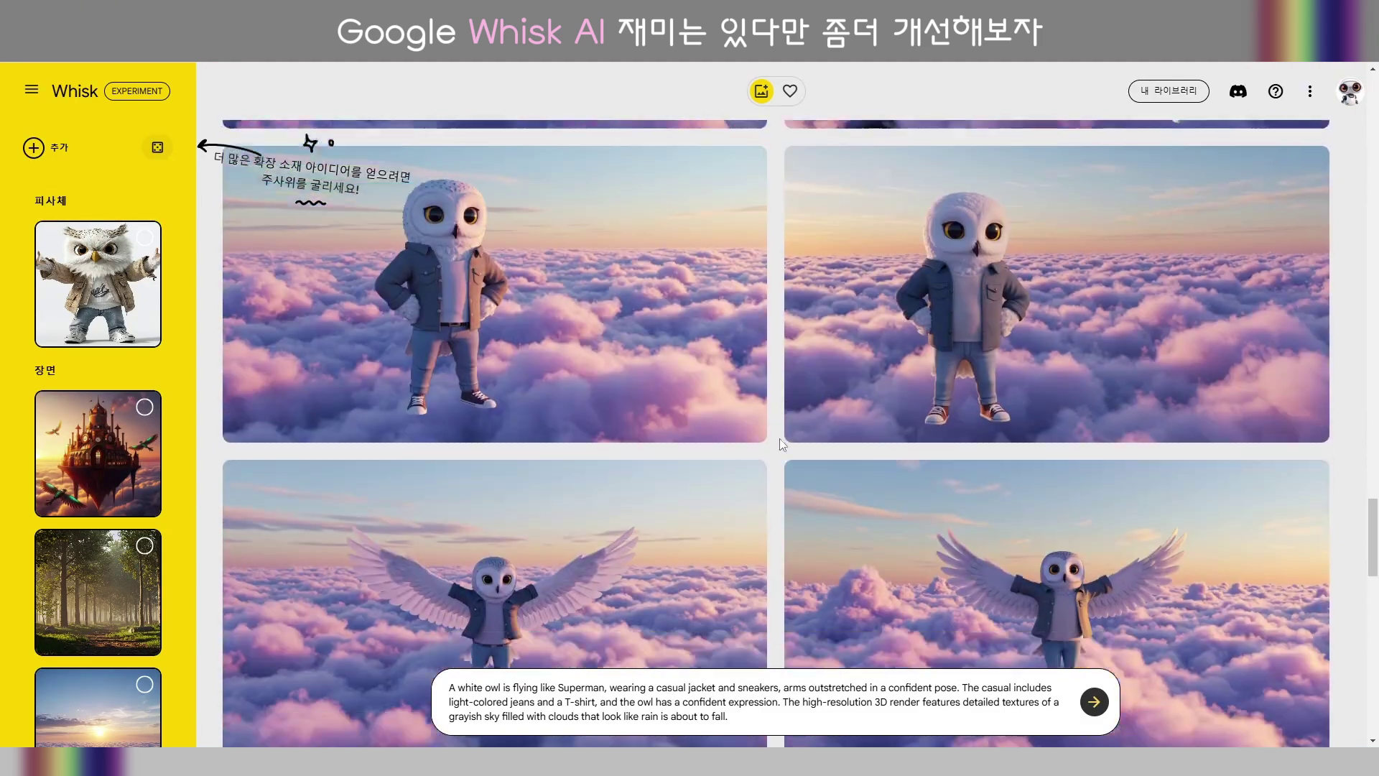
scroll(771, 463, "down", 5)
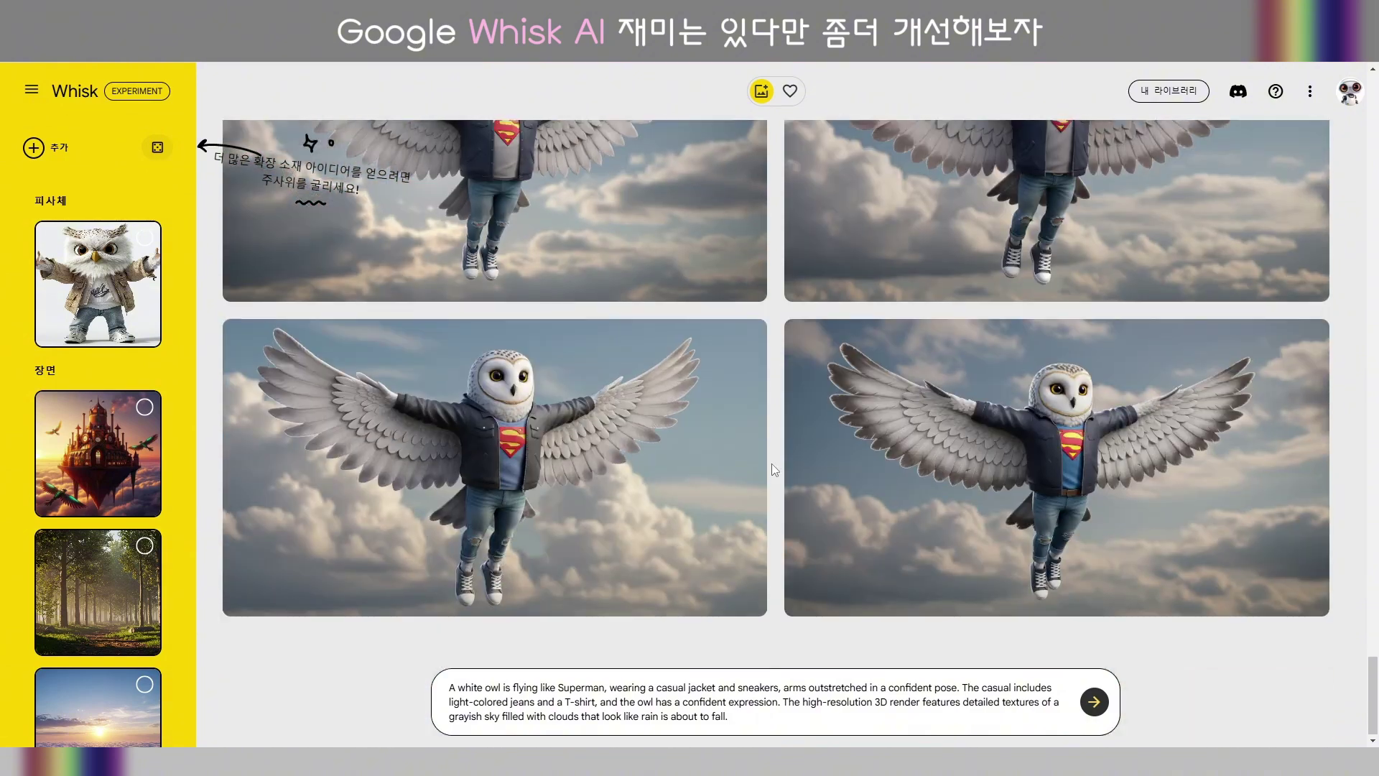
scroll(651, 417, "up", 4)
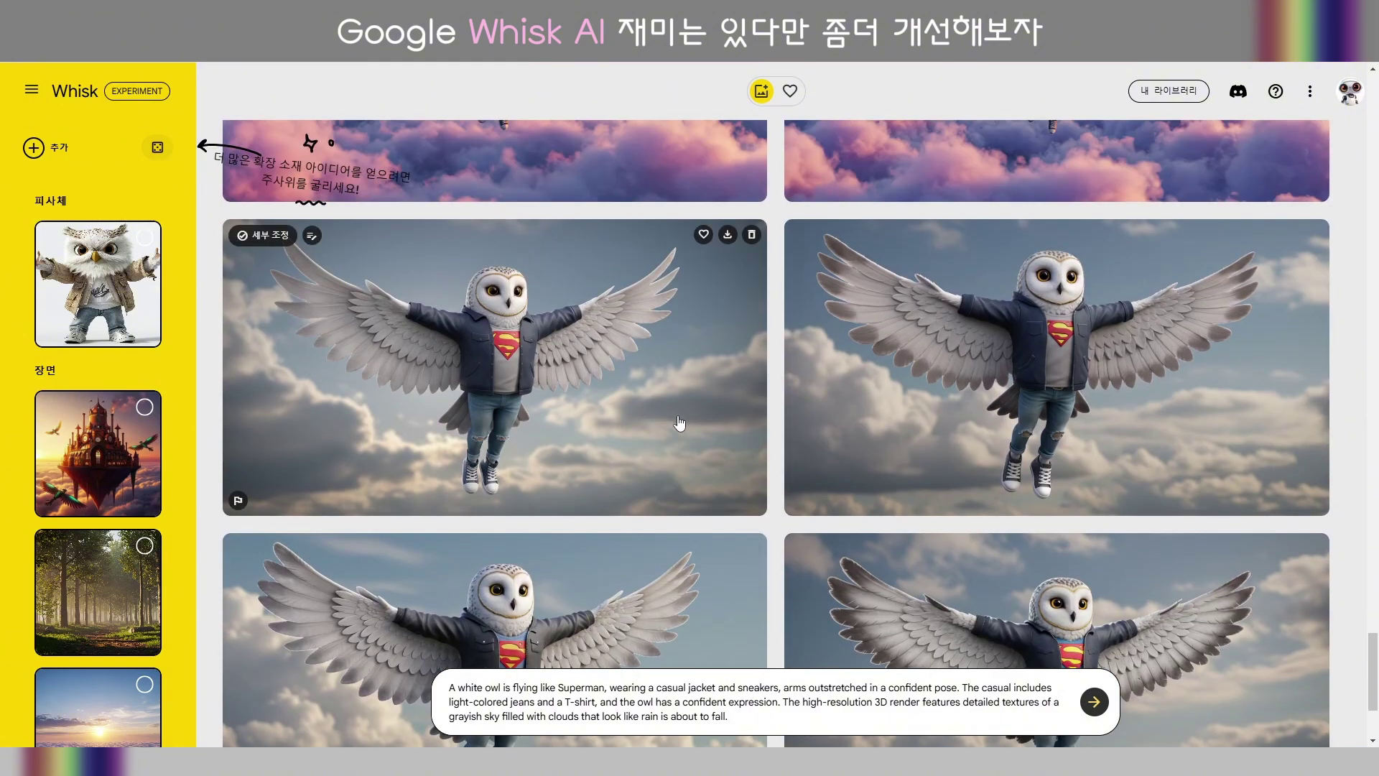
Roll the dice to add random subject, scene and style references, and look through the expanded reference list.
left_click(157, 147)
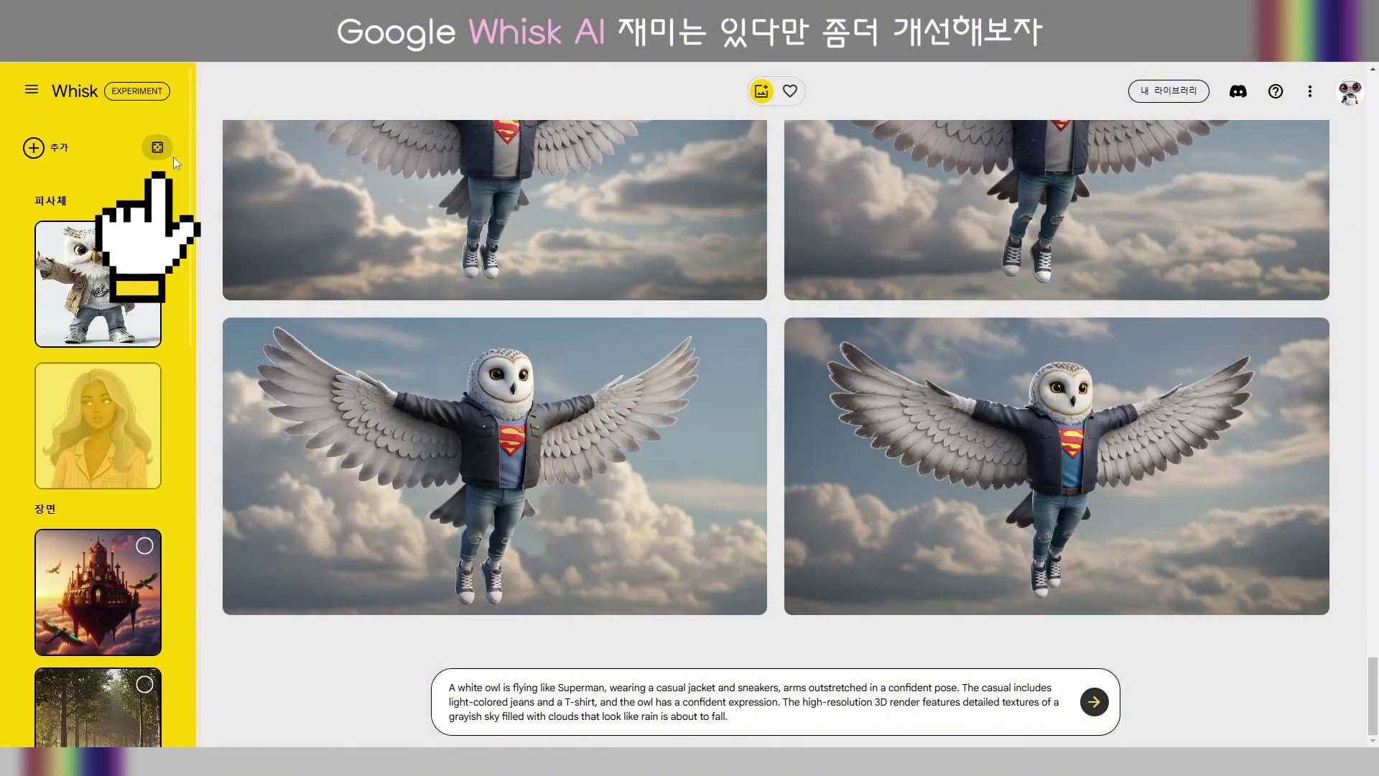
scroll(184, 287, "down", 7)
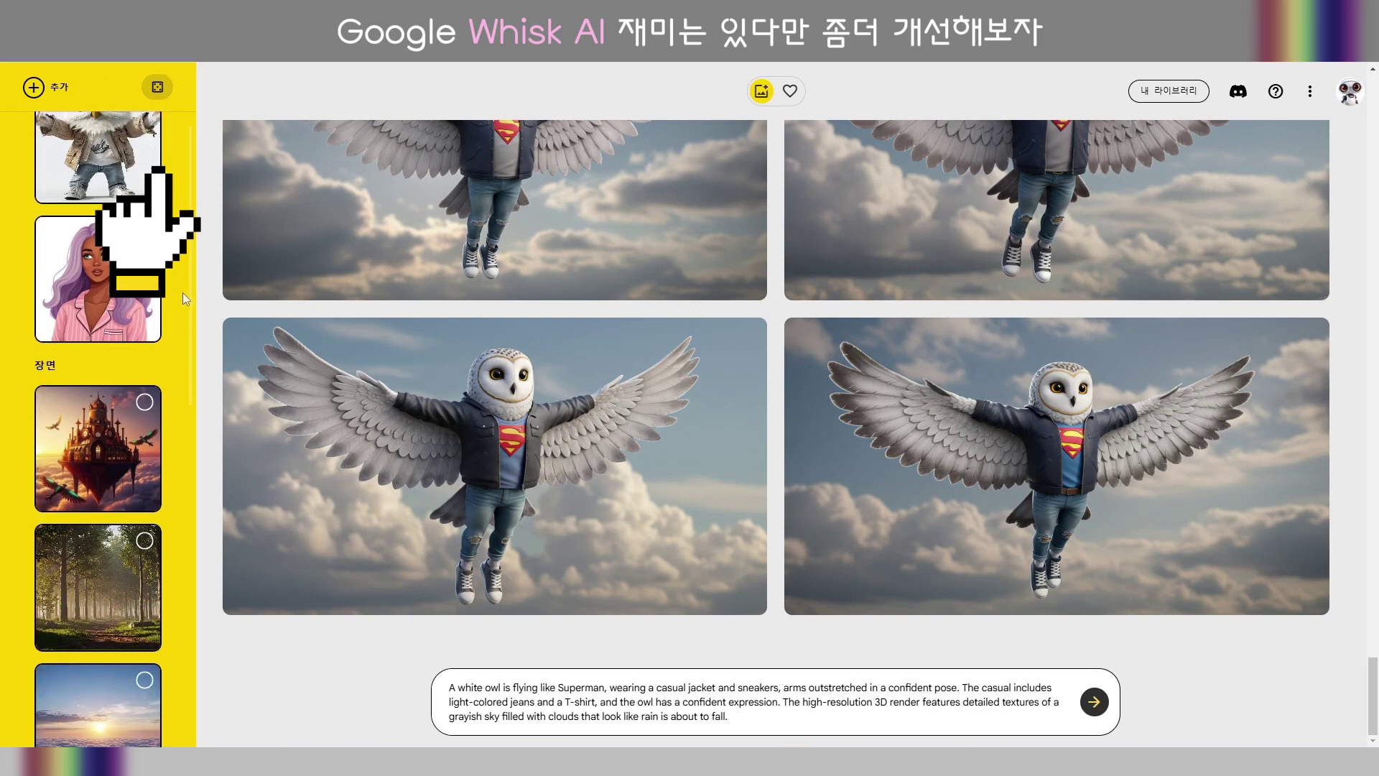
scroll(190, 287, "down", 6)
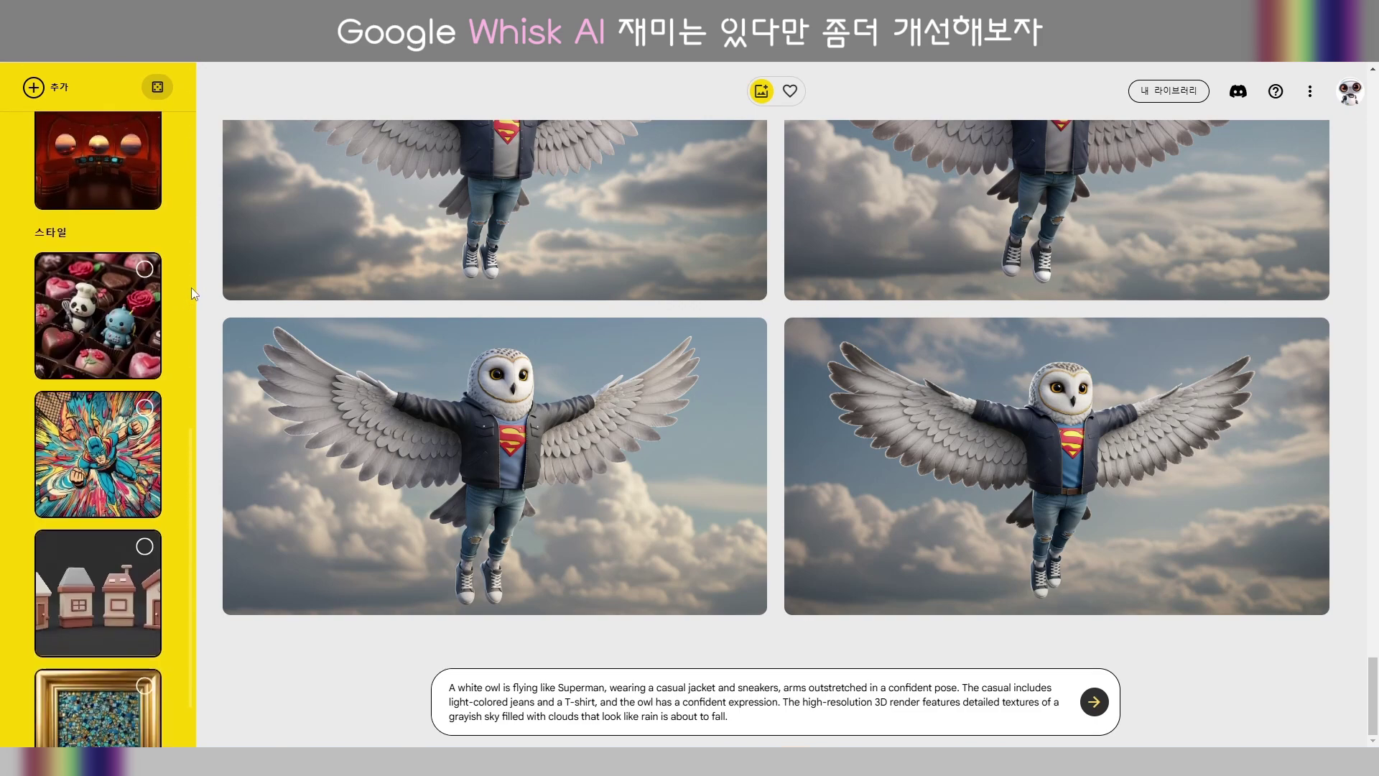
scroll(193, 286, "up", 2)
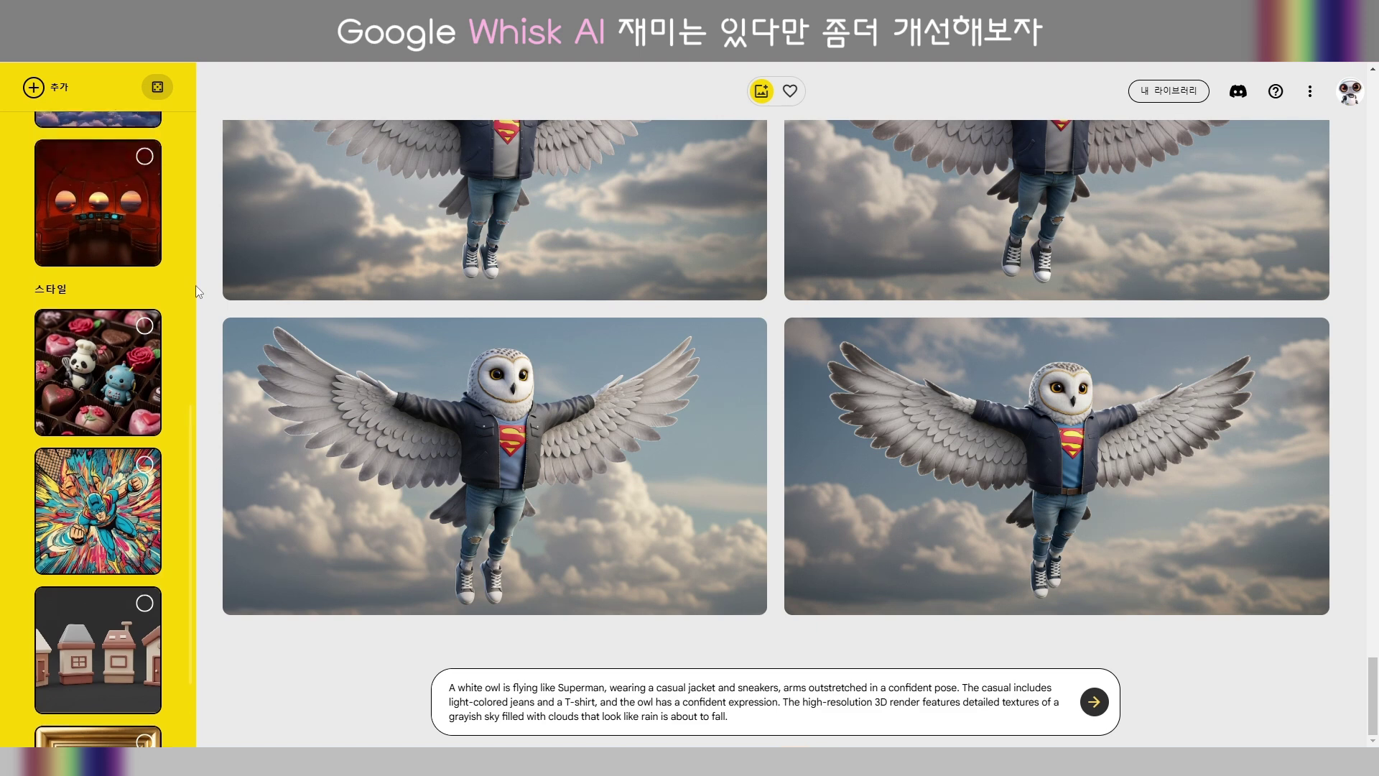
Delete the comic pop-art and toy-house style references and select the gold-framed mosaic as the style.
scroll(195, 286, "down", 1)
mouse_move(144, 490)
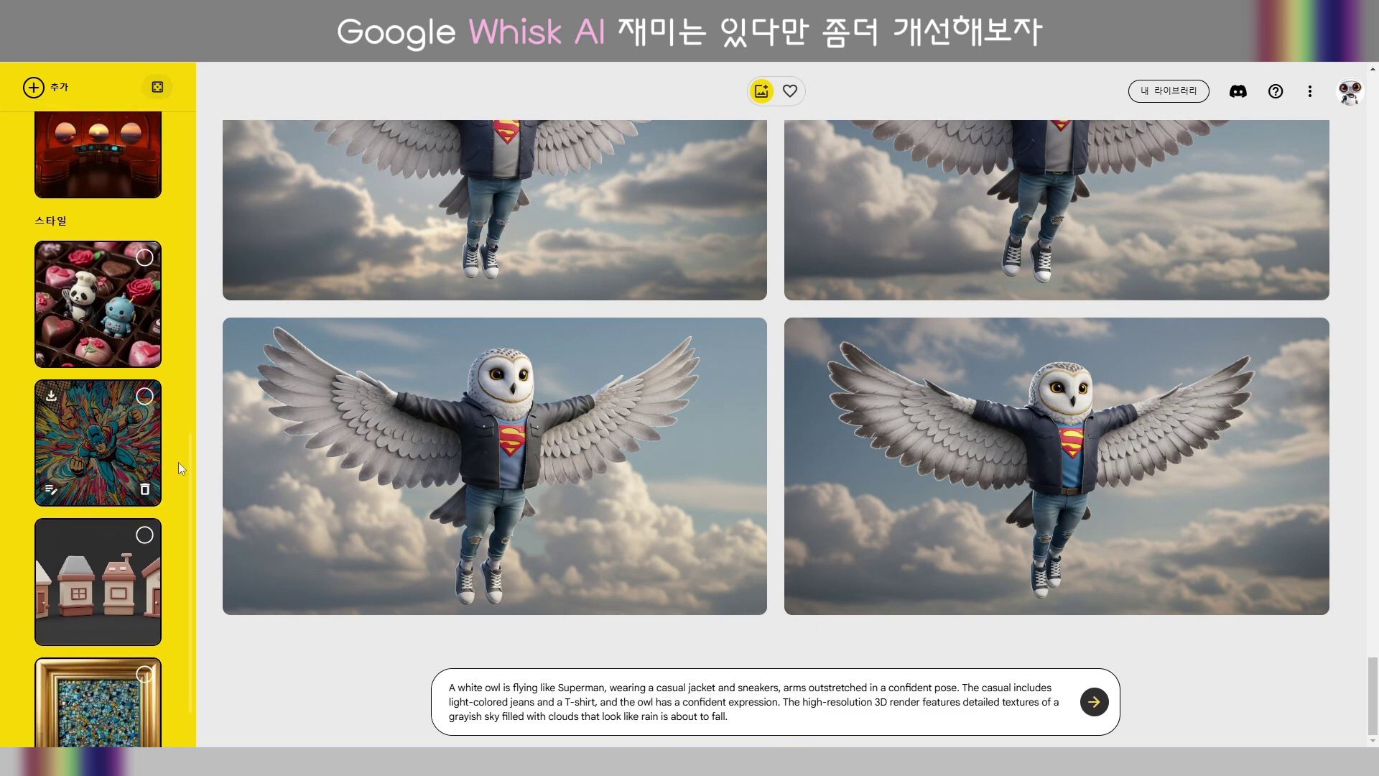
left_click(144, 490)
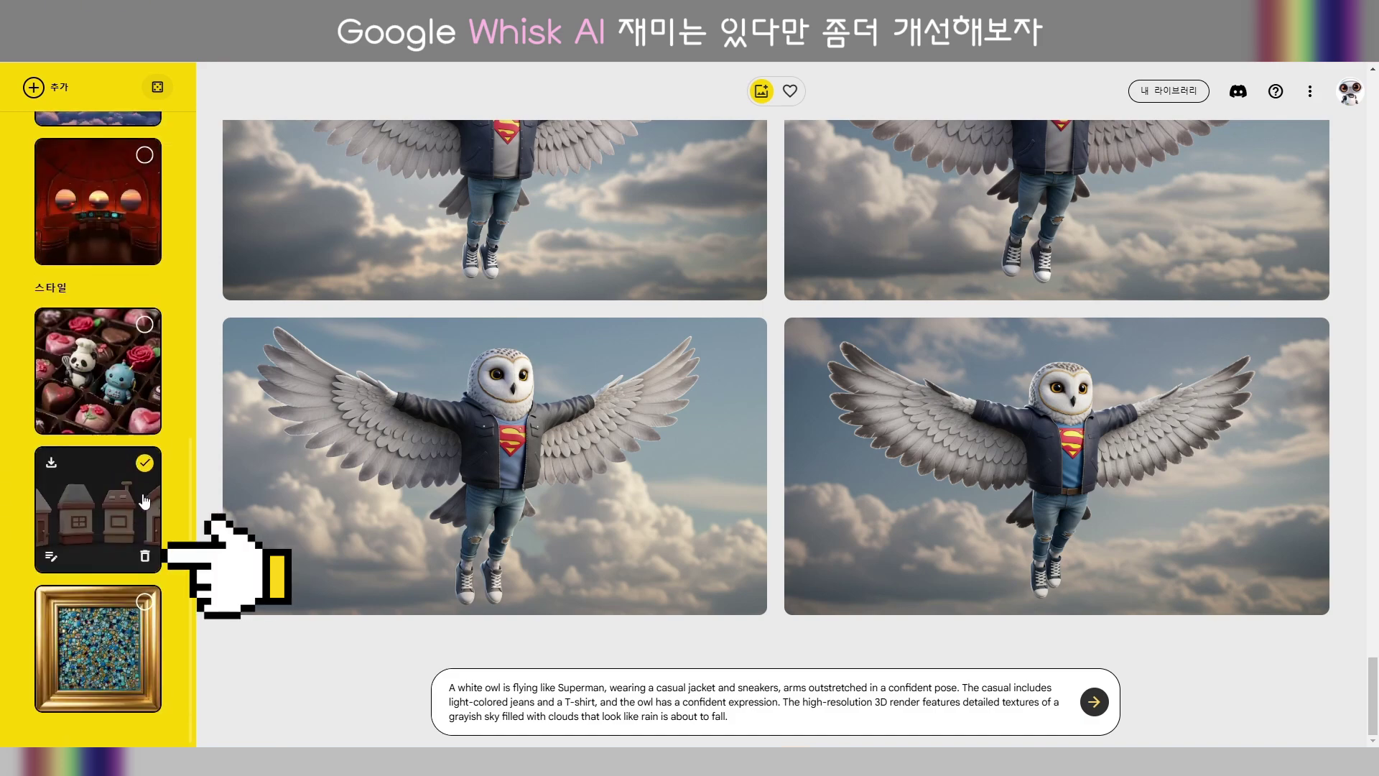
left_click(144, 556)
left_click(144, 602)
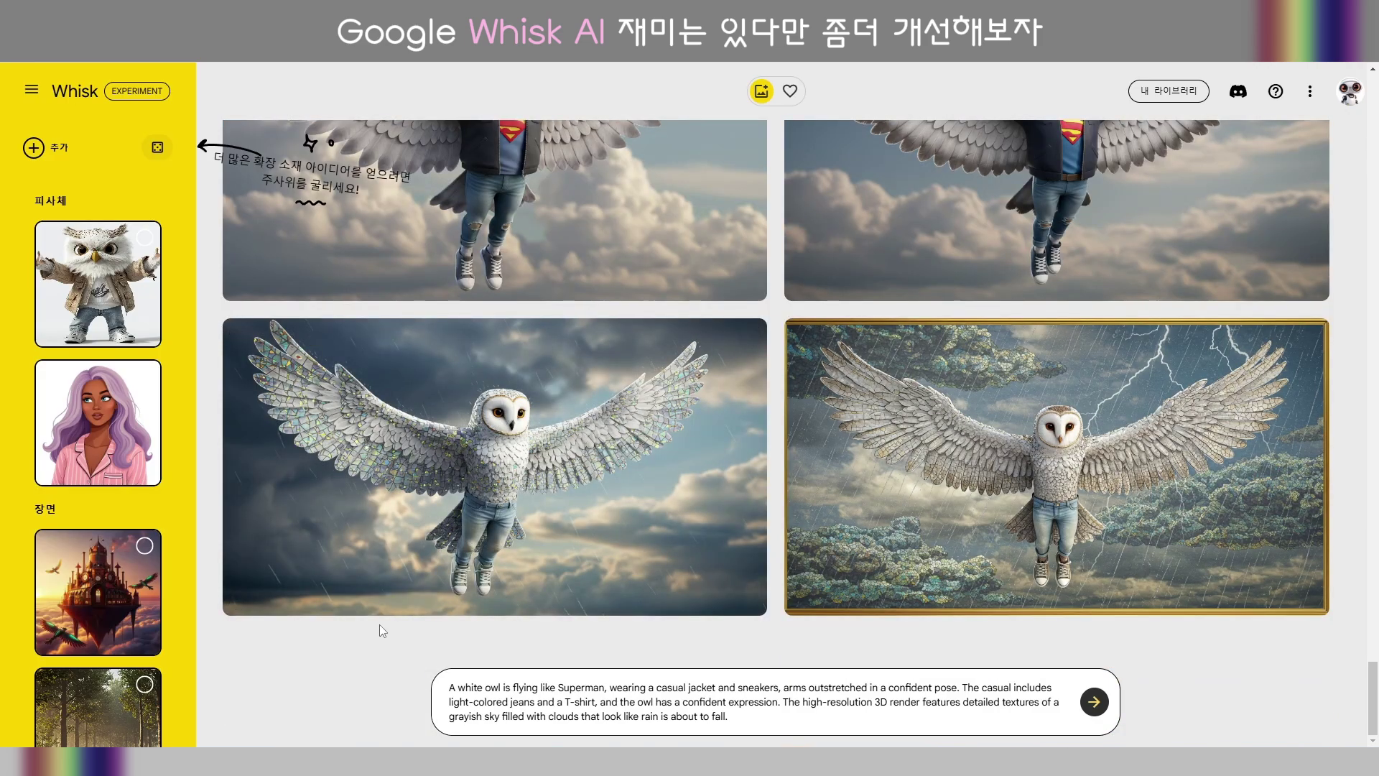
Delete the cartoon owl and purple-haired woman subjects and upload the image of the jacketed white owl in the forest as the subject.
mouse_move(381, 614)
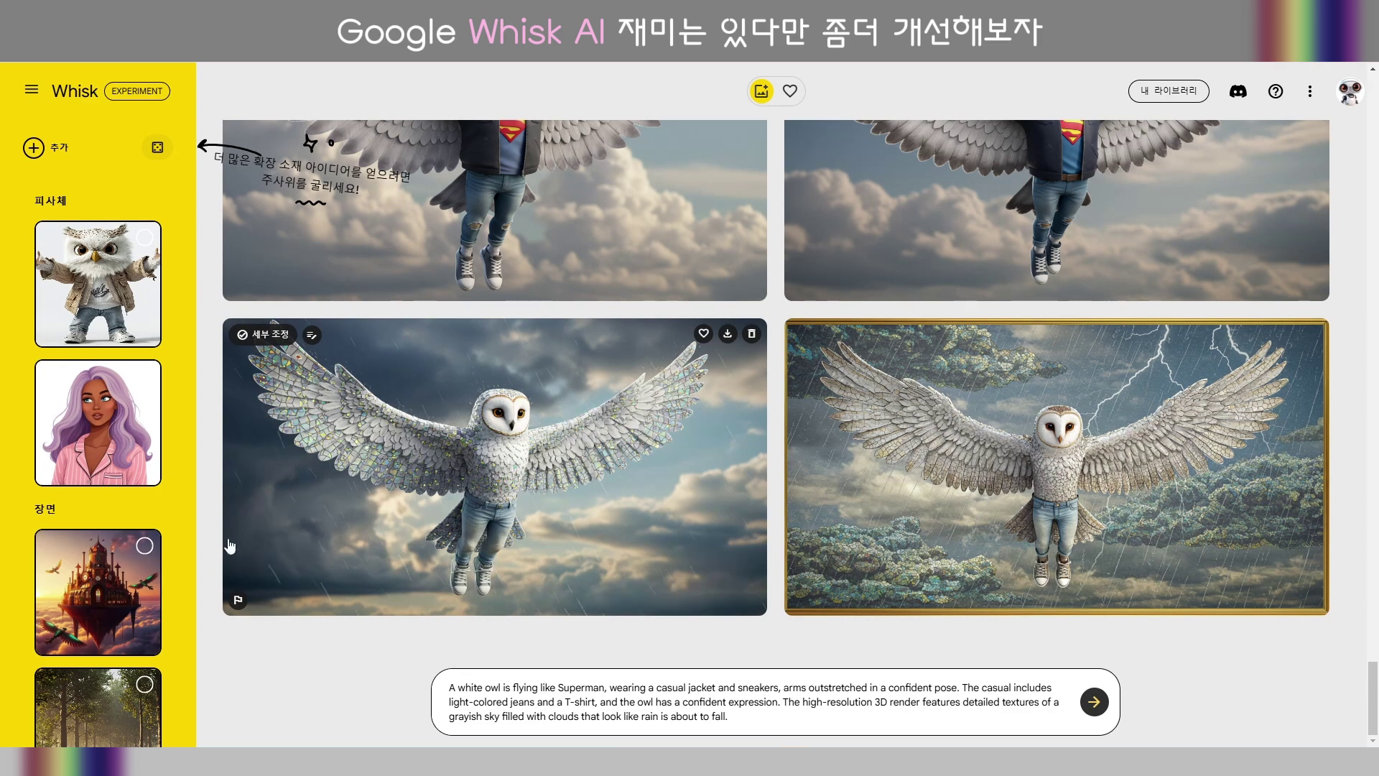
mouse_move(156, 294)
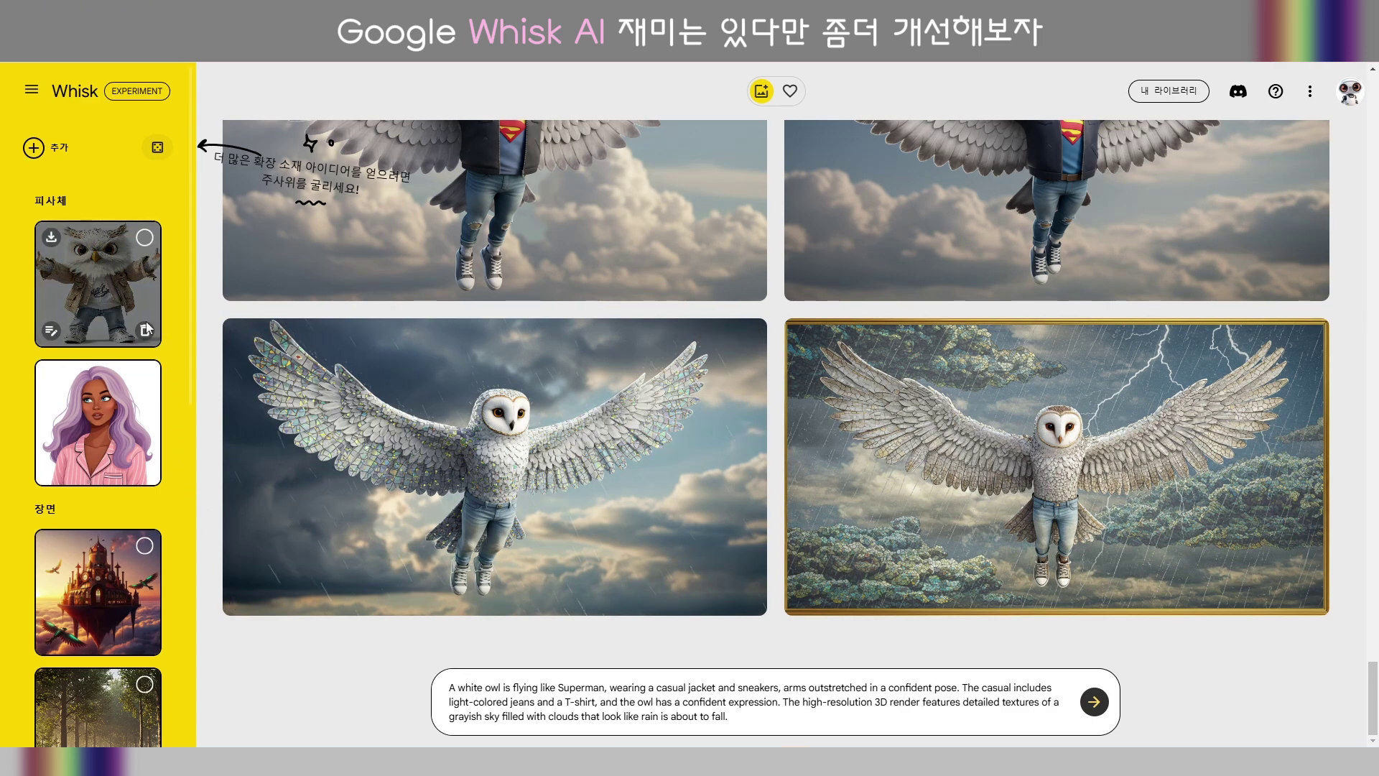
left_click(144, 331)
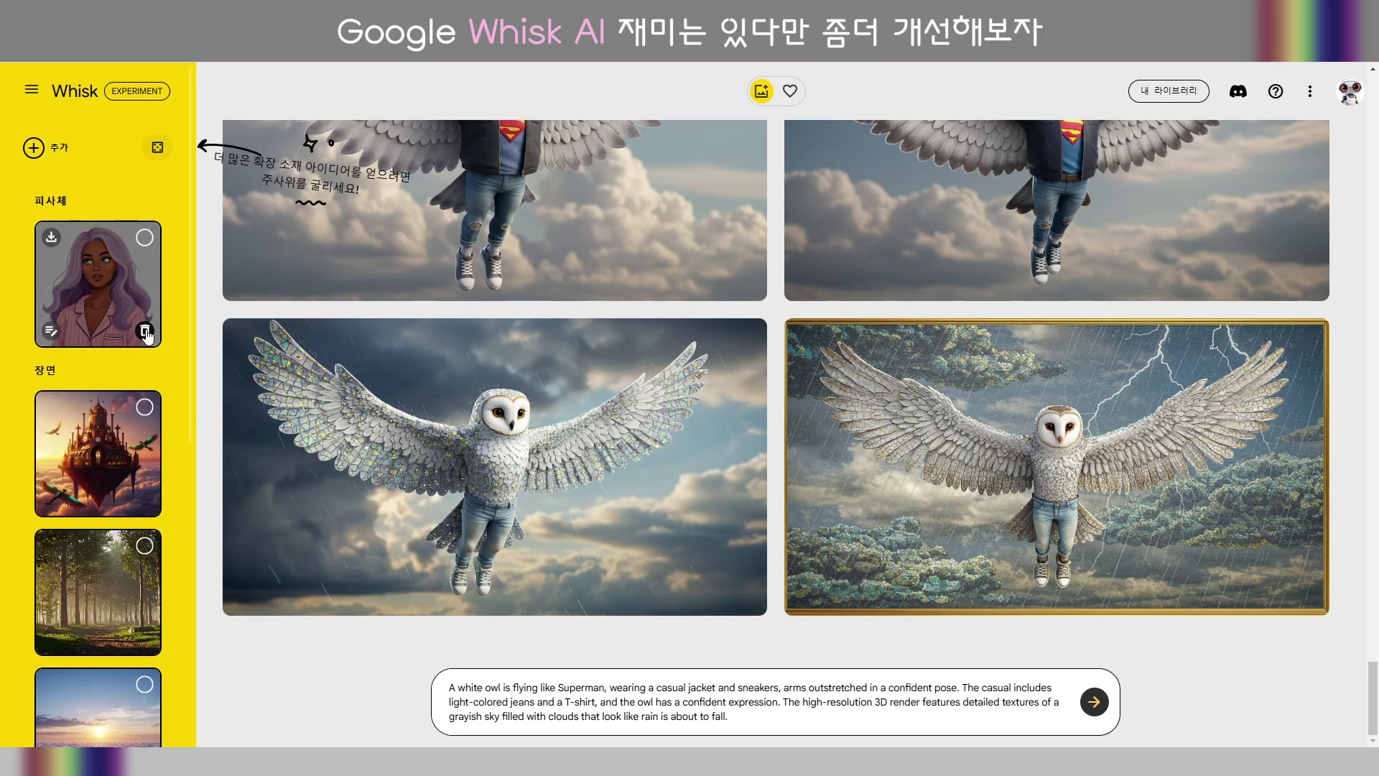
left_click(145, 332)
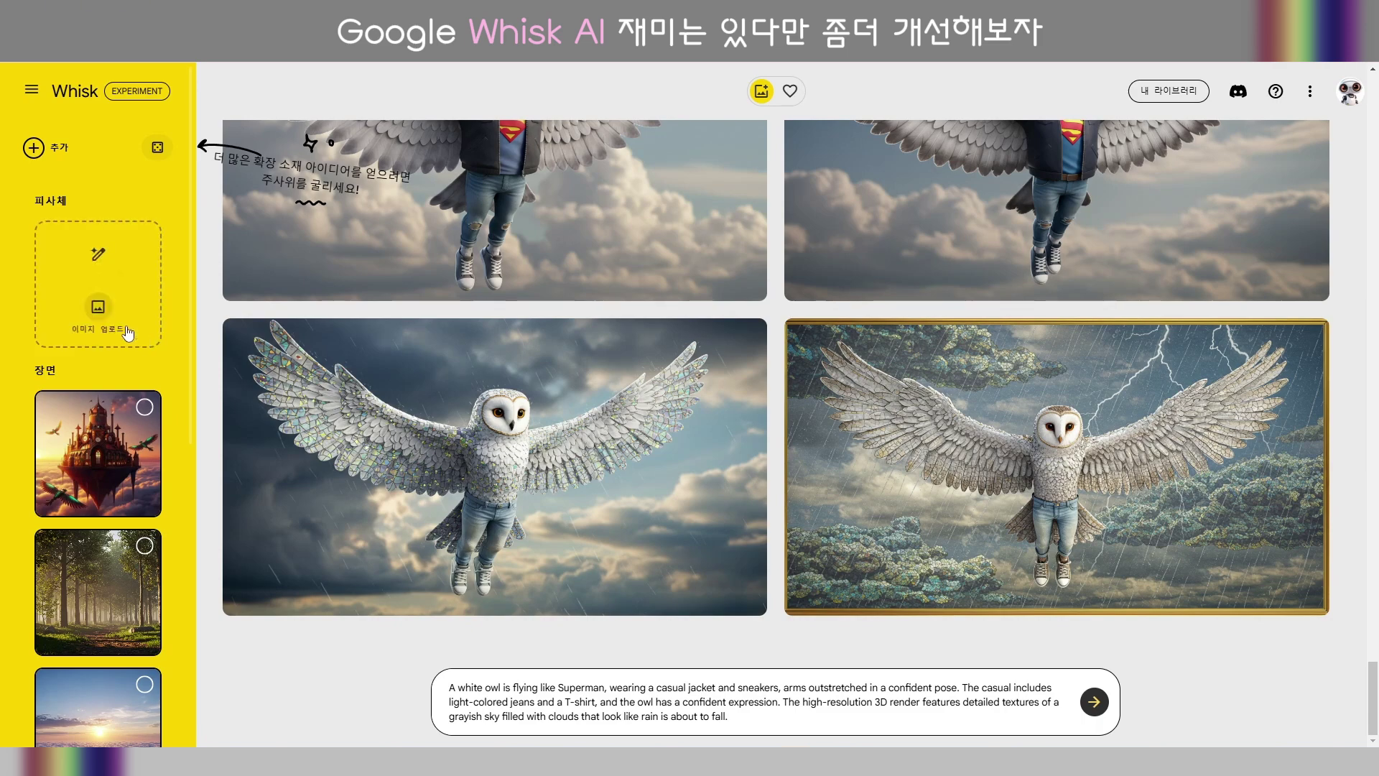
left_click(99, 305)
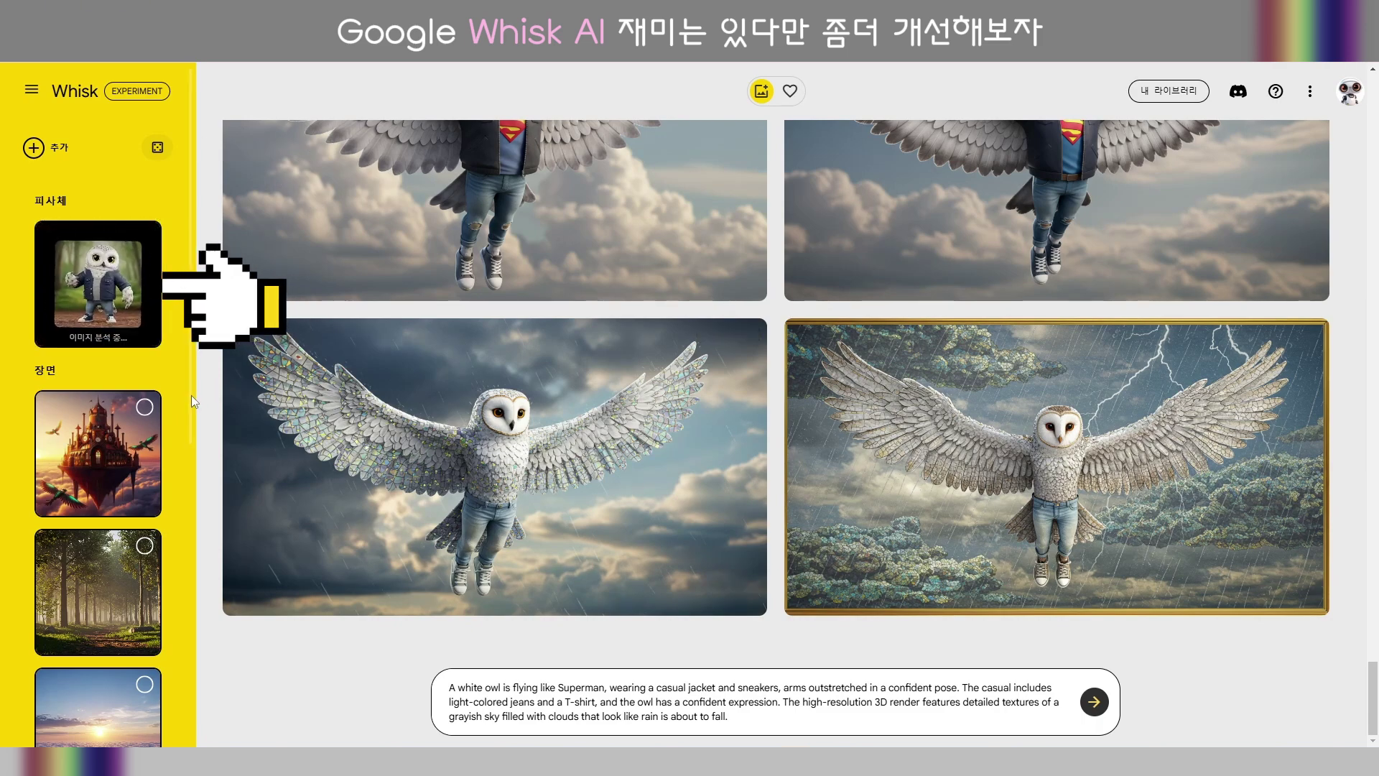
Select the red spaceship cockpit as the scene reference and deselect the gold-framed mosaic style.
scroll(177, 405, "down", 2)
scroll(176, 405, "down", 4)
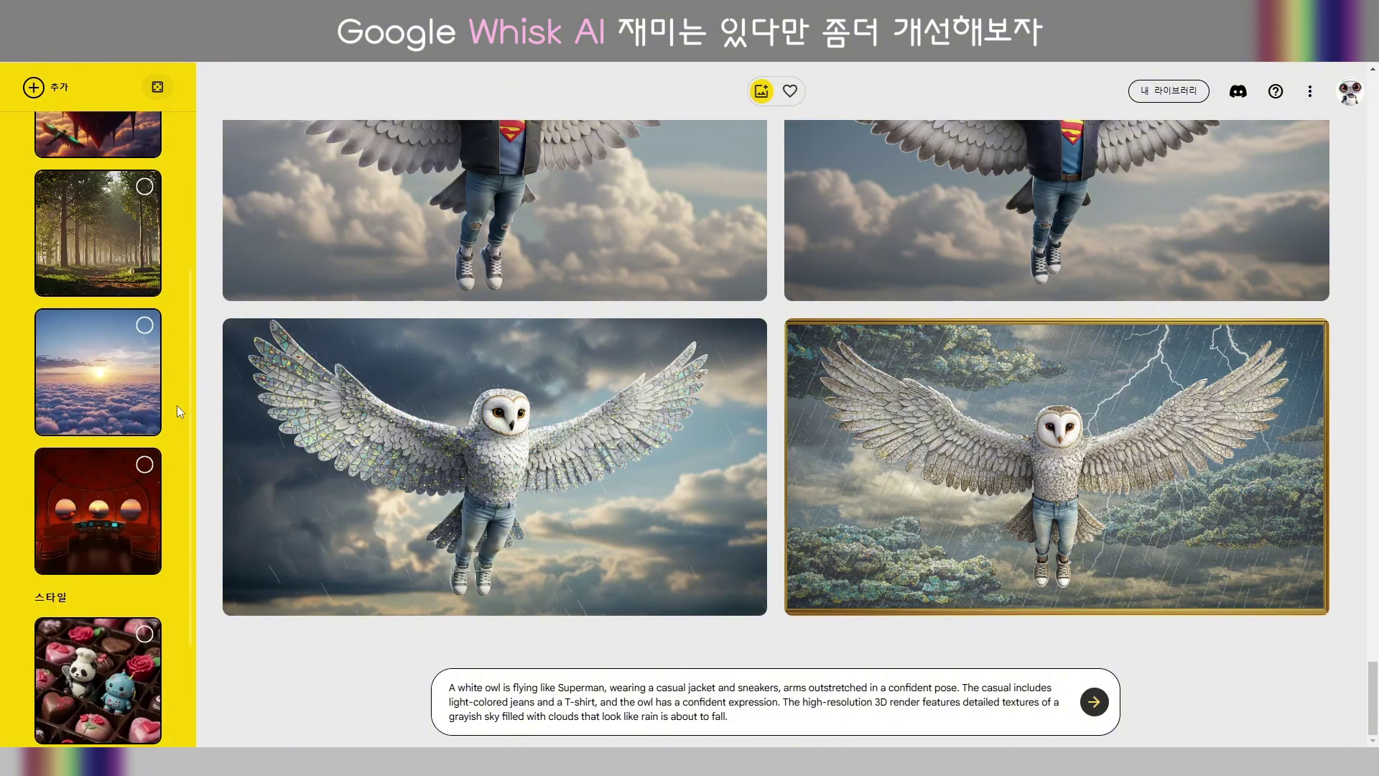
mouse_move(149, 399)
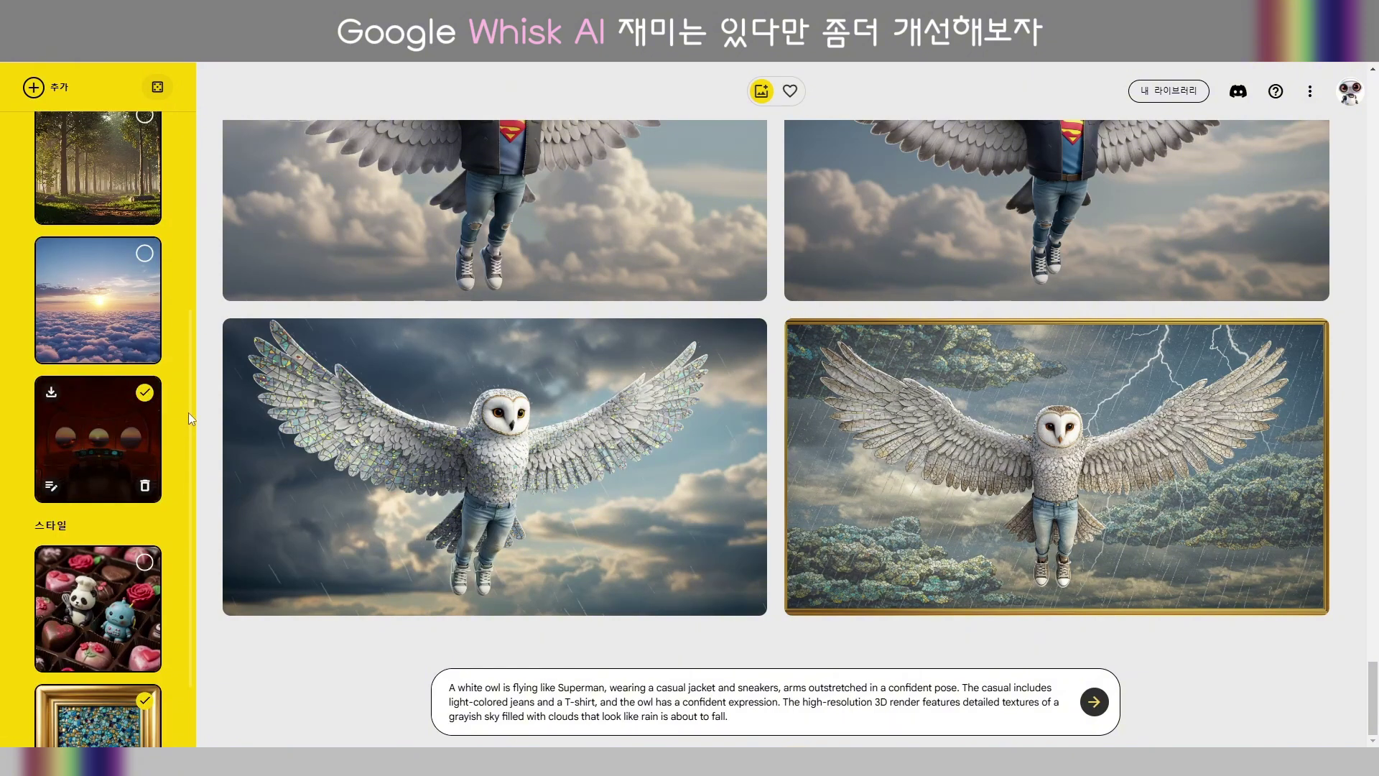
scroll(188, 412, "down", 2)
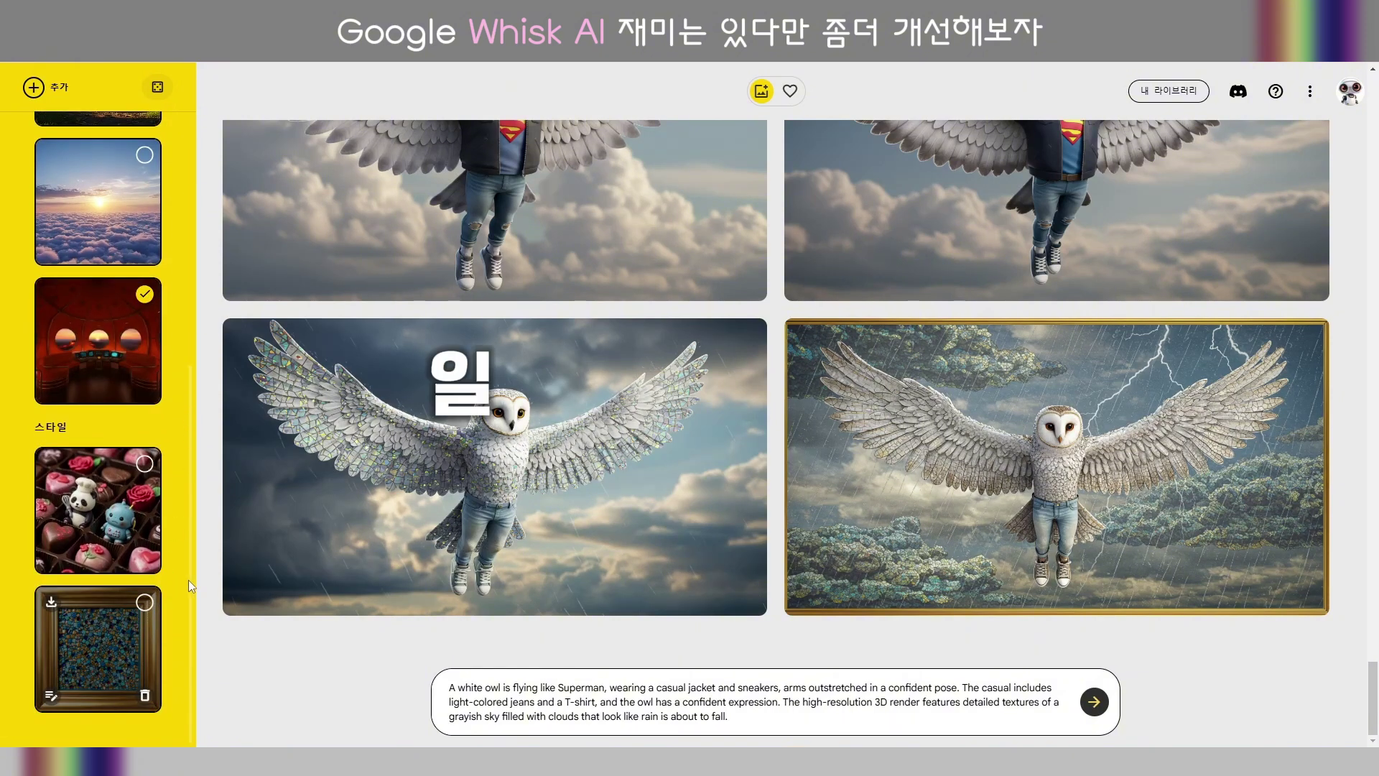
scroll(362, 587, "up", 1)
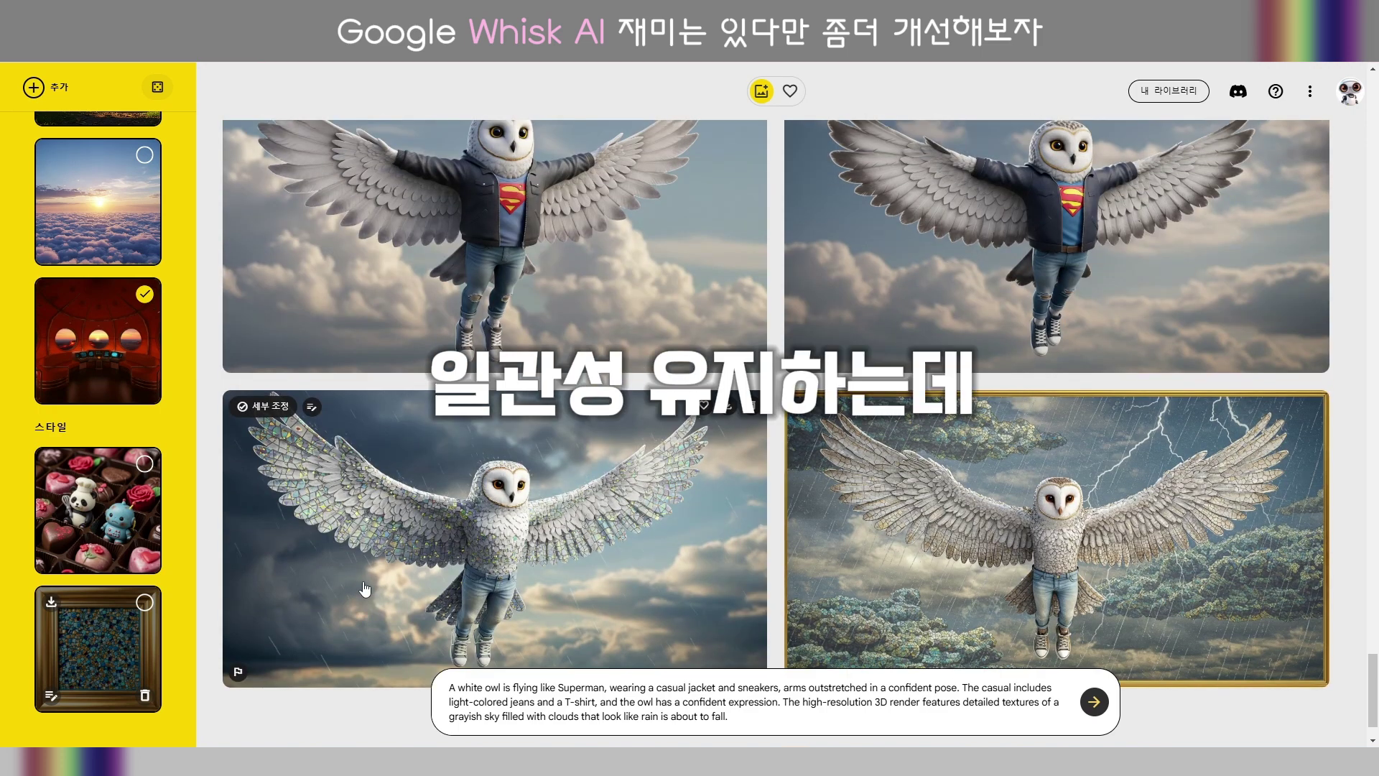
Clear the prompt text and generate images from the selected references alone.
triple_click(485, 687)
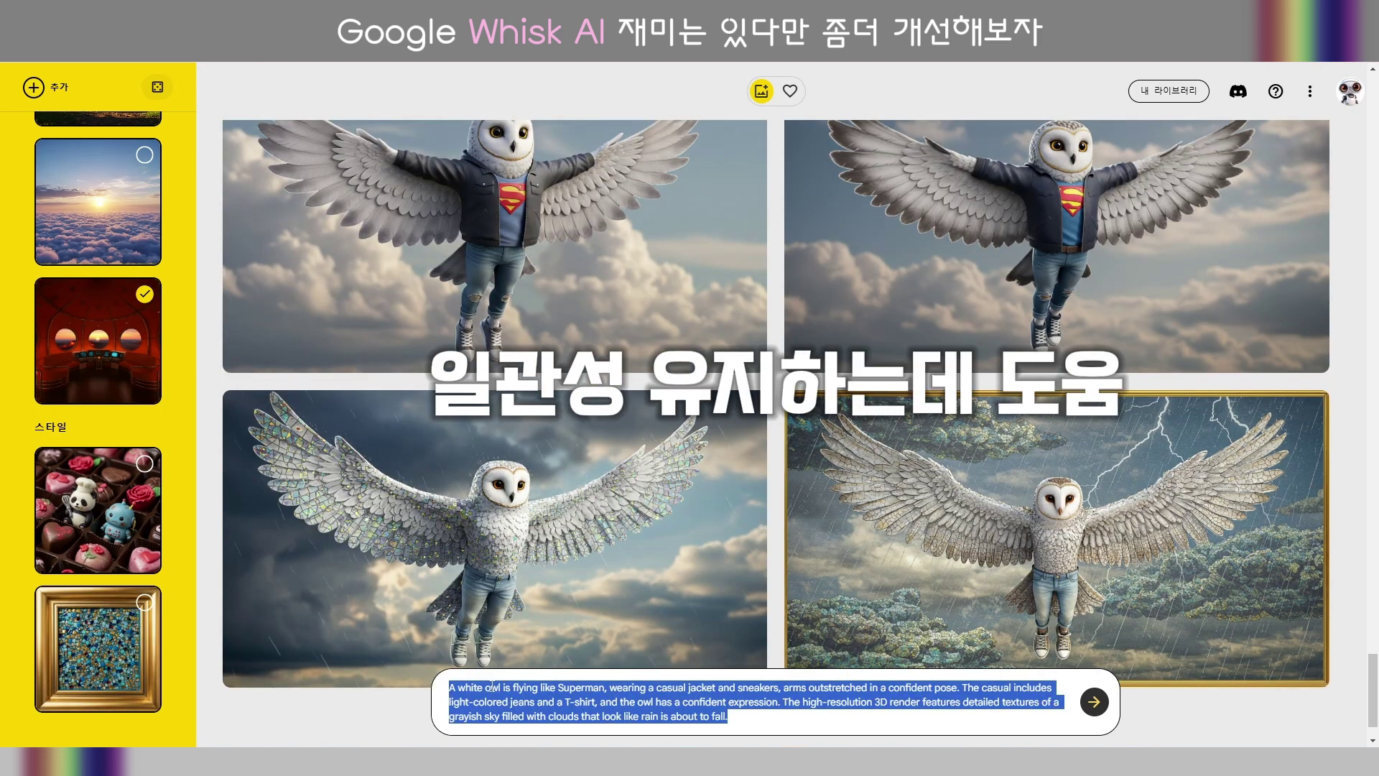
key("Delete")
left_click(1092, 719)
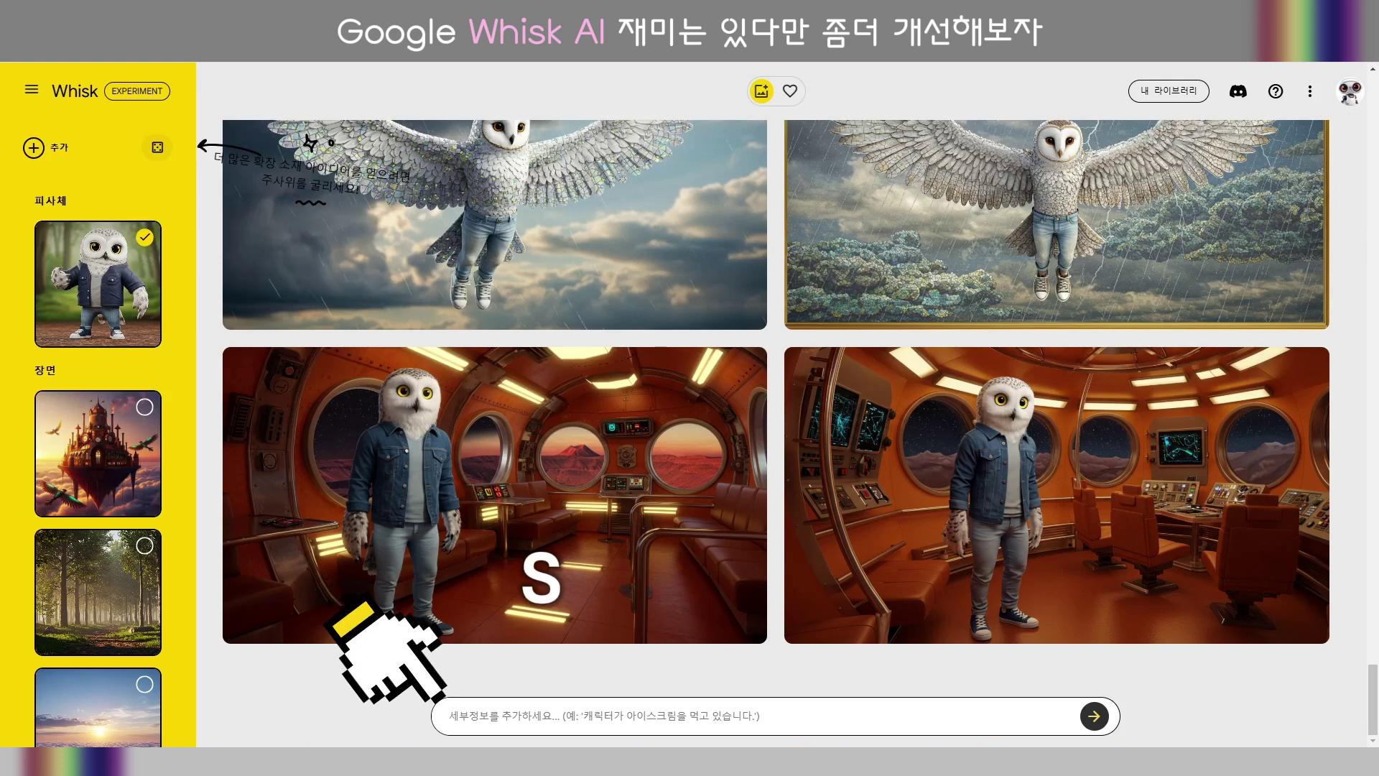
Enter "Sitting in a chair" as the prompt and generate images of the owl in the spaceship cockpit.
left_click(489, 716)
type("Sitt")
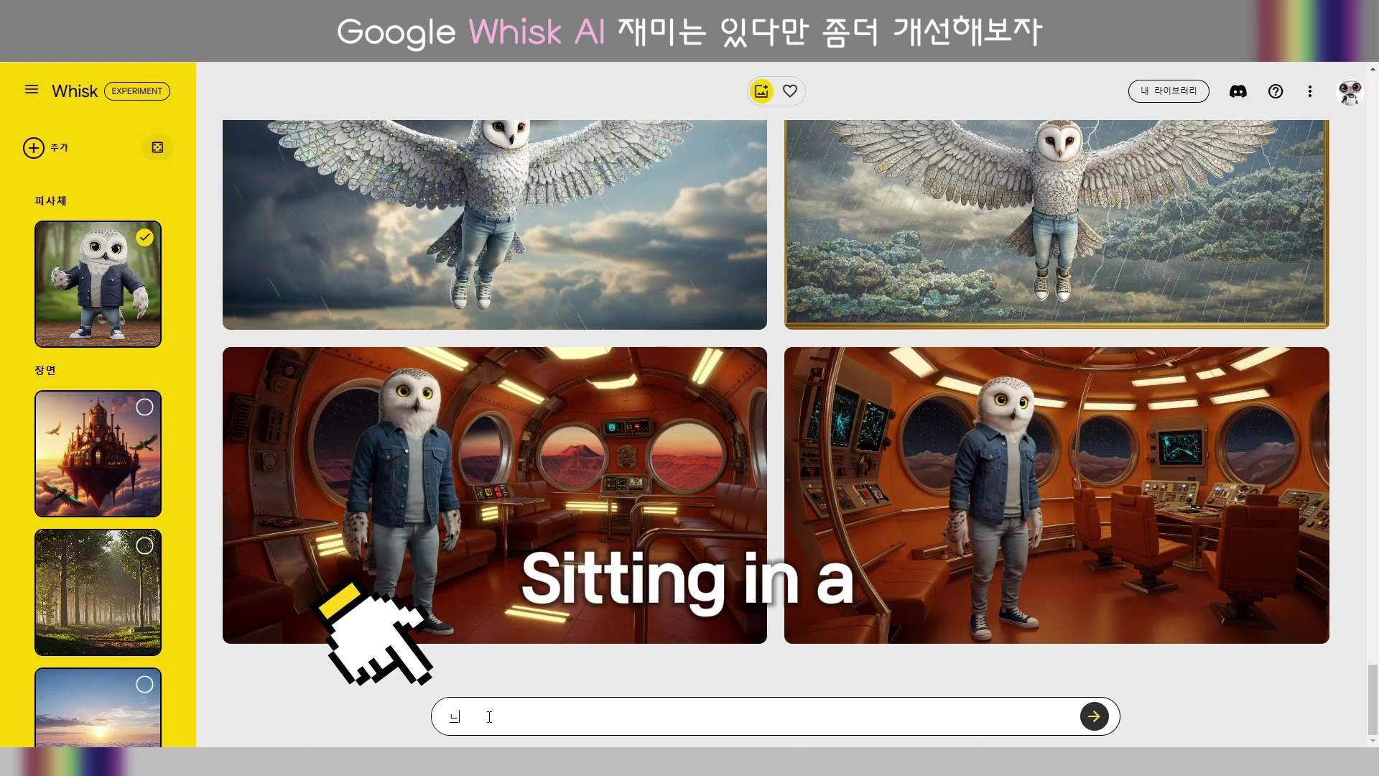
type("ing in a chair")
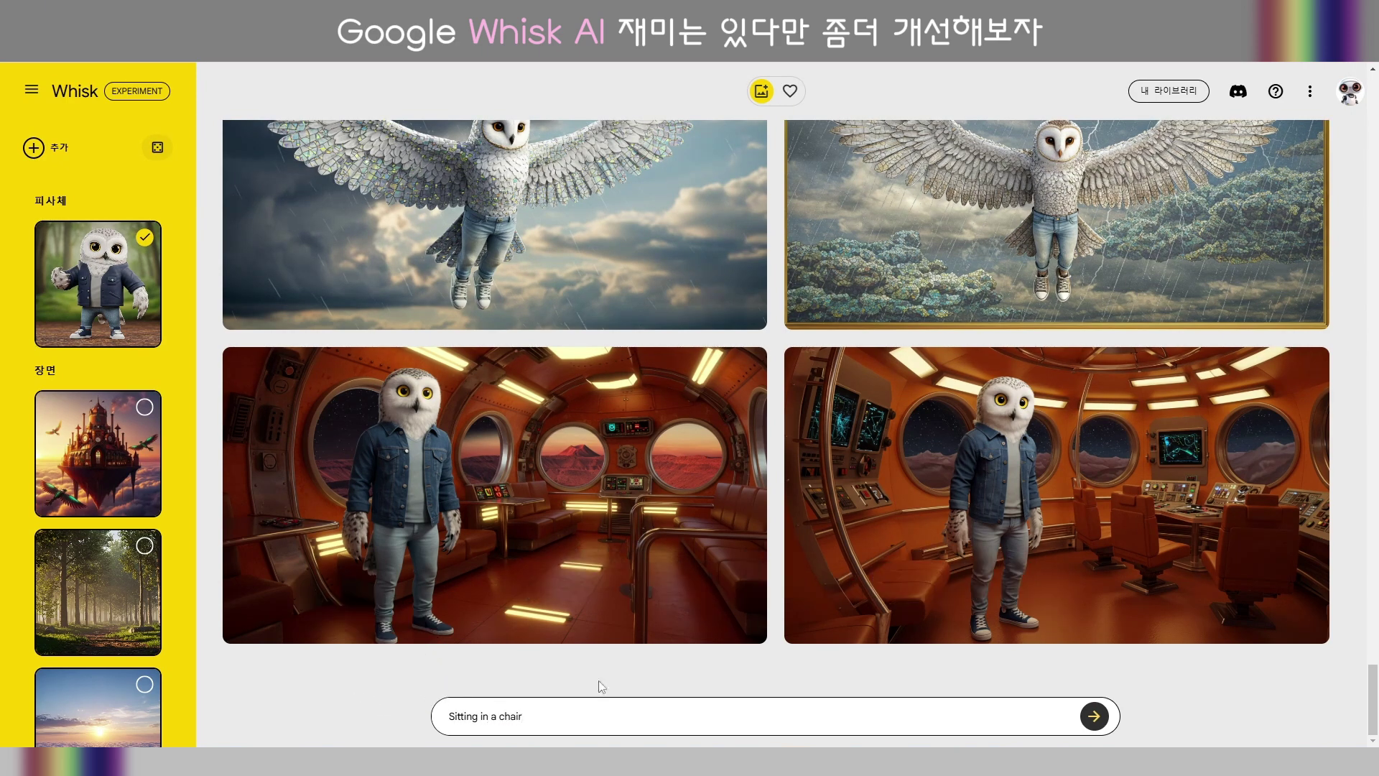
left_click(1095, 716)
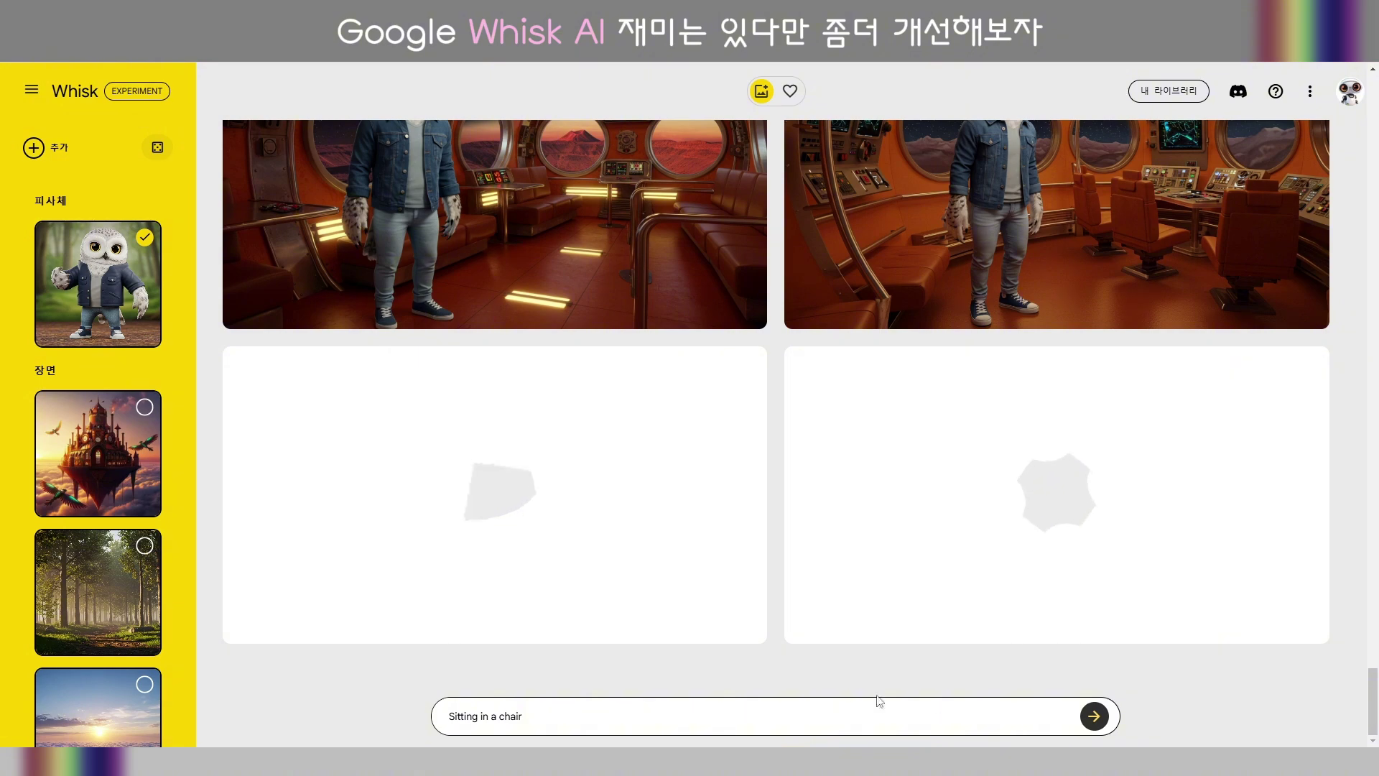
scroll(833, 661, "up", 2)
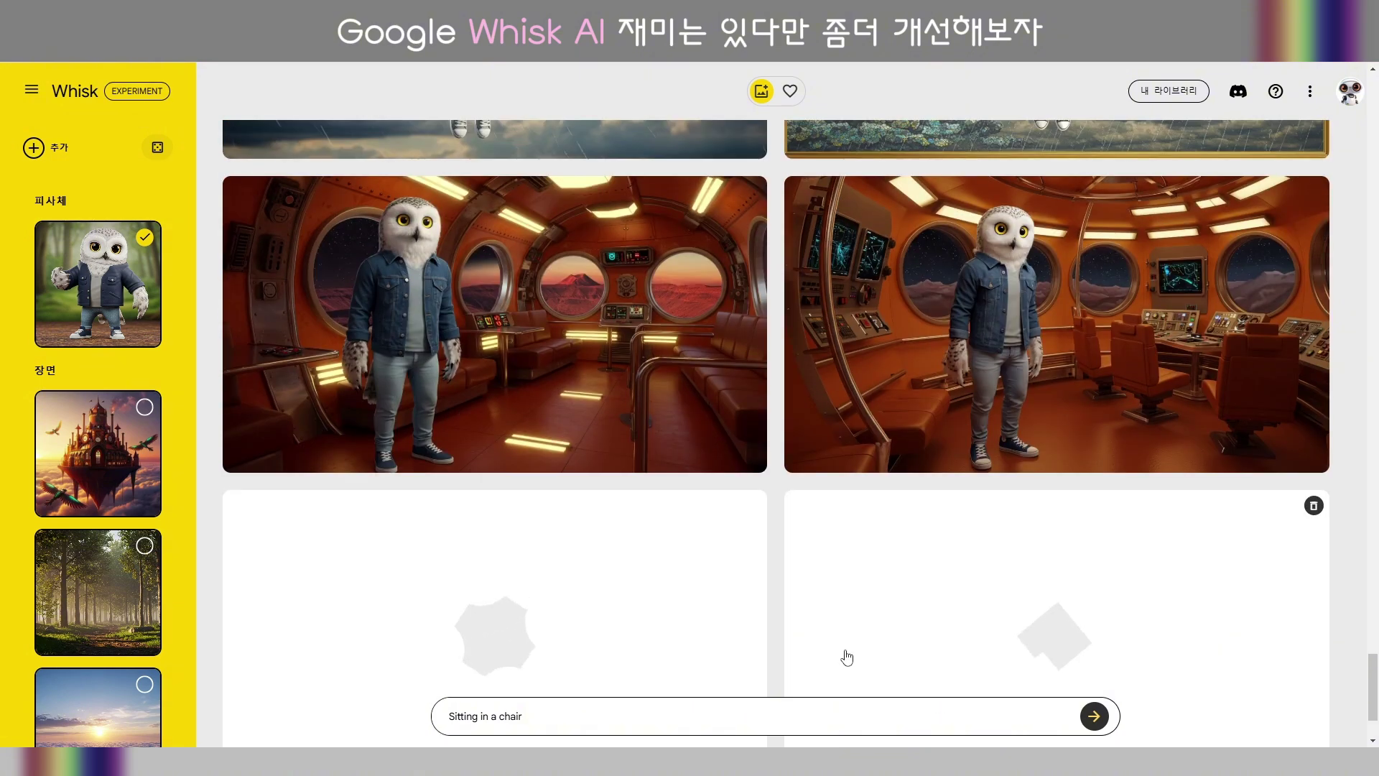
scroll(846, 652, "down", 2)
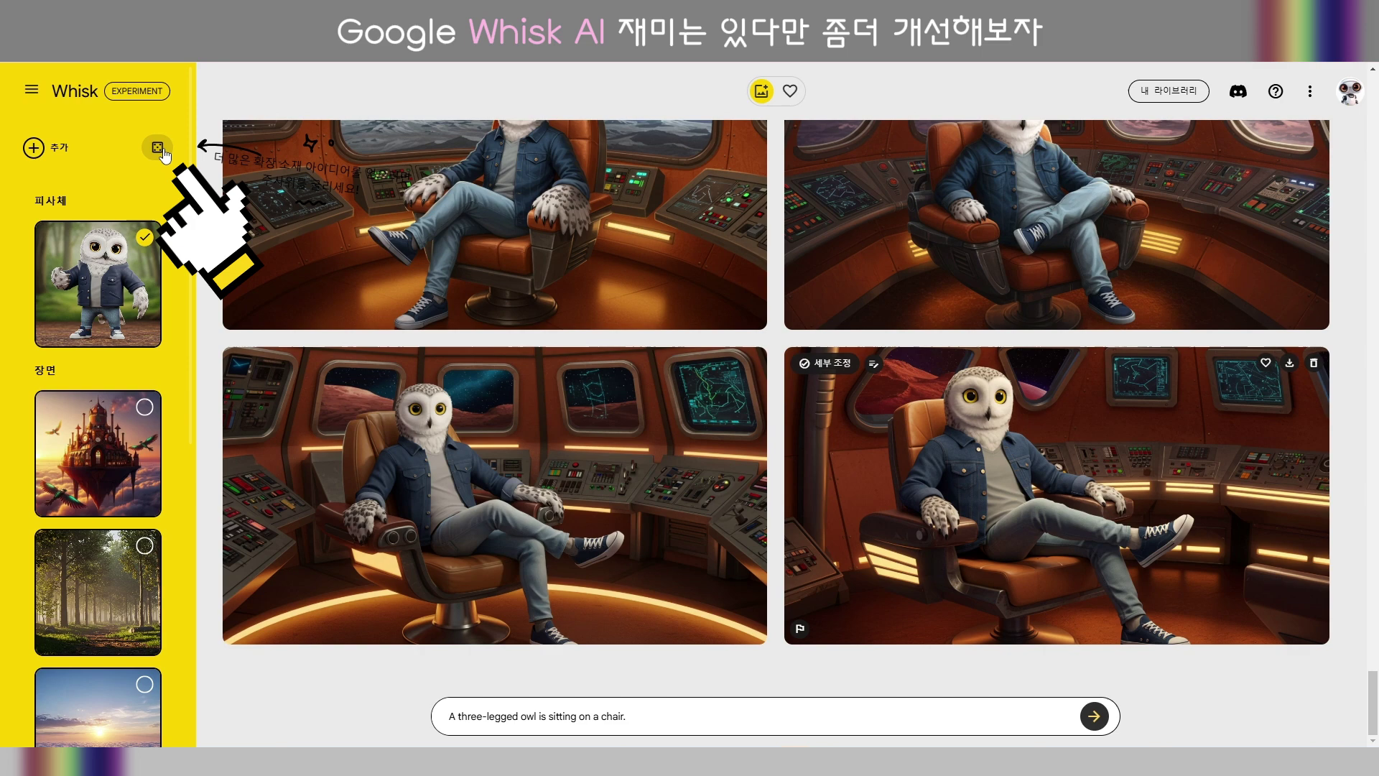
Roll the dice to add another random subject, scene and style, and look through the reference list.
left_click(160, 149)
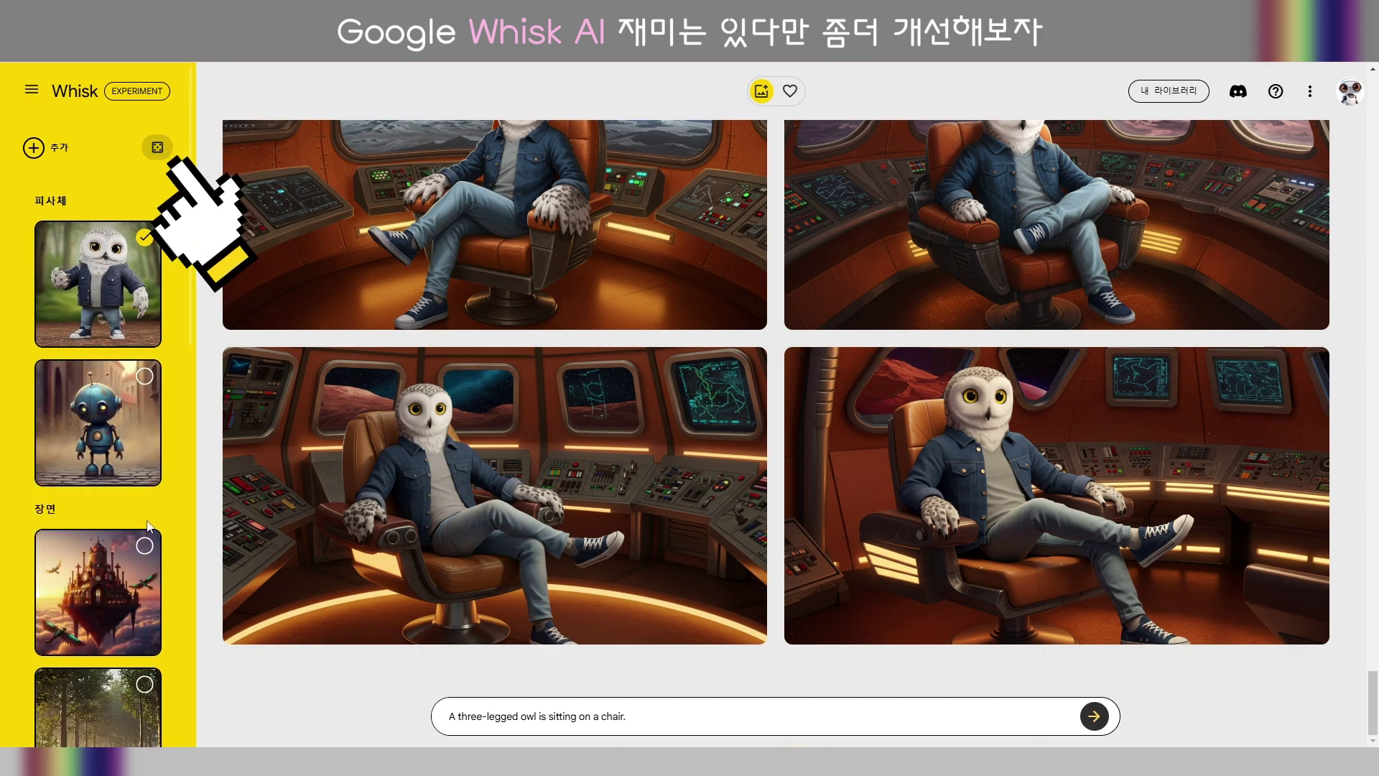
scroll(150, 521, "down", 9)
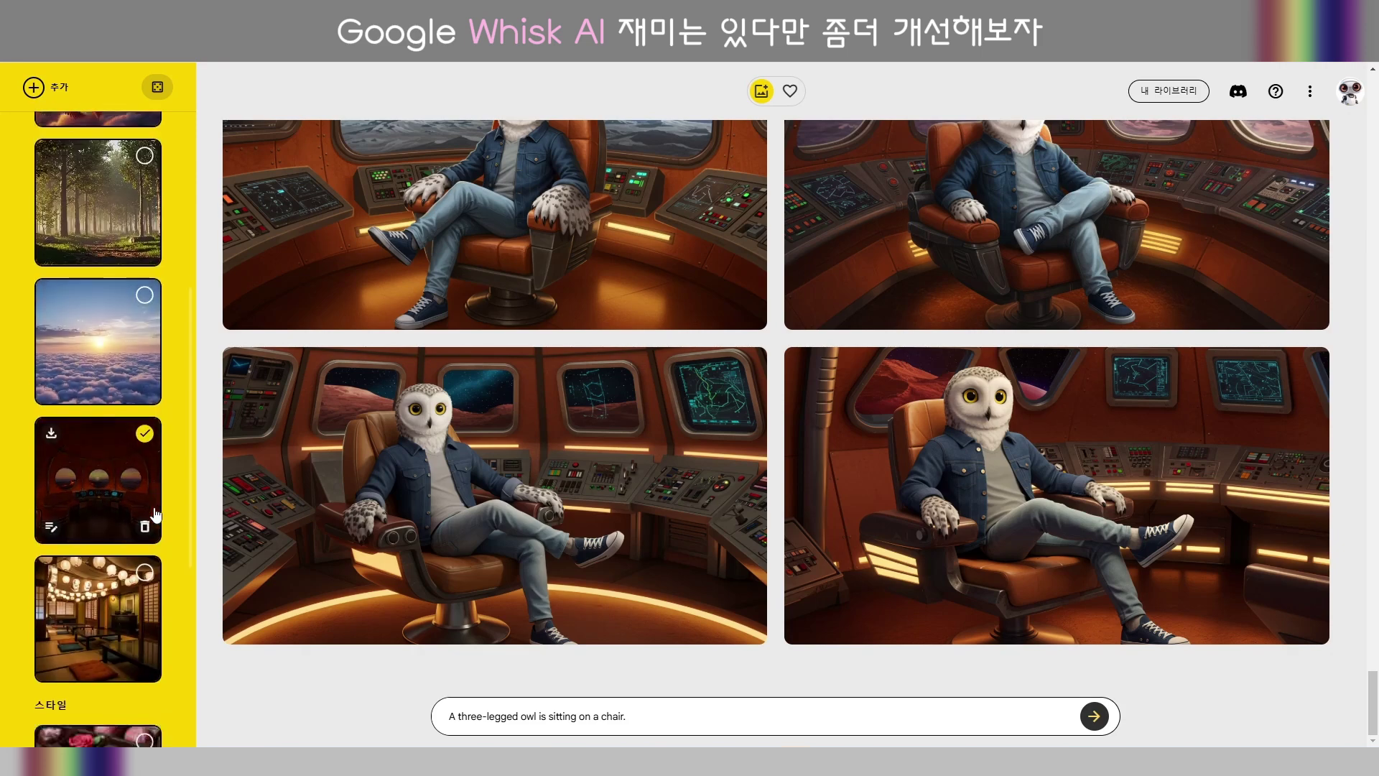
scroll(153, 489, "up", 1)
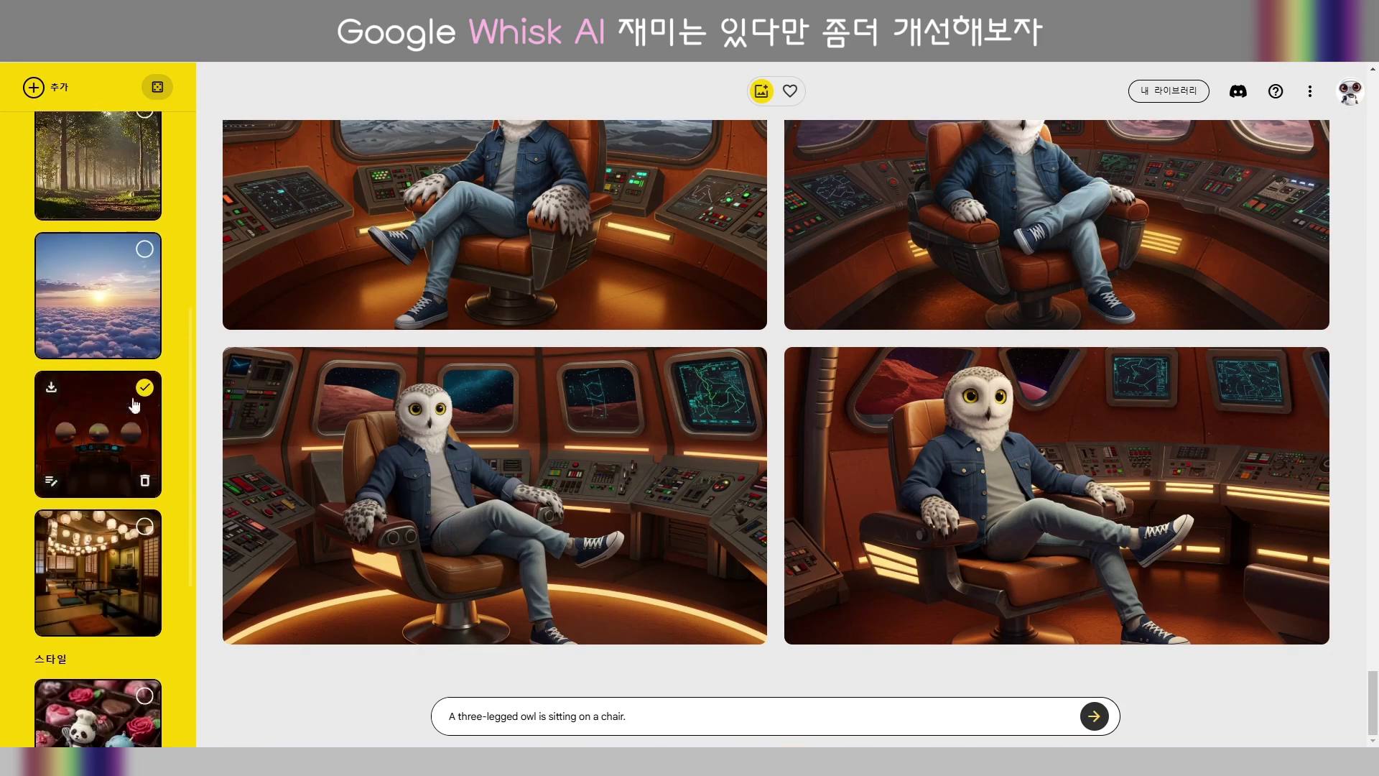
Add a new scene reference and generate its image from the prompt "Lunar Surface".
left_click(34, 87)
left_click(92, 127)
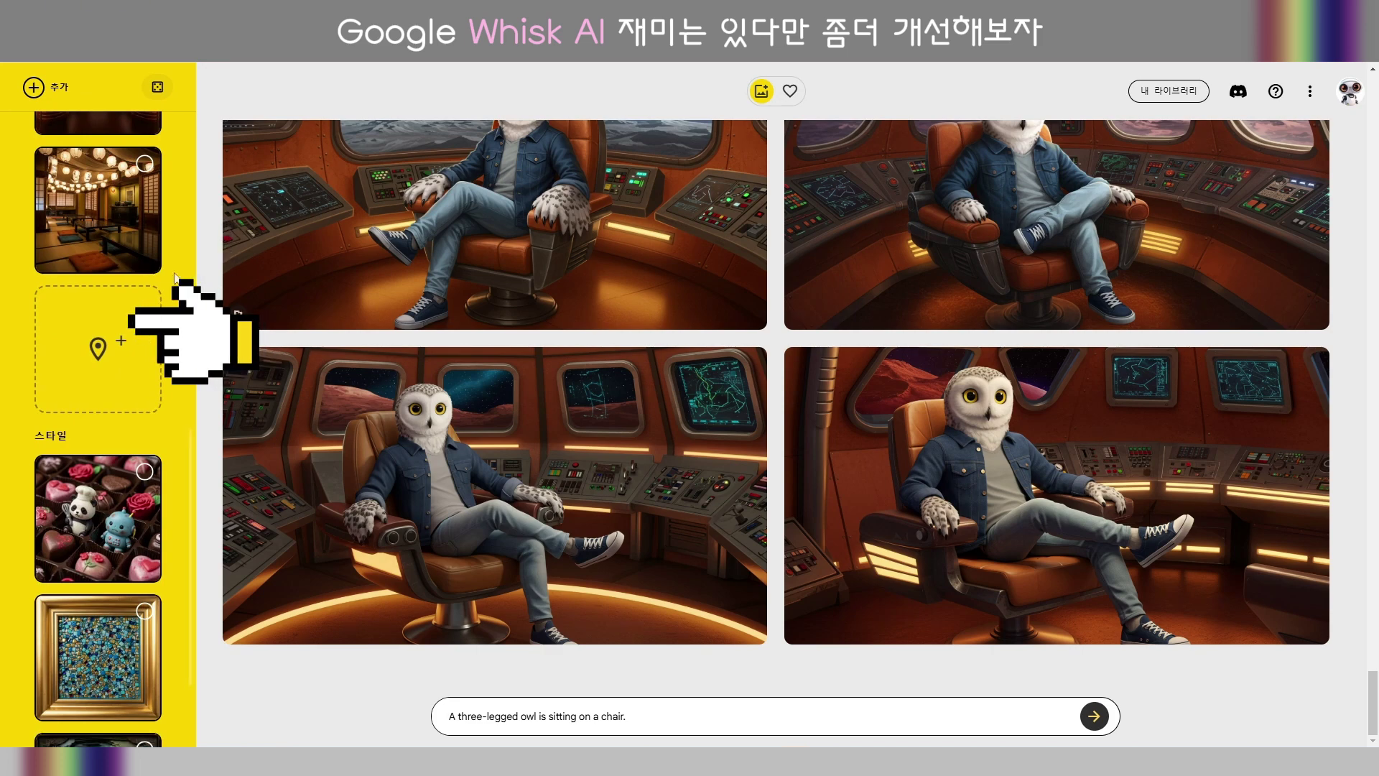
mouse_move(89, 345)
left_click(98, 315)
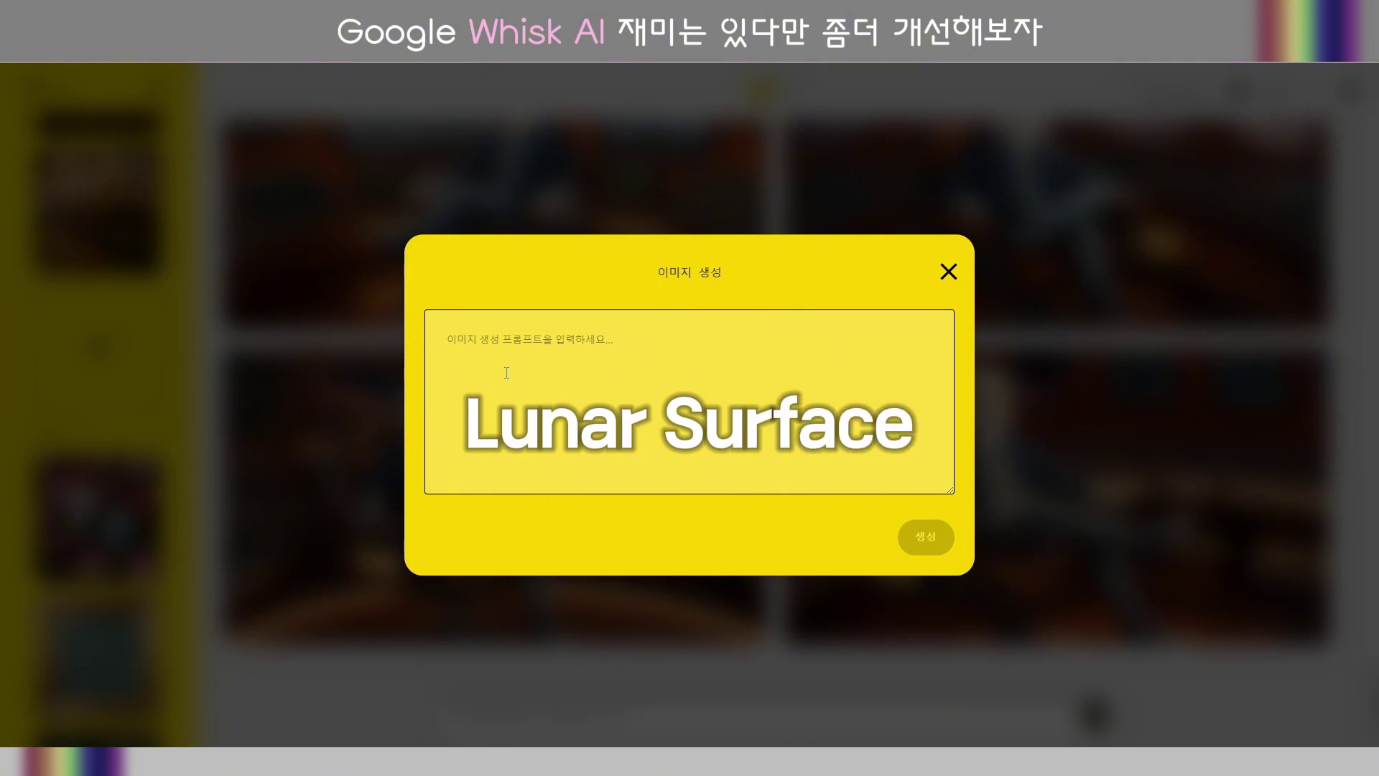
type("Lunar Surface")
left_click(911, 528)
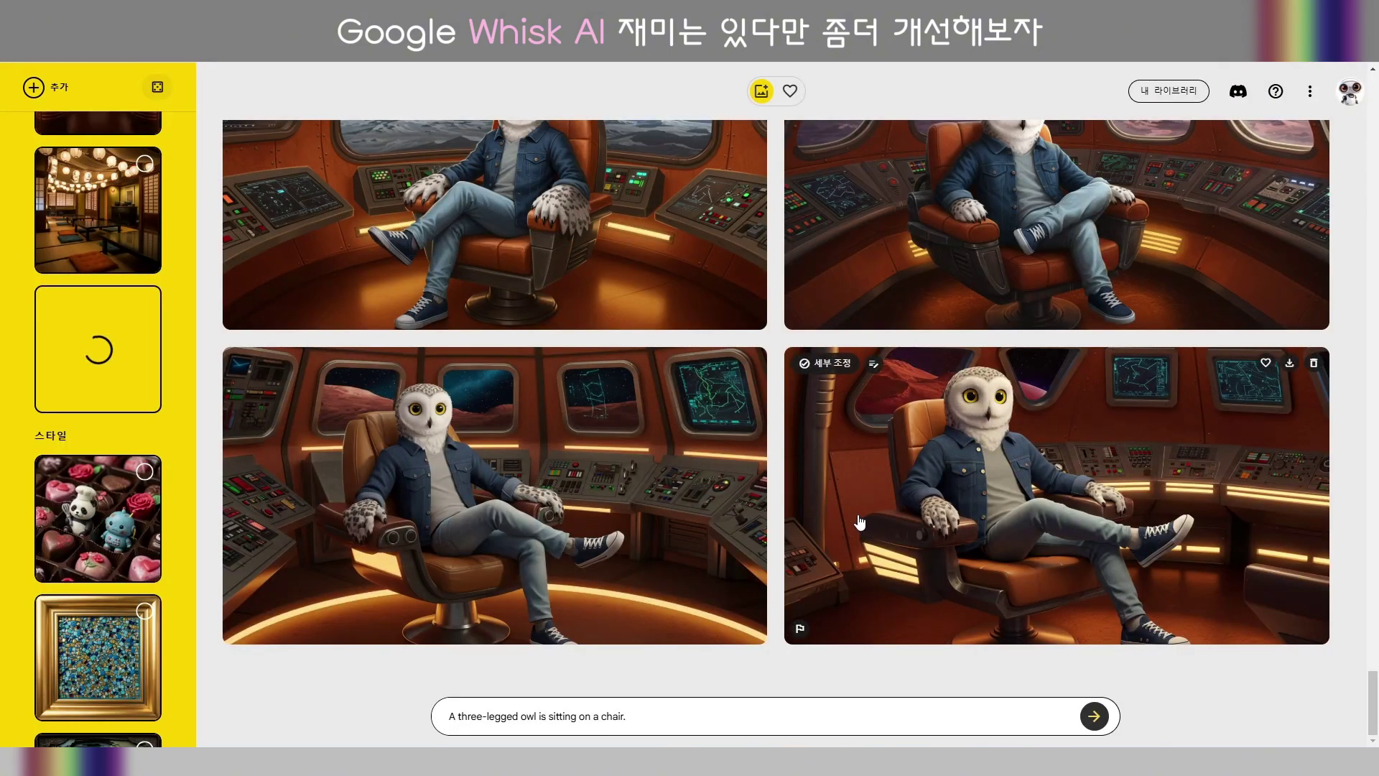
Select the blue robot as the subject reference in place of the owl.
scroll(195, 374, "up", 2)
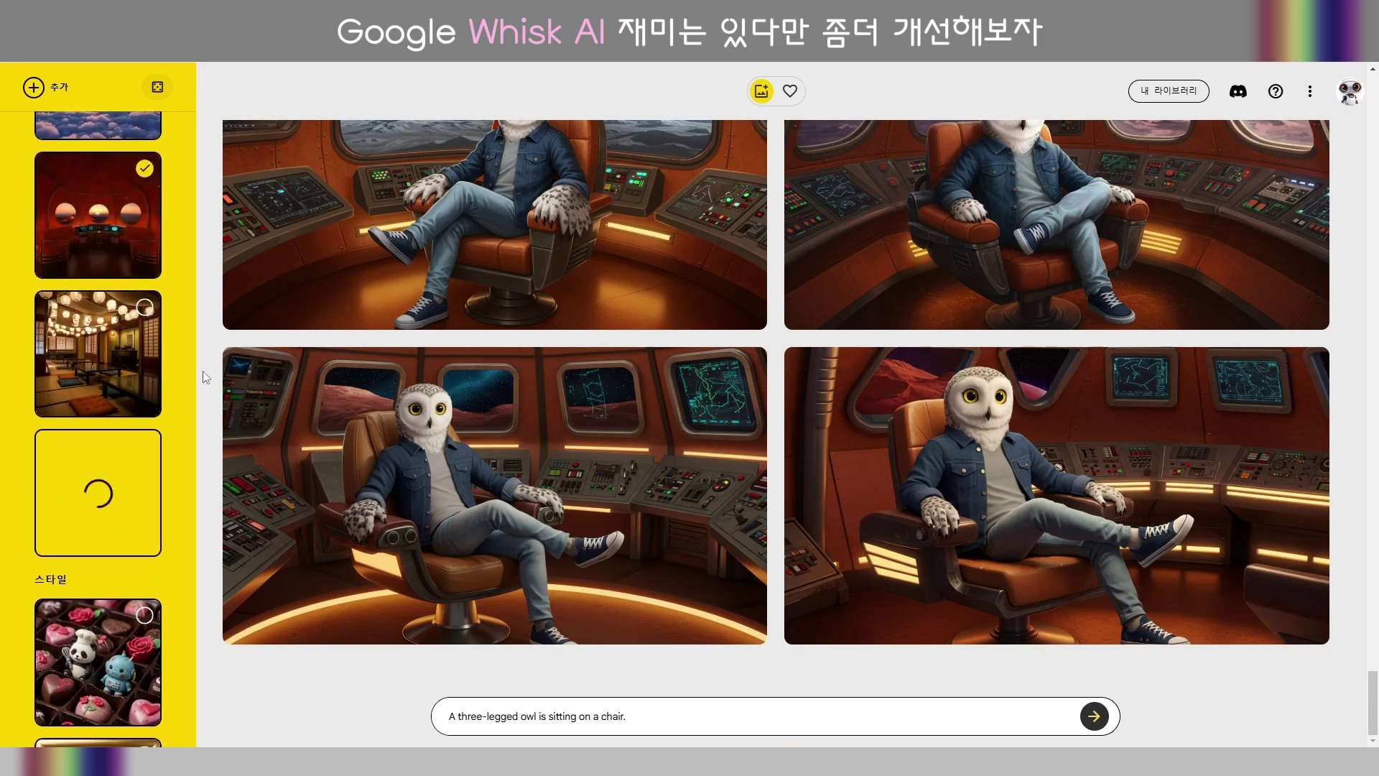
scroll(203, 372, "up", 3)
scroll(202, 371, "up", 3)
scroll(193, 355, "down", 2)
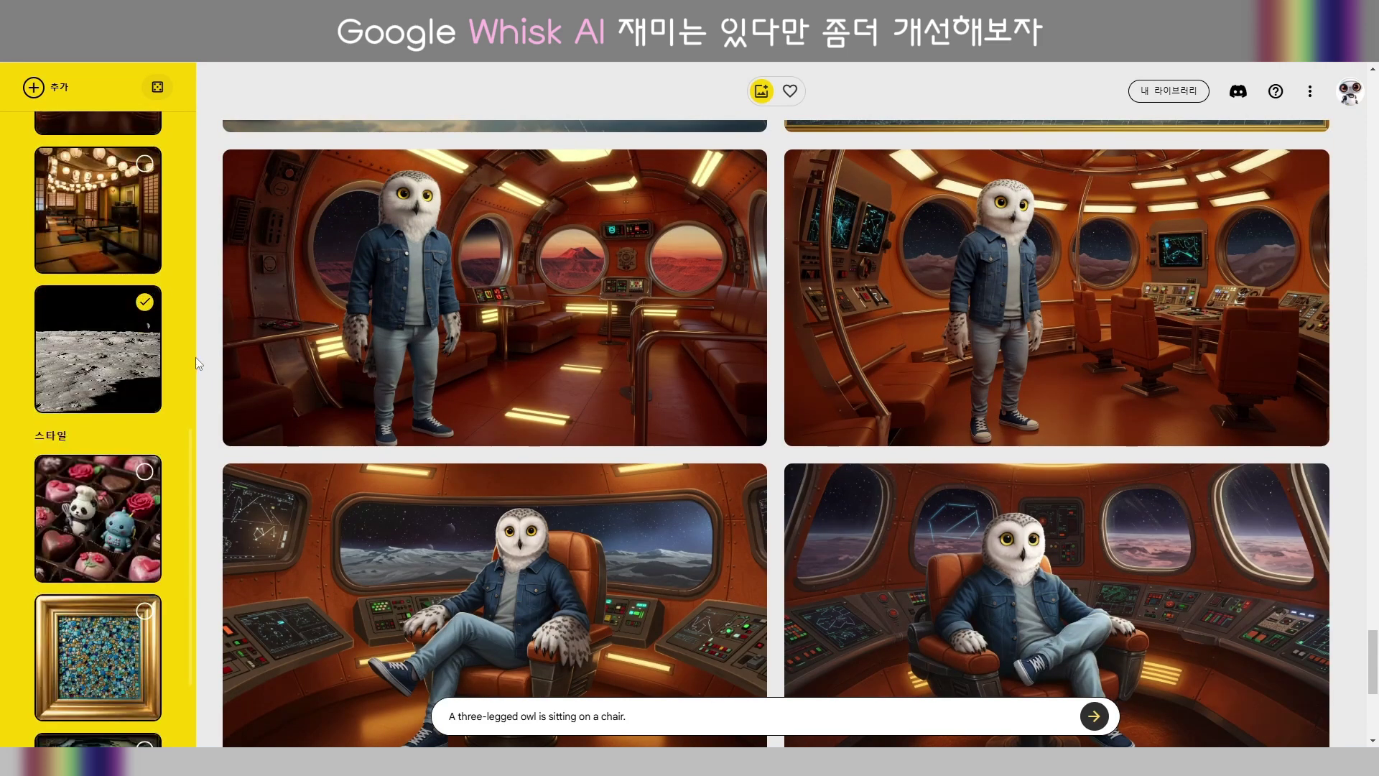
scroll(172, 362, "up", 10)
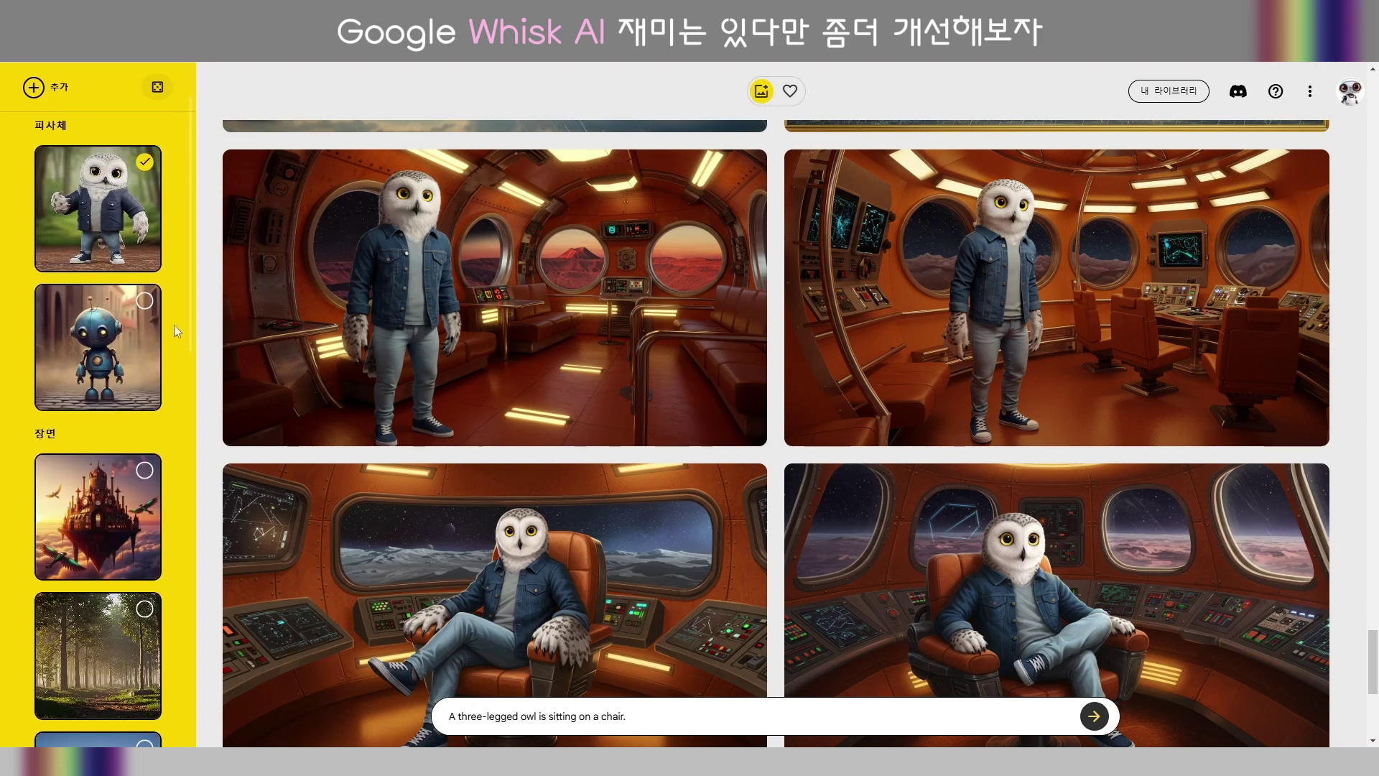
left_click(145, 302)
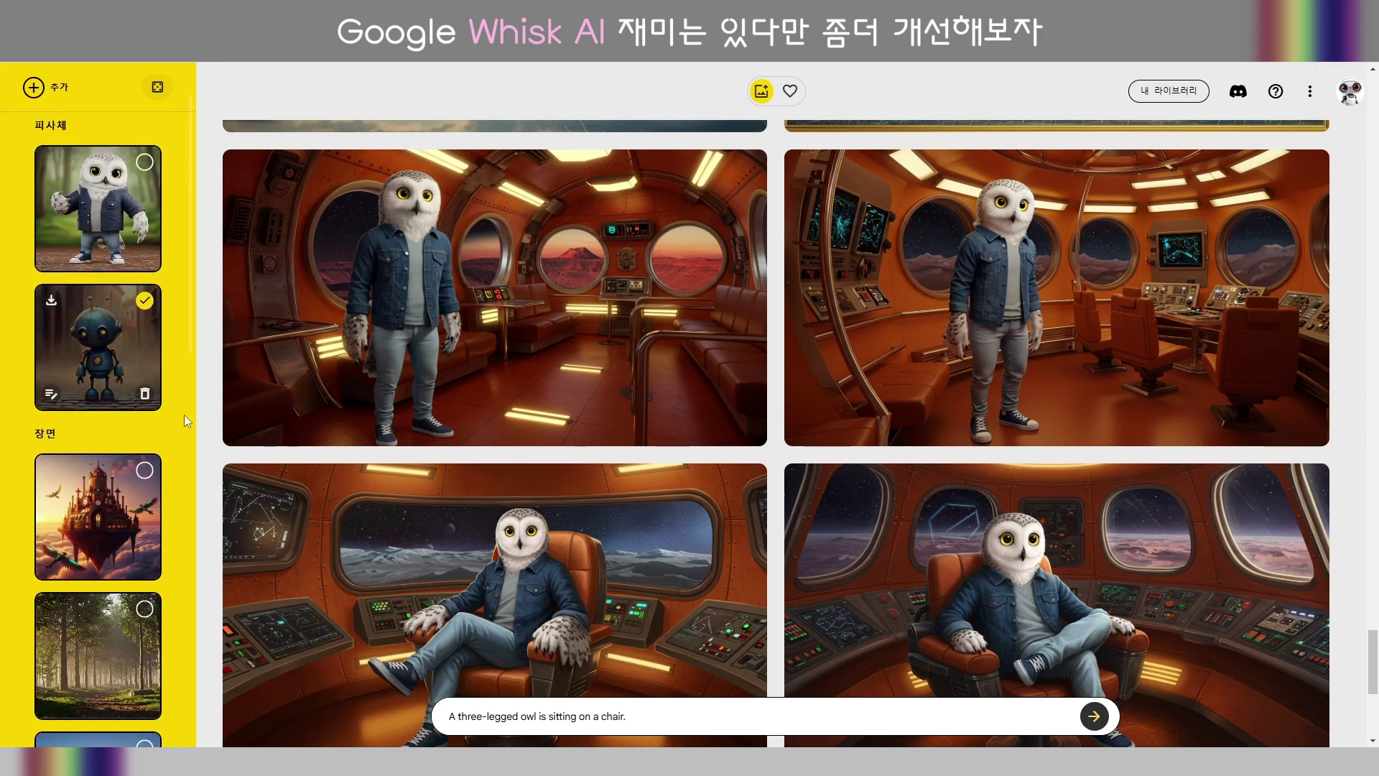
Replace the prompt with "A robot sits lonely on the surface of the moon" and generate images.
scroll(184, 417, "down", 6)
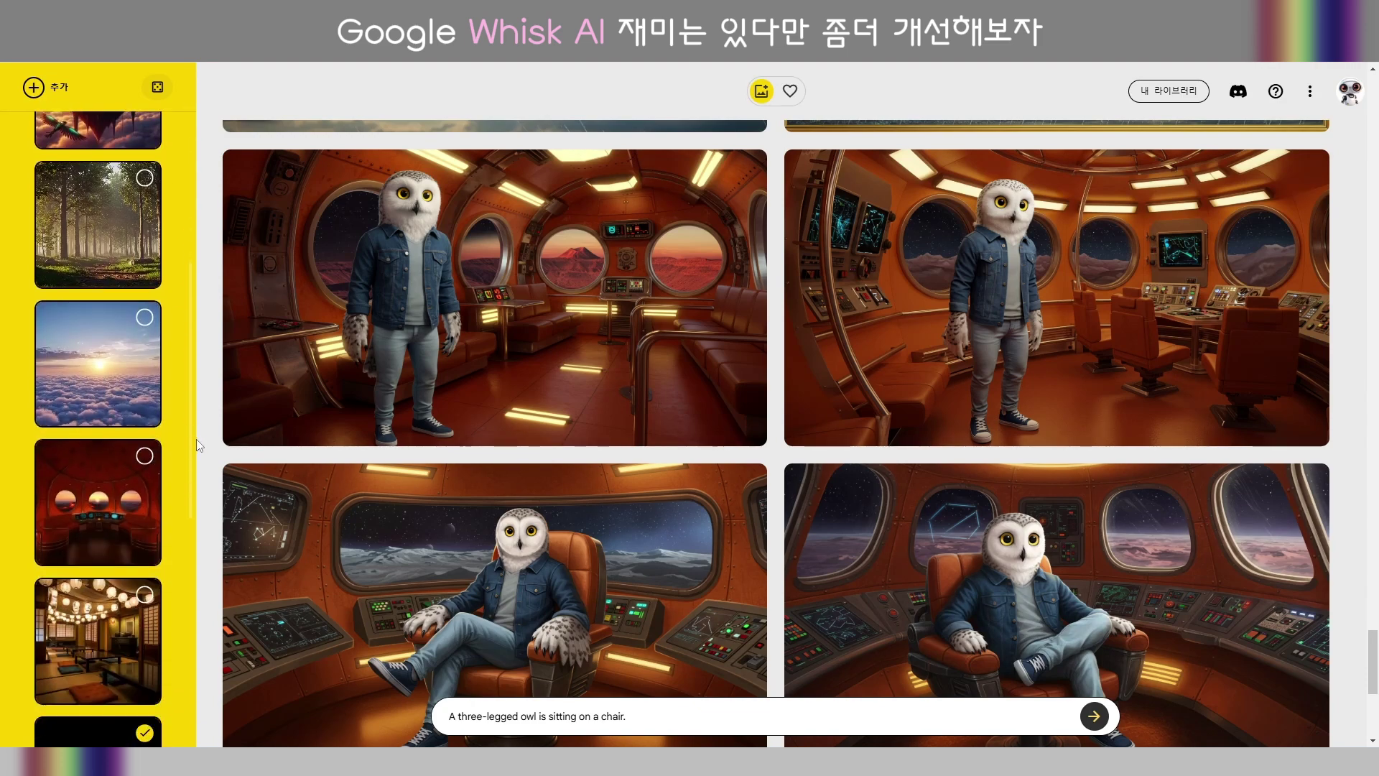
scroll(199, 441, "down", 6)
left_click_drag(627, 716, 362, 713)
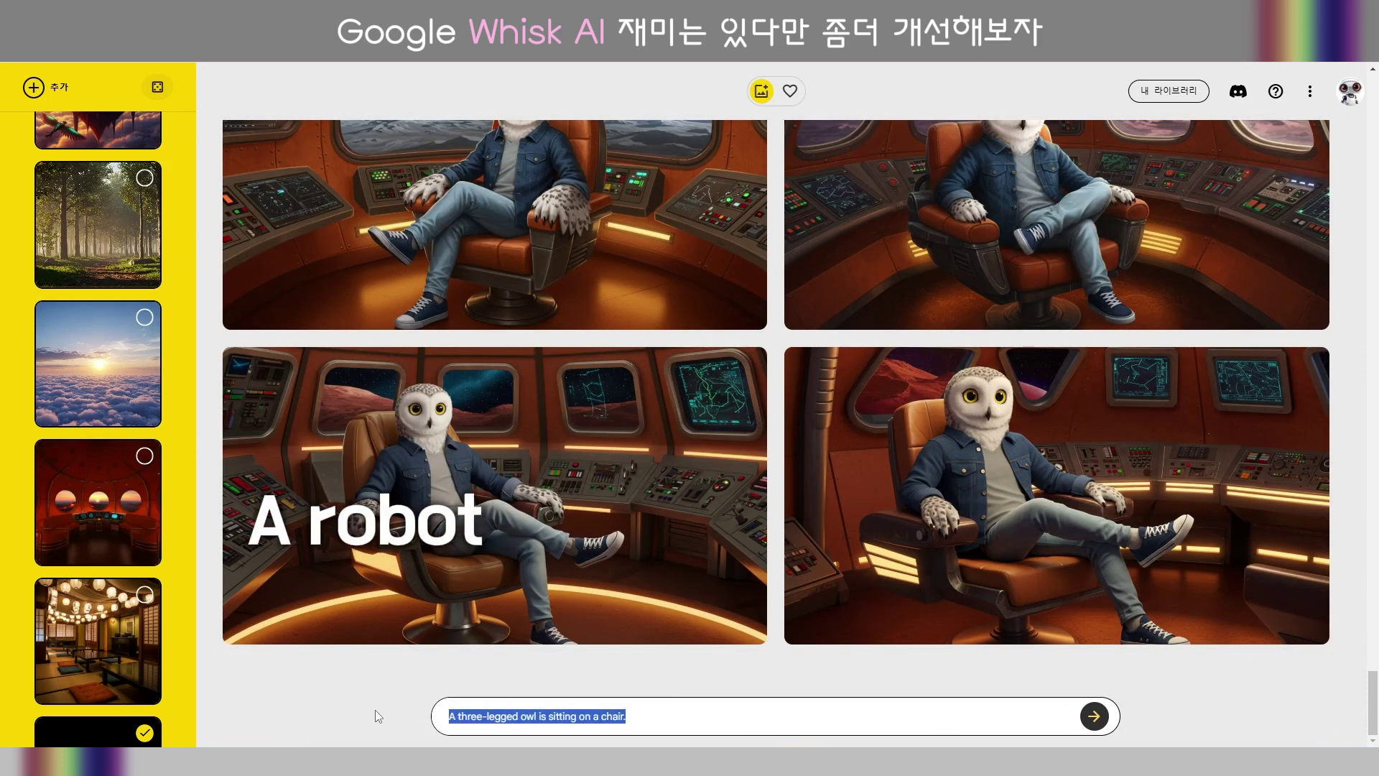
type("A robot sits lonely on the surface of the moon")
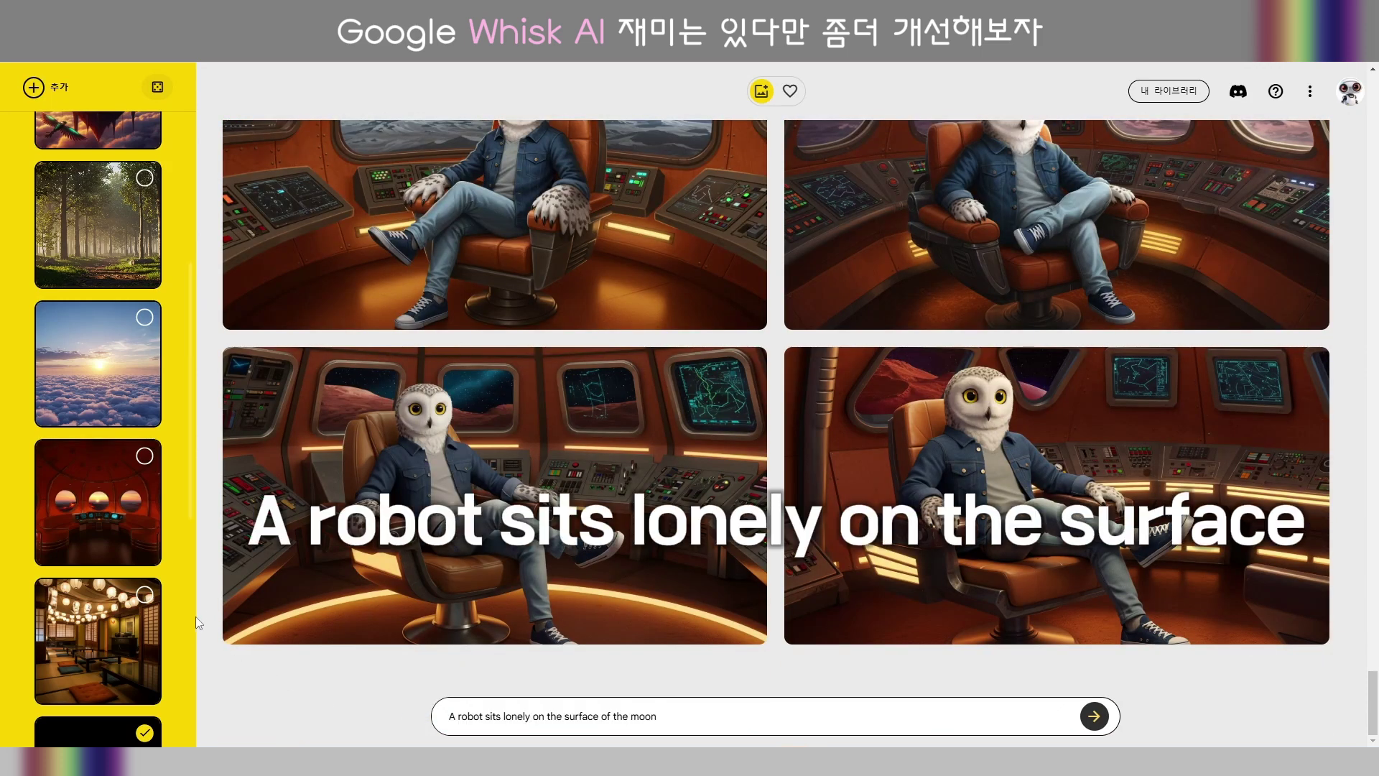
scroll(194, 553, "up", 5)
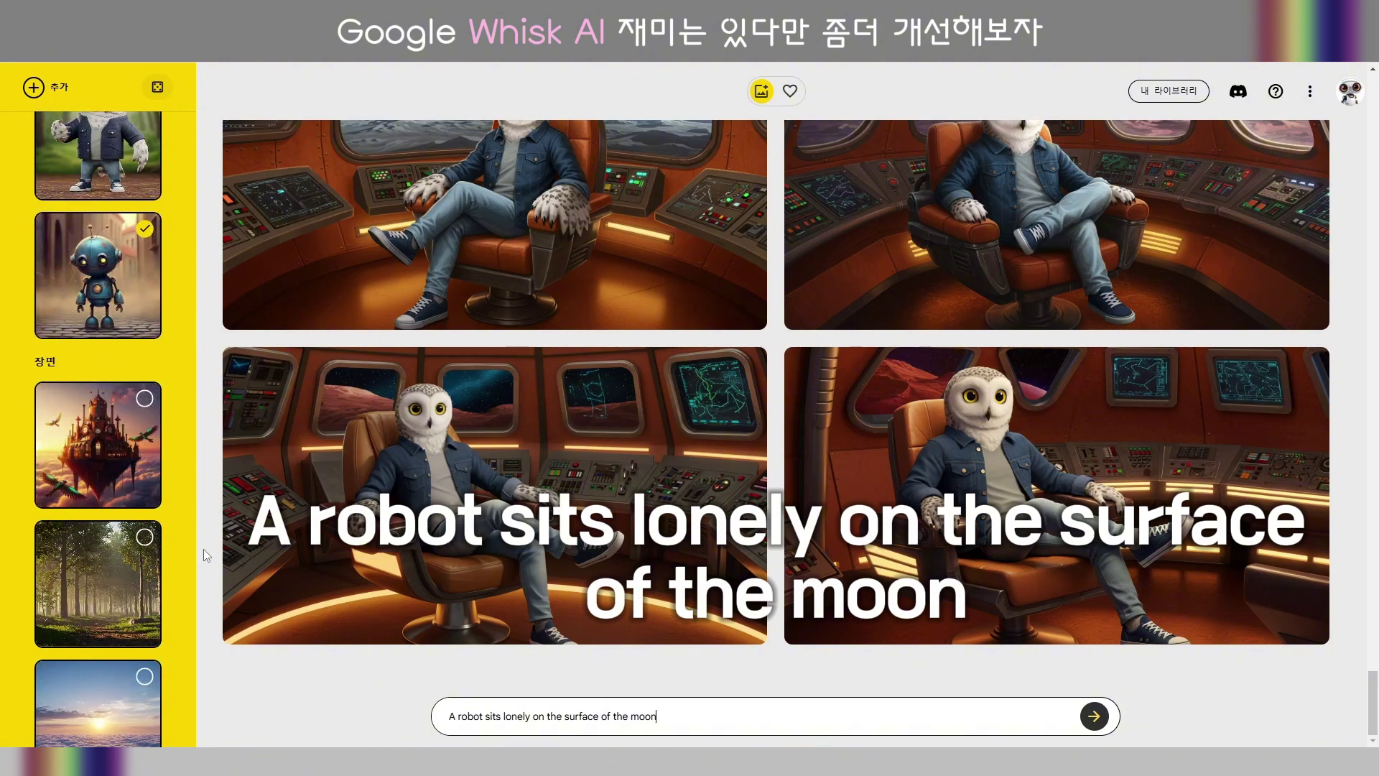
scroll(188, 572, "down", 10)
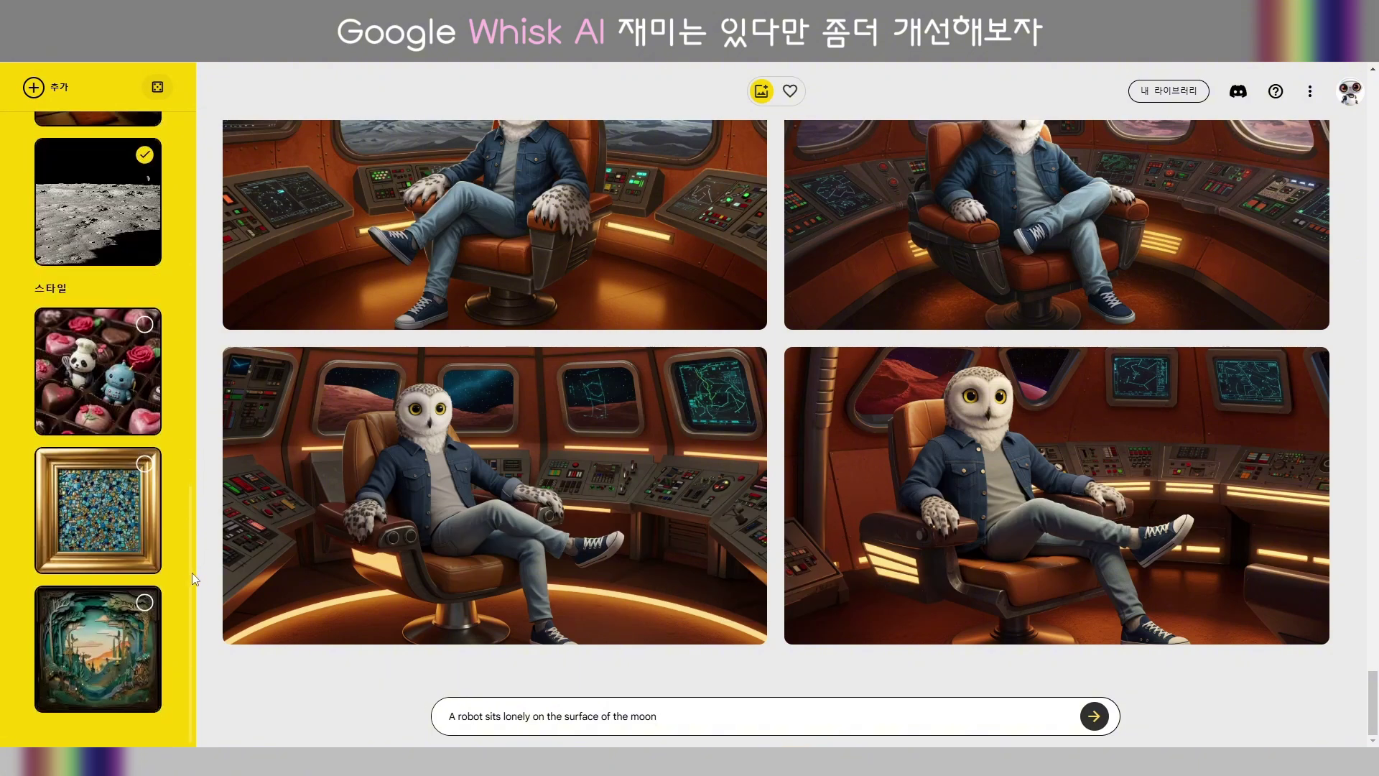
left_click(1094, 716)
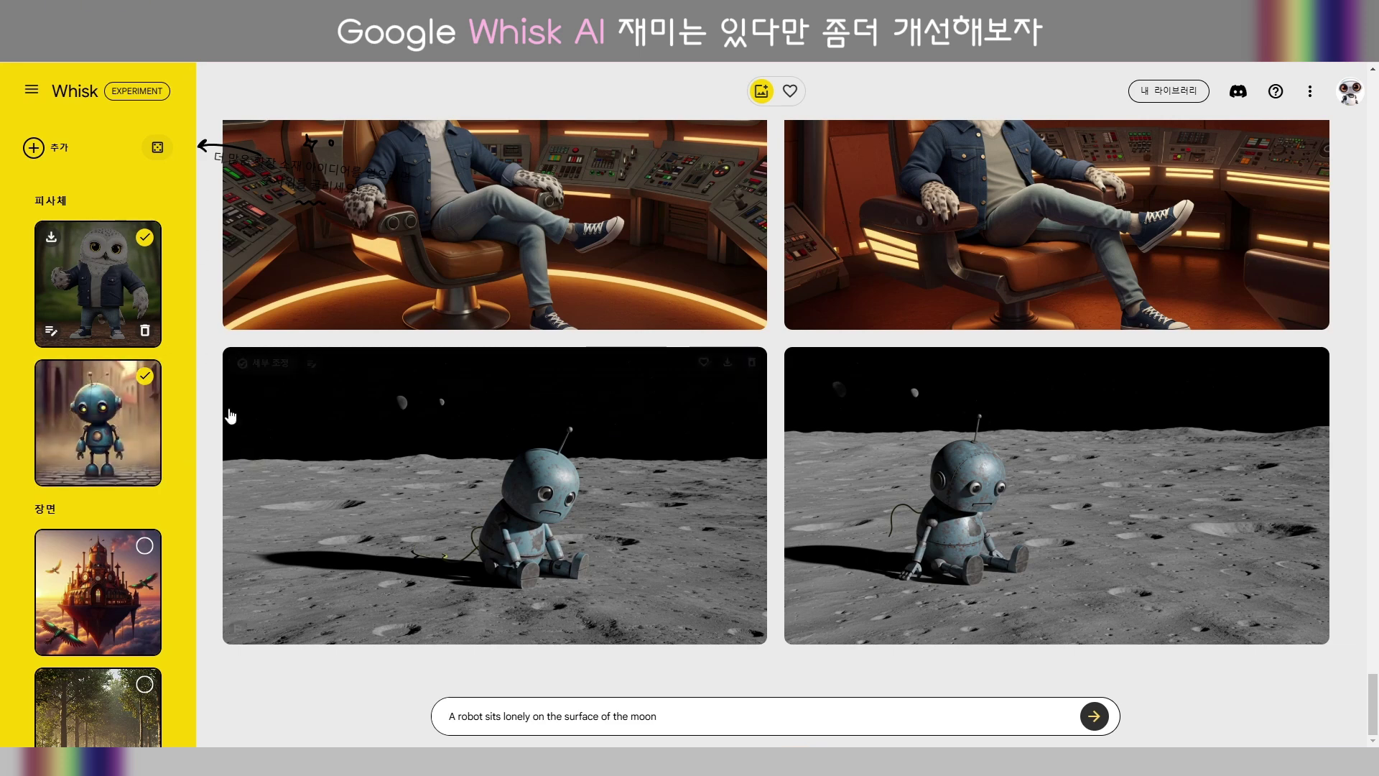
Replace the prompt with "An owl in a spacesuit watching from afar as a robot sits lonely on the surface of the moon." and generate images.
left_click_drag(451, 716, 689, 718)
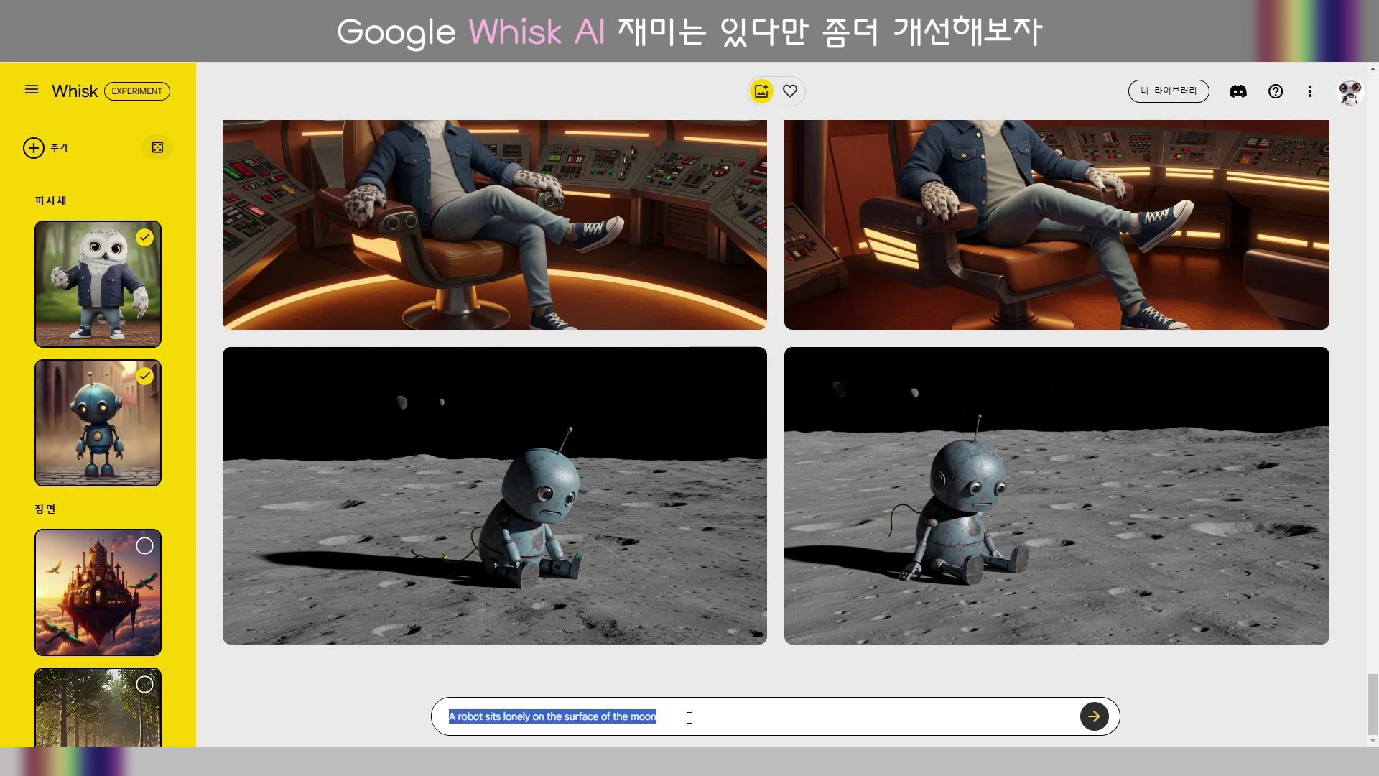
type("An owl in a spacesuit watching from afar as a robot sits lonely on the surface of the moon.")
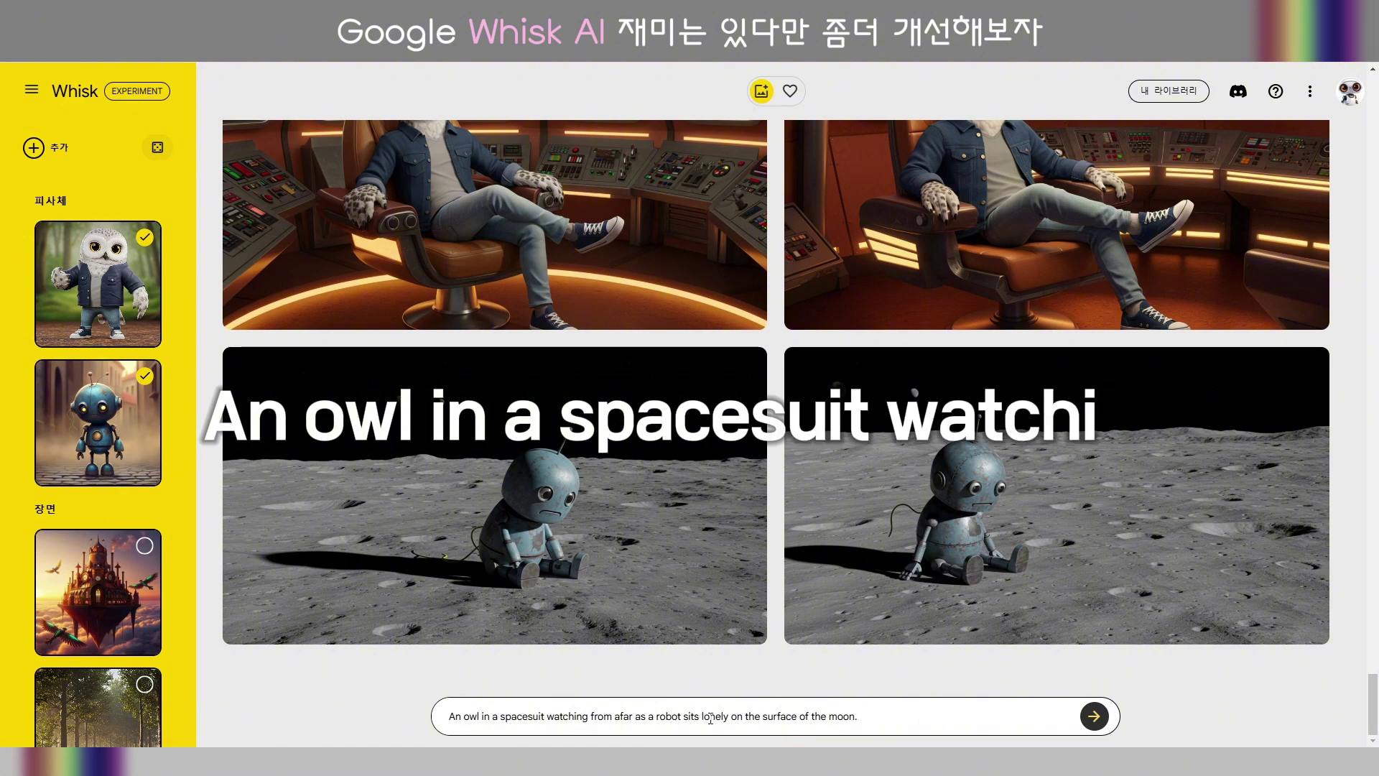
left_click(1095, 724)
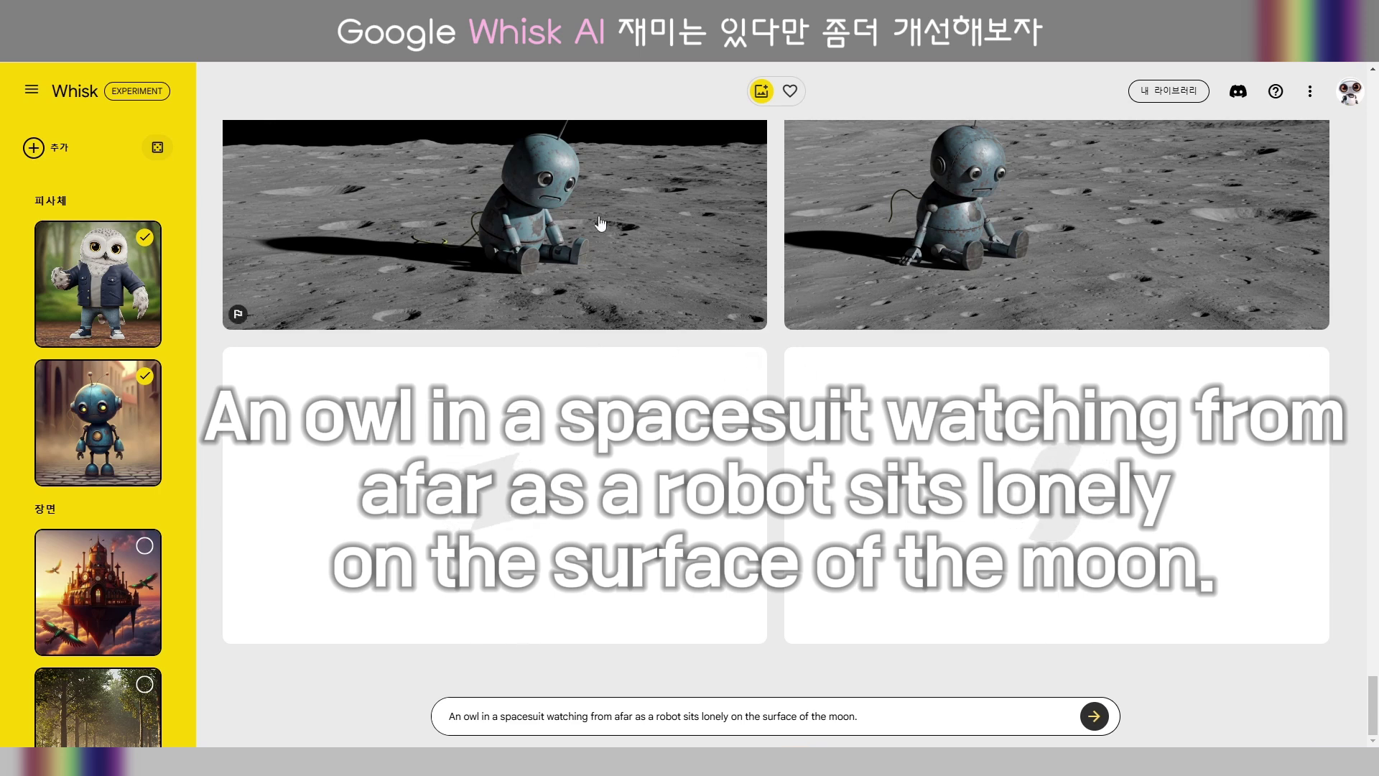
scroll(622, 394, "up", 1)
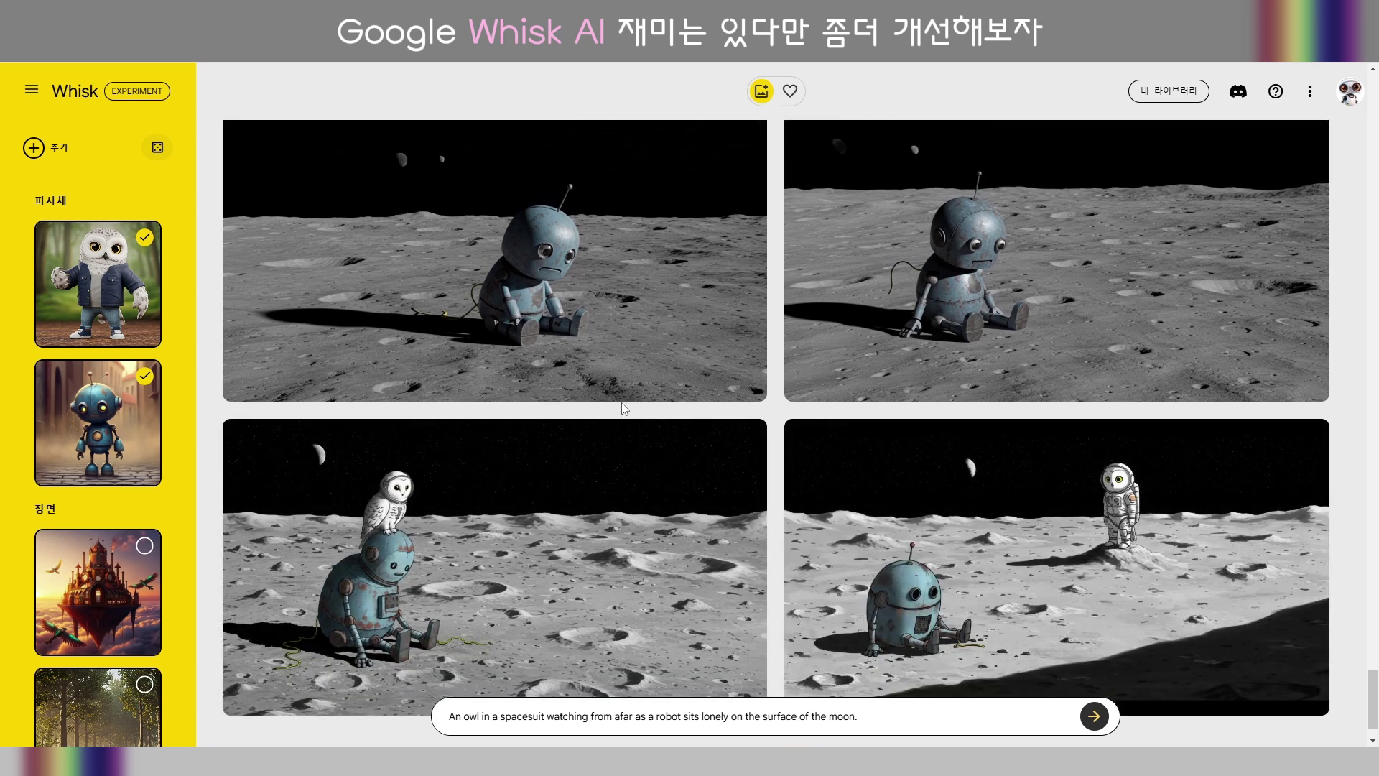
scroll(625, 404, "down", 1)
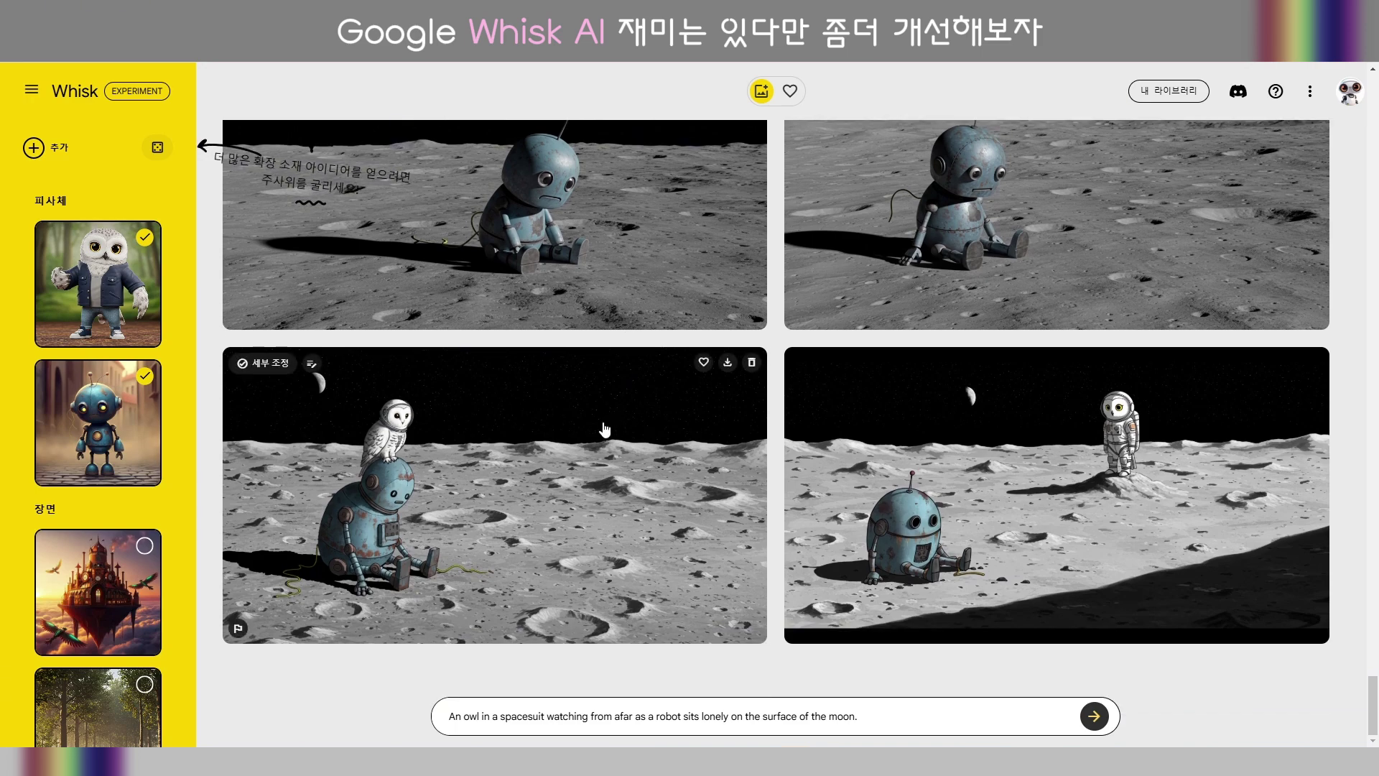
scroll(577, 435, "up", 2)
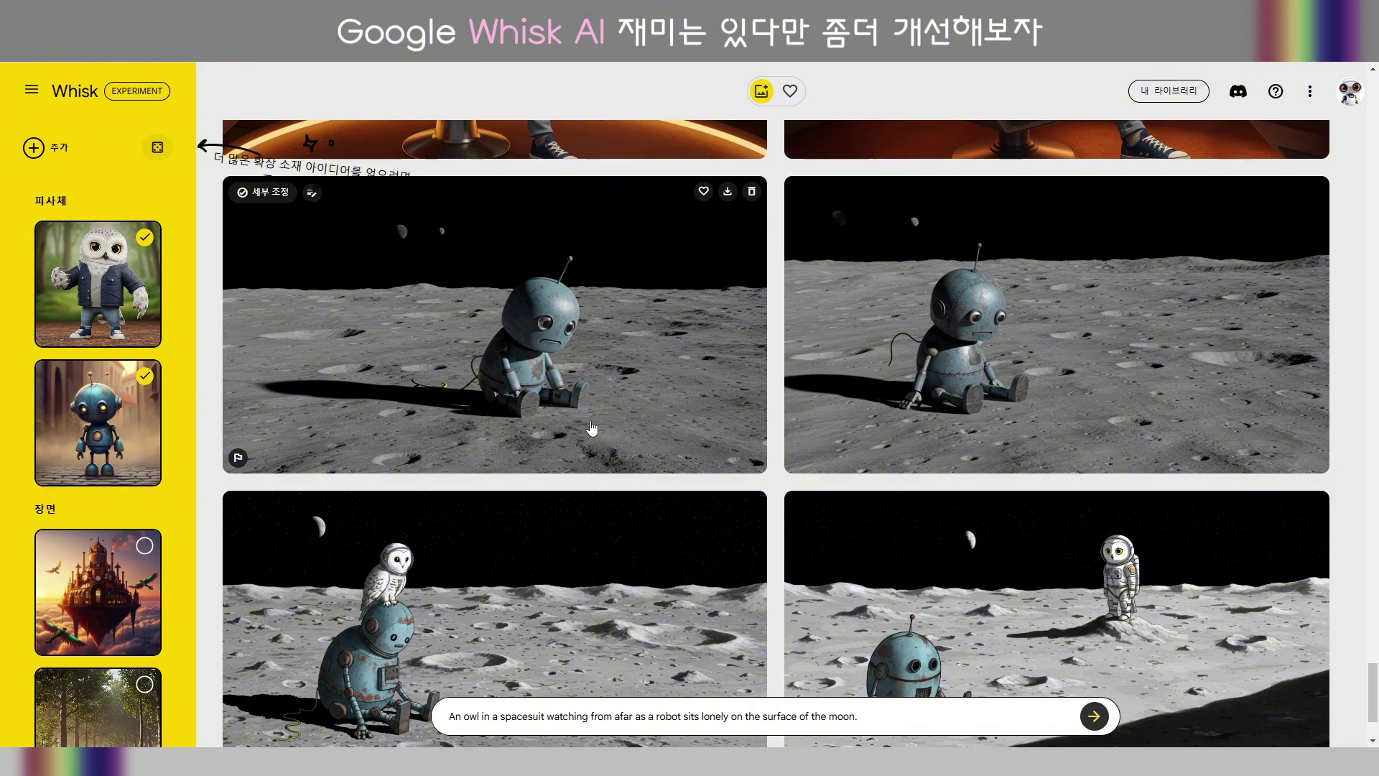
Copy the entire detail description of the generated image with the frowning robot alone on the moon, and close its details.
left_click(591, 393)
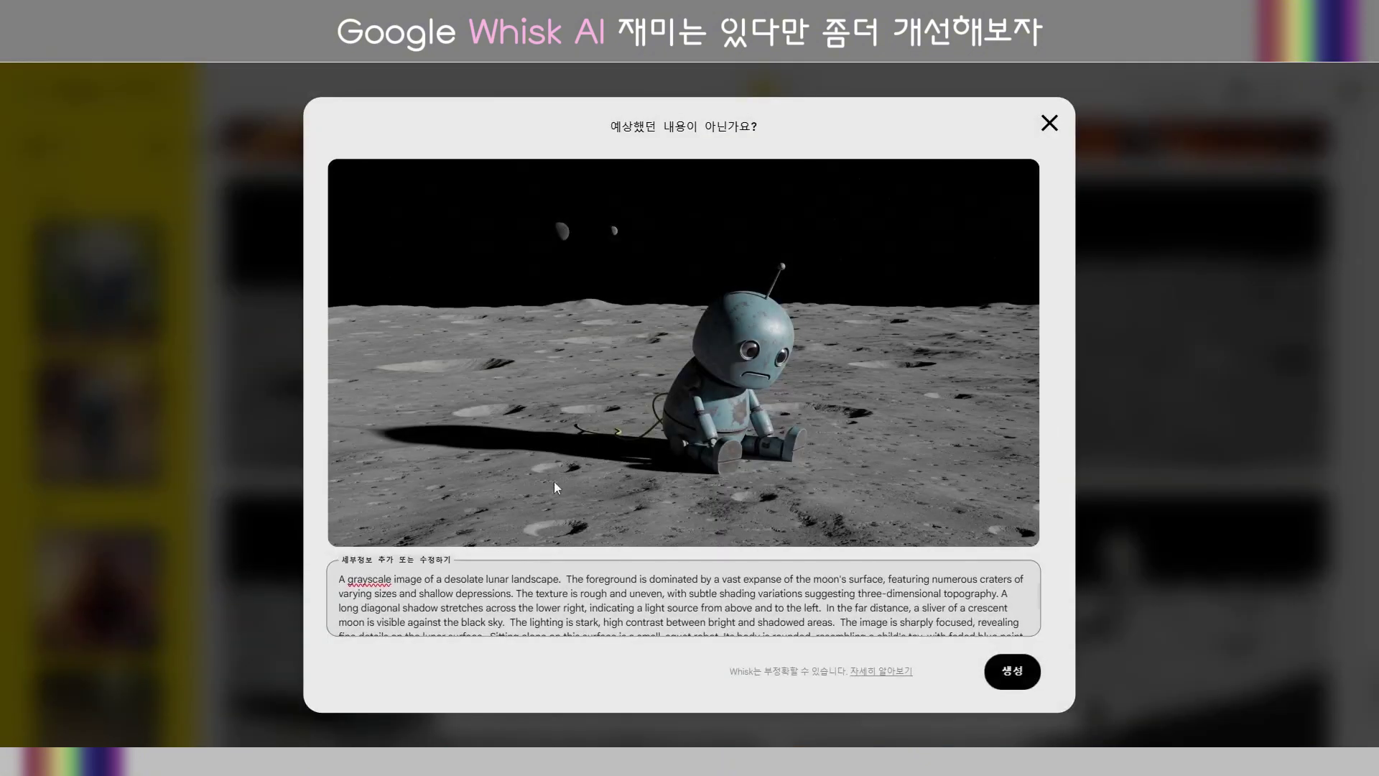
scroll(390, 575, "down", 1)
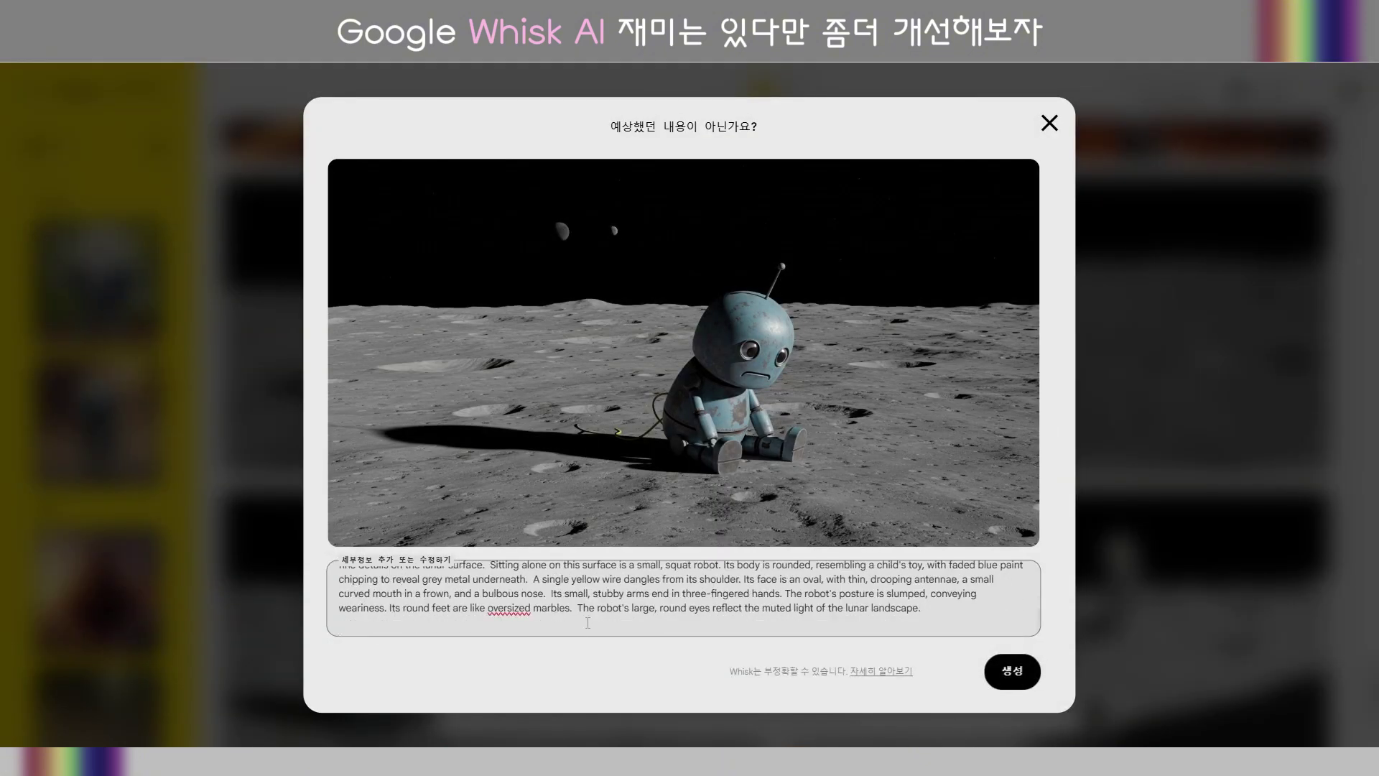
left_click_drag(938, 612, 372, 559)
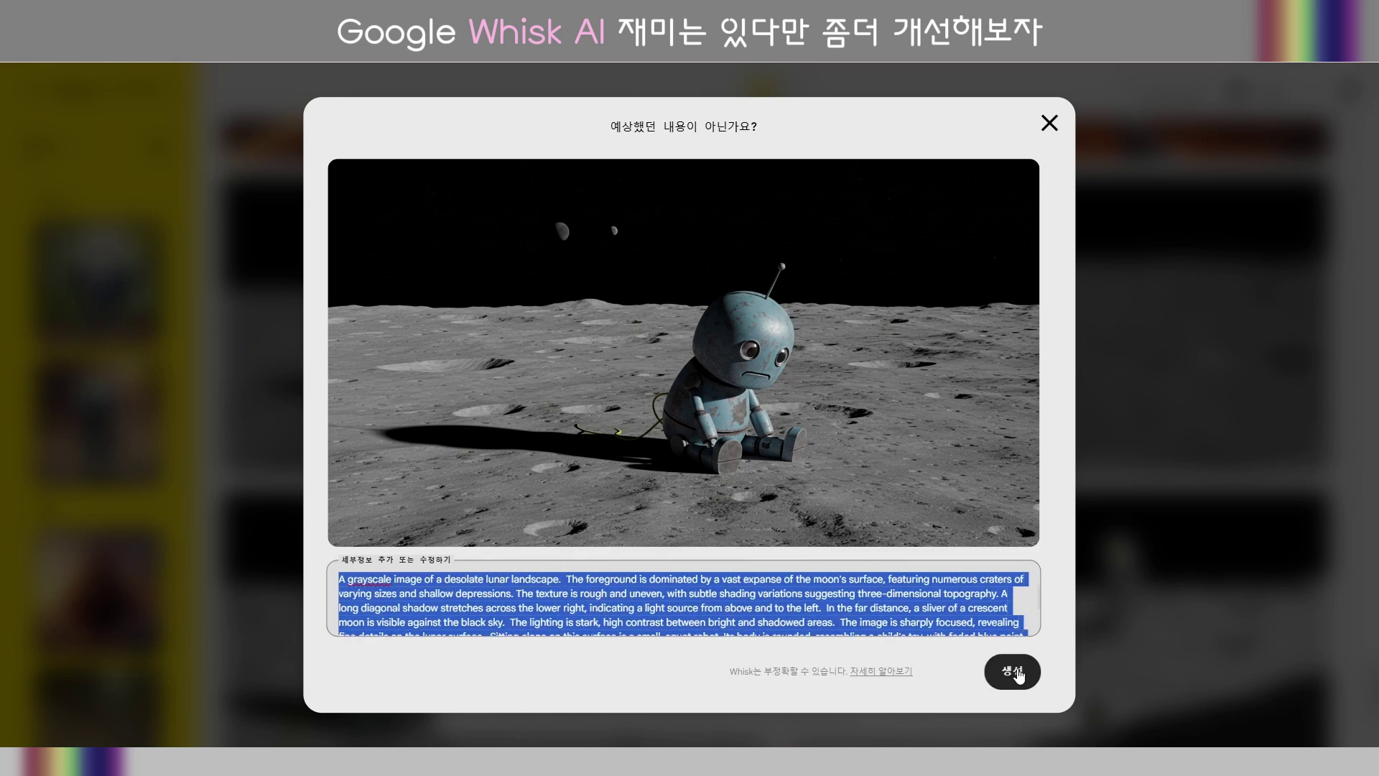
left_click(1047, 134)
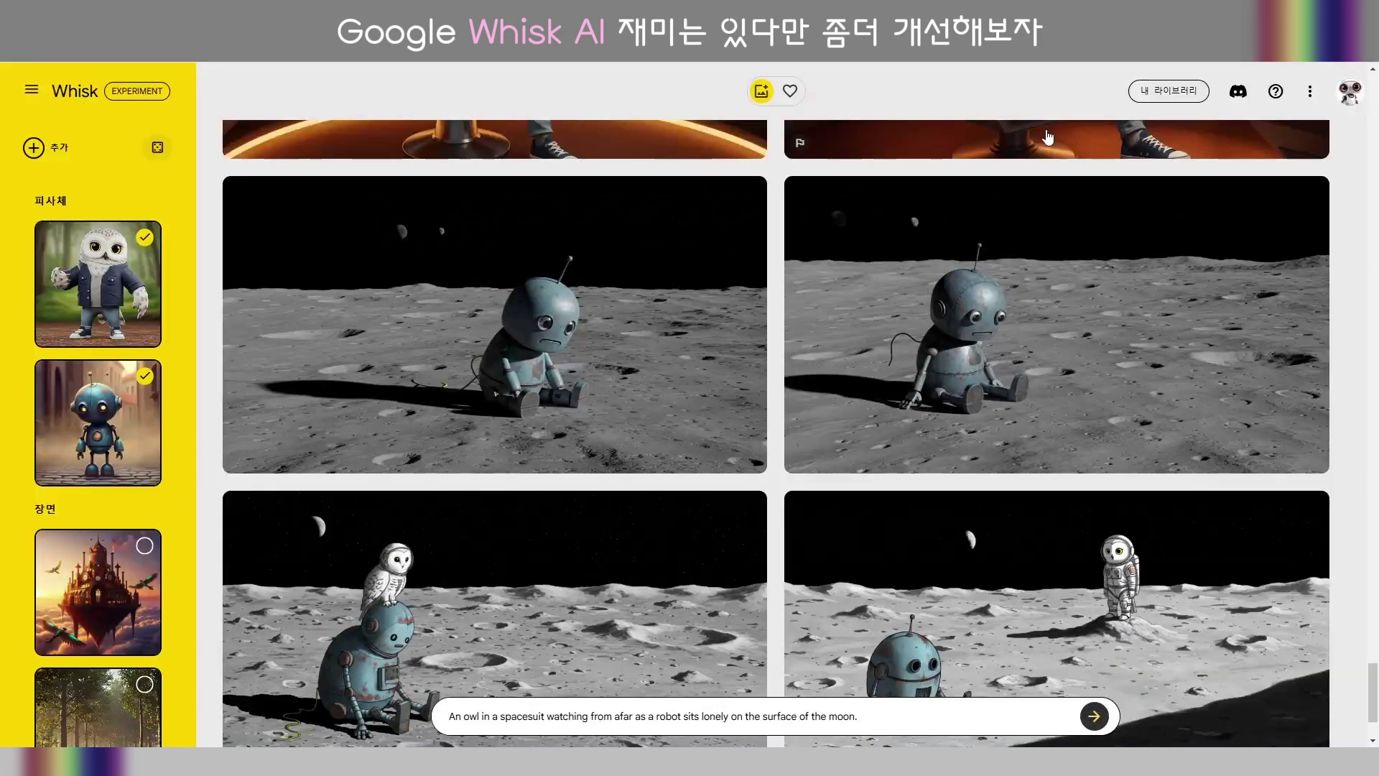
Open the details of the owl subject reference and copy its full description.
scroll(313, 265, "down", 5)
left_click(267, 271)
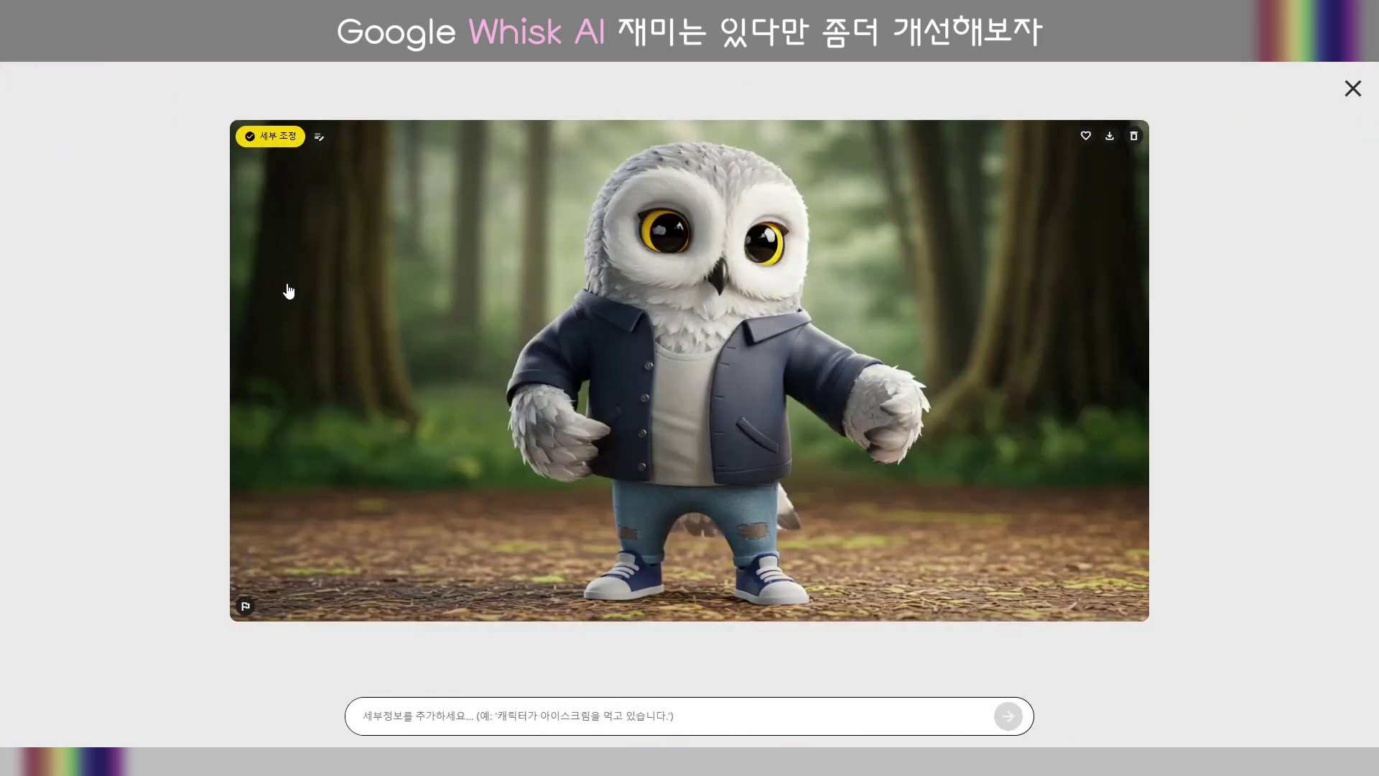
left_click(318, 139)
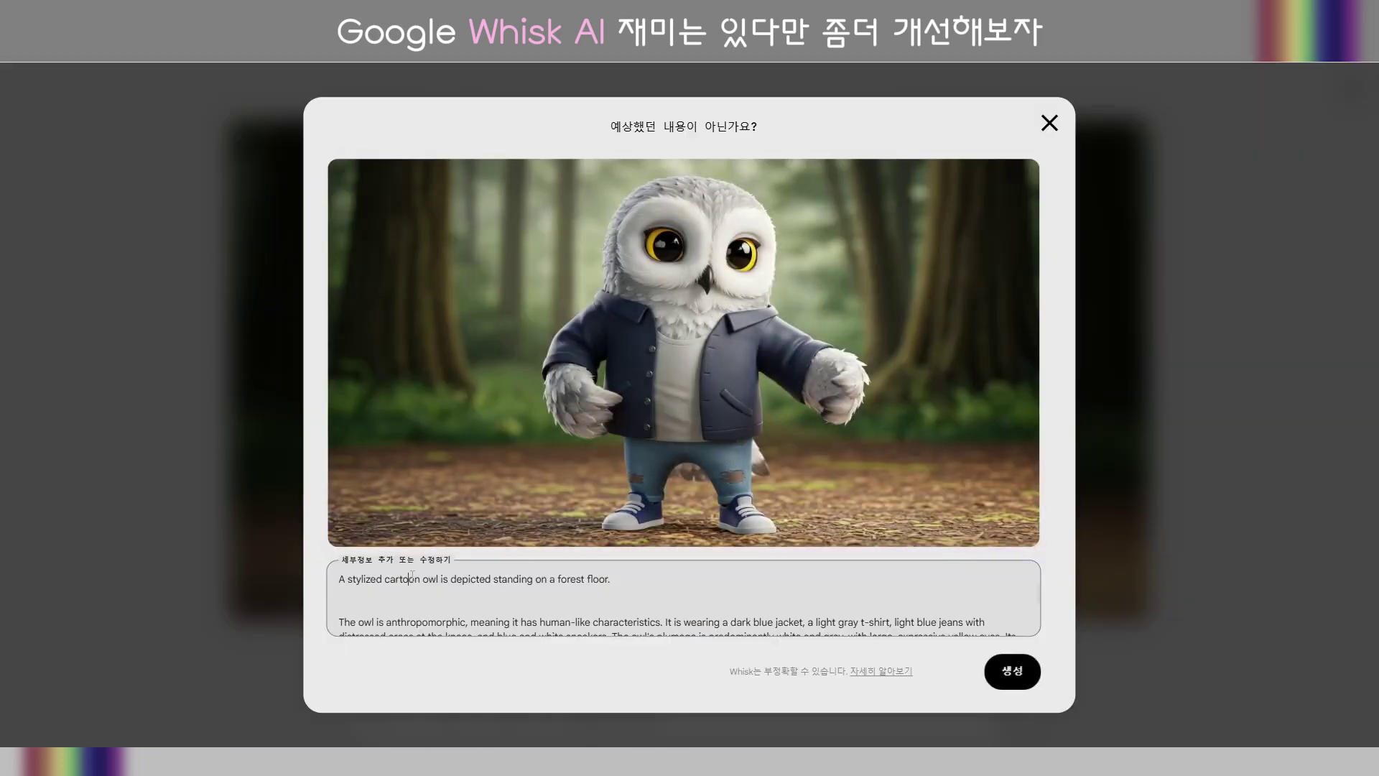
left_click_drag(337, 581, 491, 658)
key("ctrl+c")
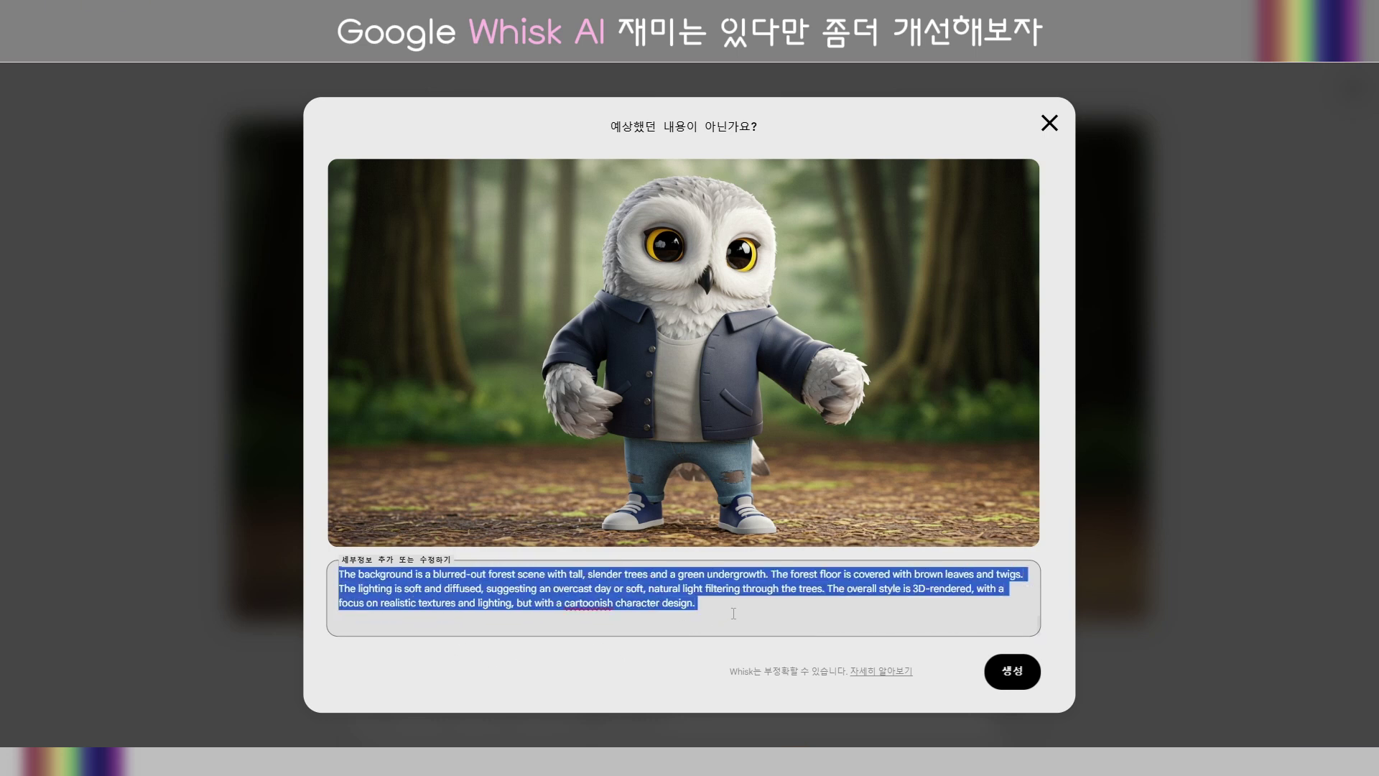
Switch to DeepL and paste the owl description below the lunar robot text, separated by a blank line.
key("alt+Tab")
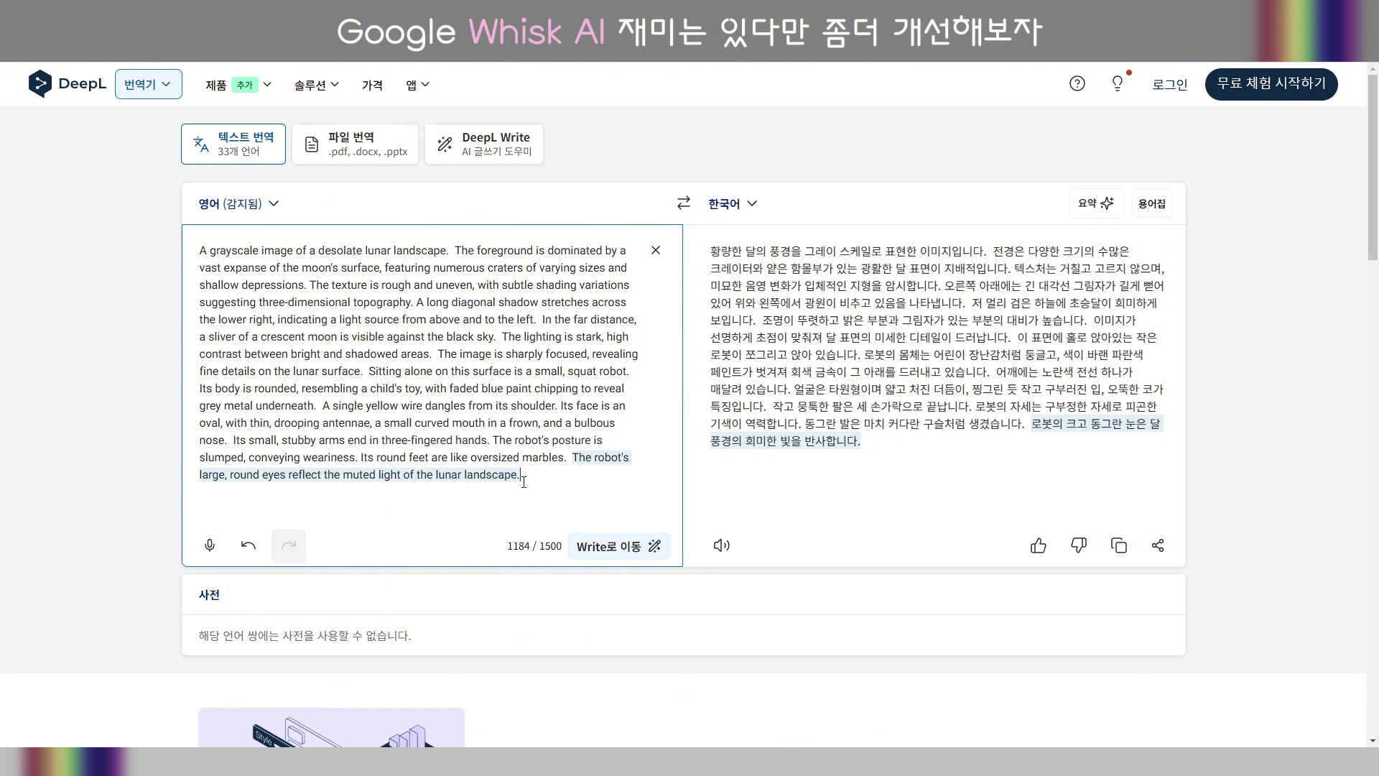
key("Return")
key("Return")
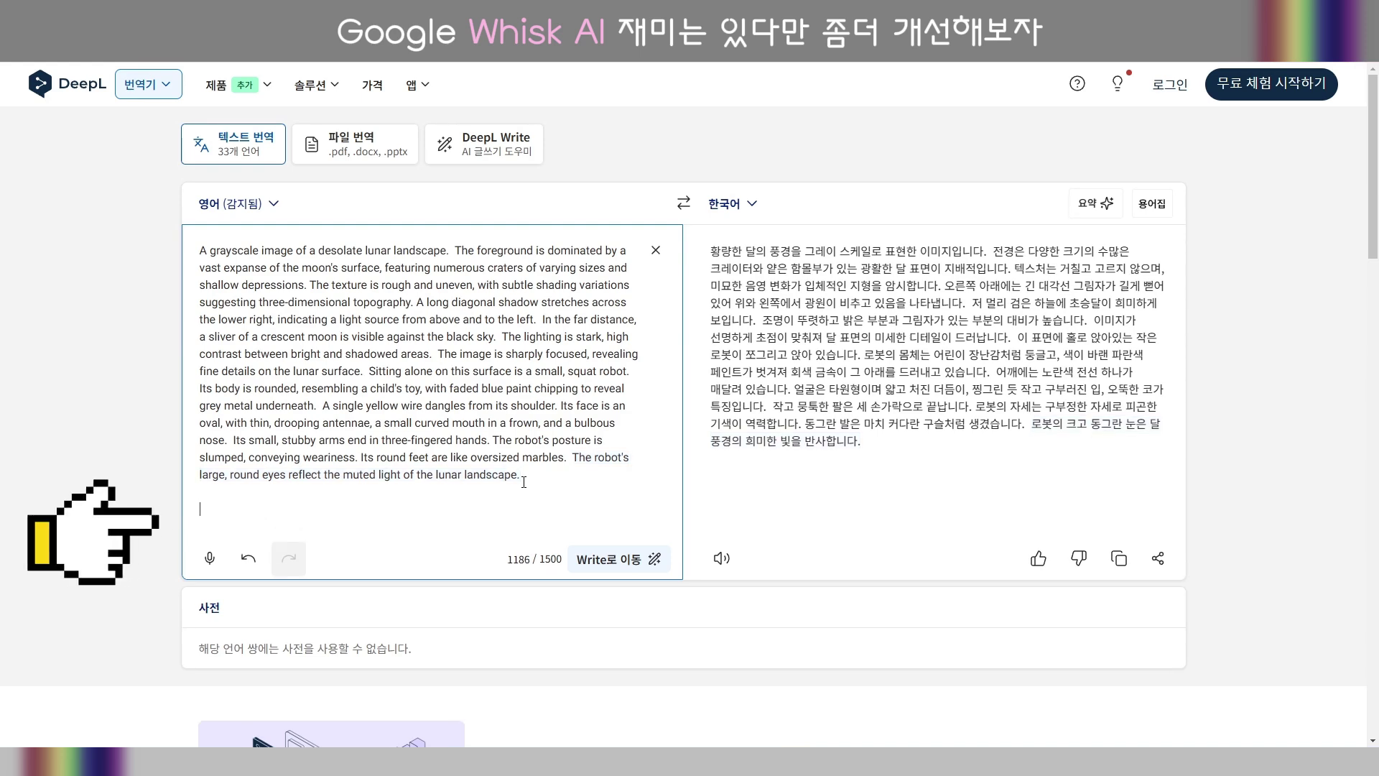
key("ctrl+v")
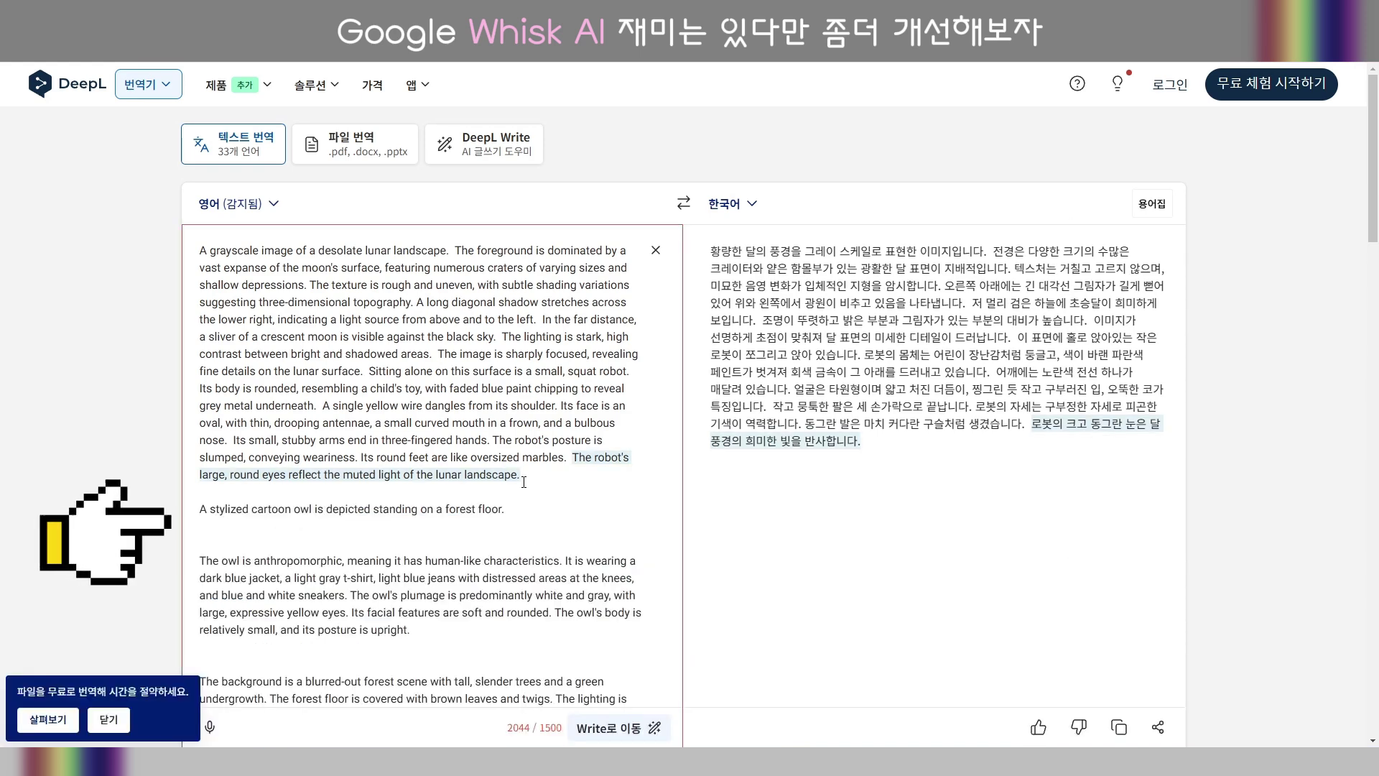
Swap the translation direction to Korean to English and change the owl's forest floor location to "달표면에".
left_click(683, 204)
scroll(493, 452, "down", 5)
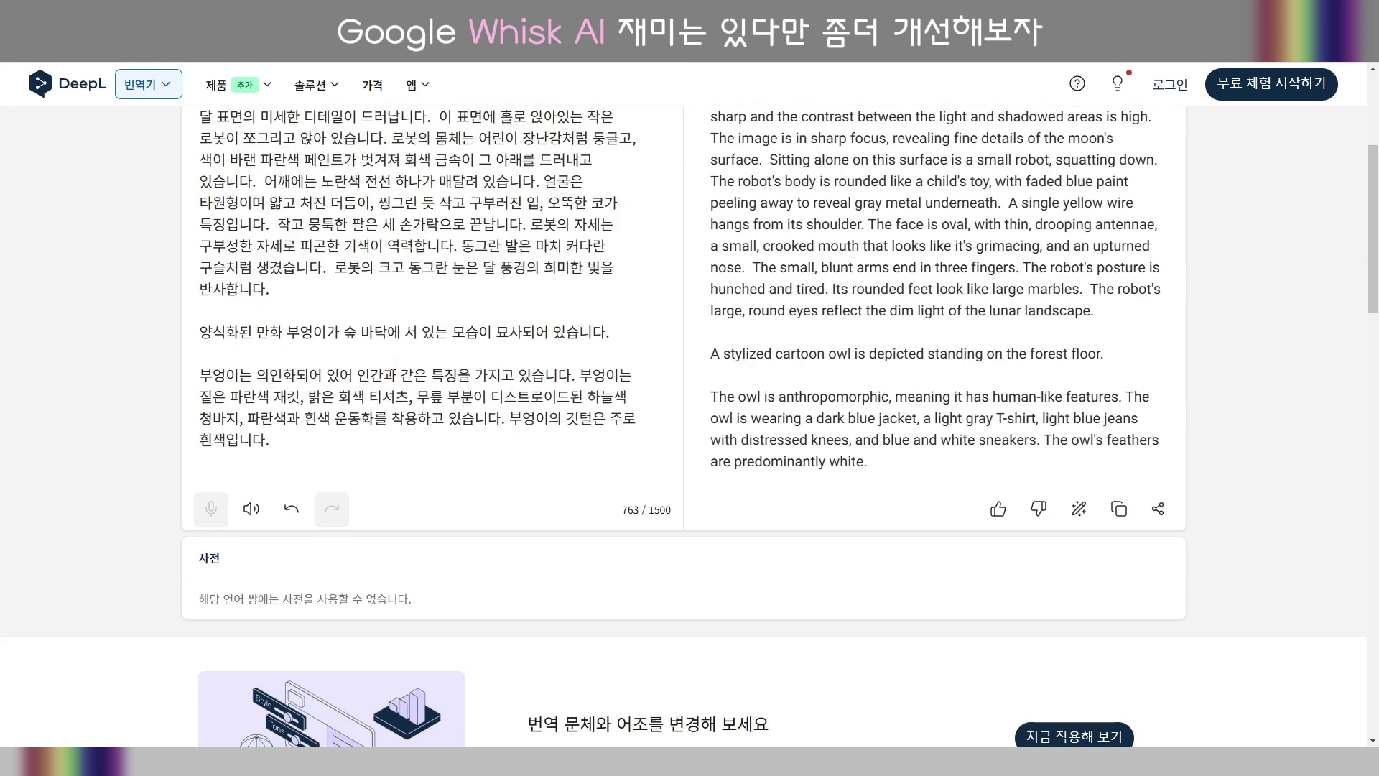
left_click_drag(346, 331, 410, 335)
type("달표면에")
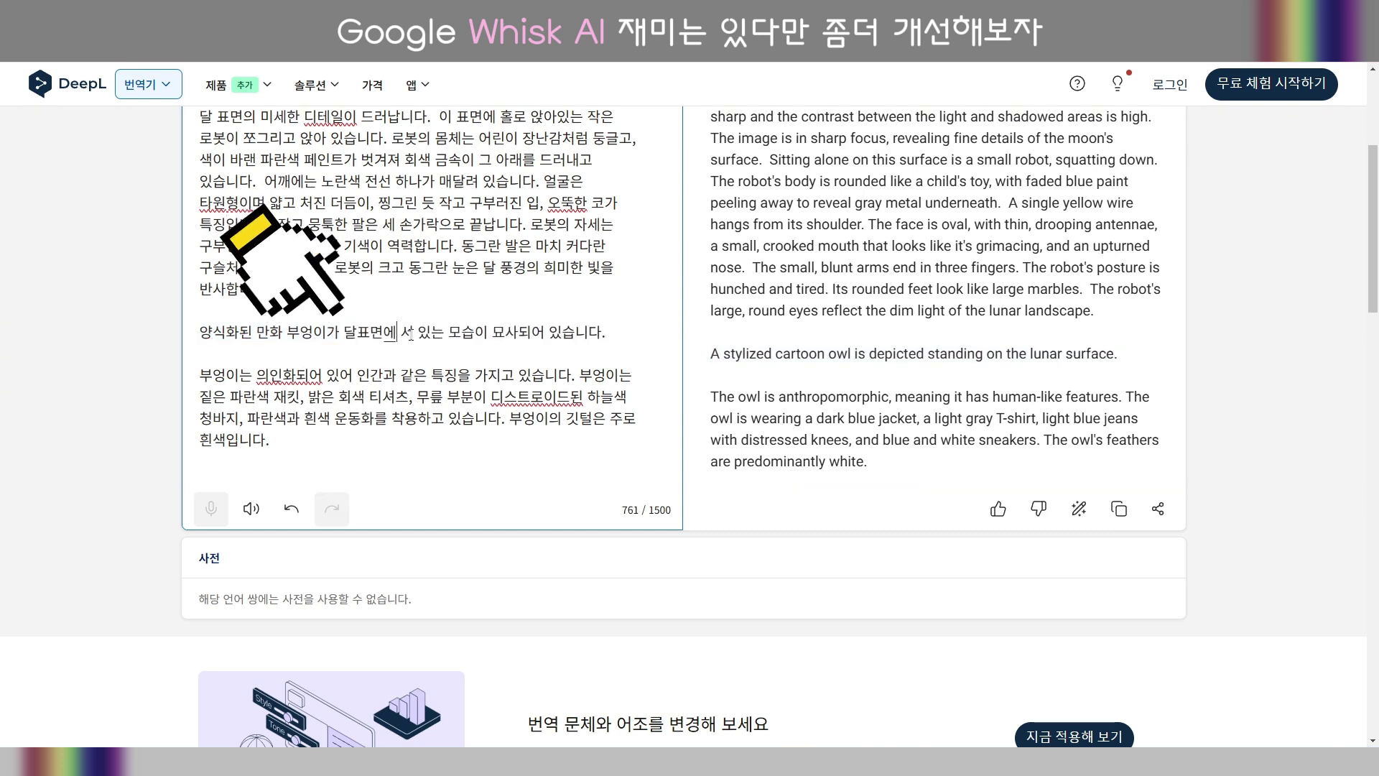
Replace the owl's jacket, T-shirt, jeans and sneakers in the Korean text with "우주복을".
left_click_drag(387, 418, 193, 396)
type("우주복을 ㅇ 착용하고 있습니다. 부엉이의 깃털은 주로 흰색입니다.")
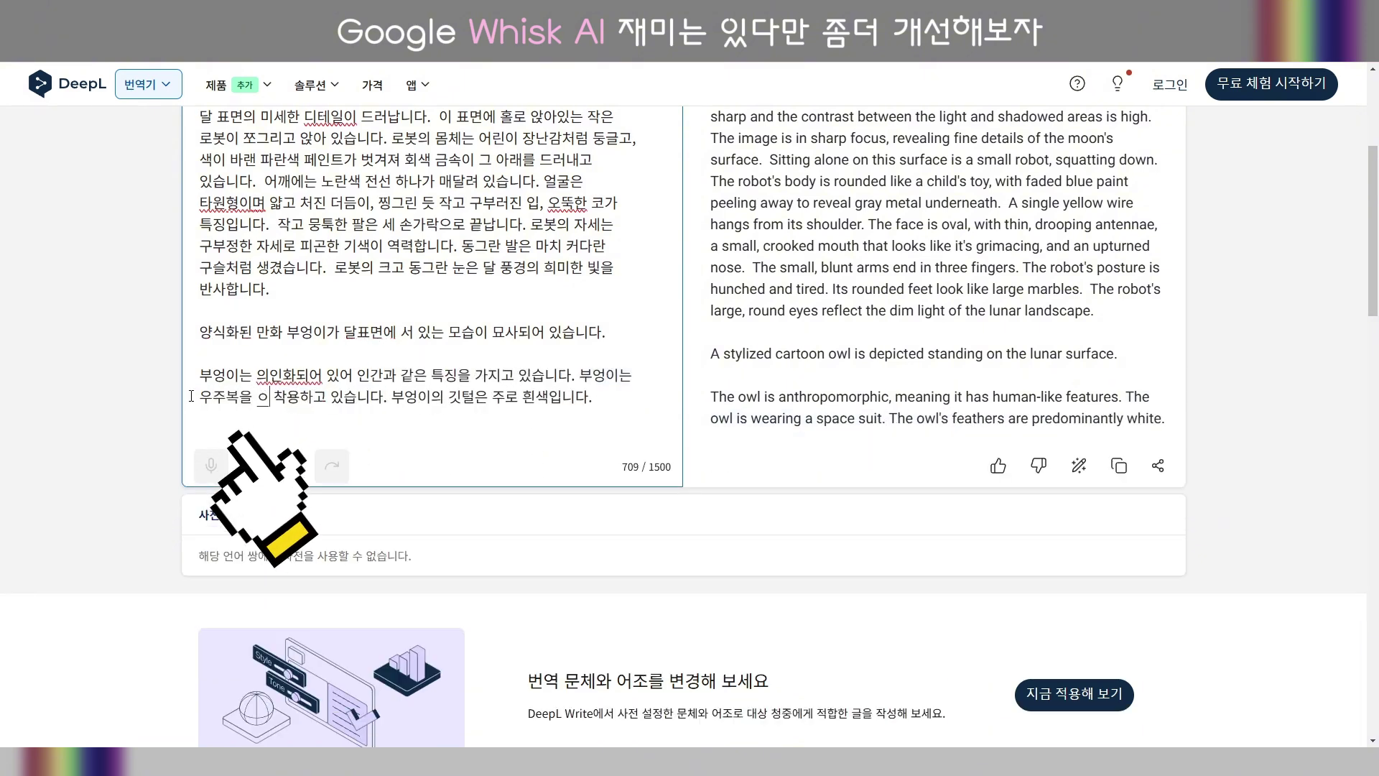
key("BackSpace")
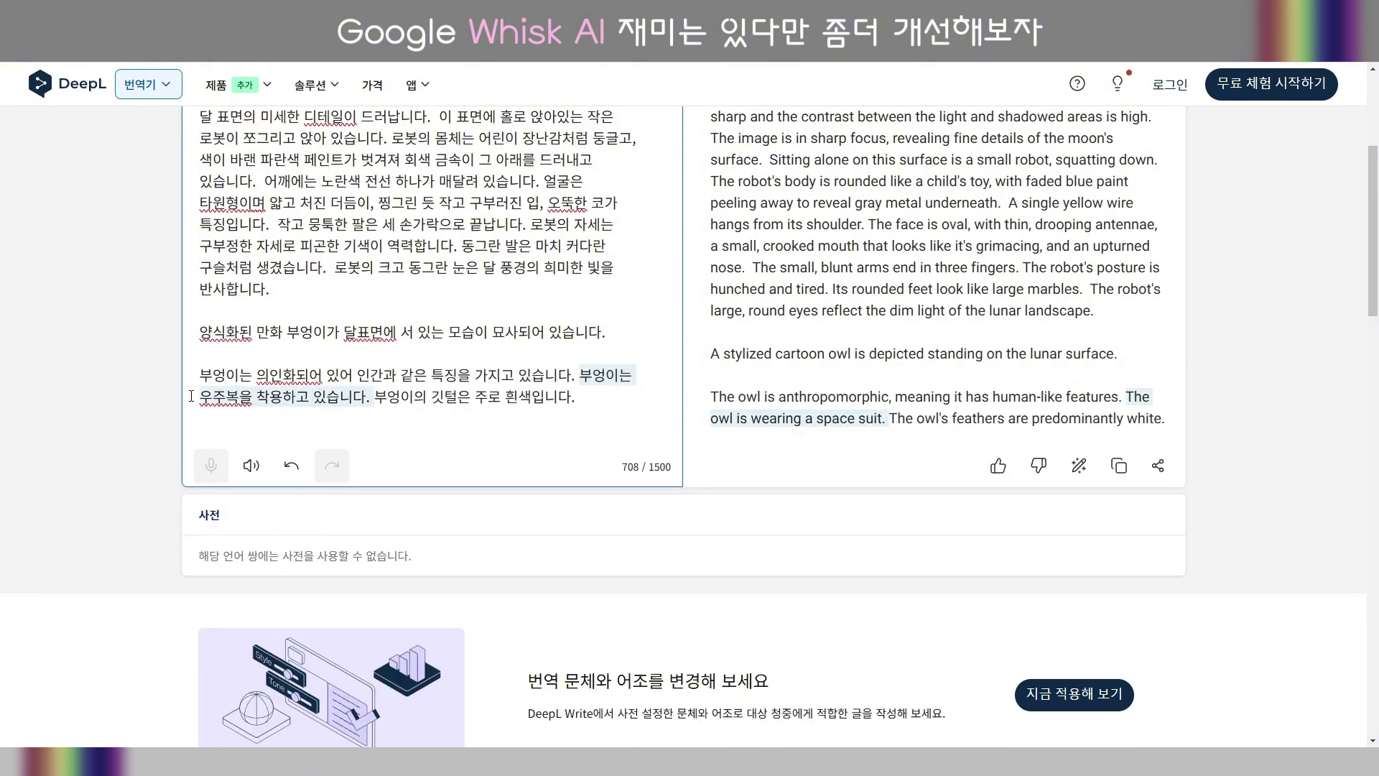
left_click(610, 400)
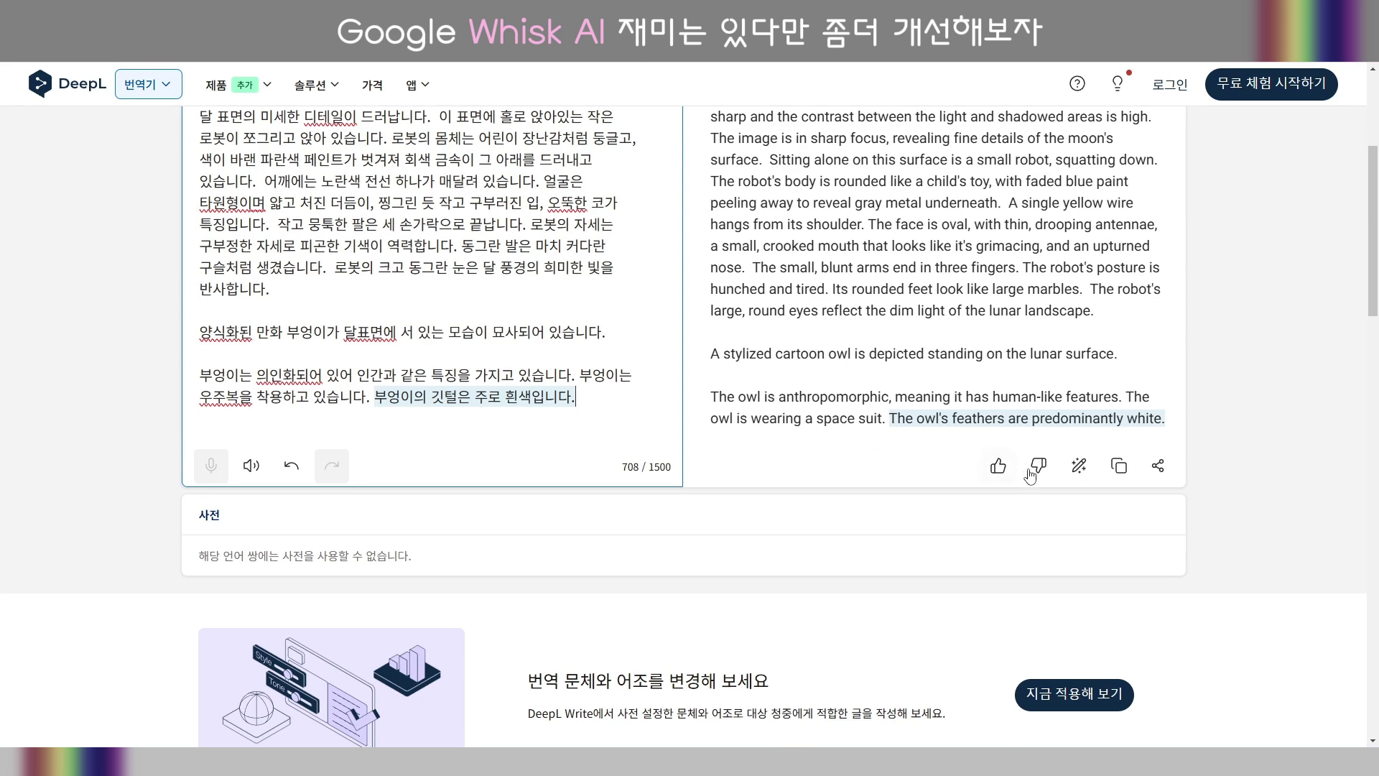
Copy the English translation, switch to Whisk and generate images using it as the prompt.
left_click(1118, 465)
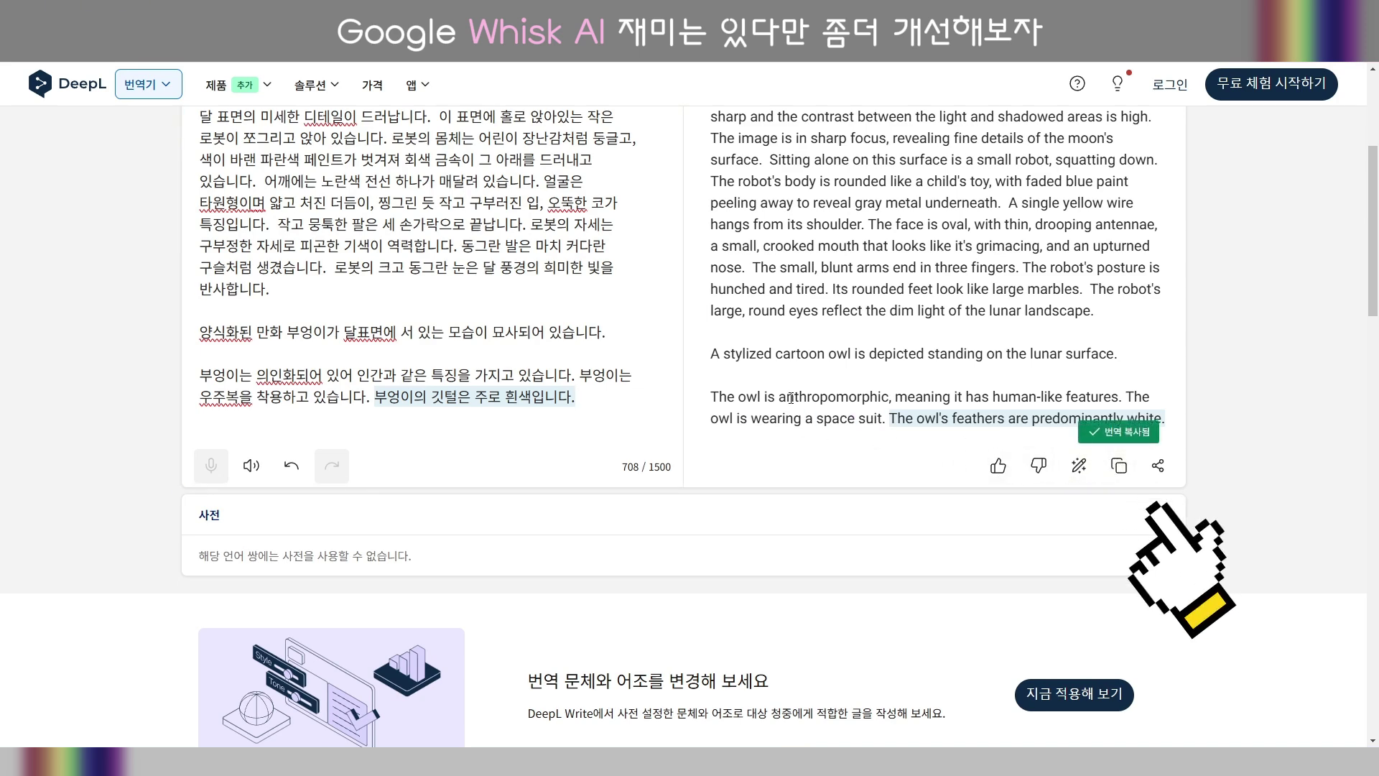
scroll(748, 380, "up", 4)
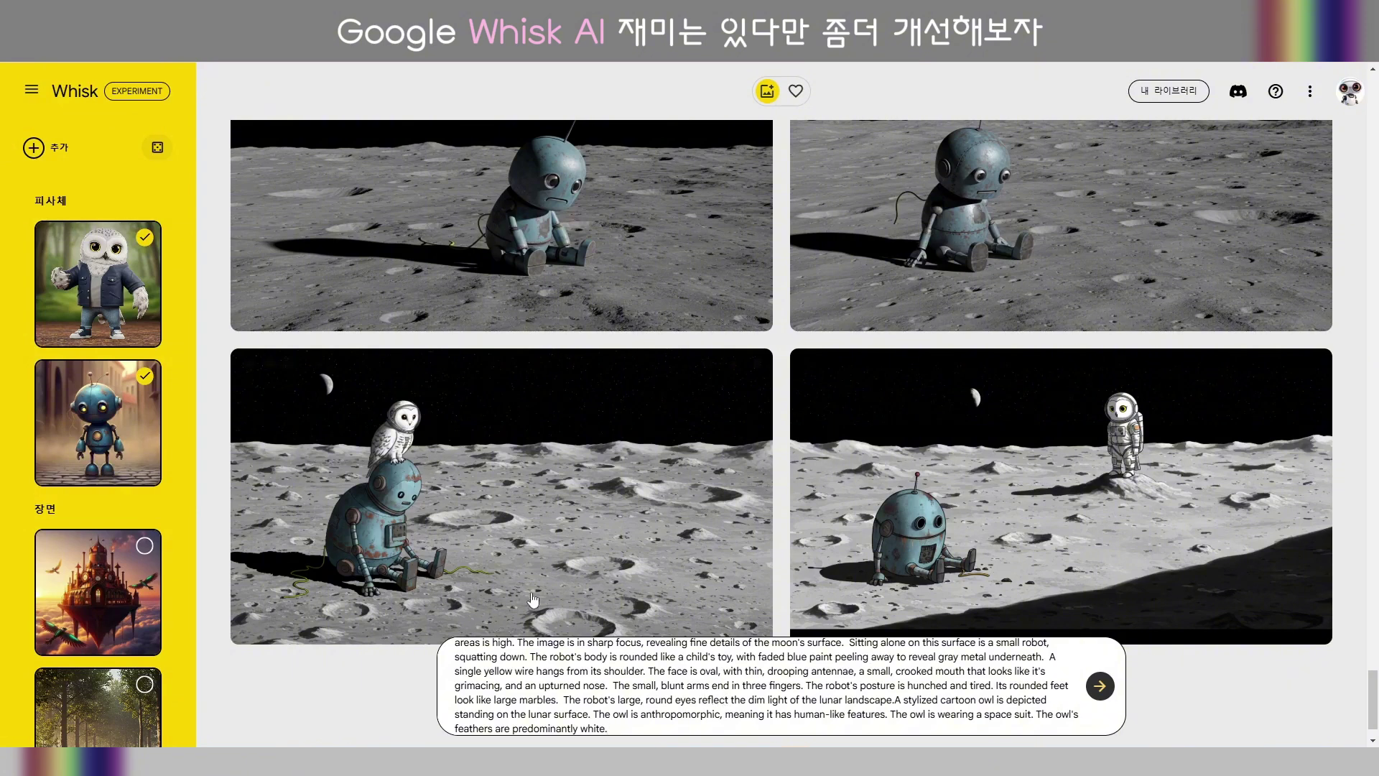
scroll(175, 473, "down", 2)
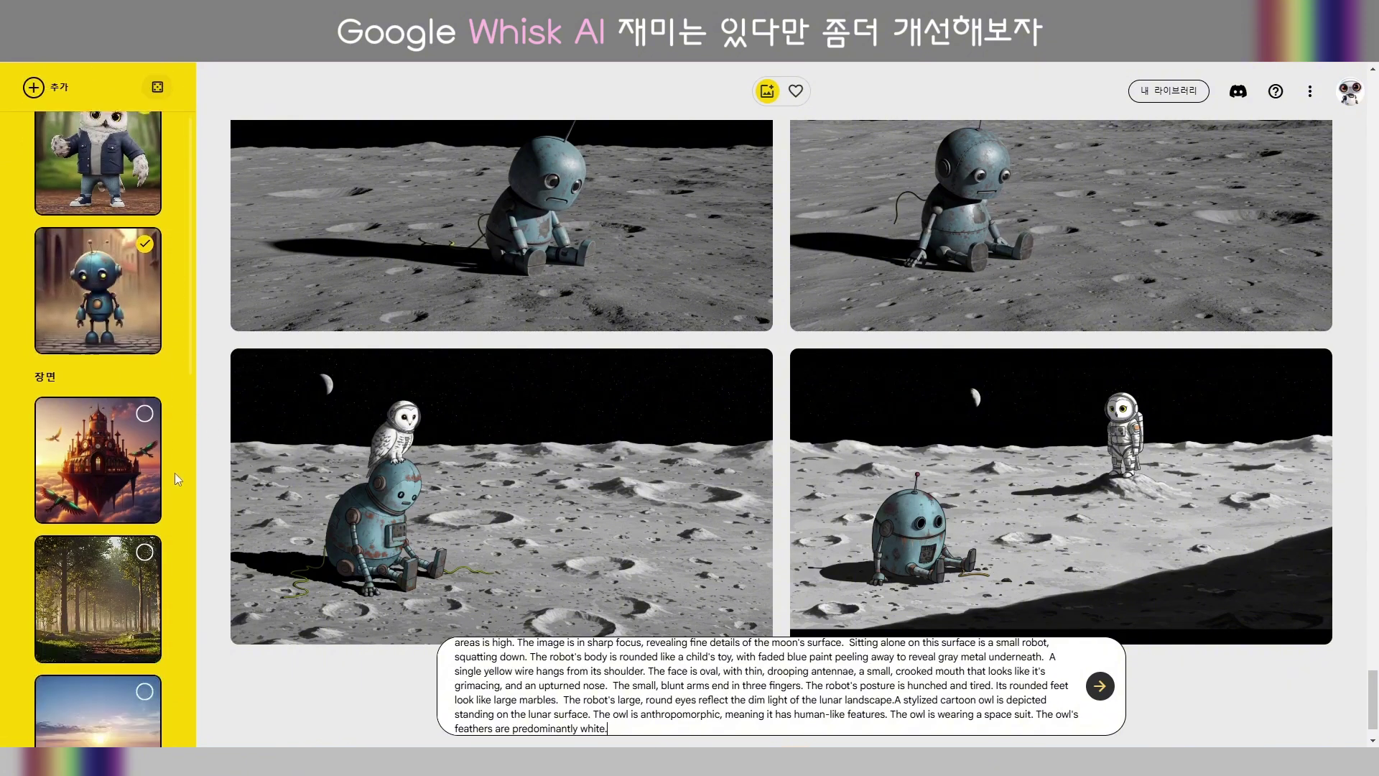
scroll(174, 472, "down", 3)
scroll(201, 483, "down", 1)
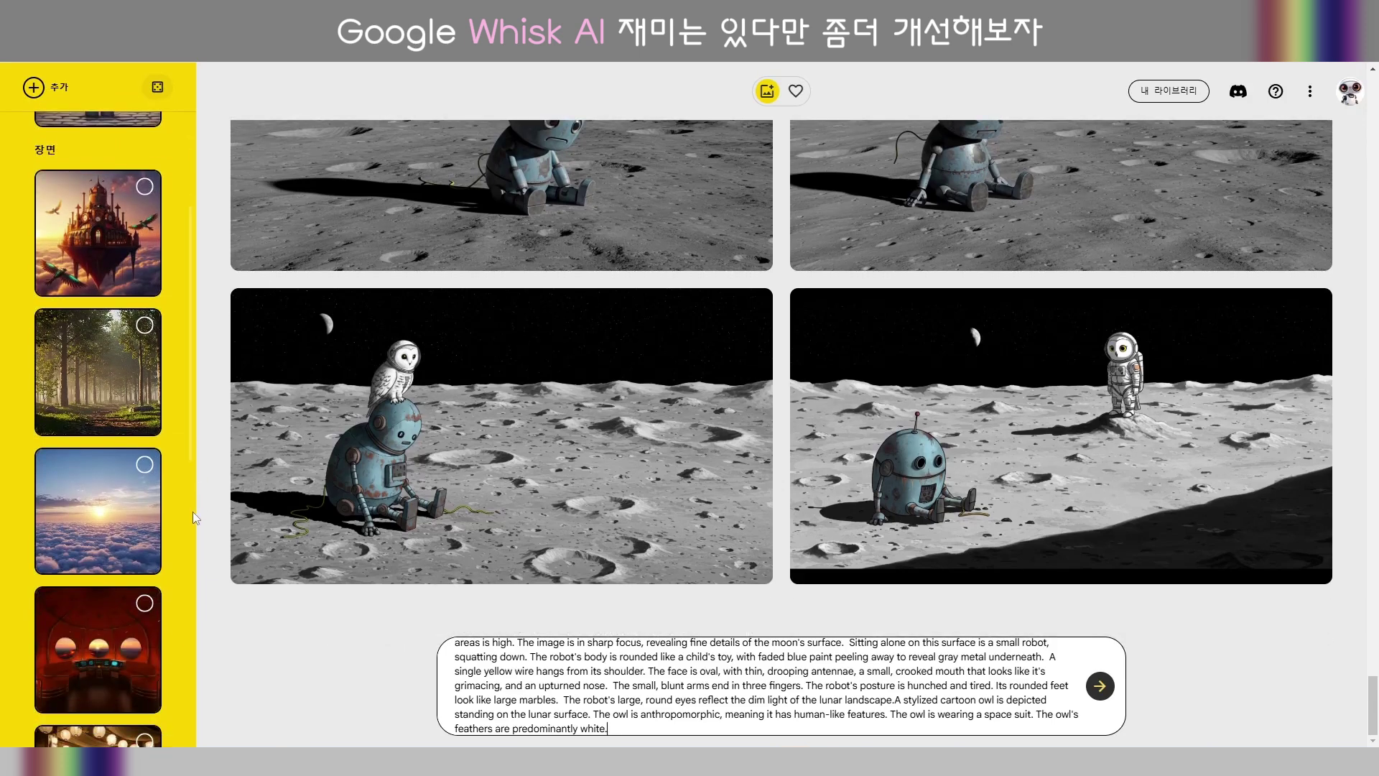
scroll(179, 516, "down", 6)
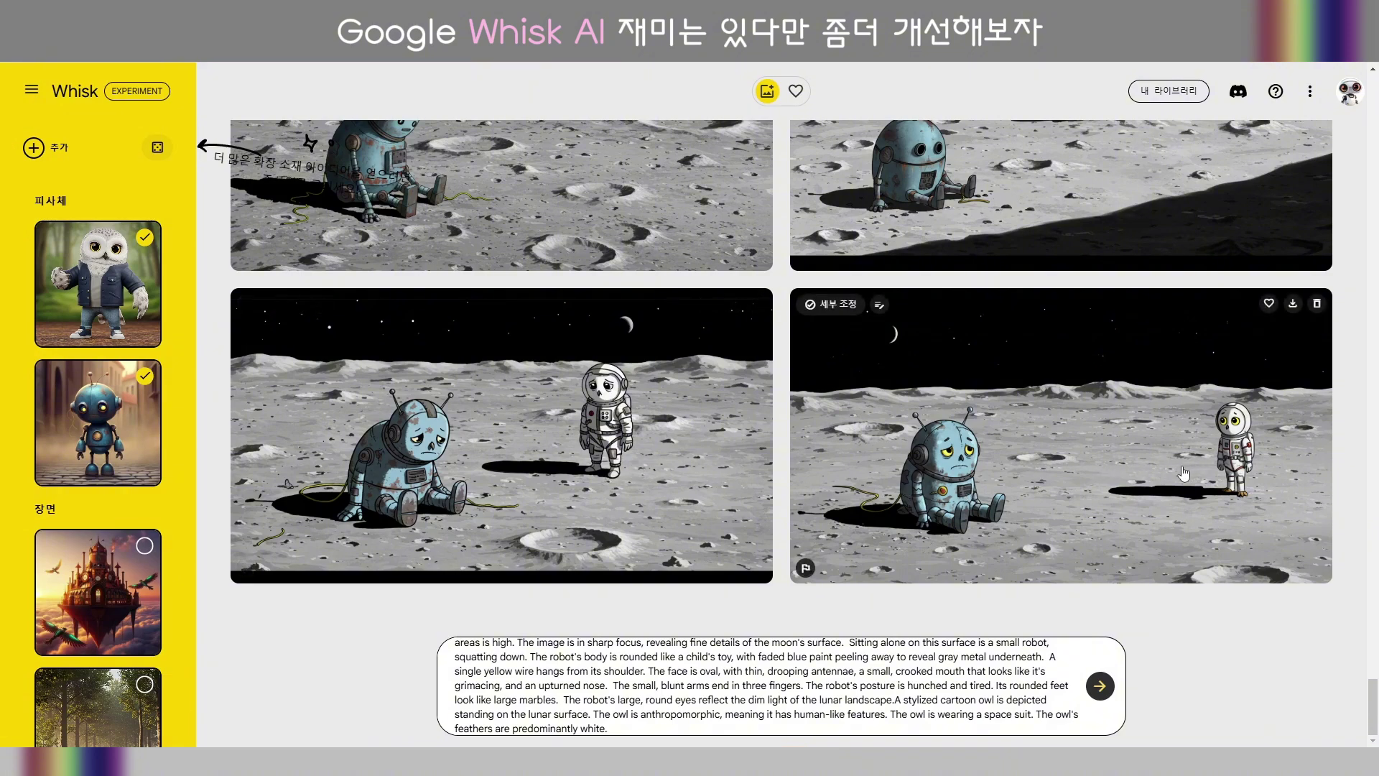
Append the translated paragraphs about the owl in a space suit to the lone robot image's description and regenerate it.
scroll(1184, 473, "up", 7)
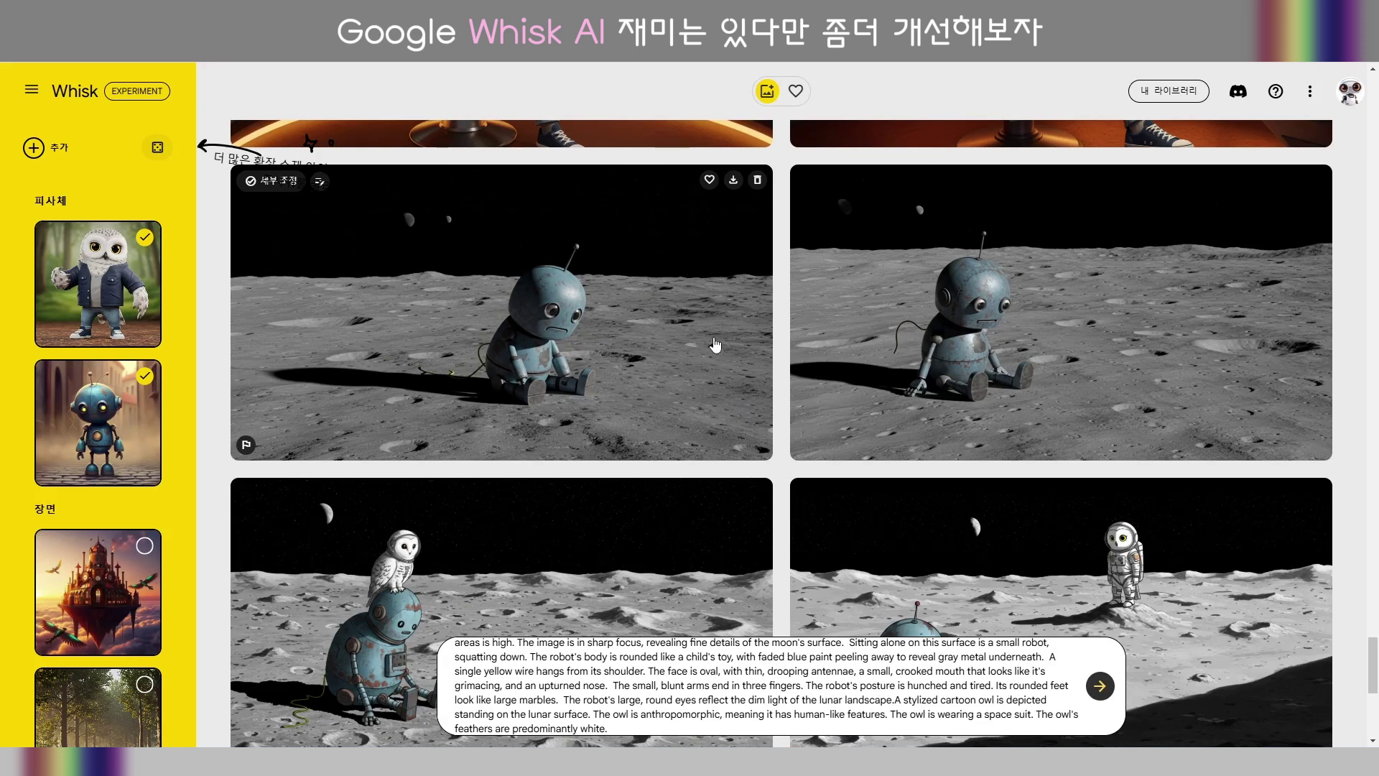
left_click(713, 343)
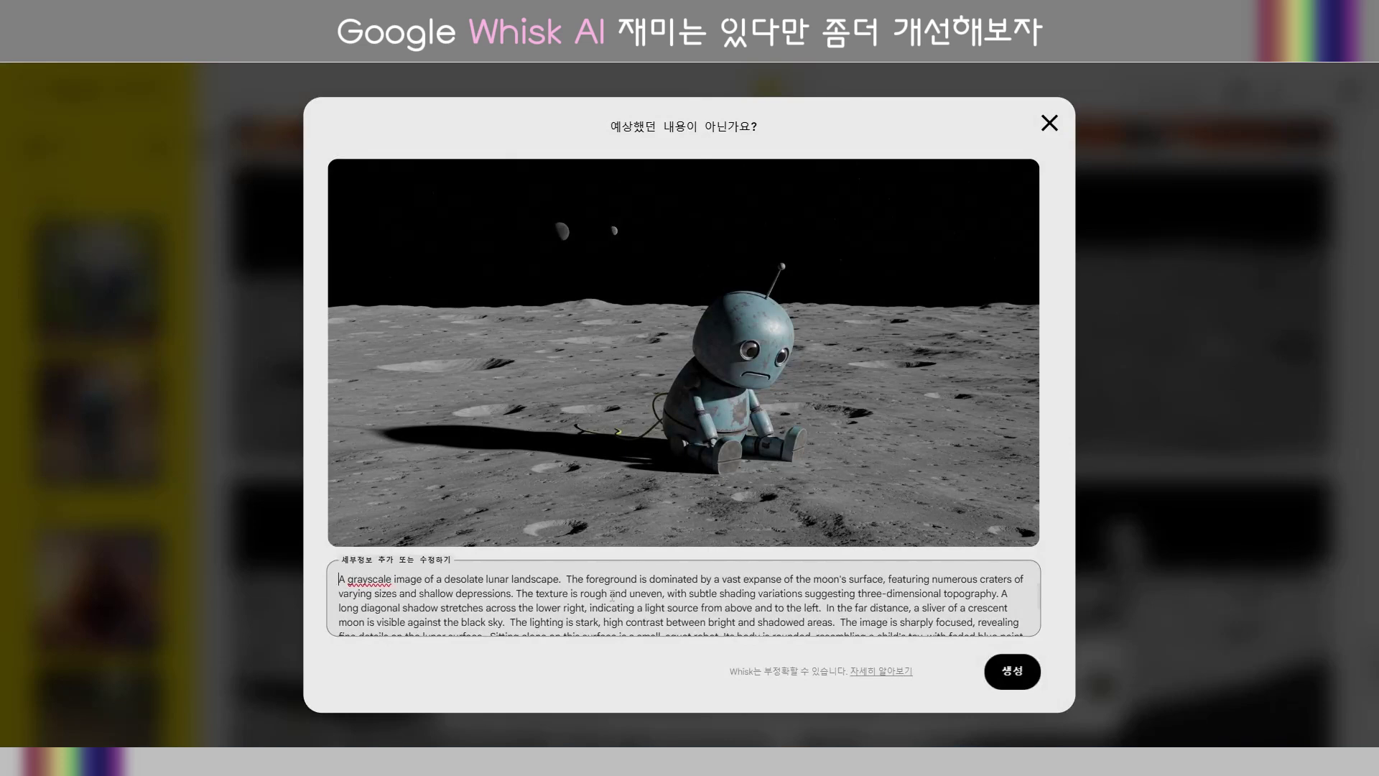
scroll(612, 595, "down", 2)
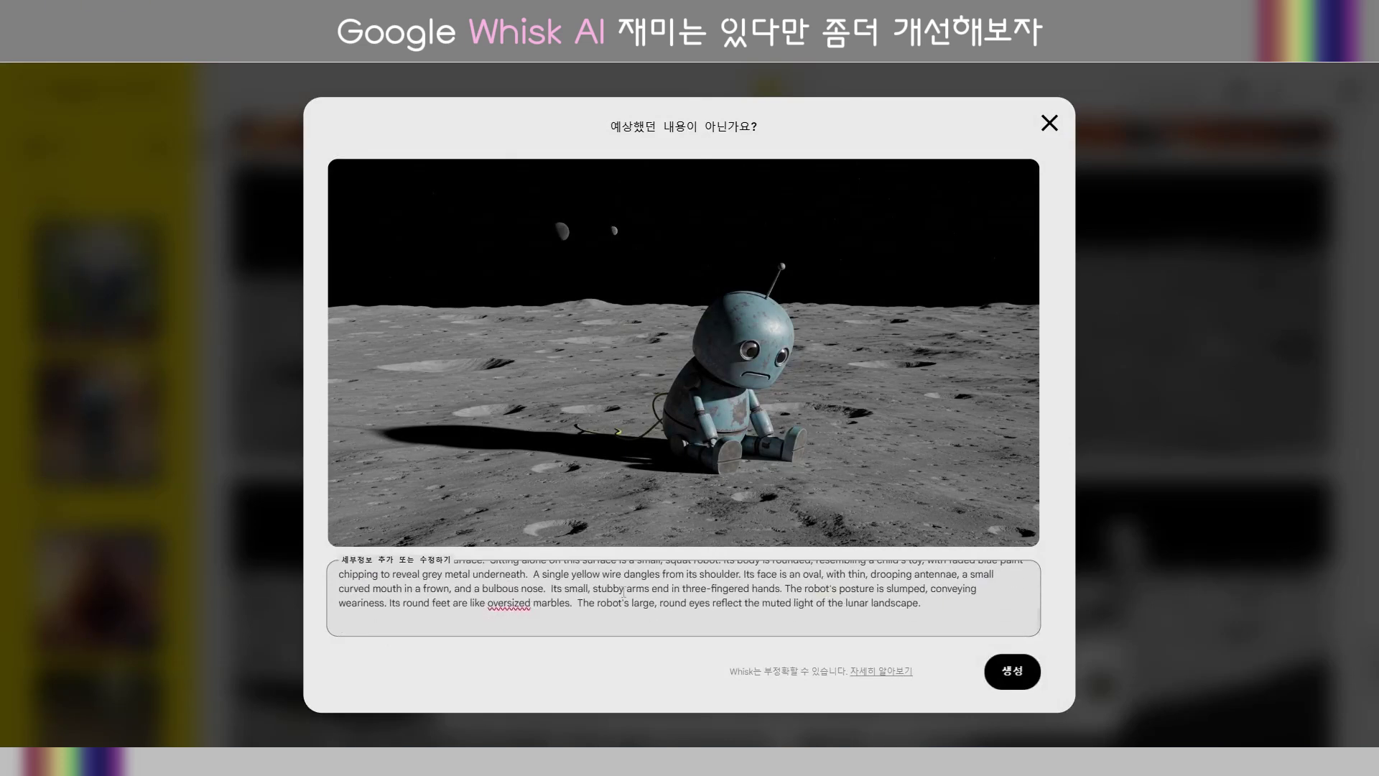
left_click(953, 604)
key("ctrl+v")
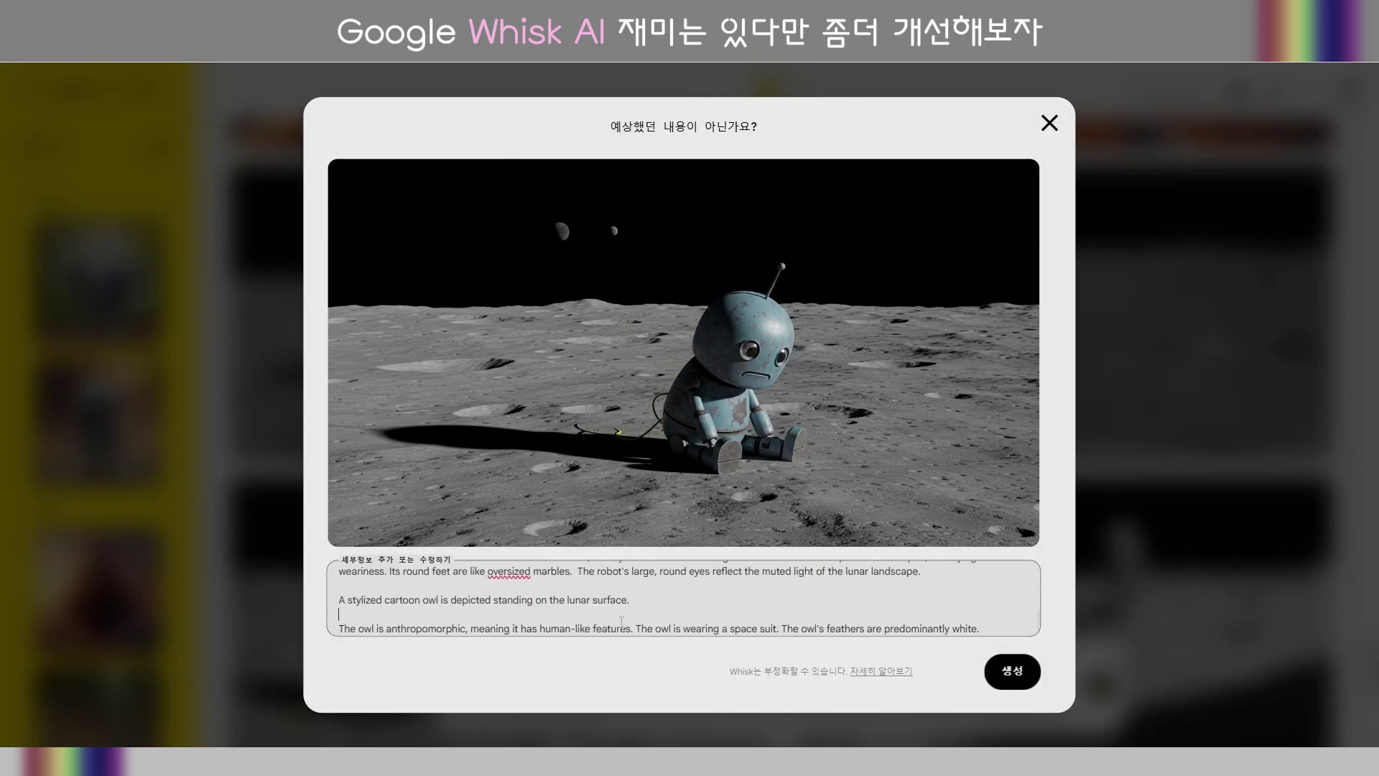
key("BackSpace")
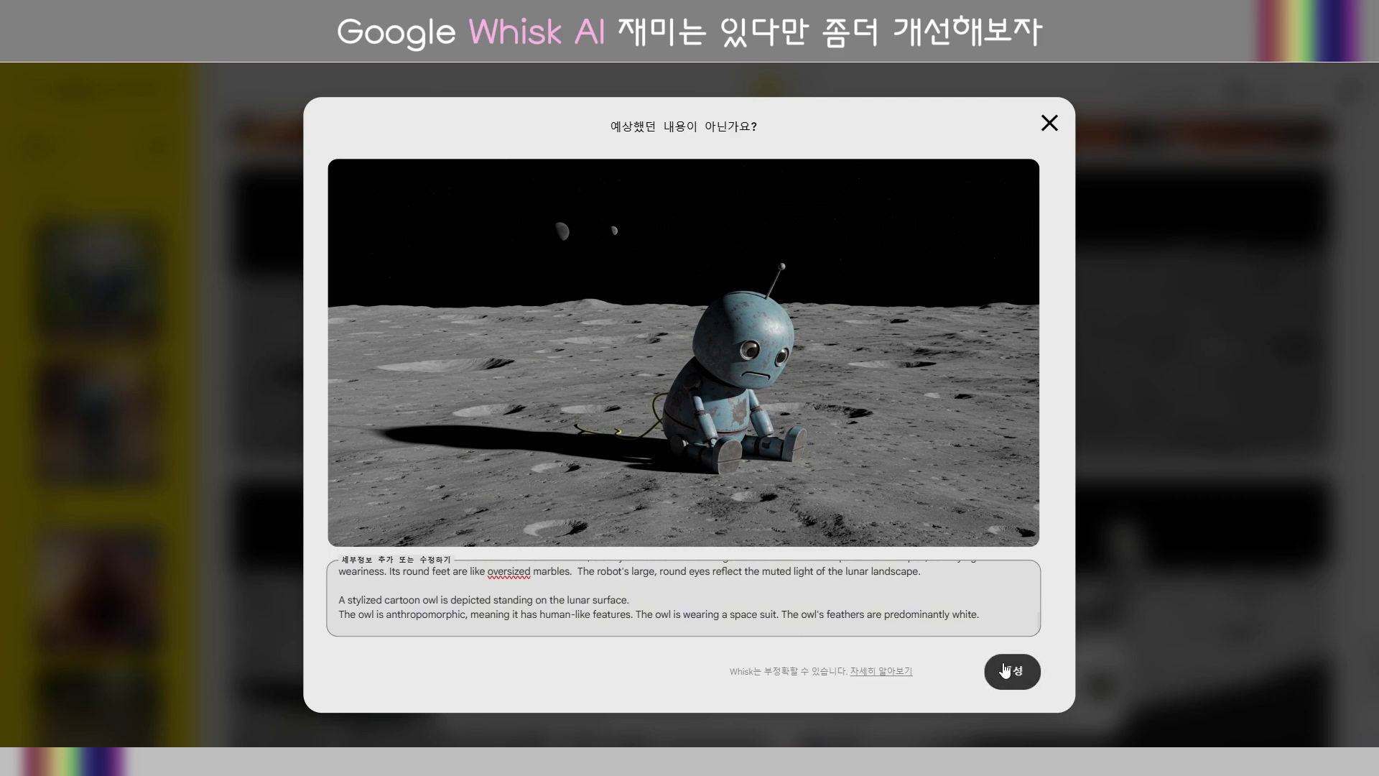
left_click(1012, 671)
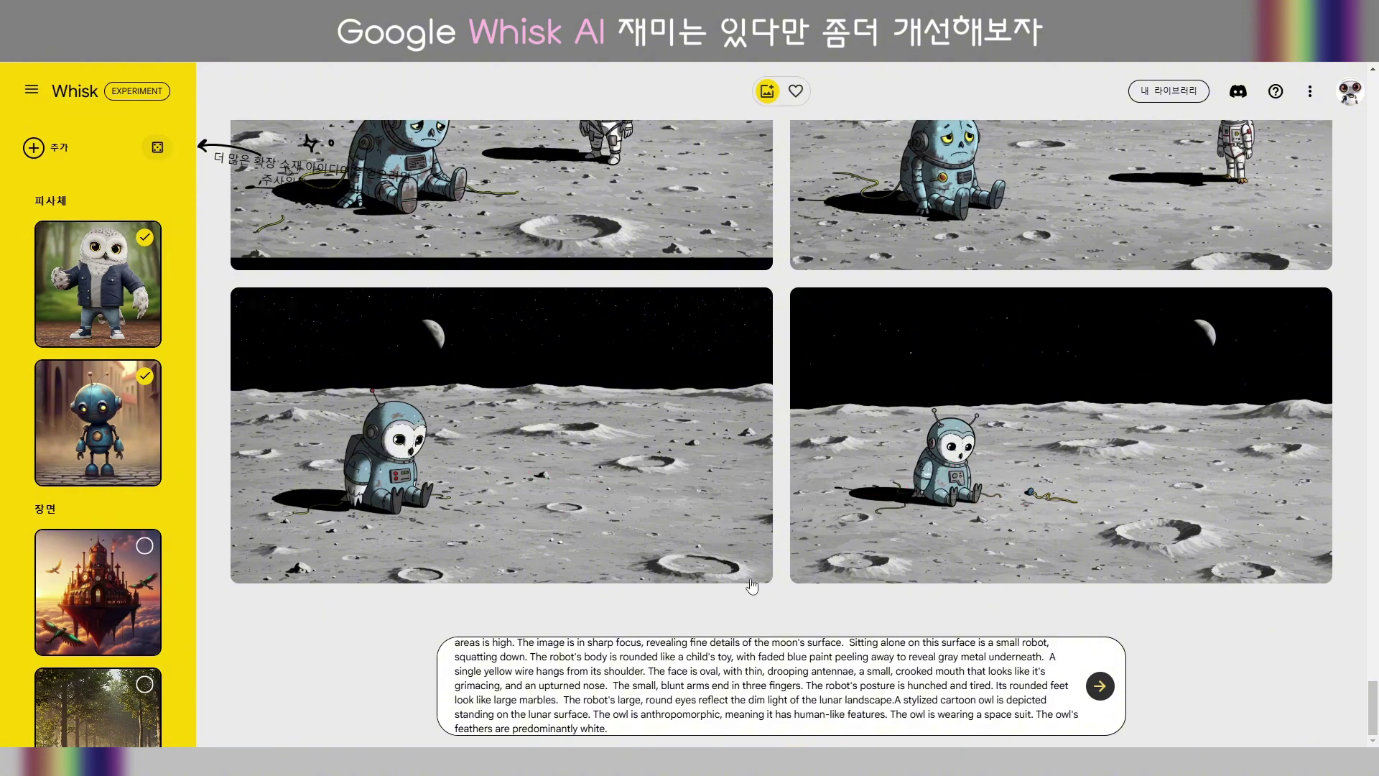
Open the image of the robot with the seated spacesuited owl and replace "cartoon" with "3D" in the owl's description.
mouse_move(746, 580)
left_click(552, 536)
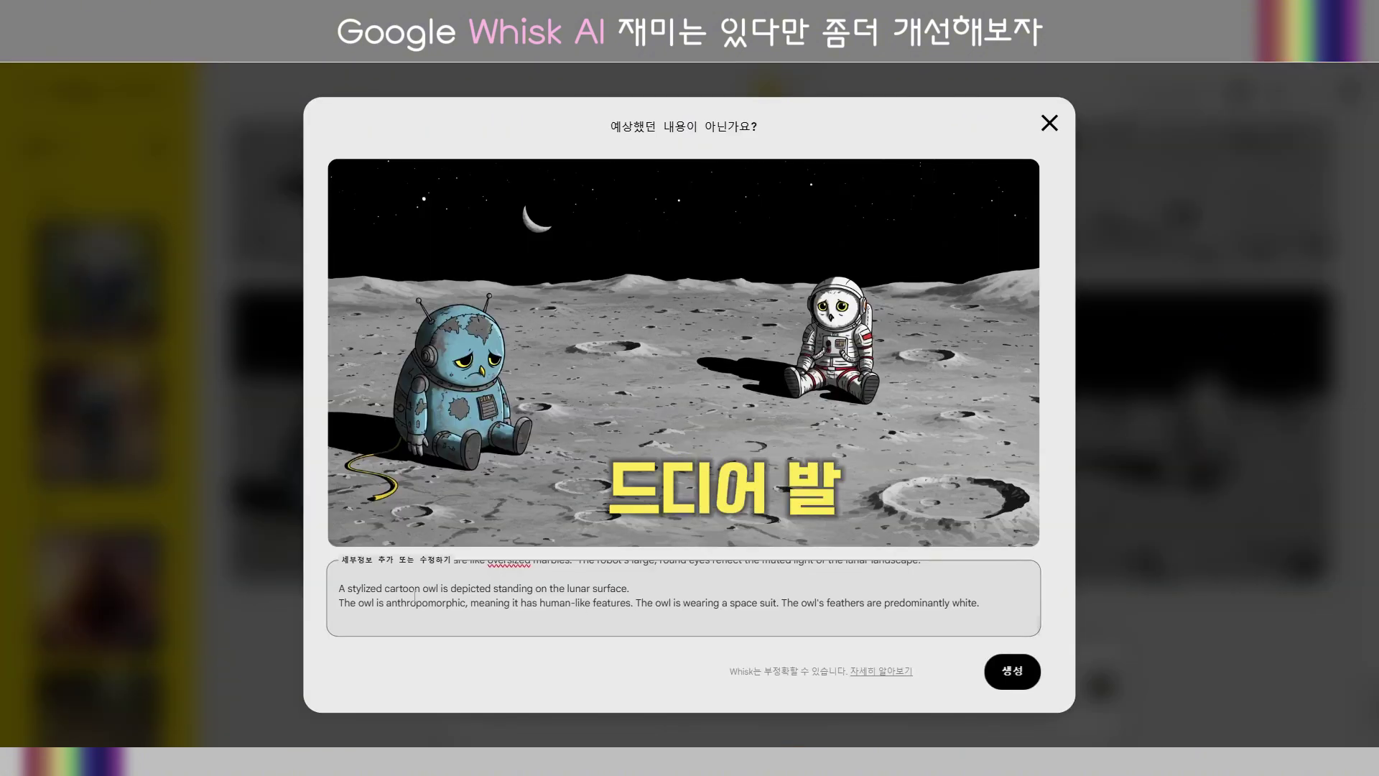
left_click(420, 590)
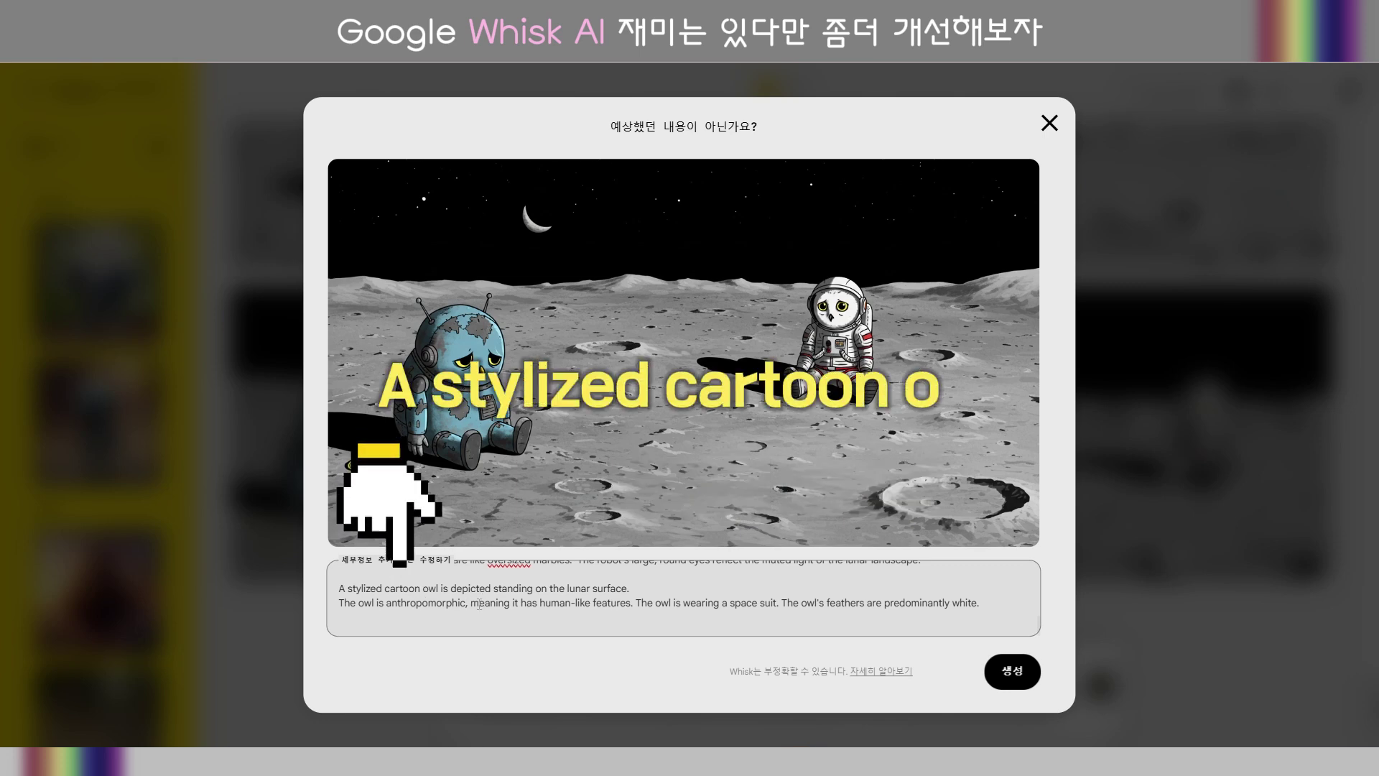
key("BackSpace")
key("BackSpace")
key("BackSpace")
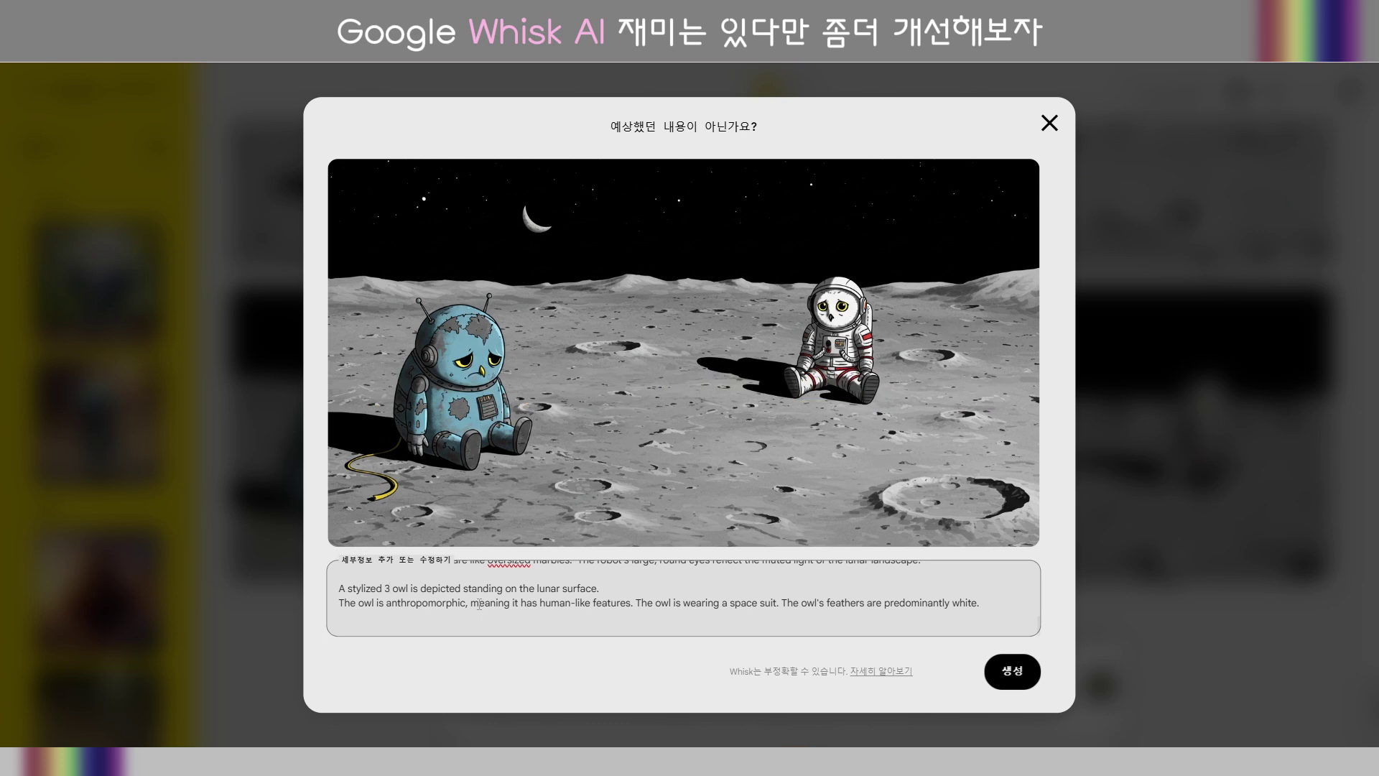
type("ㅇ")
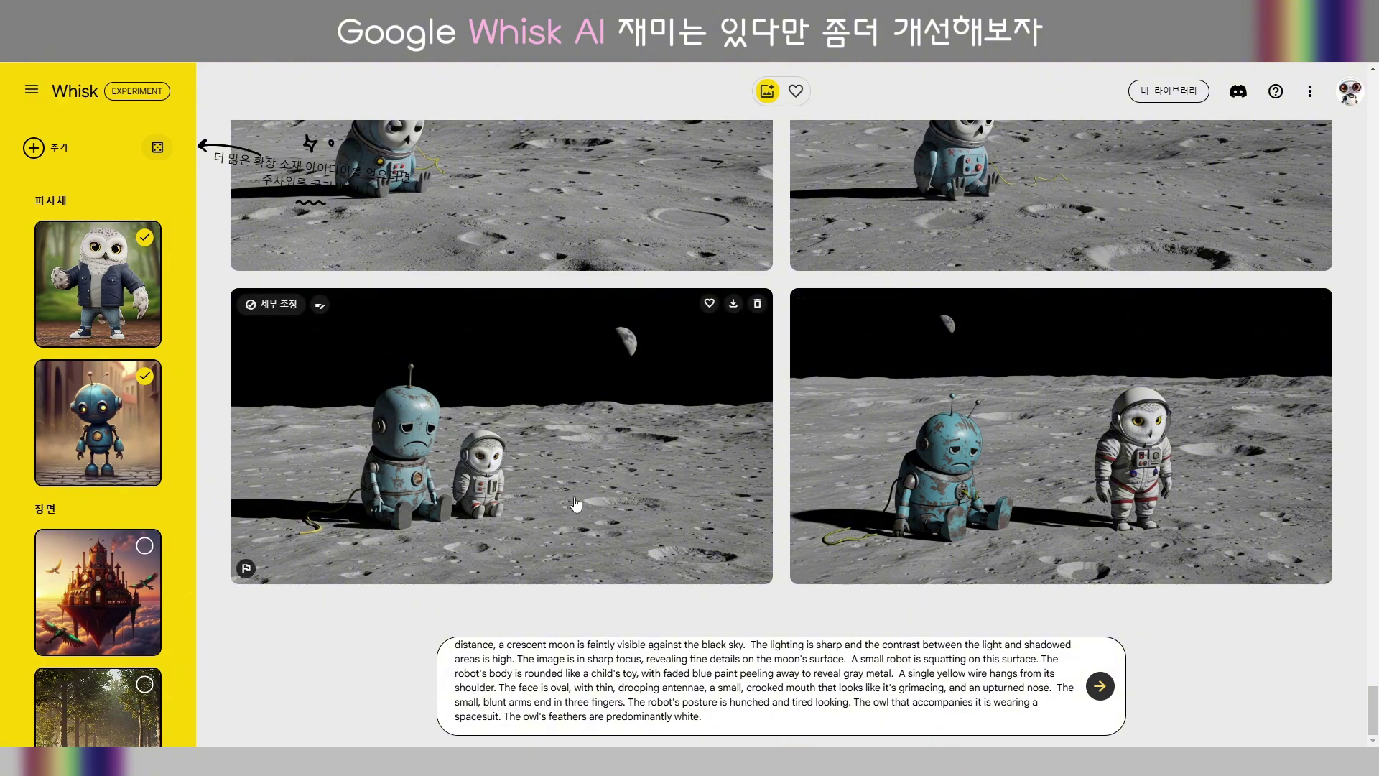
Review the generated robot and spacesuited owl images and check the description of the one with the owl standing beside the two-antenna robot.
scroll(838, 500, "up", 5)
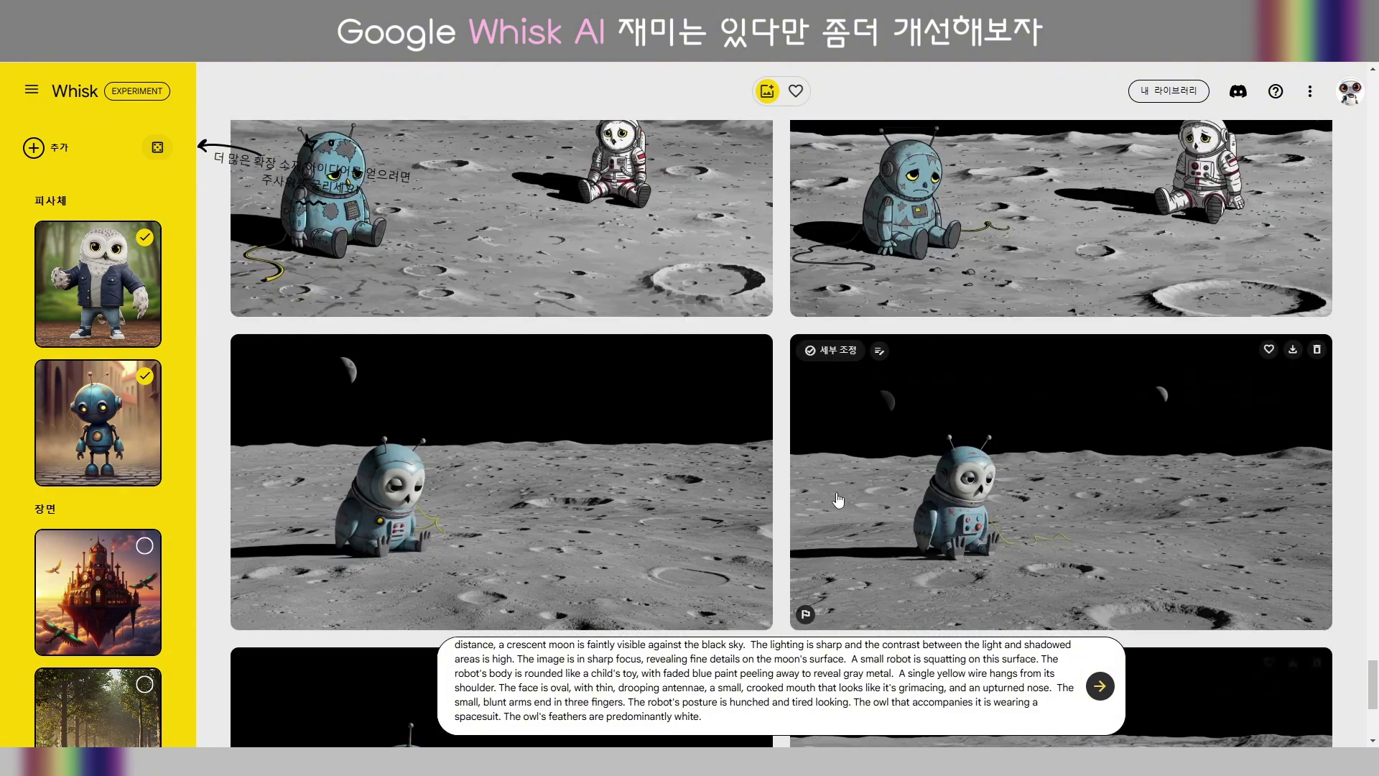
scroll(838, 500, "down", 10)
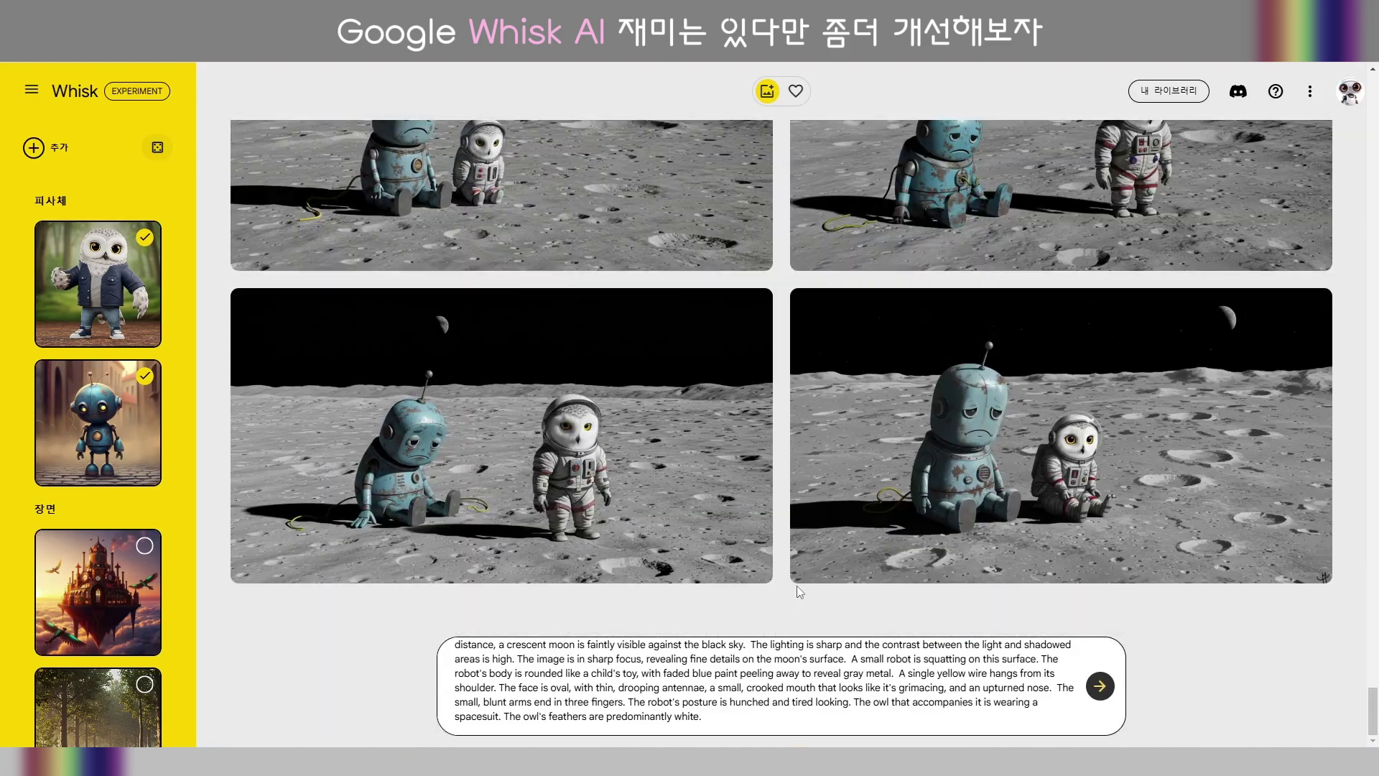
scroll(797, 588, "up", 1)
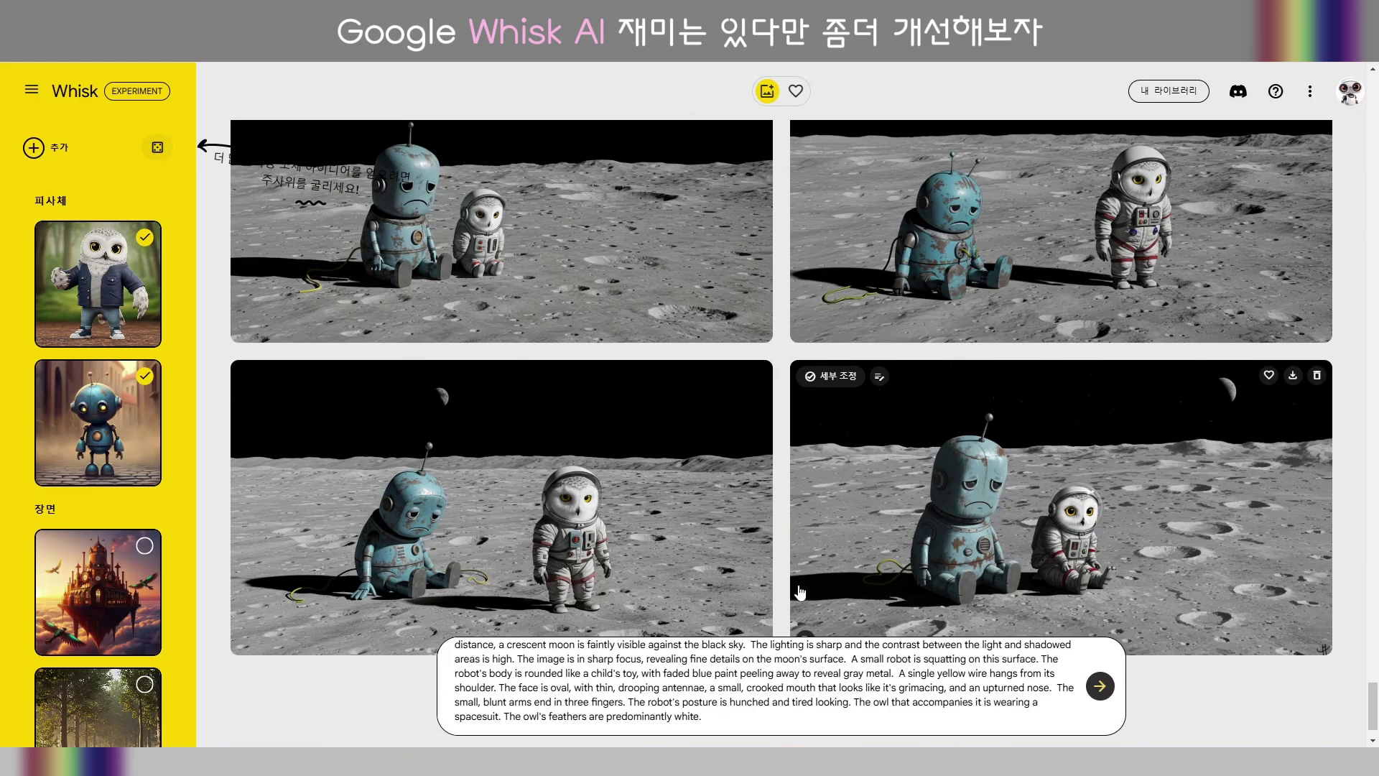
scroll(800, 592, "up", 1)
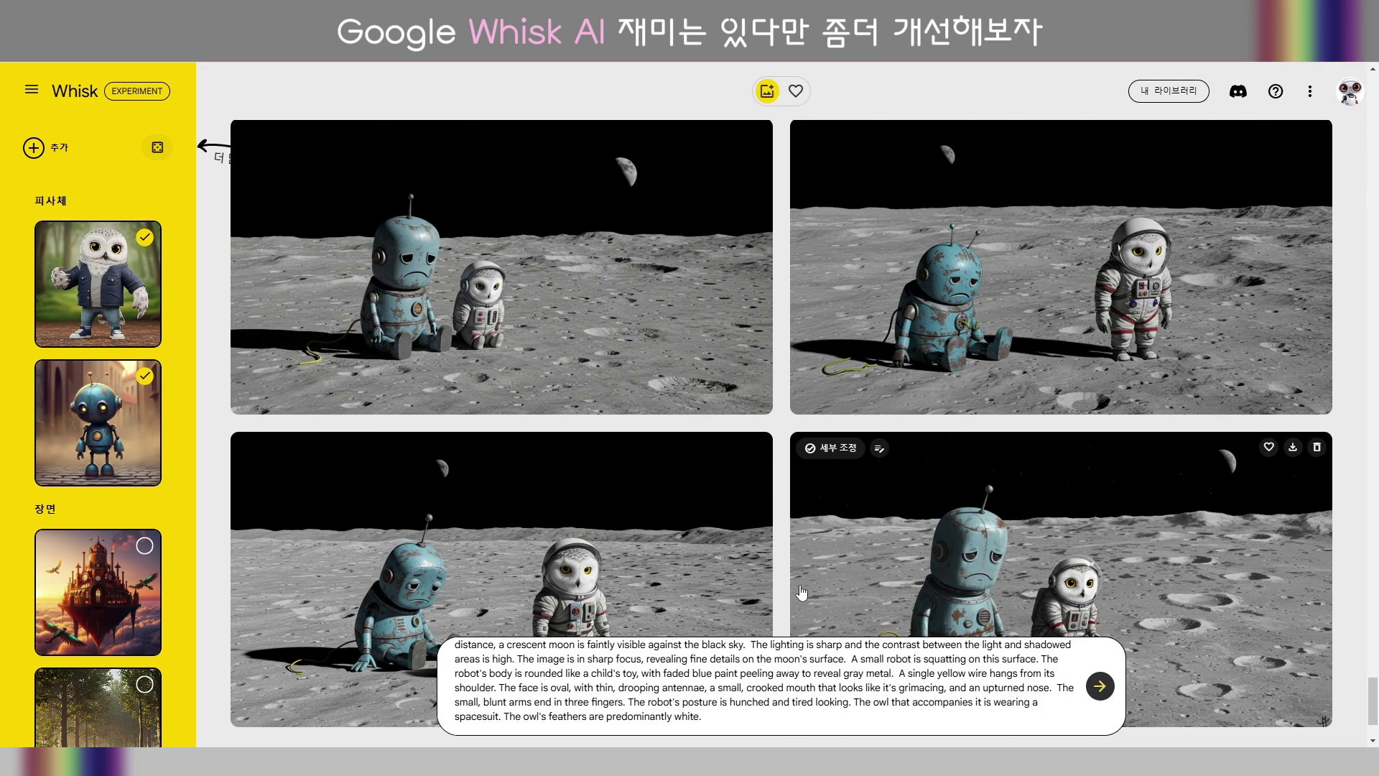
right_click(801, 592)
right_click(1149, 372)
left_click(1127, 377)
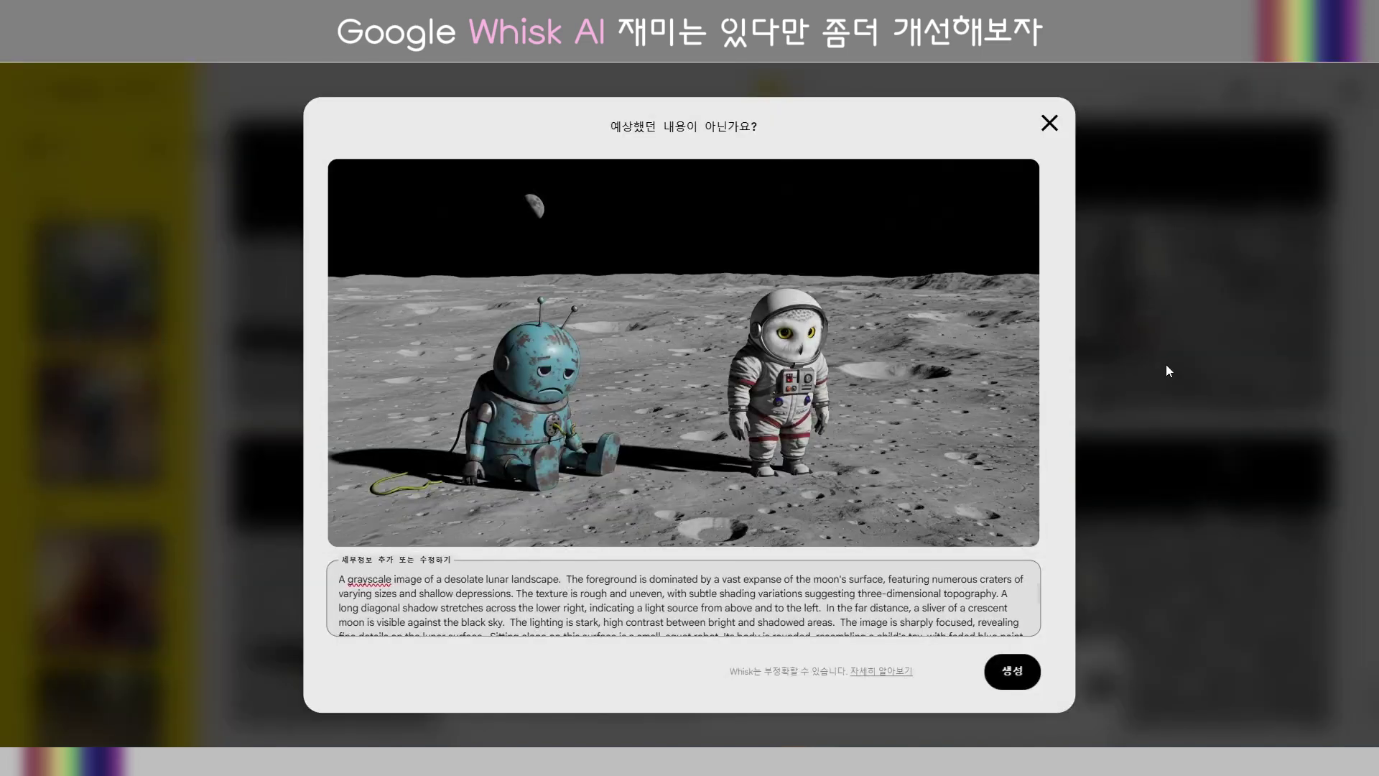
left_click(1050, 126)
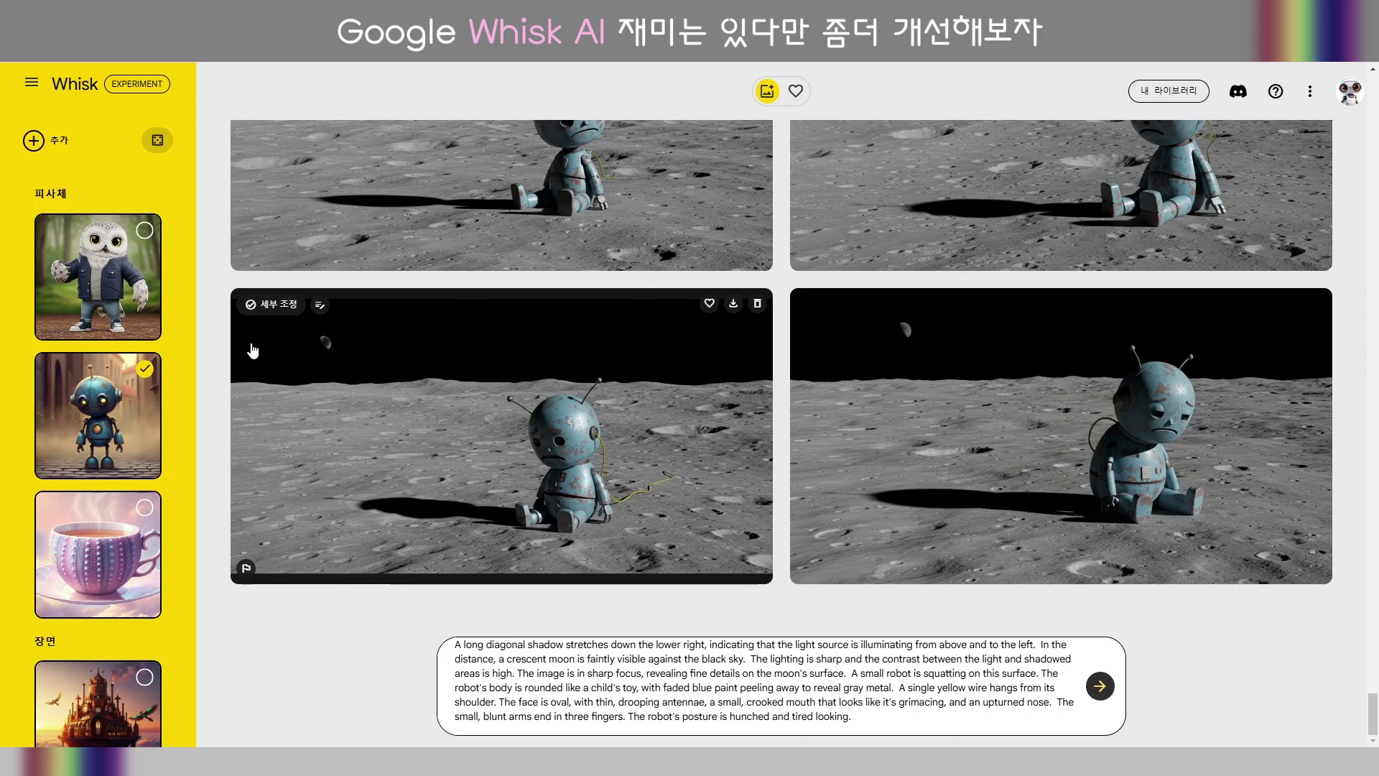
Look through the scene and style references to check which ones are selected.
scroll(173, 398, "down", 8)
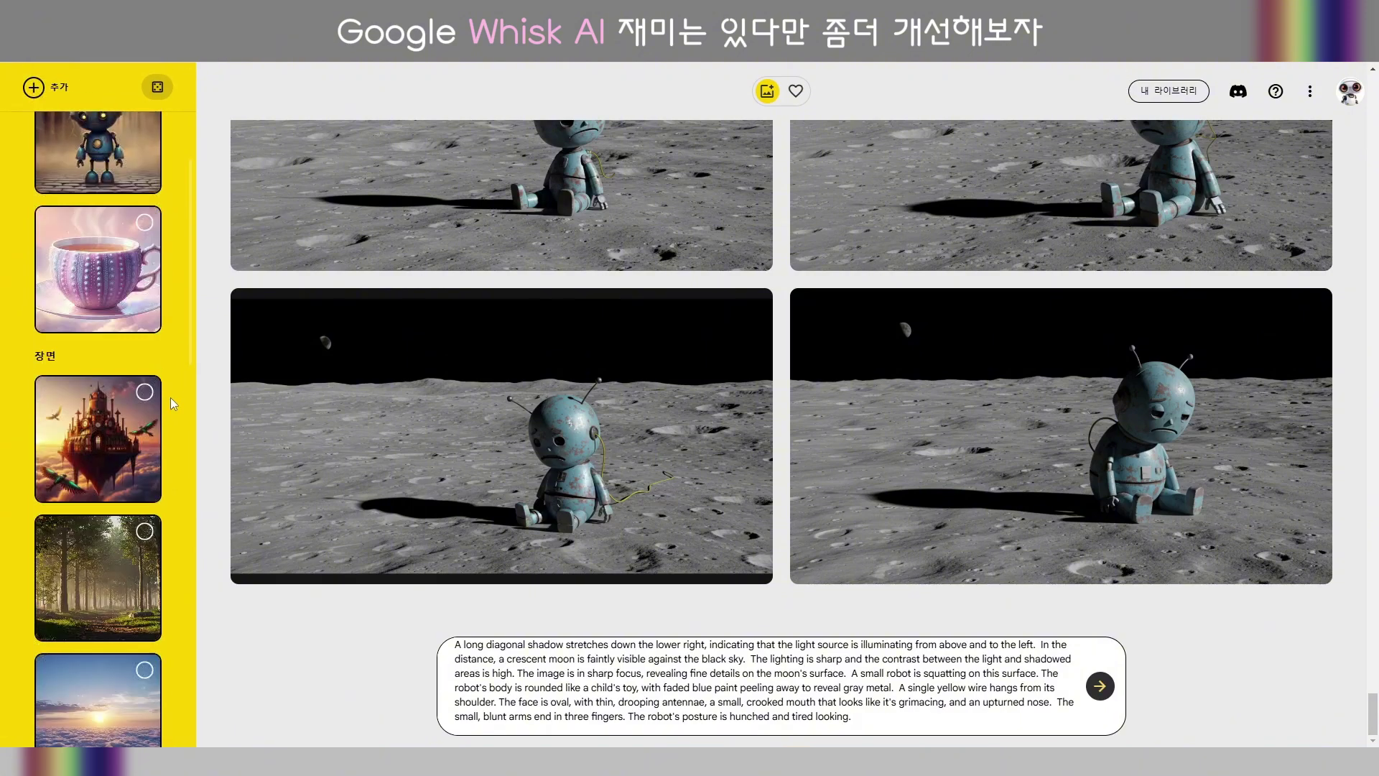
scroll(170, 394, "down", 5)
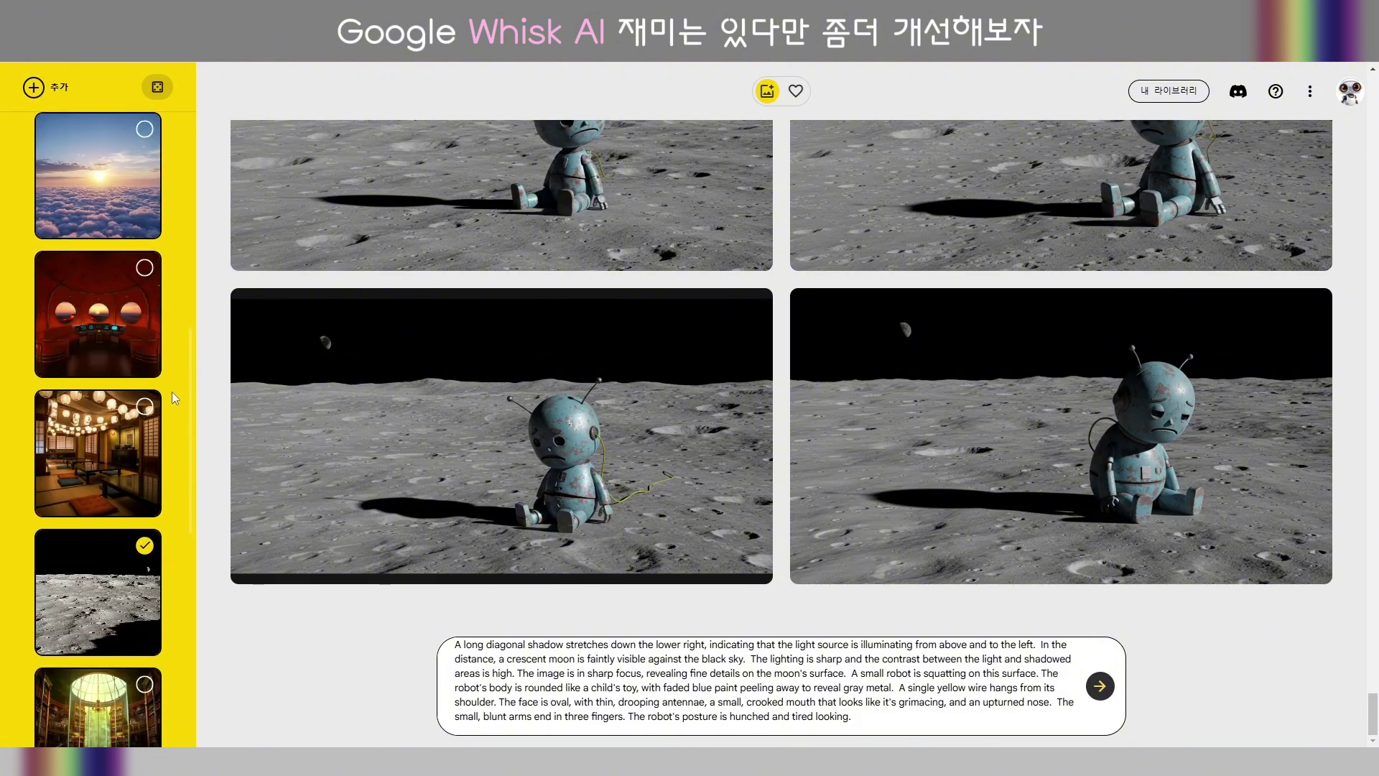
scroll(174, 397, "down", 4)
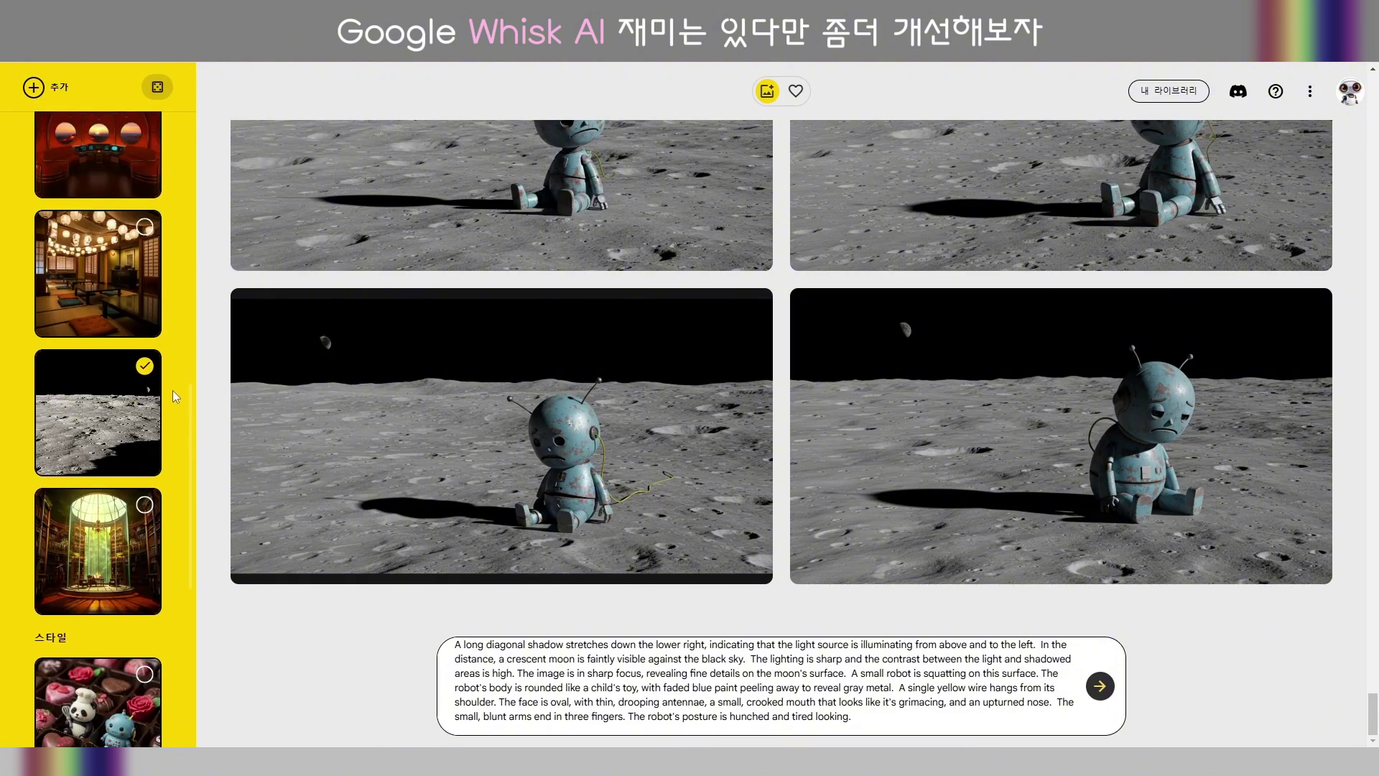
right_click(173, 394)
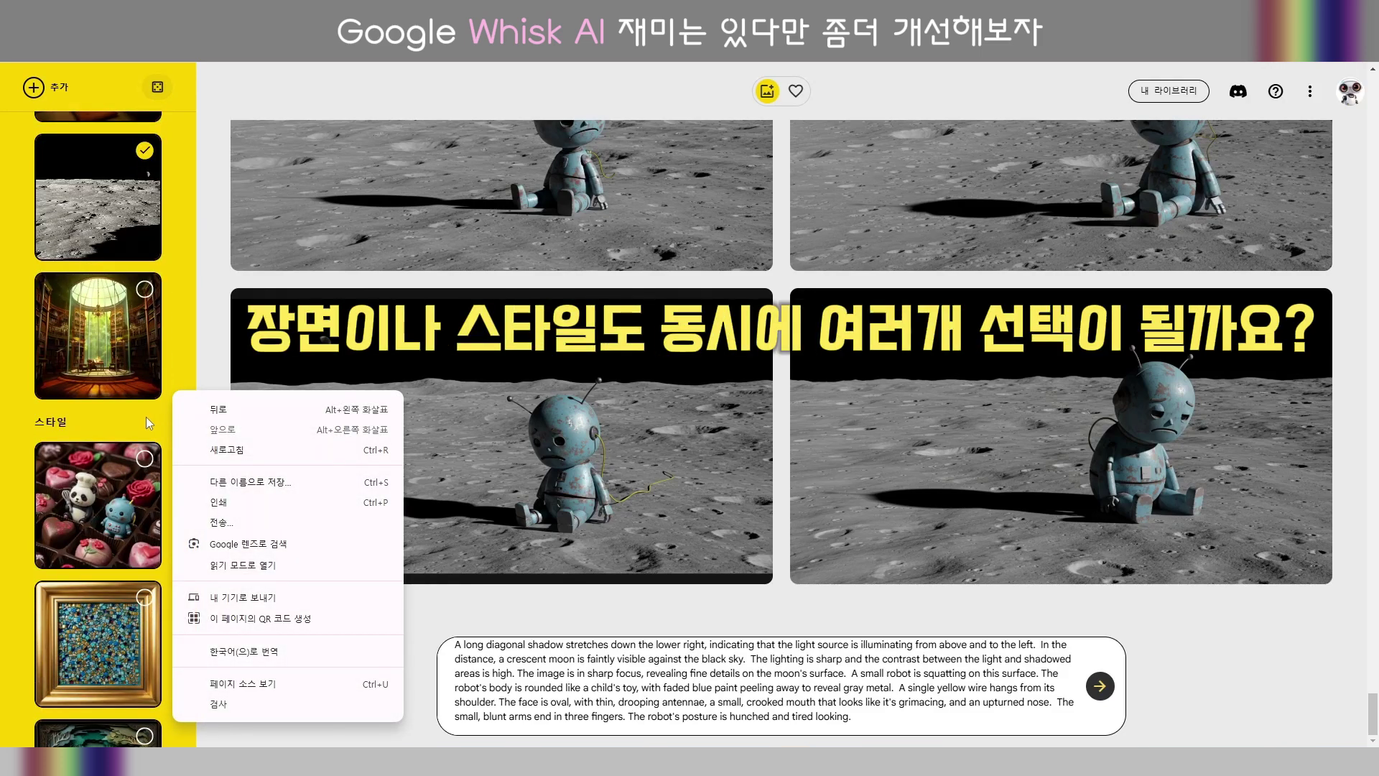
scroll(147, 415, "down", 4)
scroll(153, 413, "up", 10)
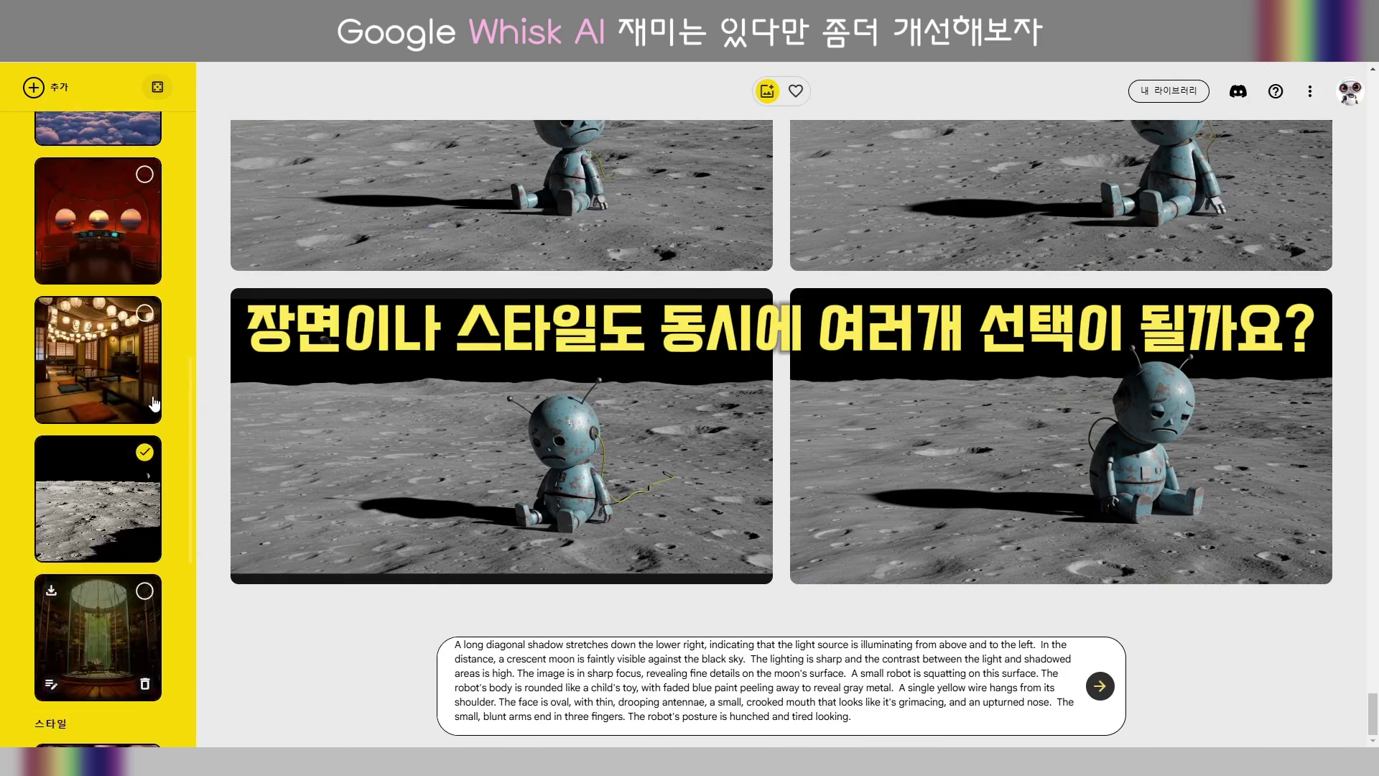
Add five randomly generated subject references: a dinosaur, a figure in a flowered hat, a flaming creature, a telephone and a fish.
left_click(162, 95)
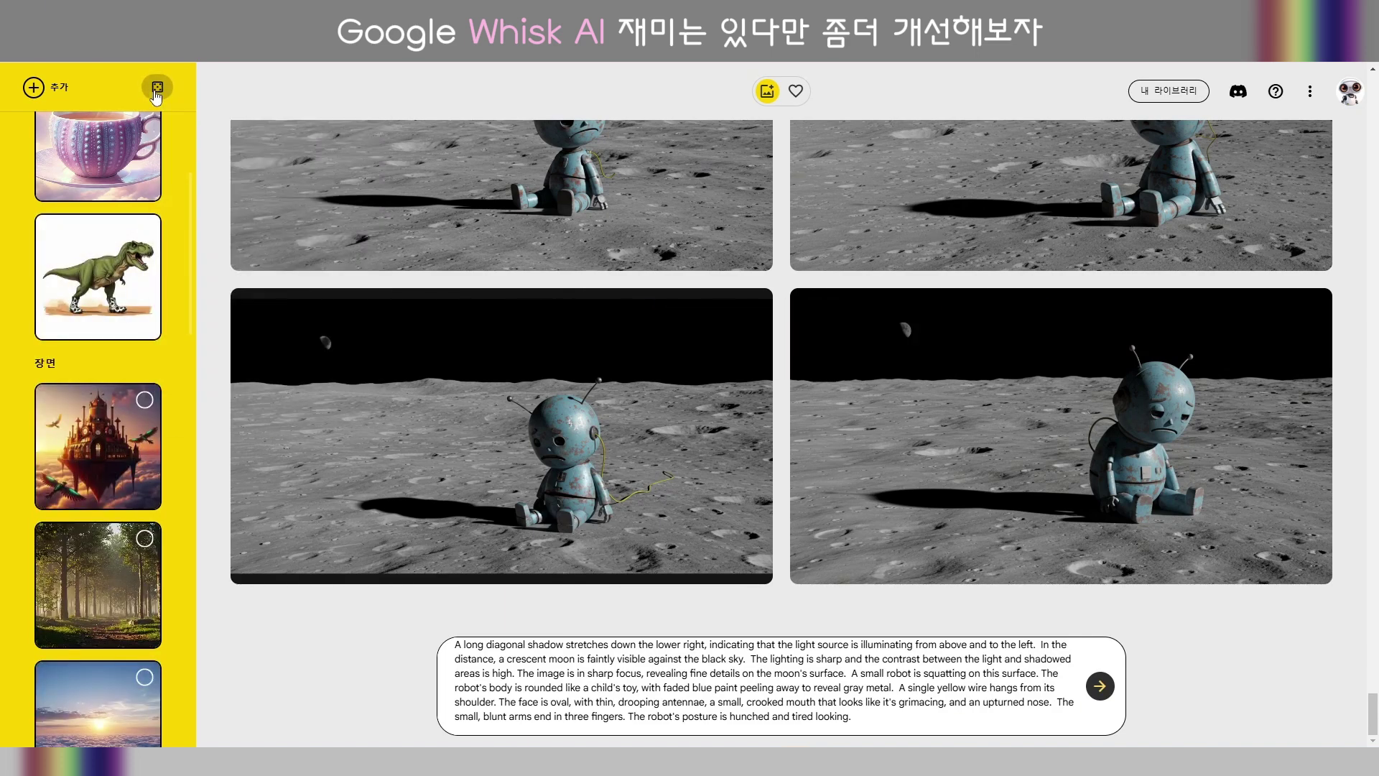
left_click(156, 91)
scroll(180, 307, "down", 2)
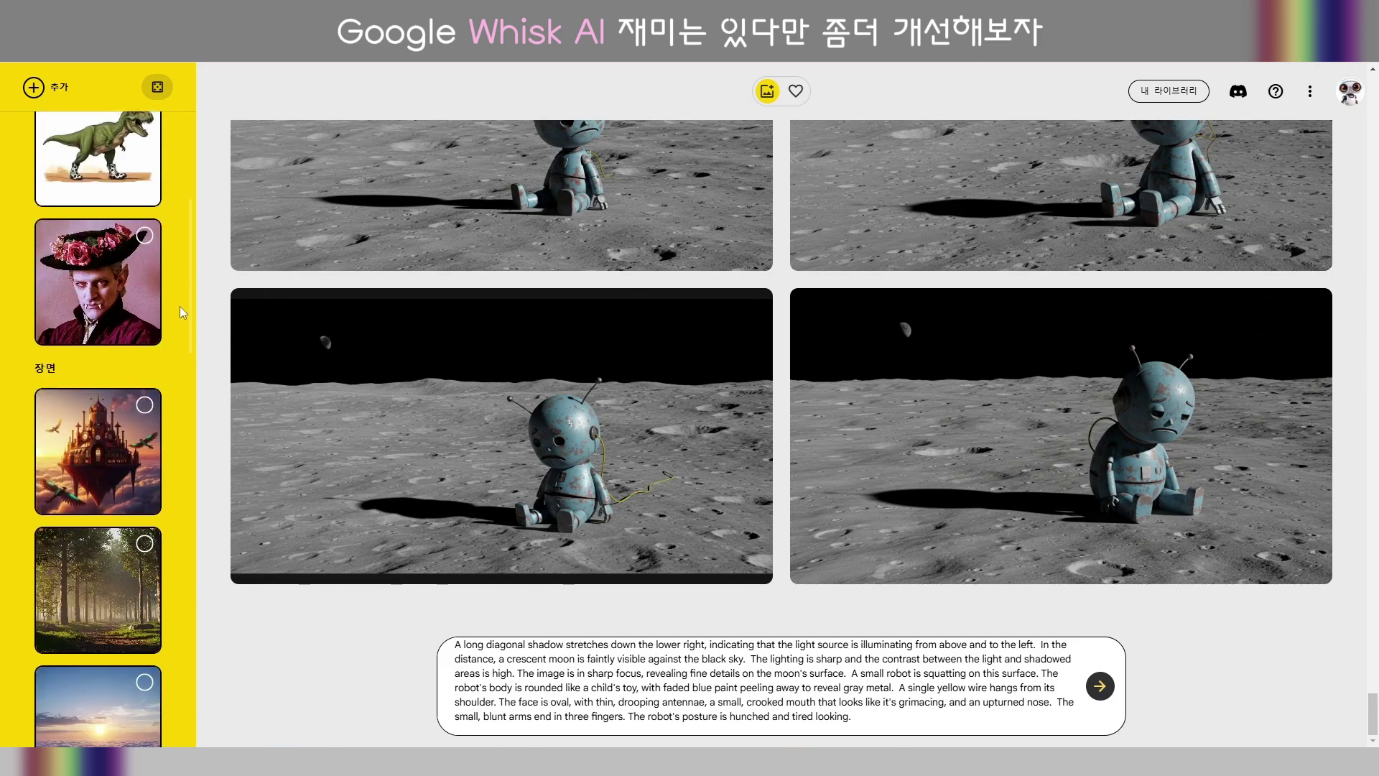
left_click(157, 92)
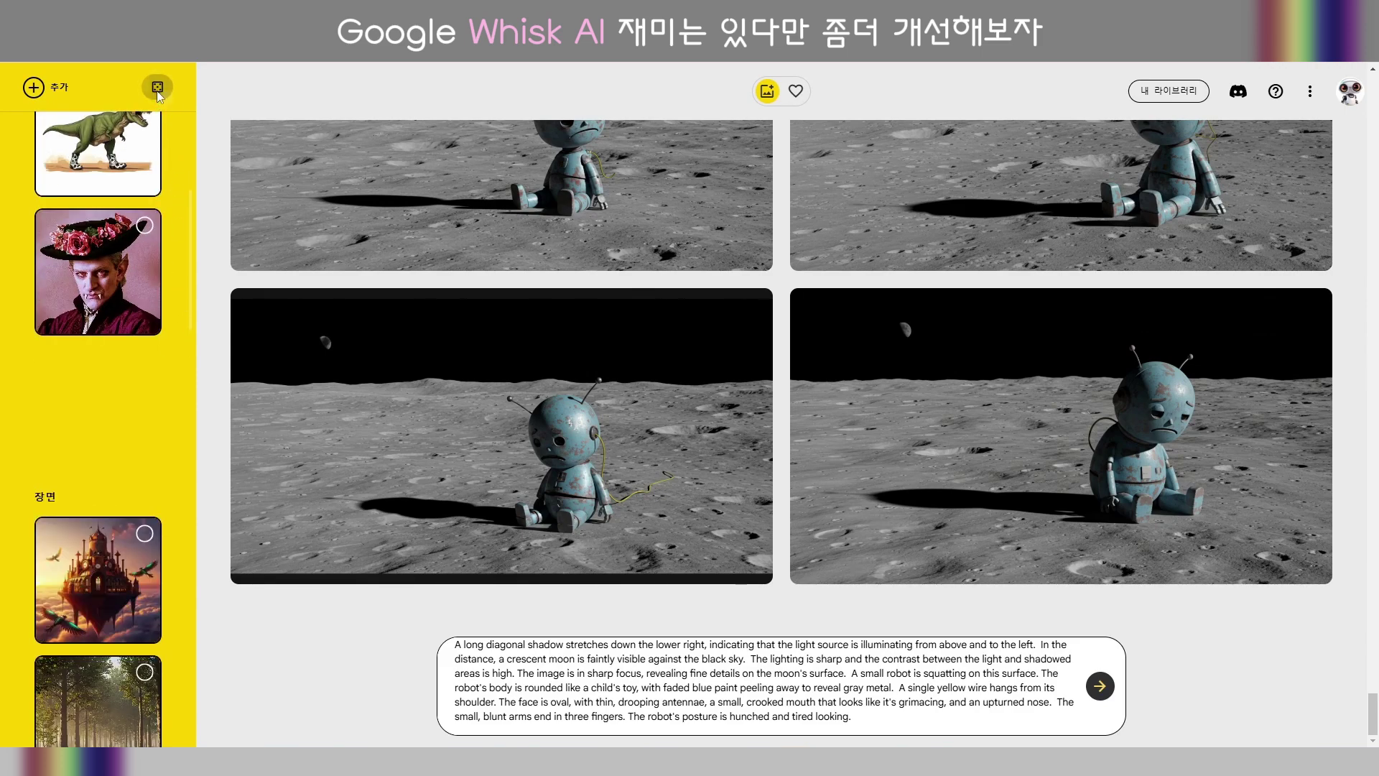
right_click(157, 94)
key("Escape")
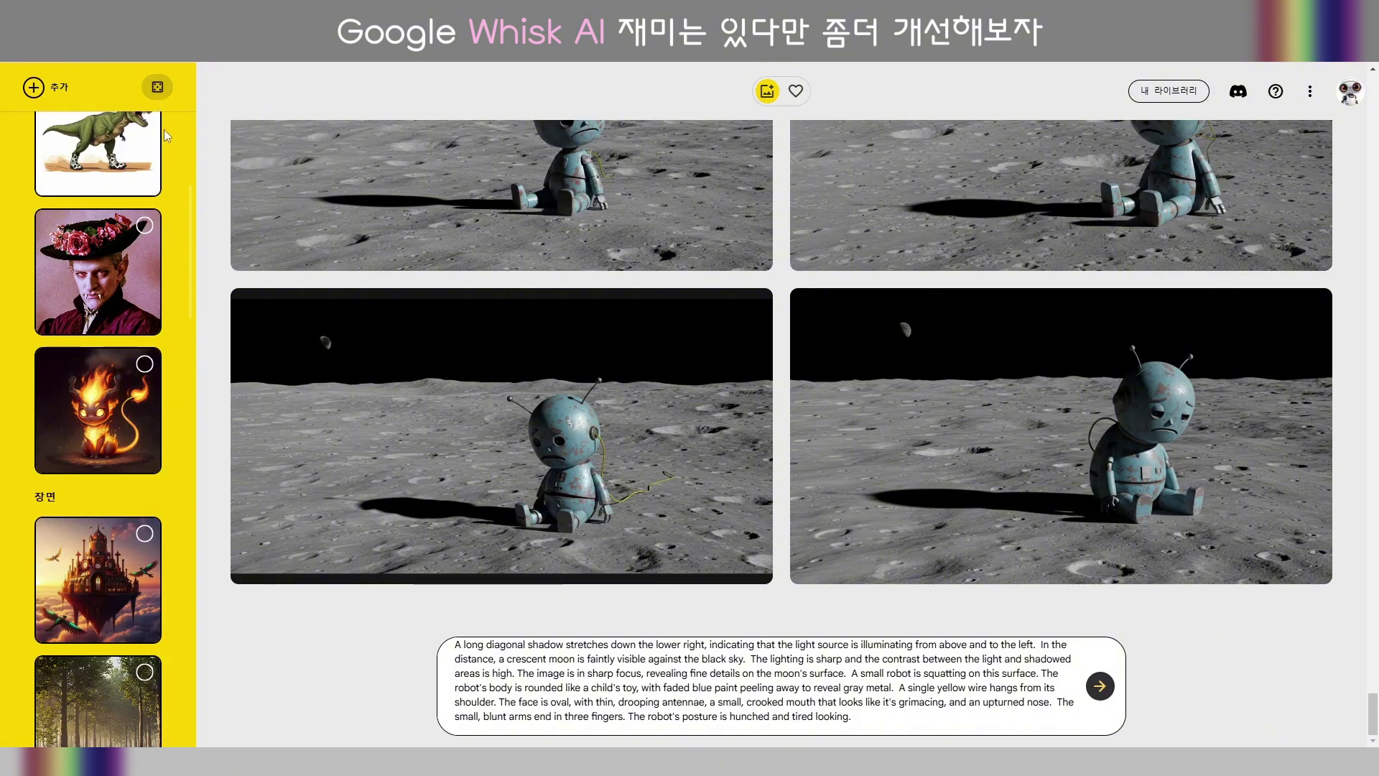
left_click(160, 91)
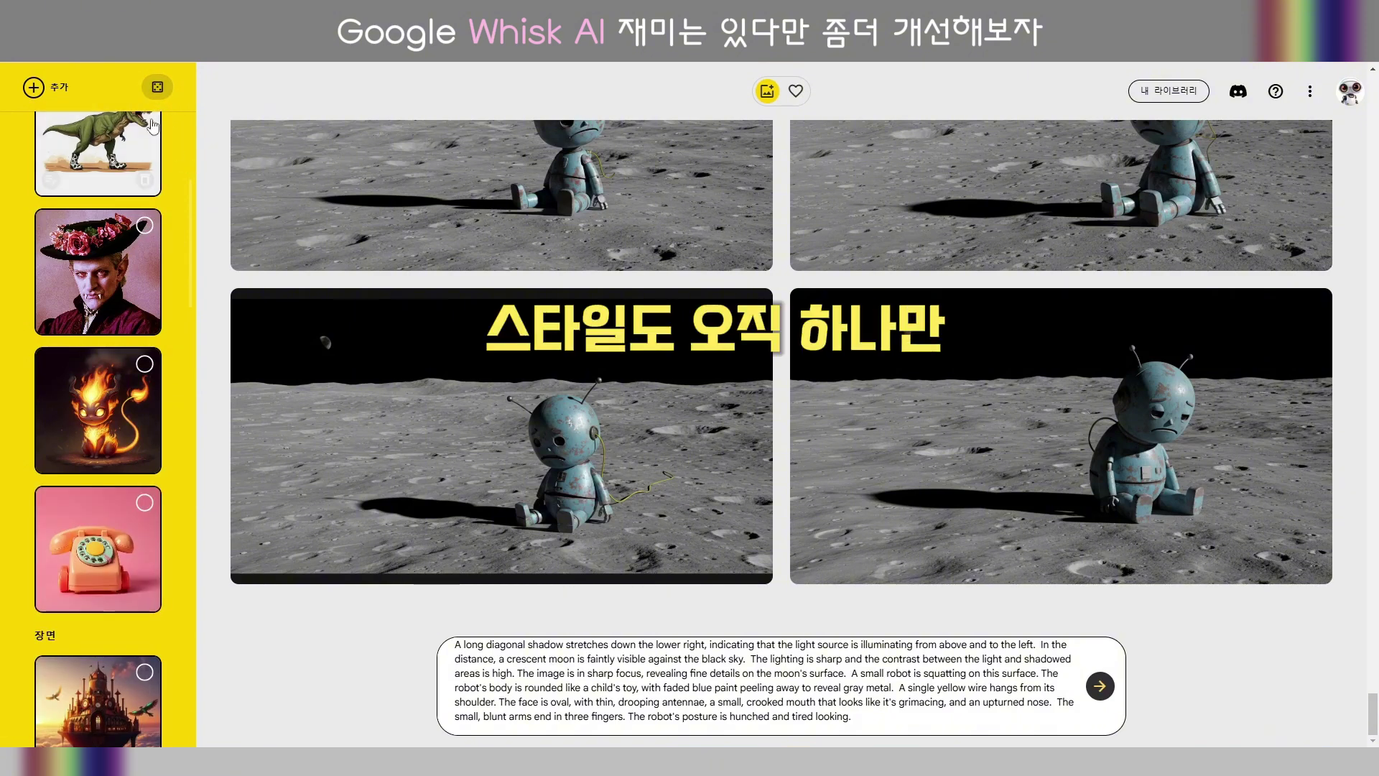
left_click(156, 89)
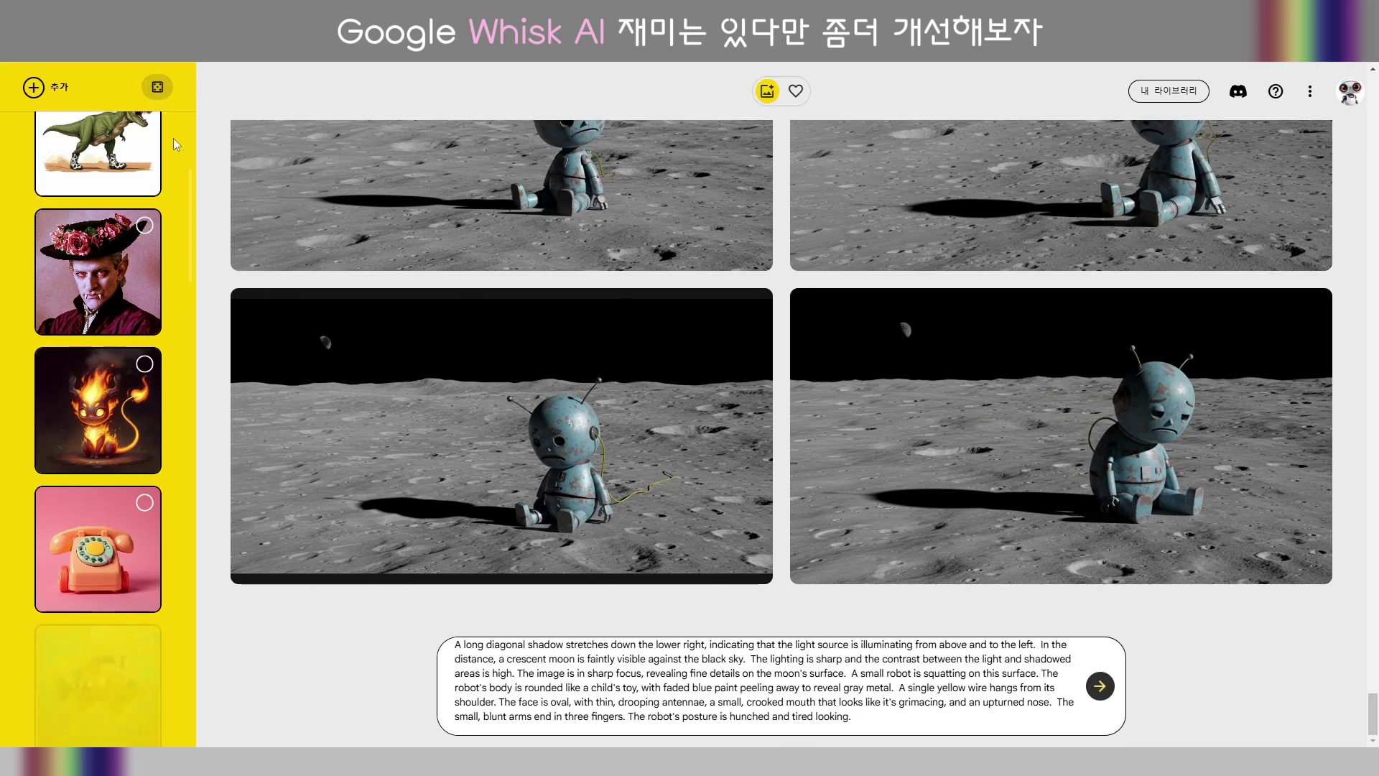
Select the owl and the teacup as subjects in addition to the robot.
scroll(137, 395, "down", 10)
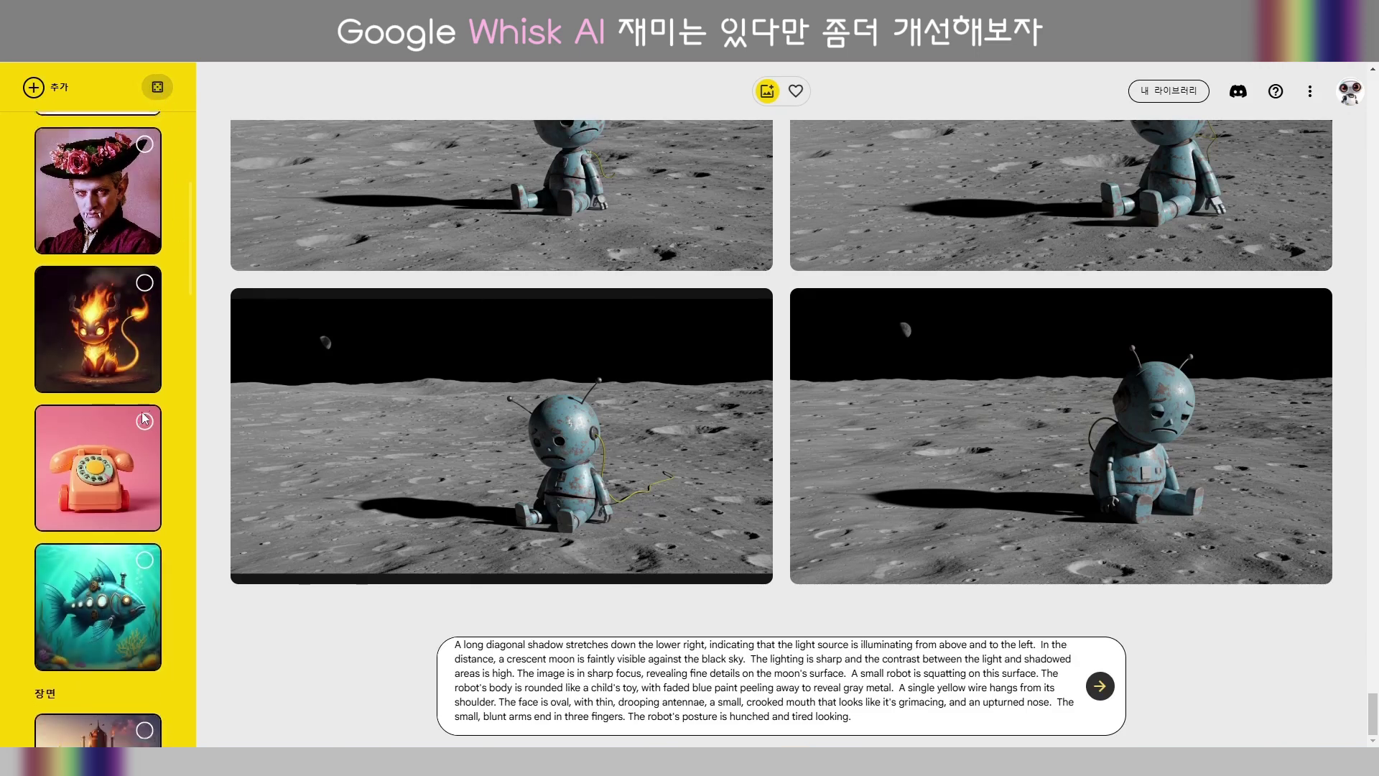
right_click(152, 391)
left_click(151, 391)
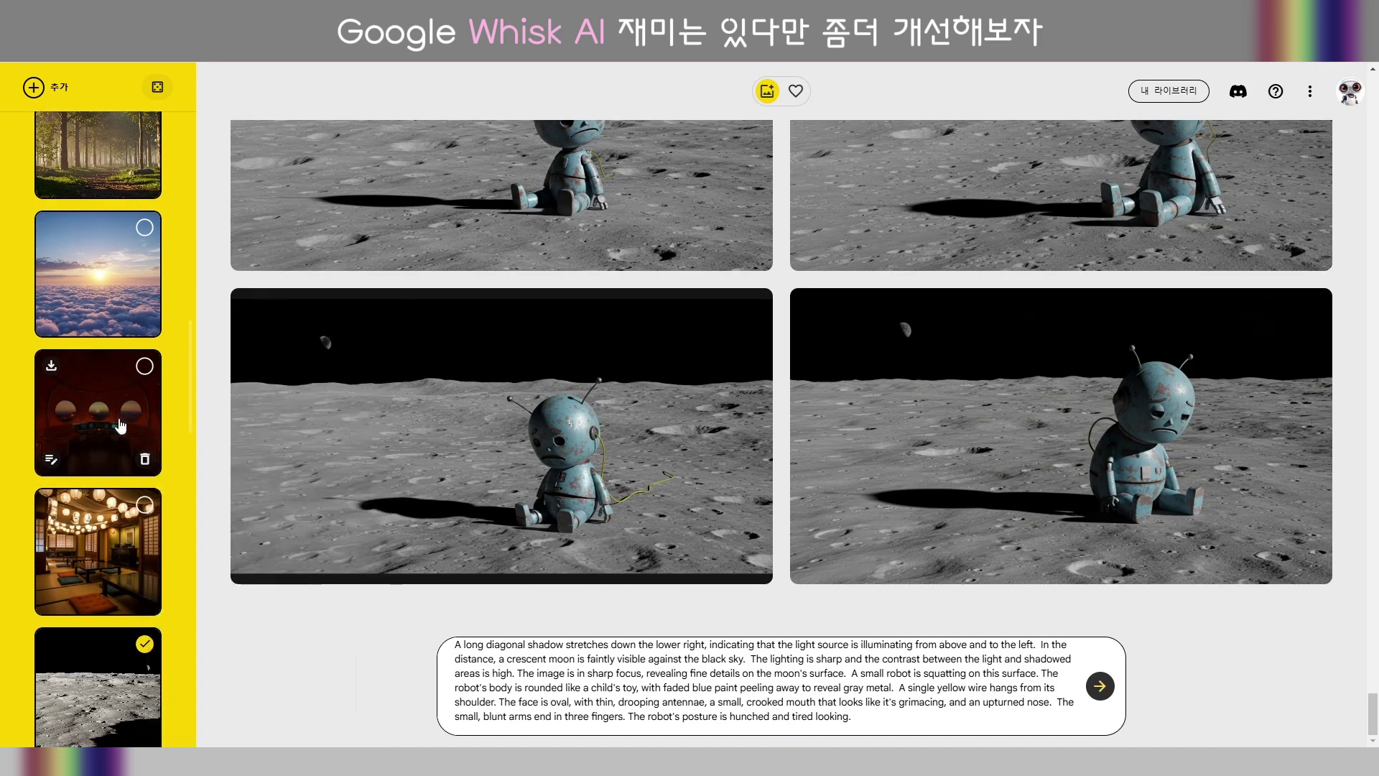
scroll(144, 388, "up", 10)
scroll(144, 388, "up", 8)
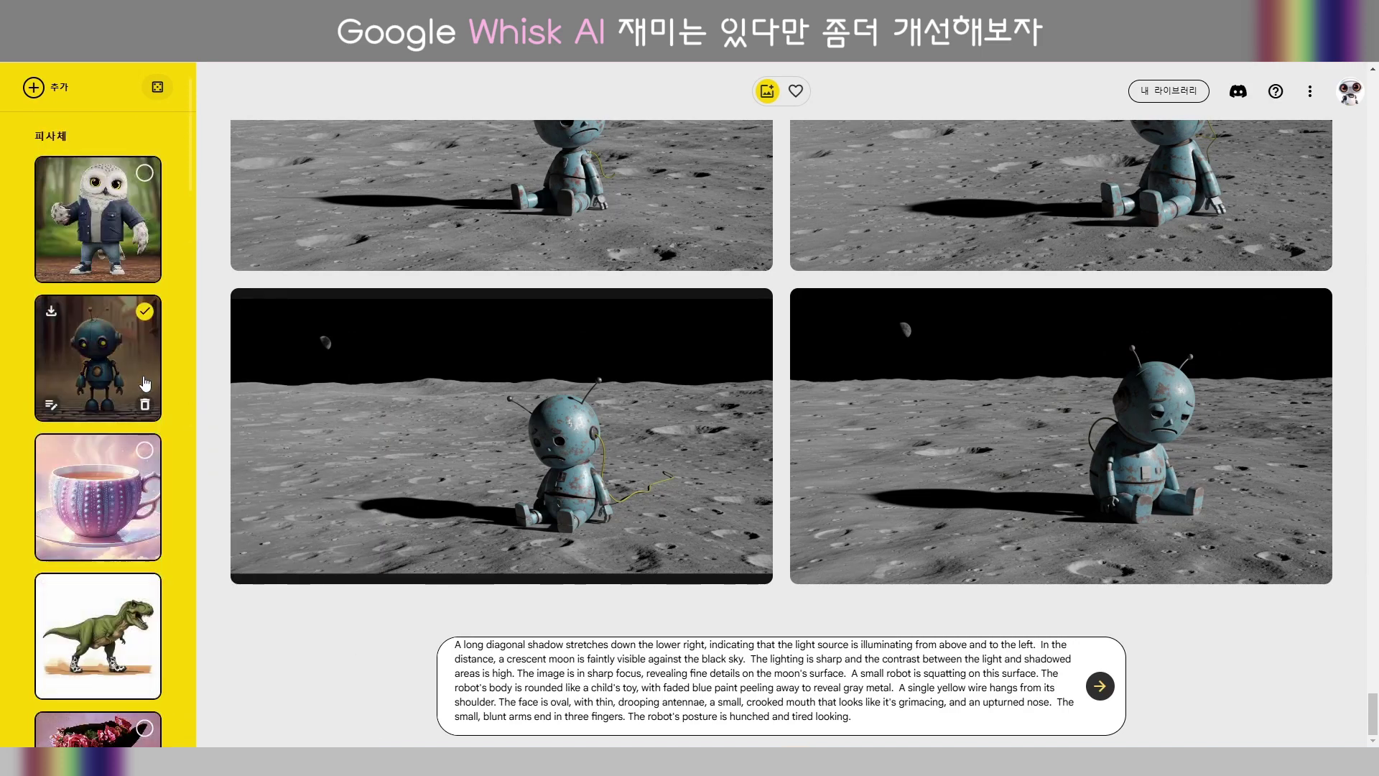
left_click(144, 376)
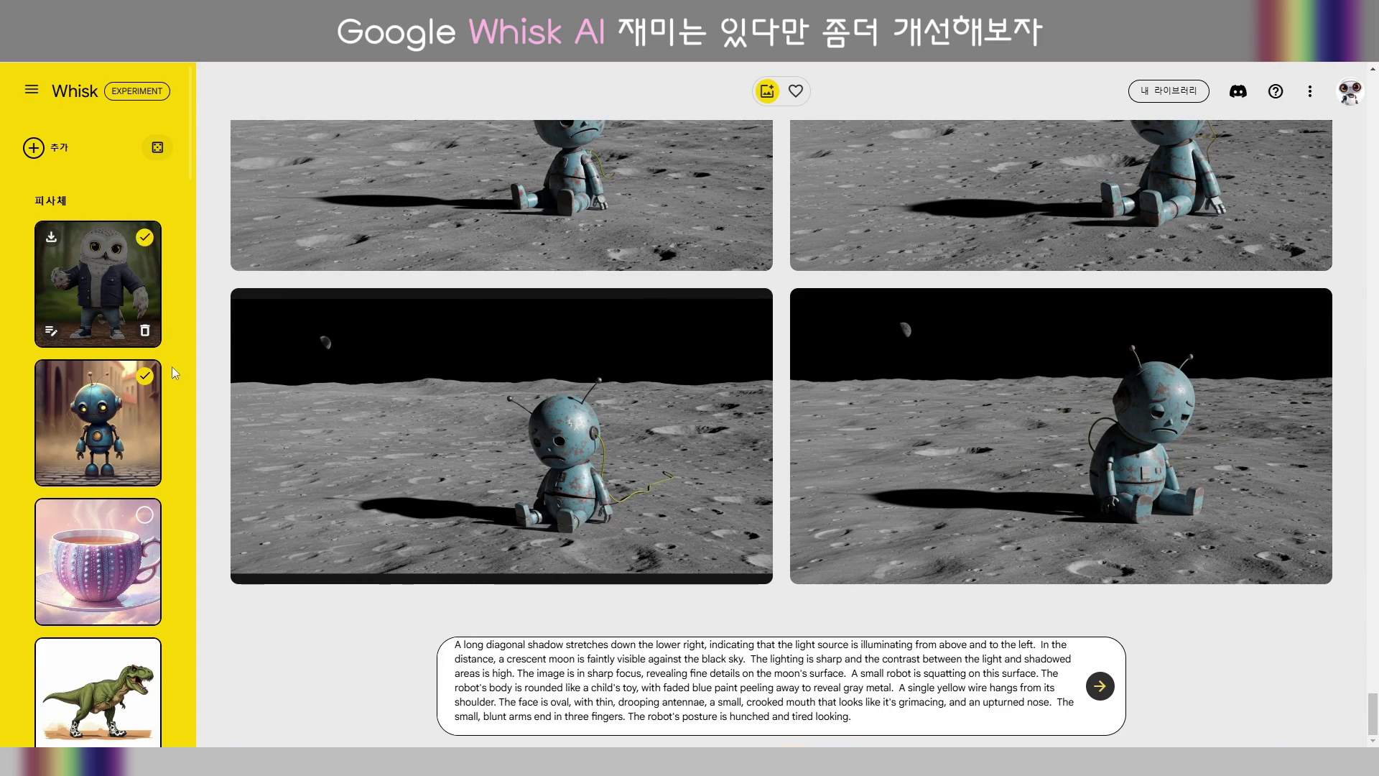
scroll(172, 366, "down", 2)
left_click(143, 370)
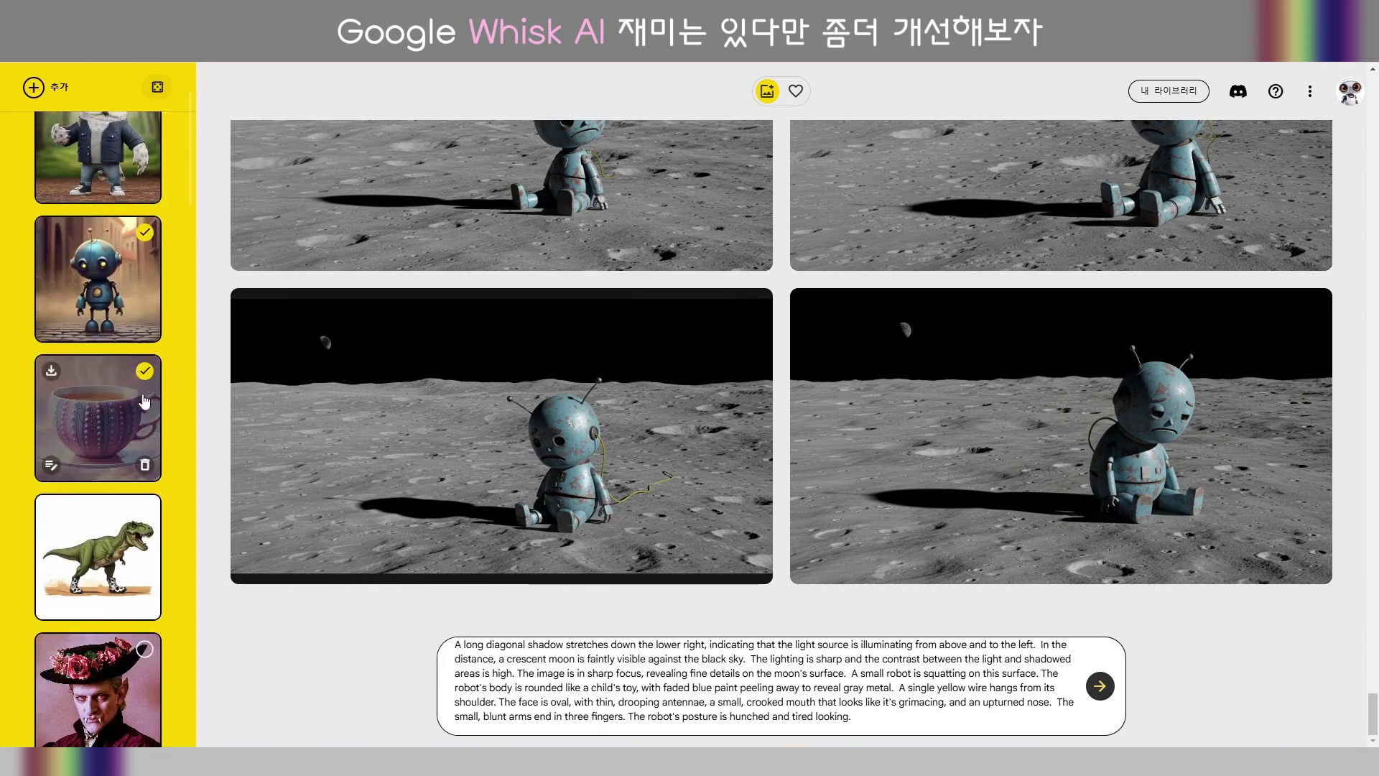
Examine the full lists of scene and style references and the earlier images of the robot with the denim-jacket owl.
scroll(144, 431, "down", 3)
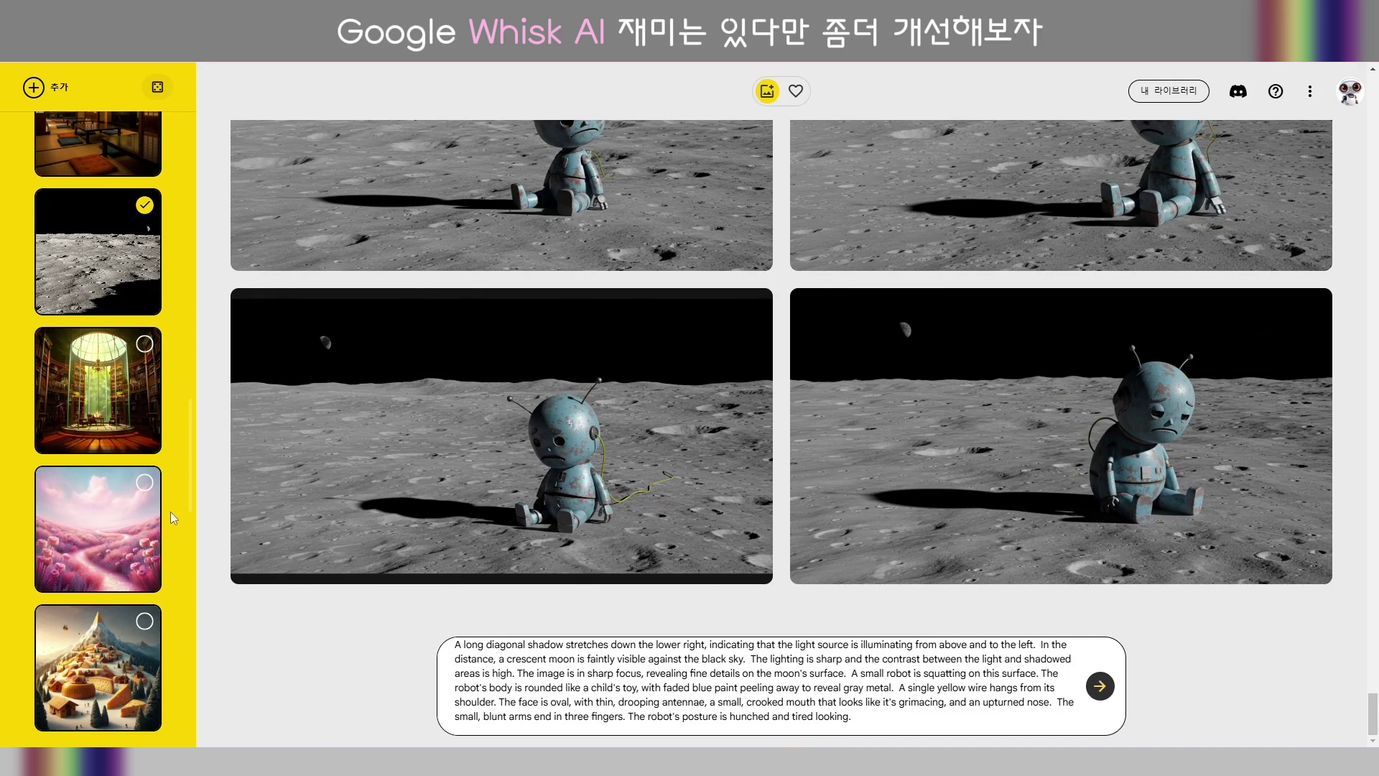
mouse_move(137, 258)
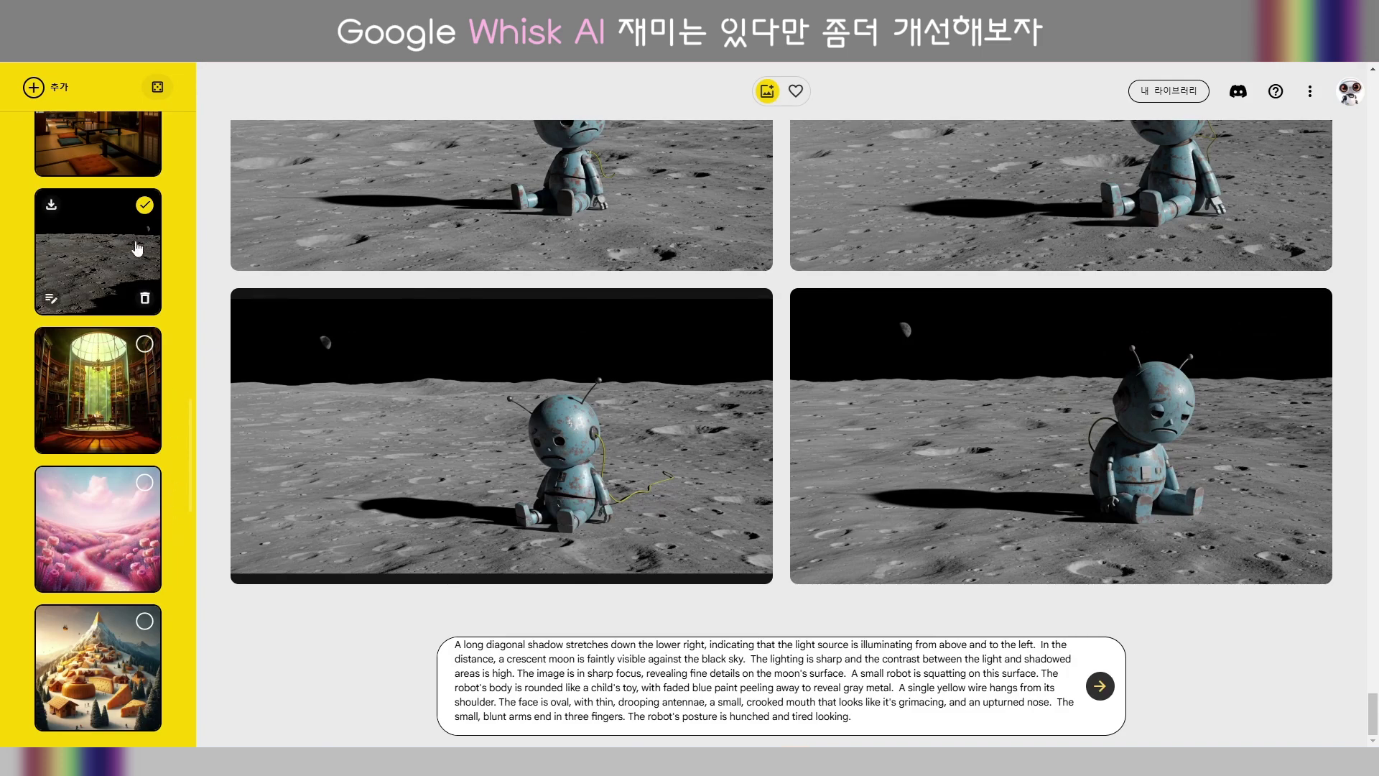
scroll(138, 248, "down", 6)
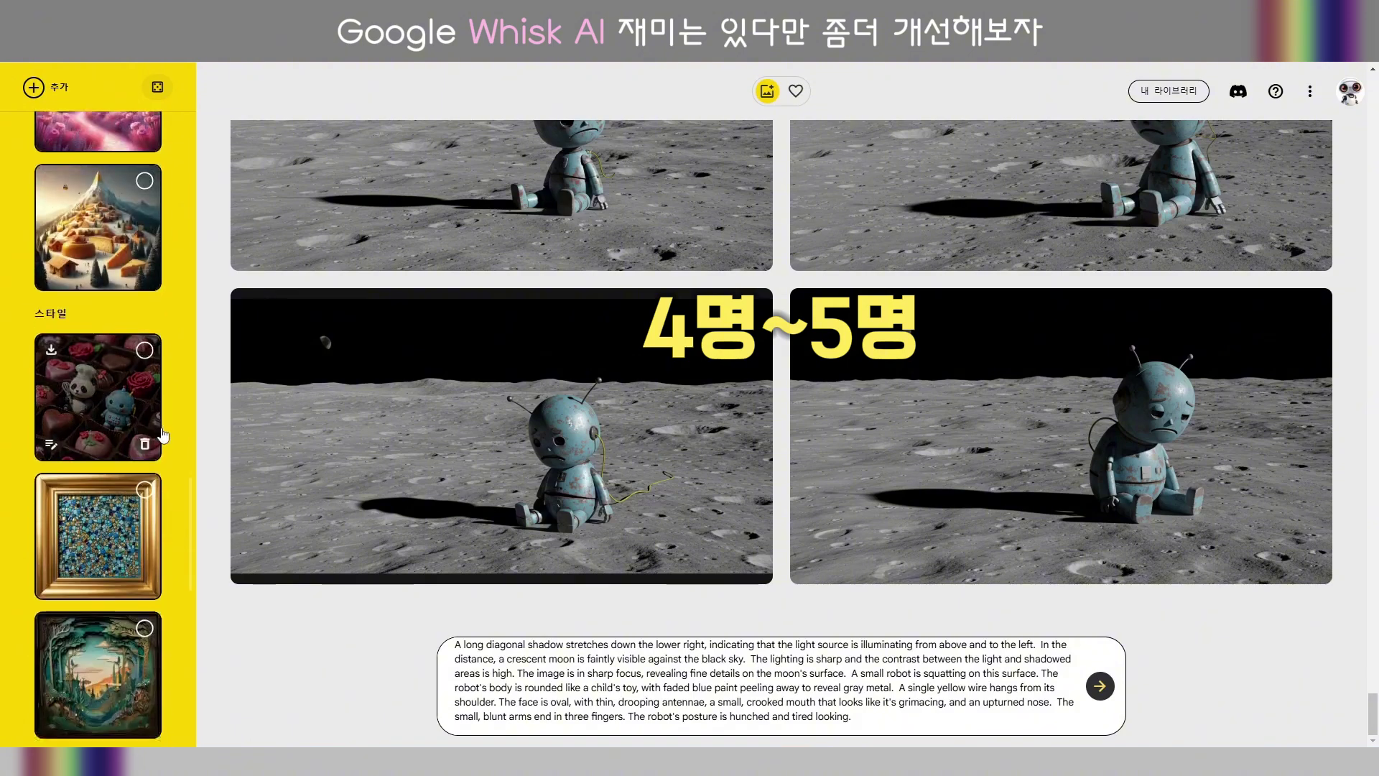
scroll(167, 433, "down", 7)
right_click(170, 431)
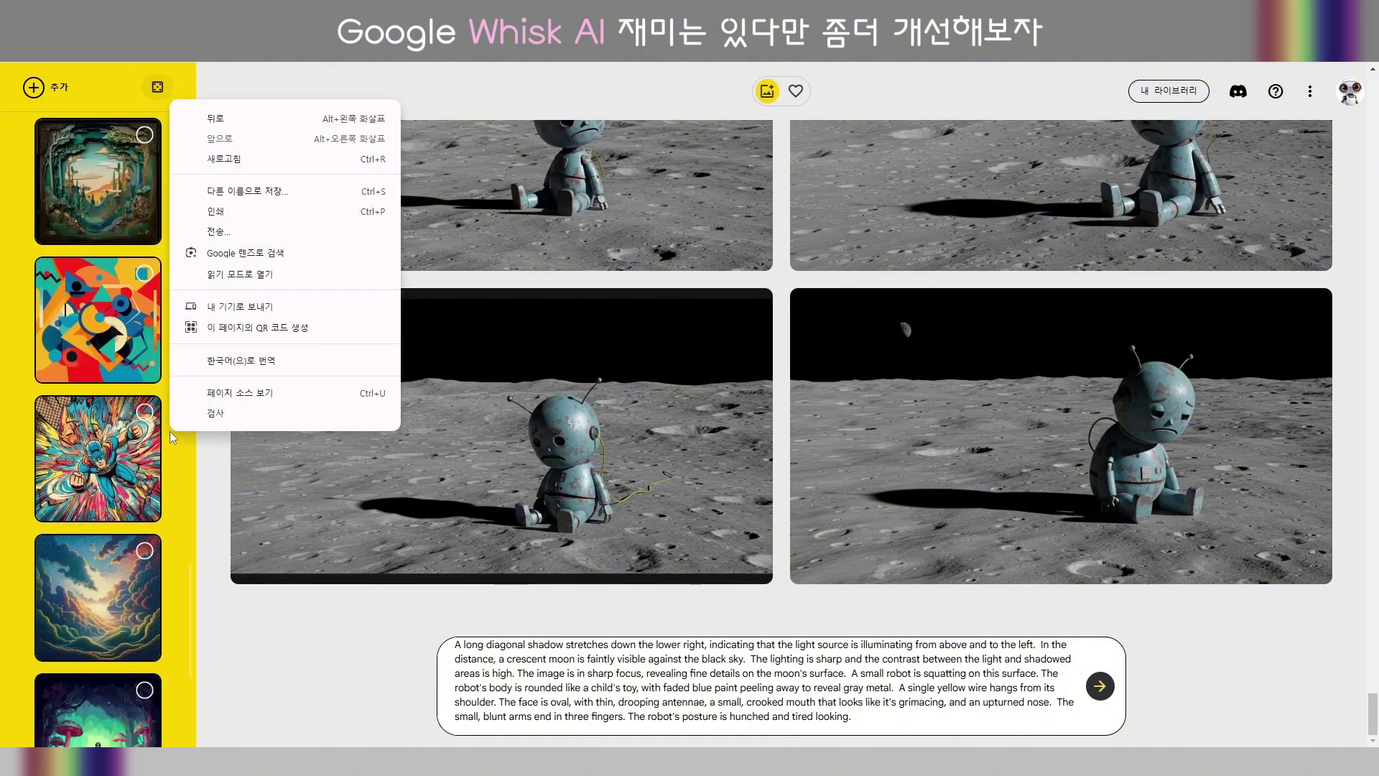
left_click(180, 490)
scroll(180, 489, "down", 5)
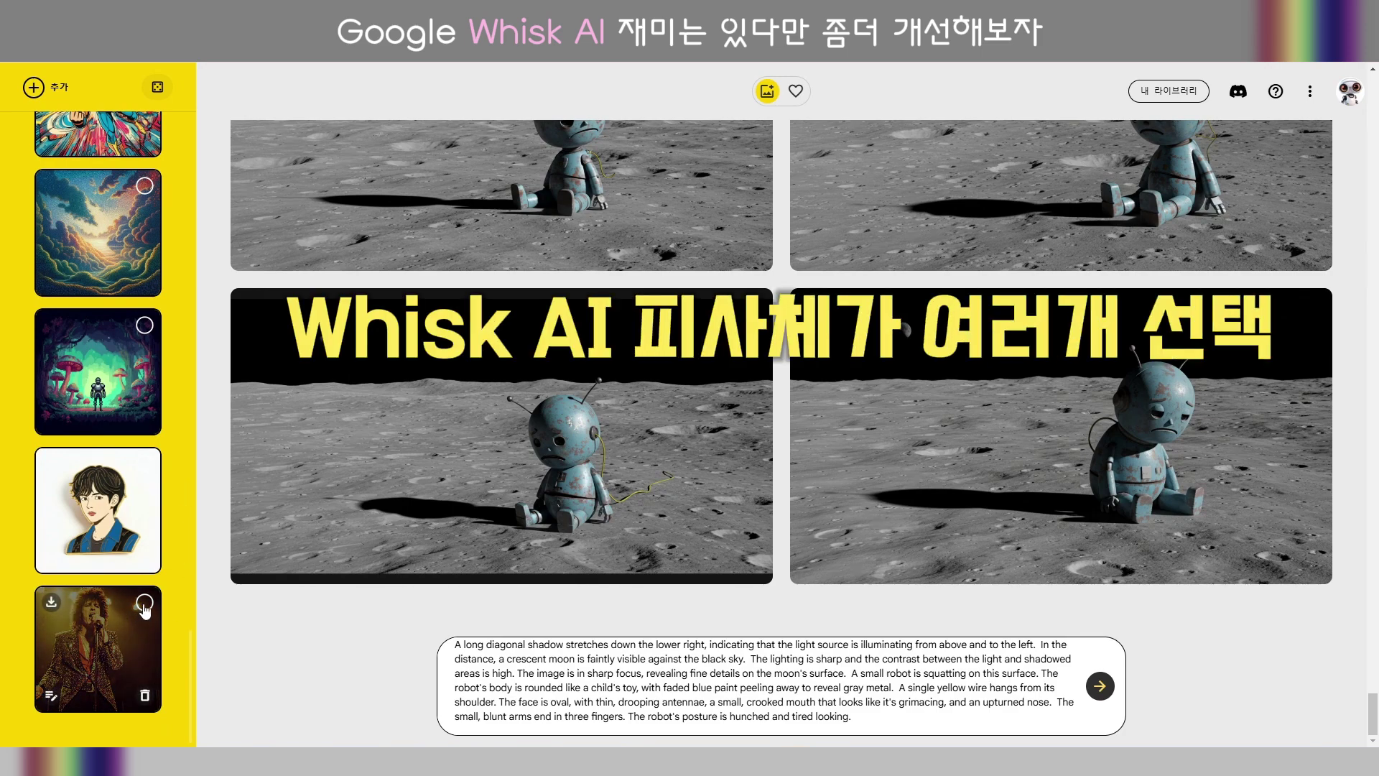
scroll(189, 536, "up", 3)
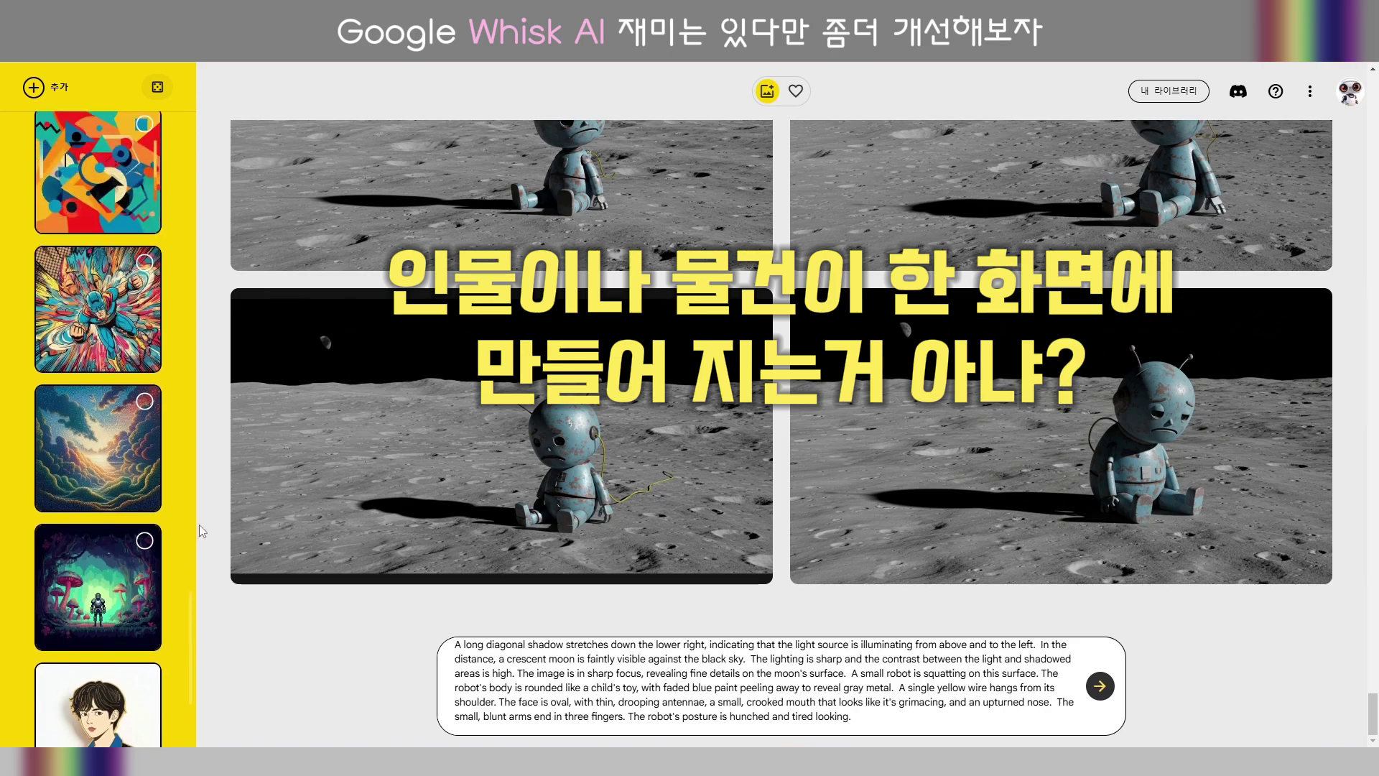
scroll(213, 521, "up", 10)
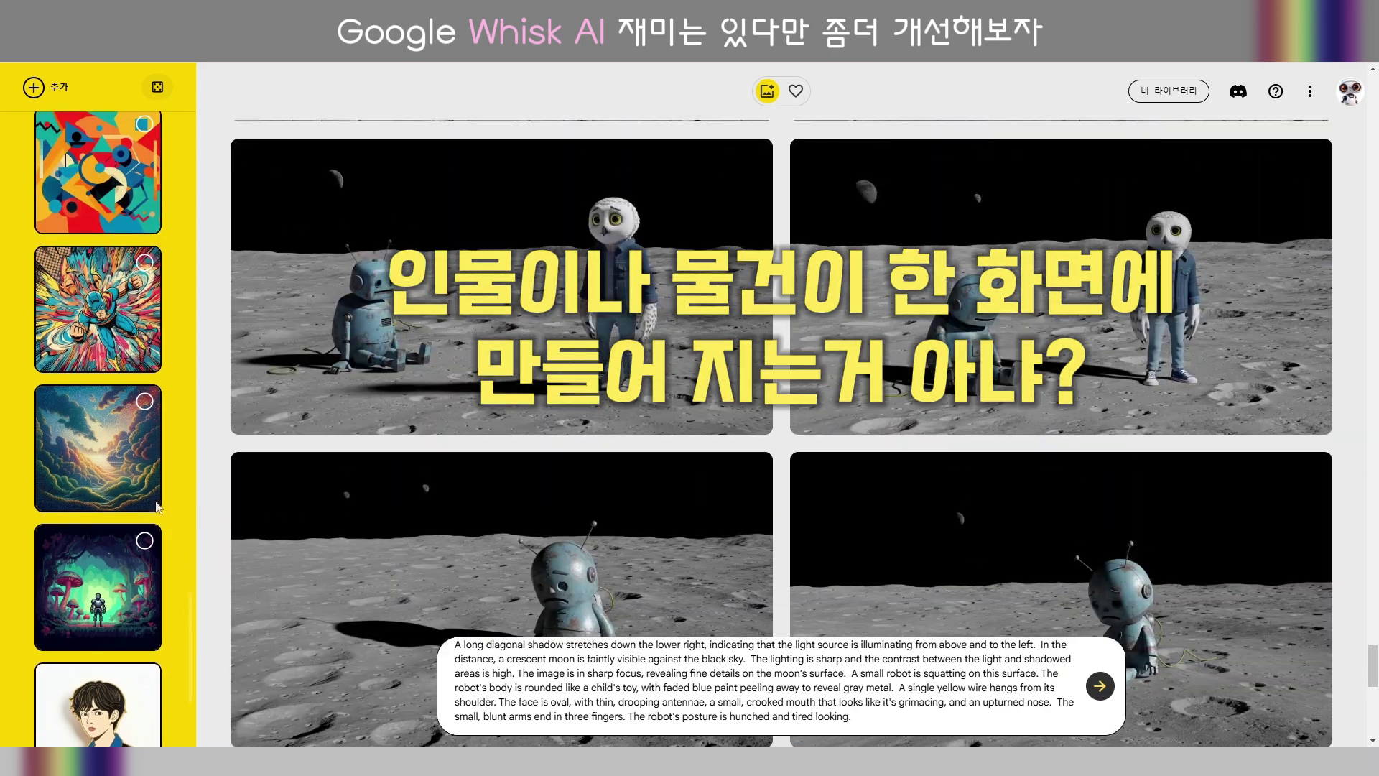
scroll(158, 507, "up", 5)
right_click(158, 509)
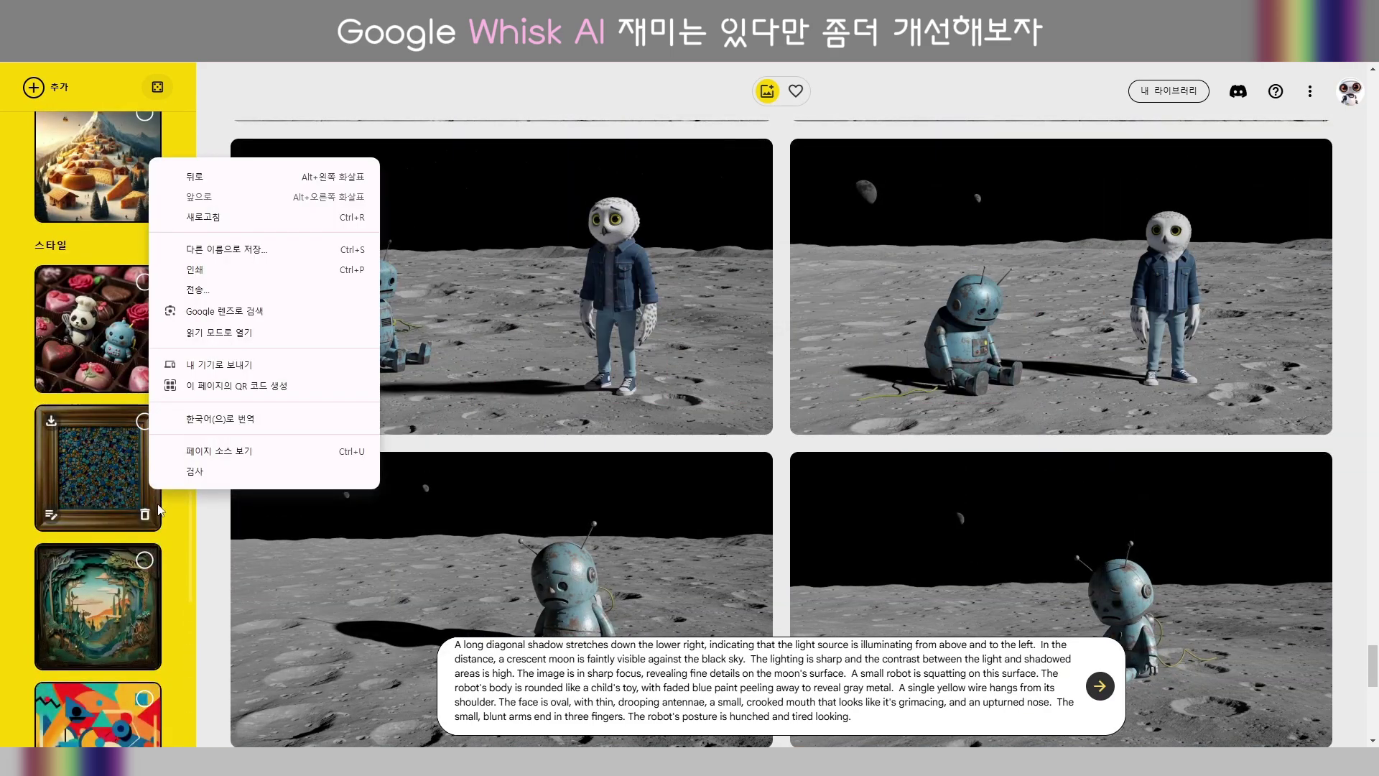
scroll(179, 516, "up", 8)
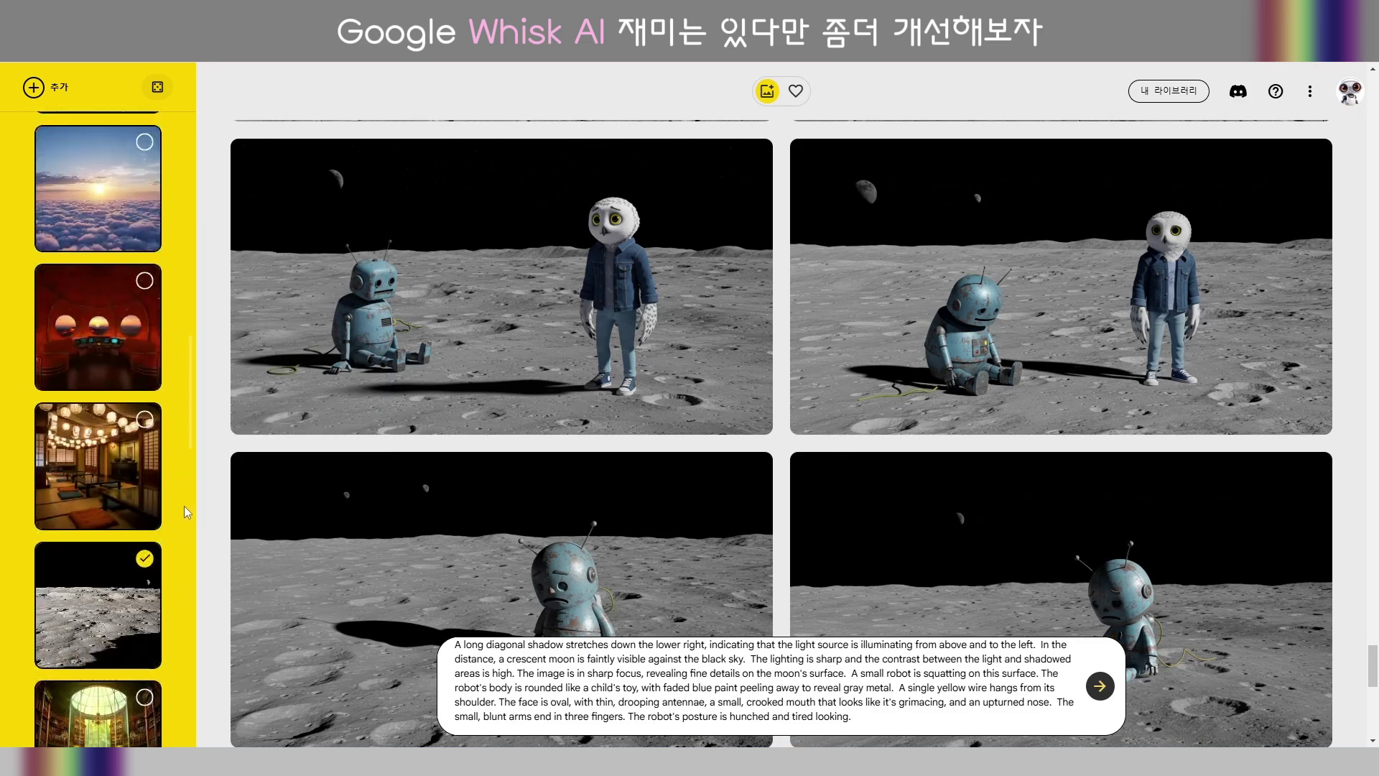
Delete the entire prompt, generate images from the selected references alone, and review the selected subjects.
scroll(184, 506, "up", 10)
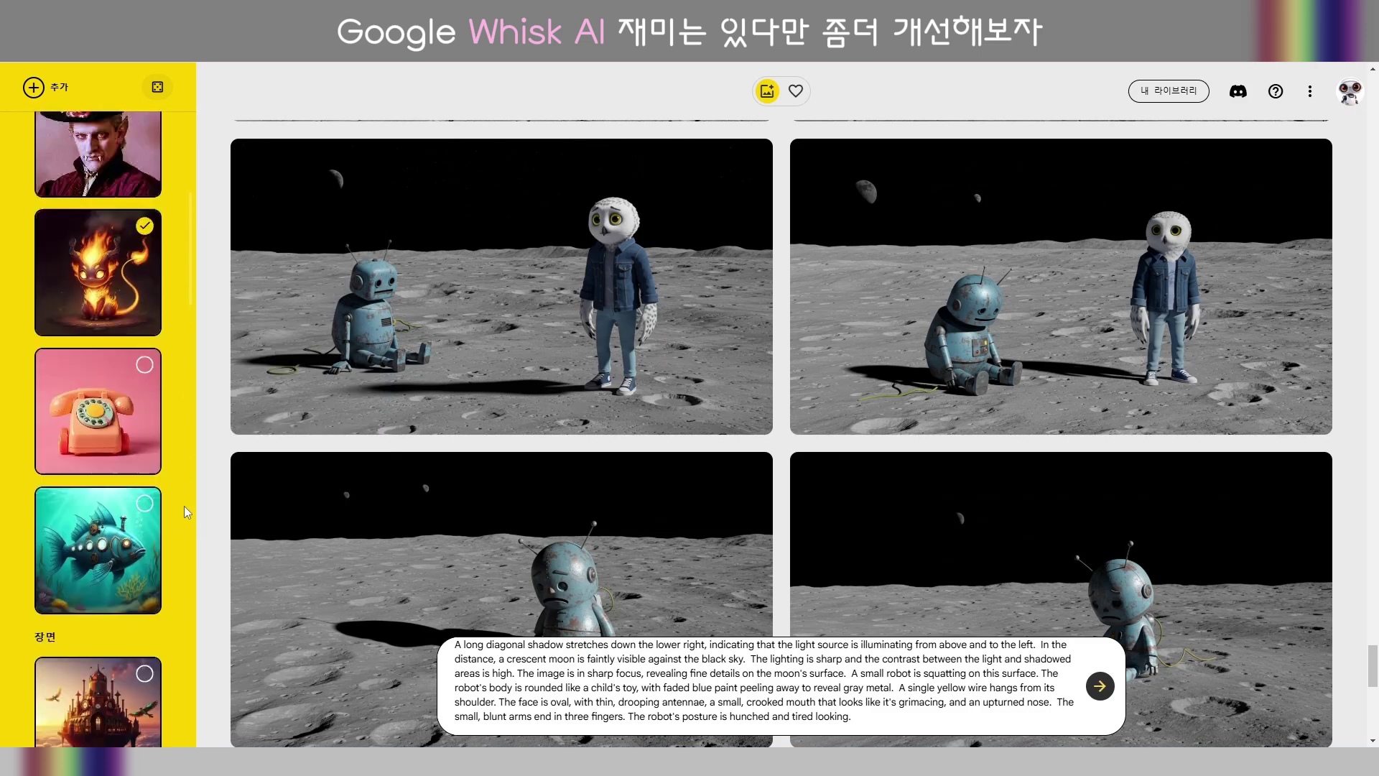
scroll(184, 506, "up", 8)
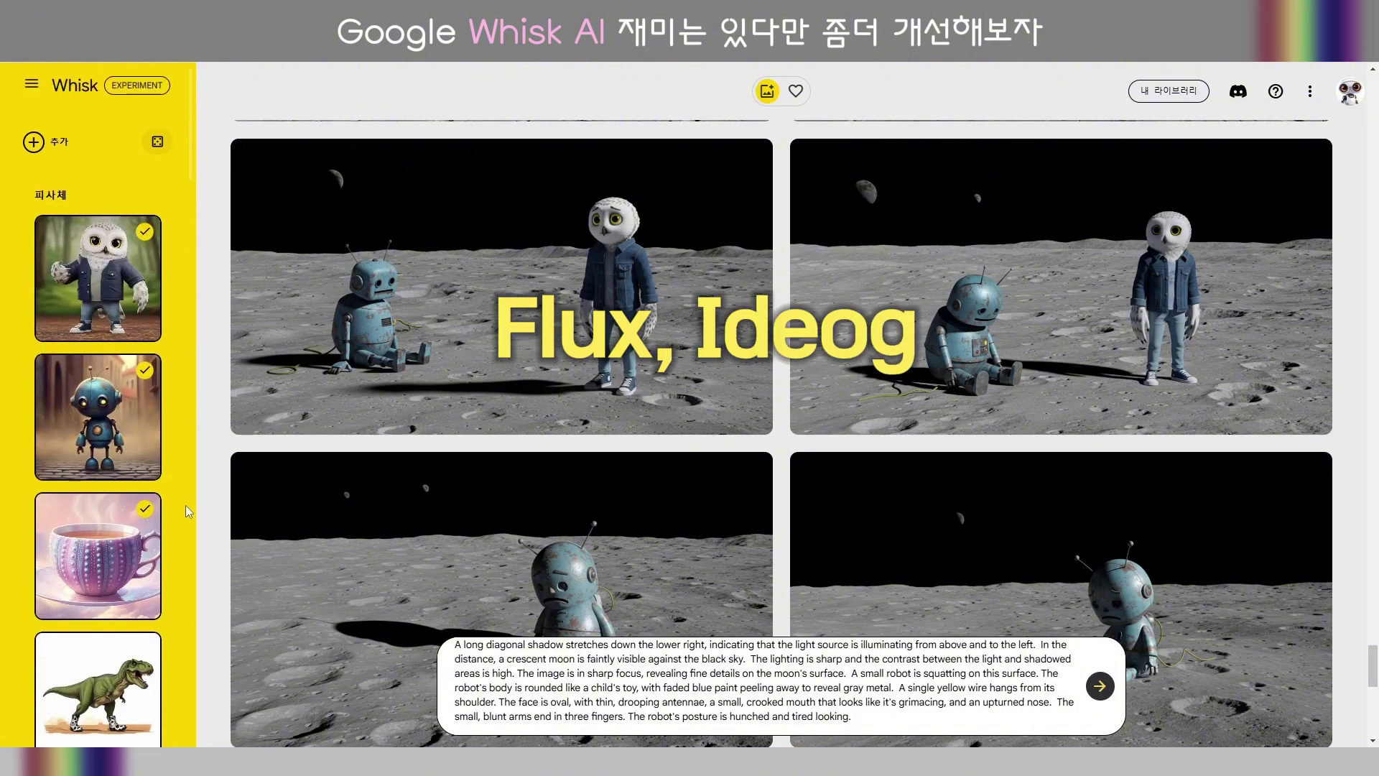
left_click(872, 715)
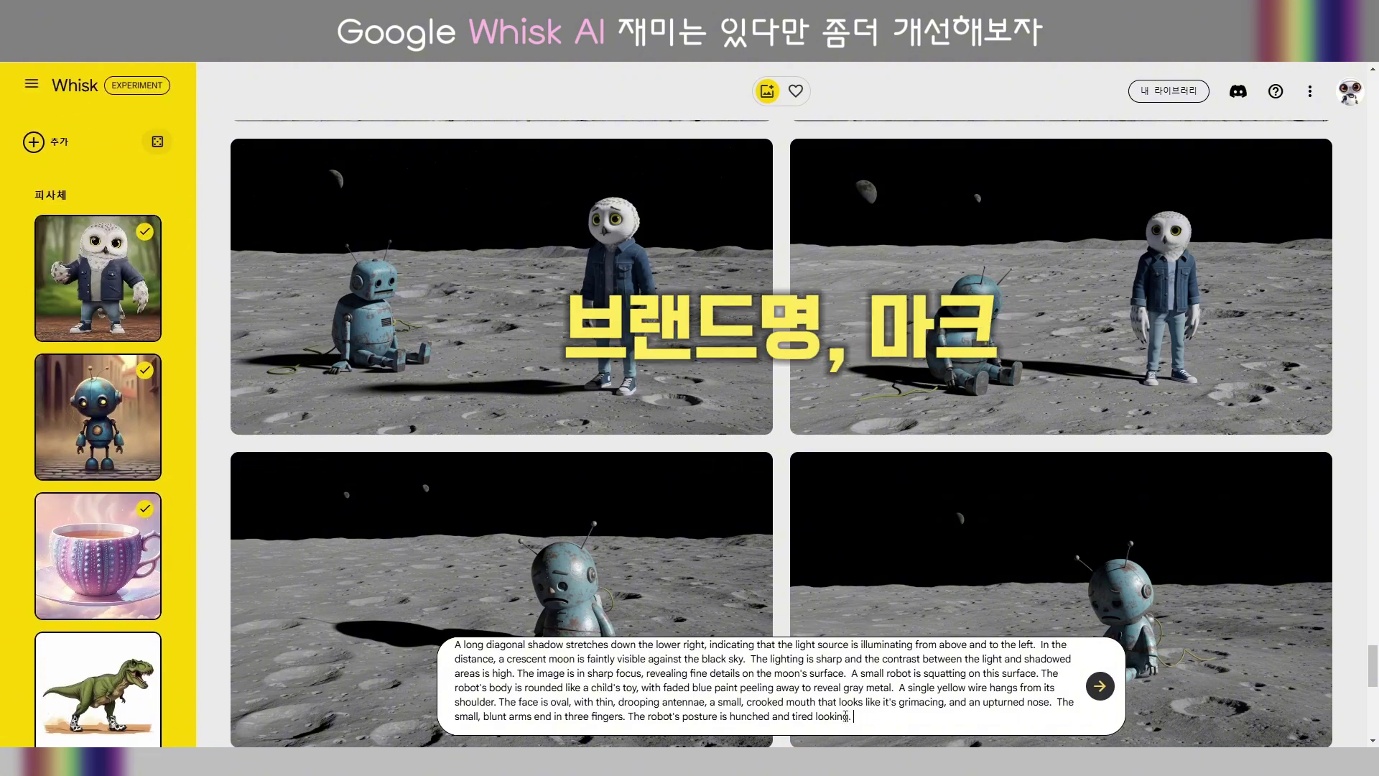
left_click_drag(846, 716, 348, 657)
left_click(348, 659)
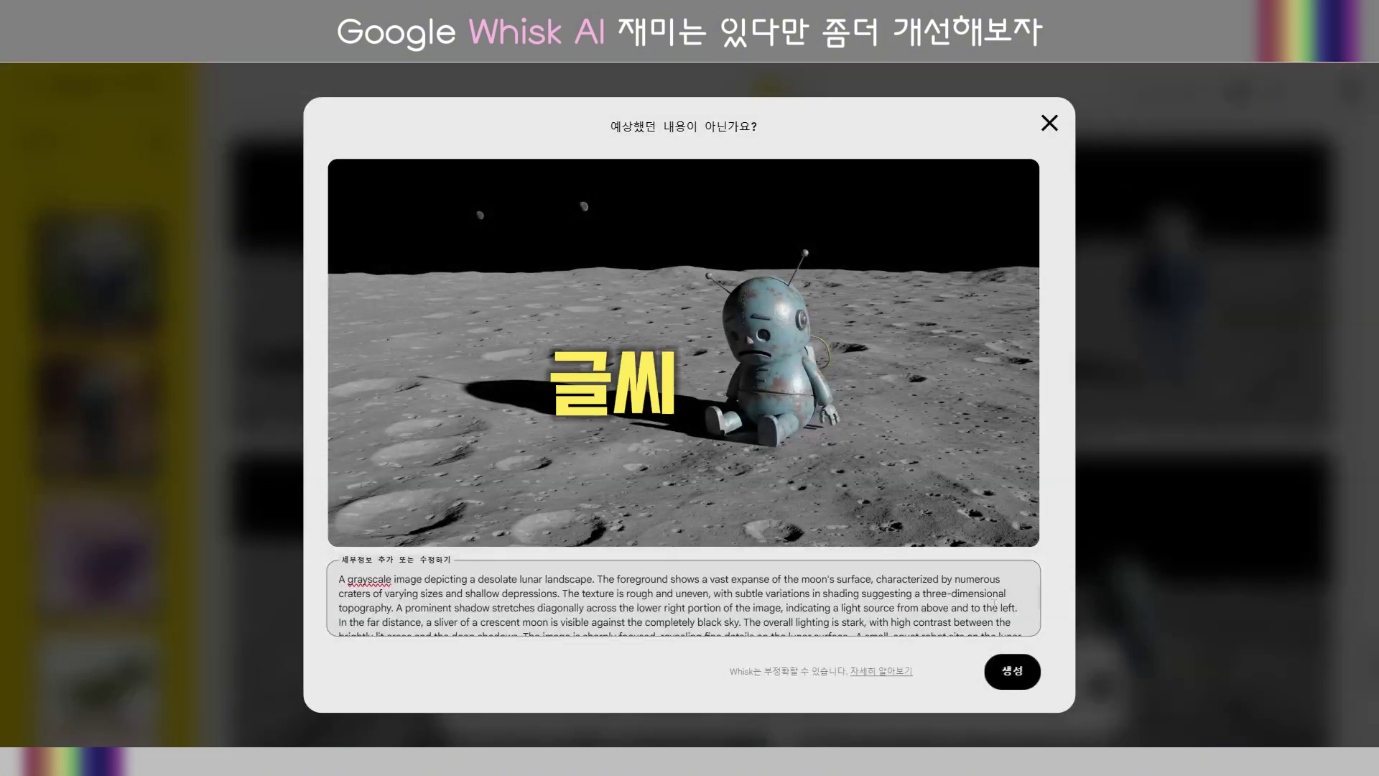
left_click(1050, 123)
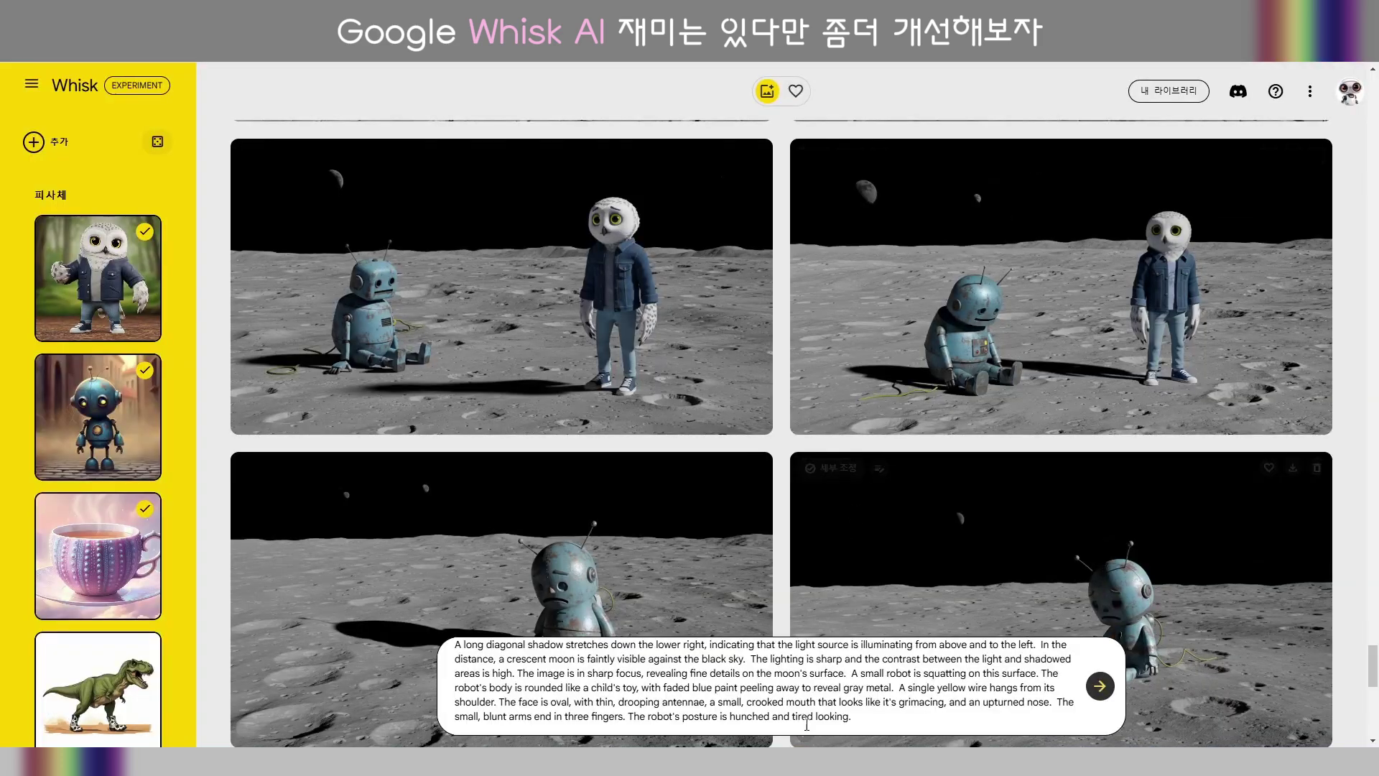
left_click_drag(853, 716, 410, 629)
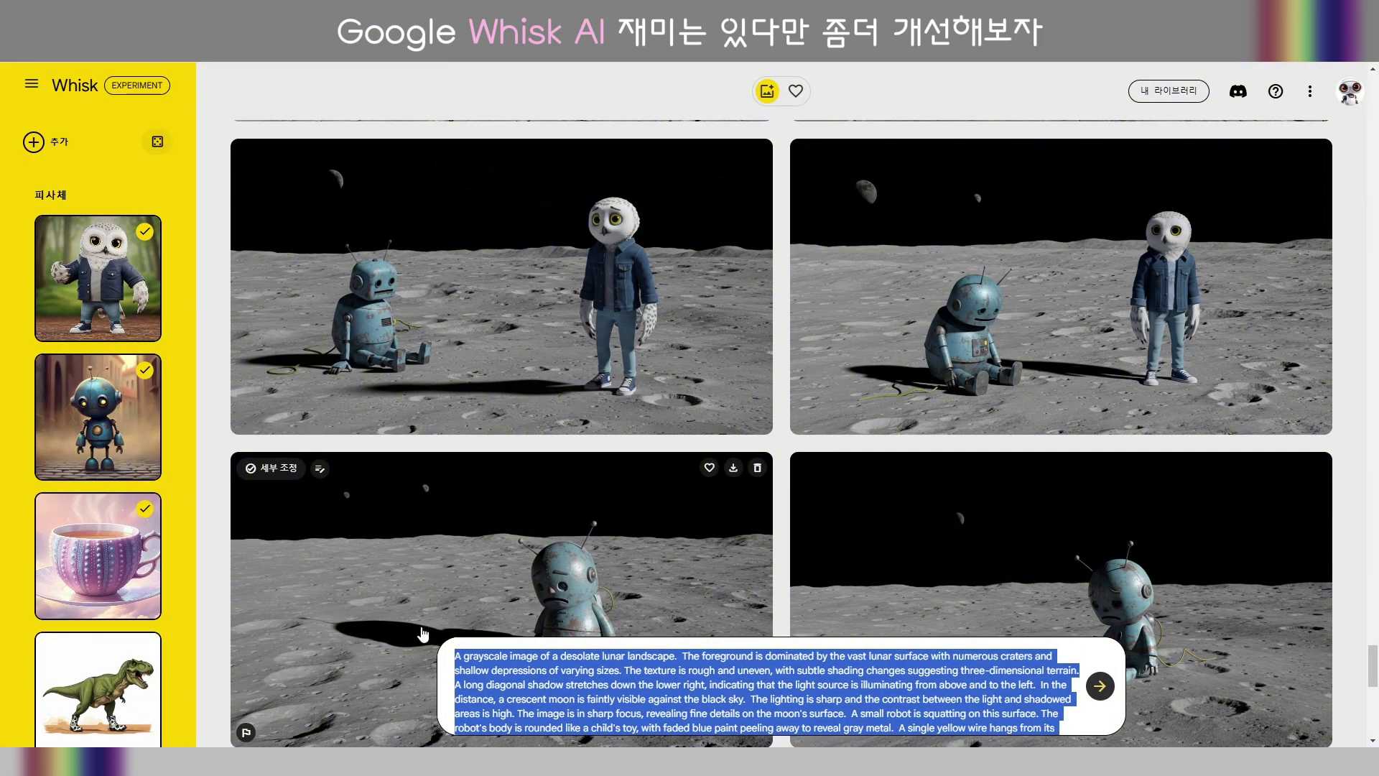
key("BackSpace")
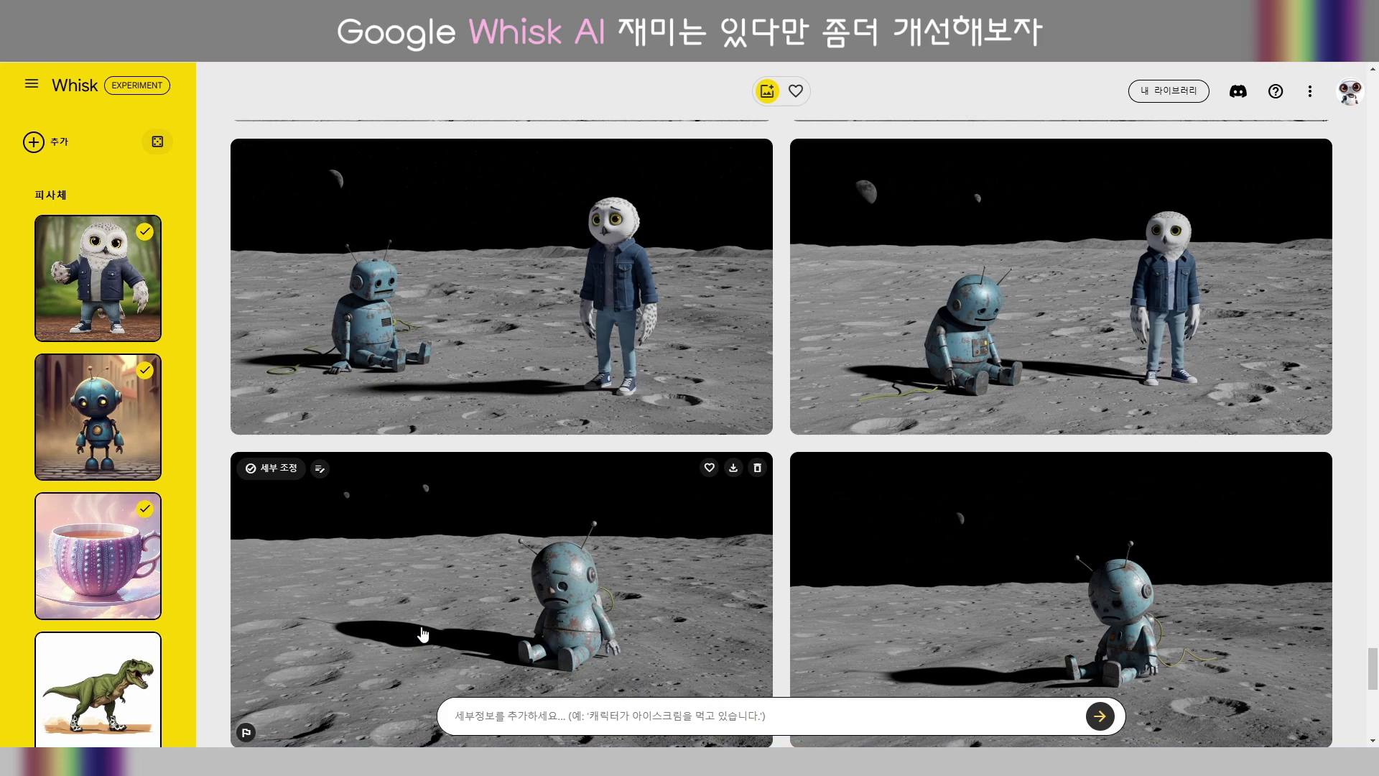
left_click(1102, 716)
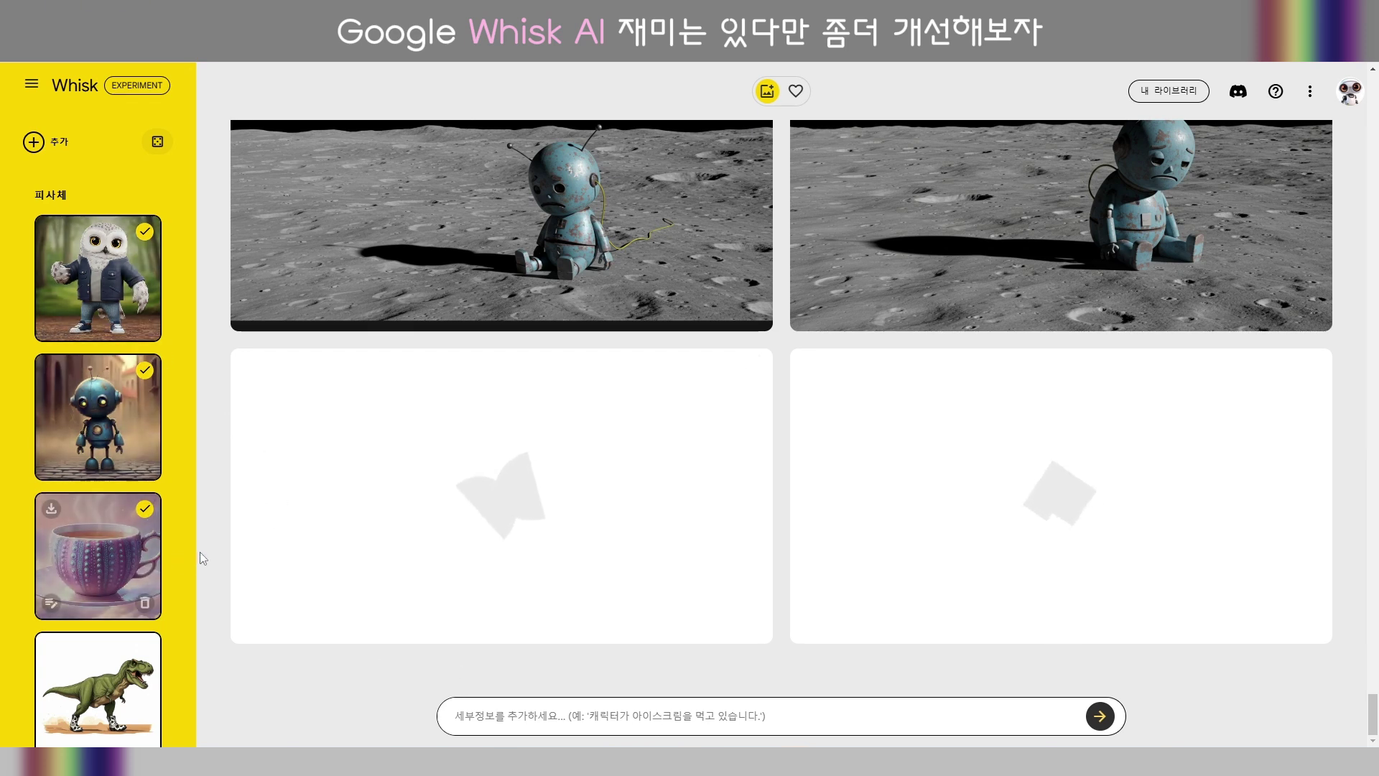
scroll(177, 553, "down", 3)
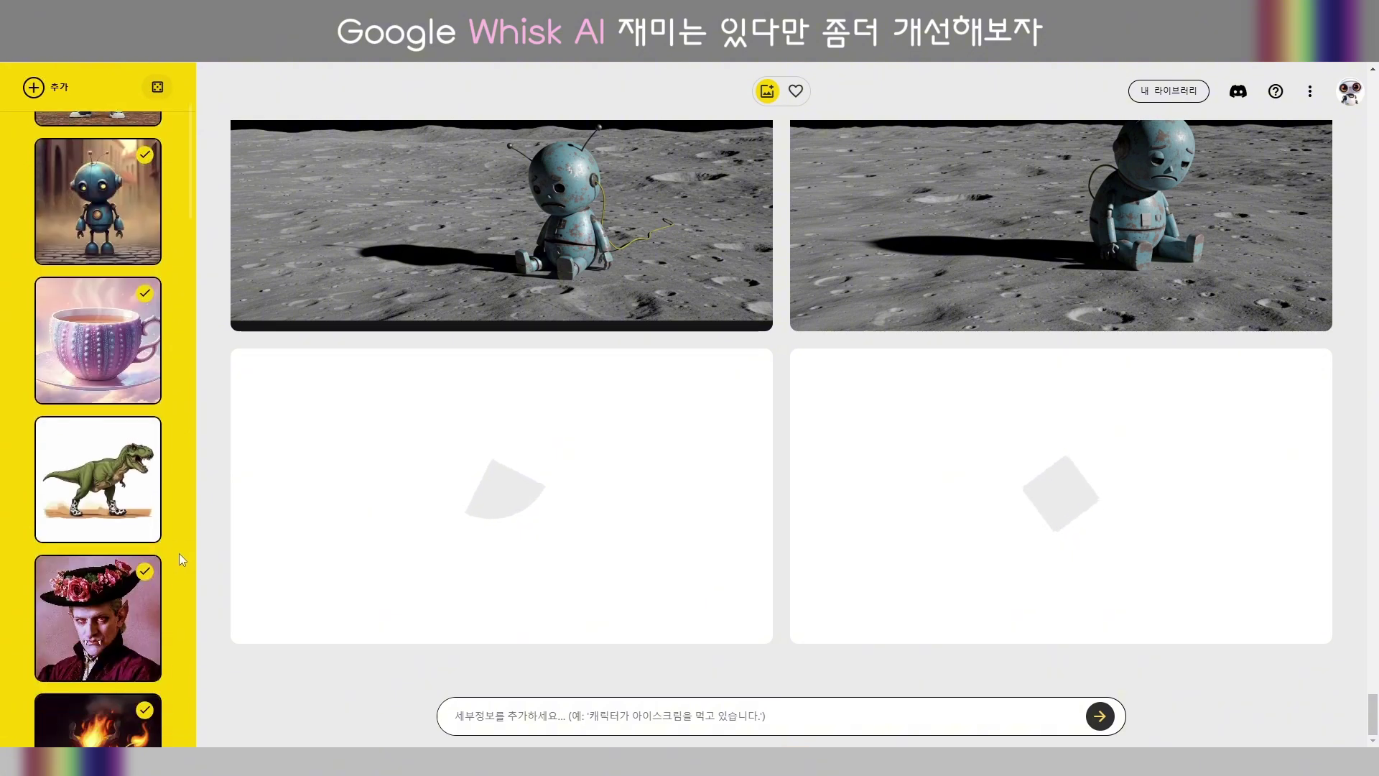
scroll(179, 553, "down", 3)
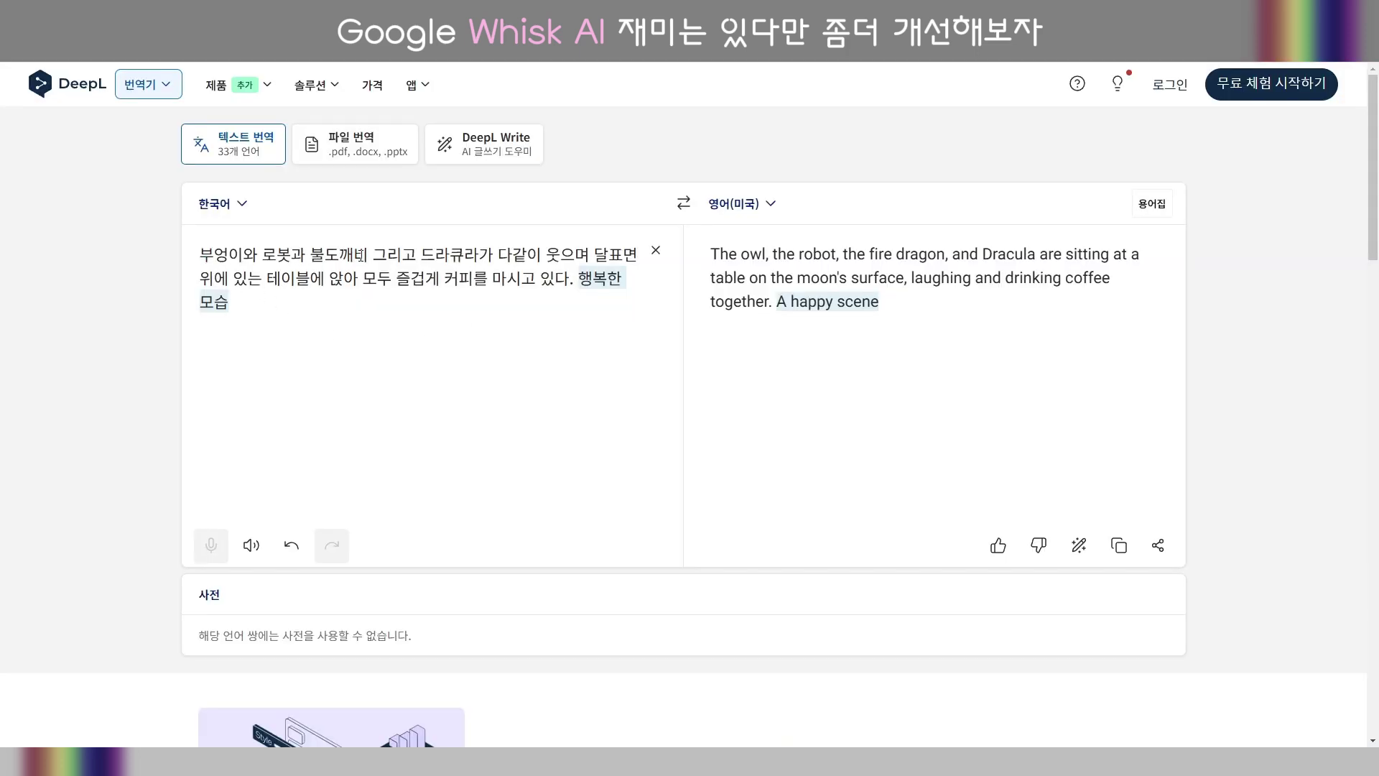
Translate the Korean scene description in DeepL and generate images in Whisk of the owl, robot, fire dragon and Dracula drinking coffee on the moon.
left_click(388, 254)
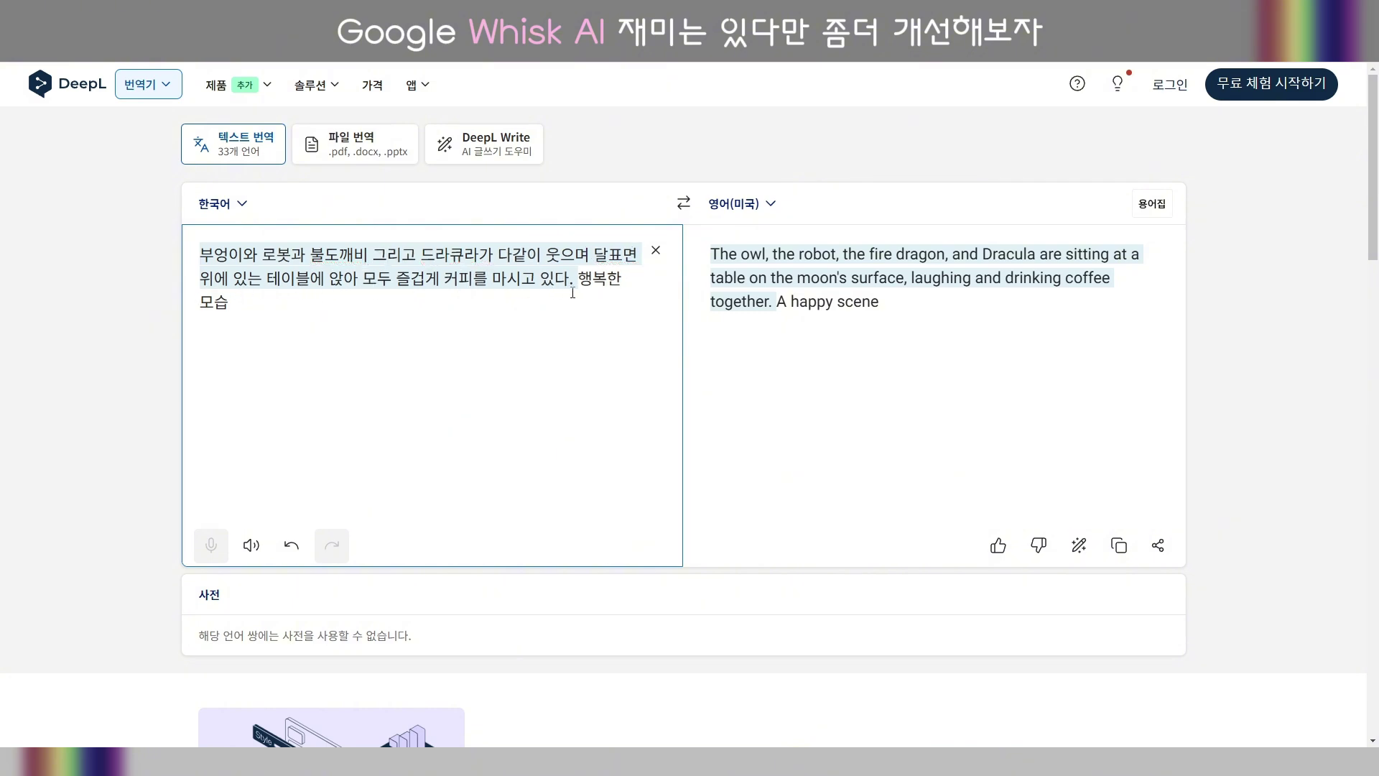
left_click(236, 310)
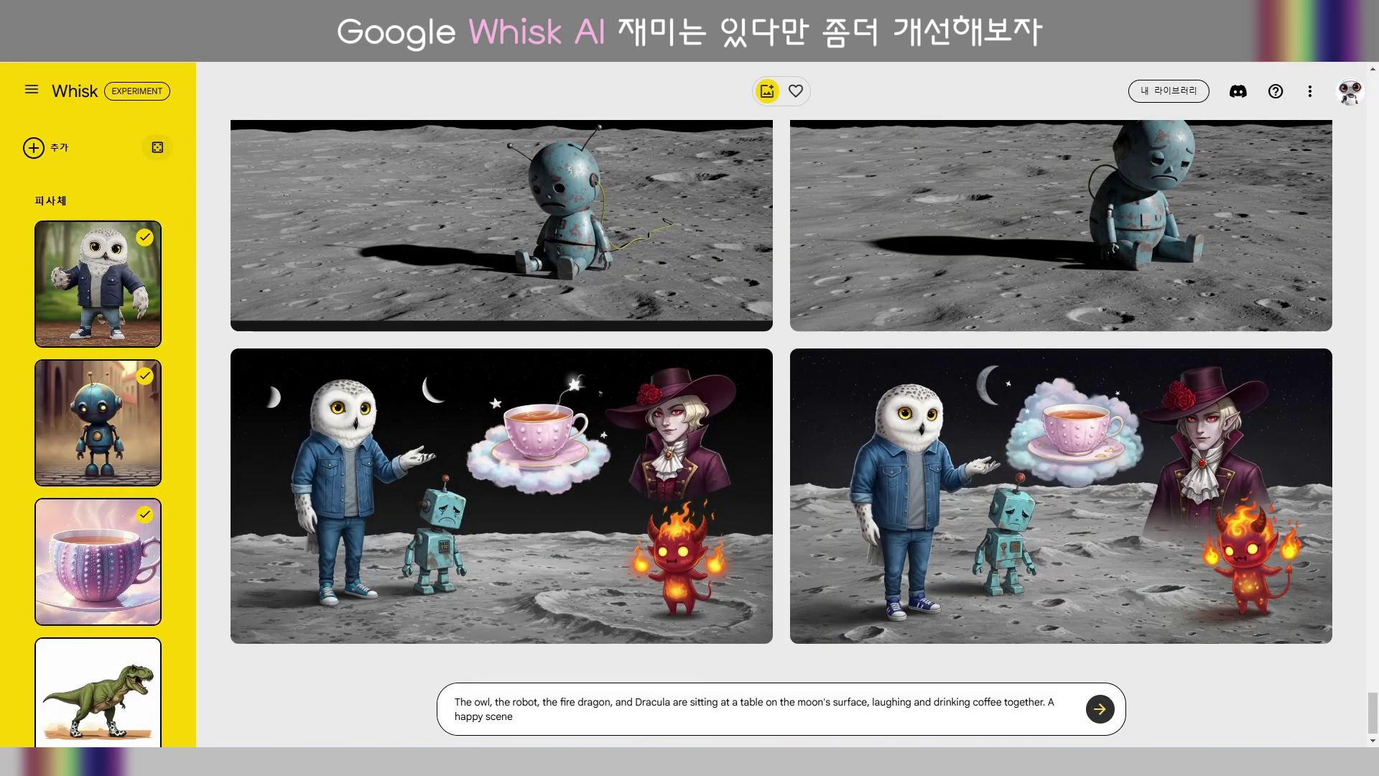
left_click(1100, 709)
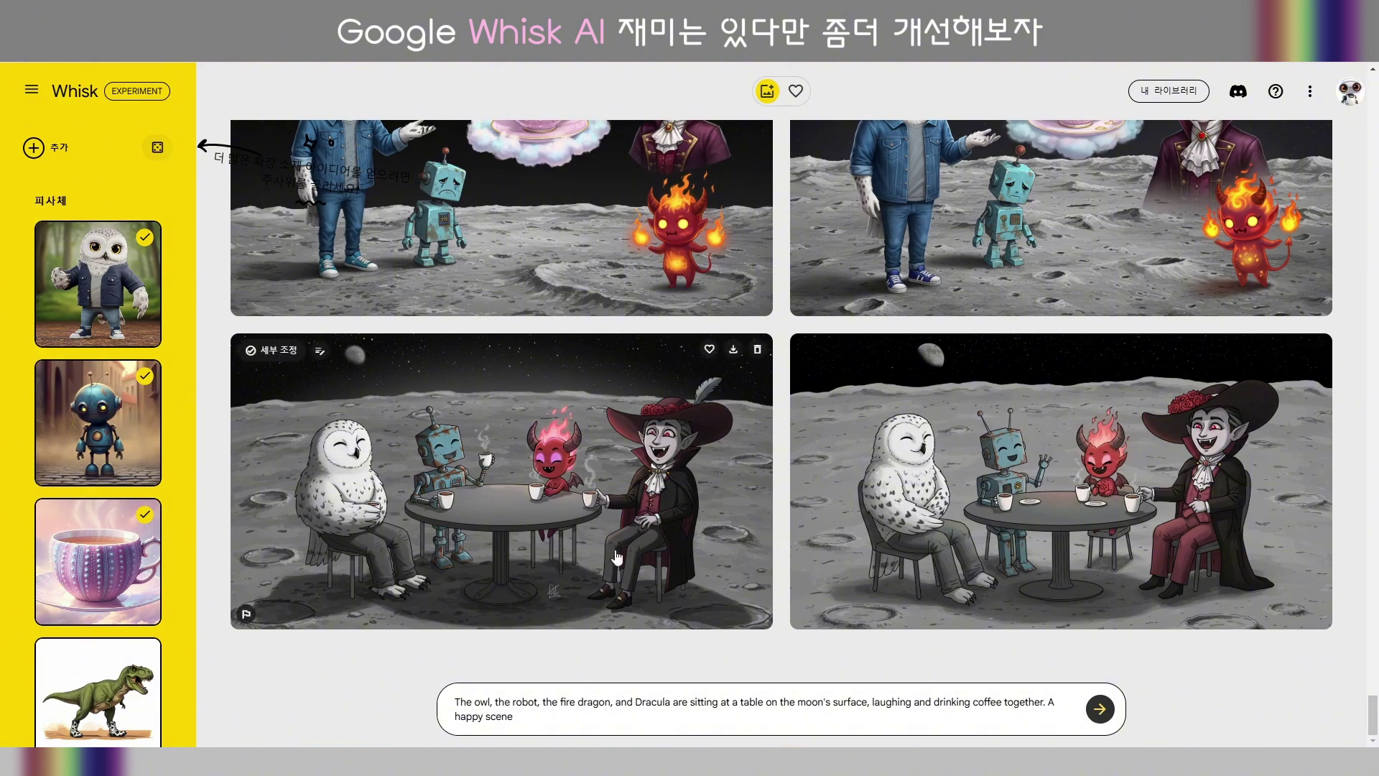
Use the stage singer photo as the style reference and regenerate the moon coffee table scene.
scroll(186, 700, "down", 10)
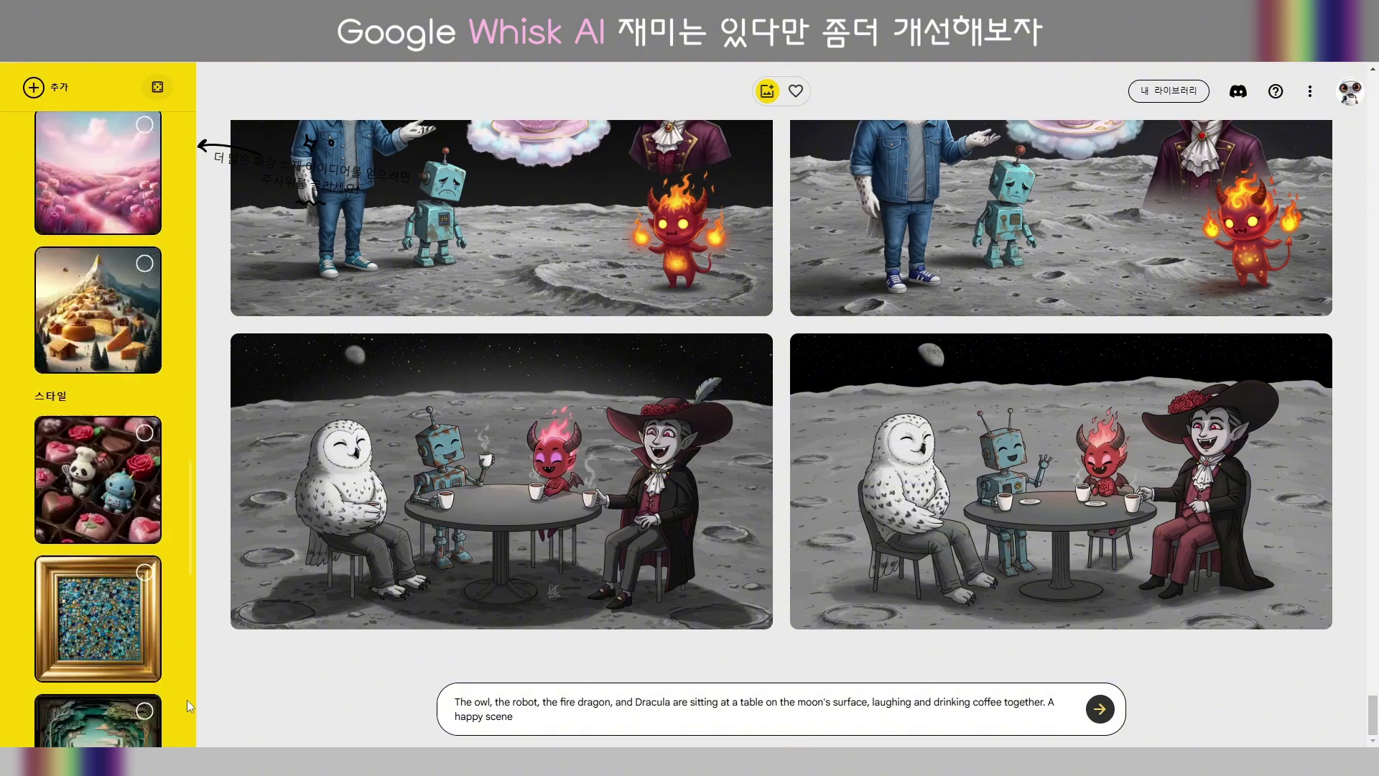
scroll(187, 699, "down", 5)
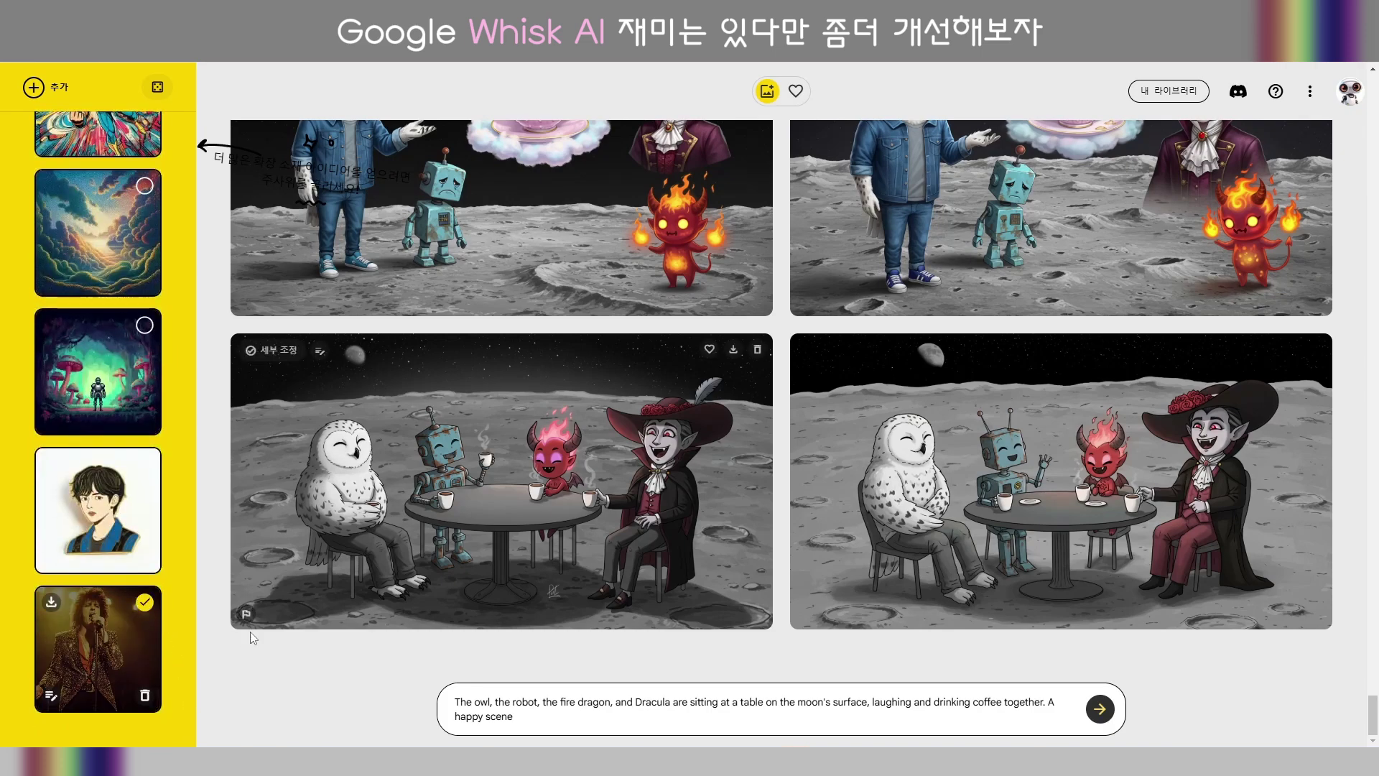
left_click(1099, 710)
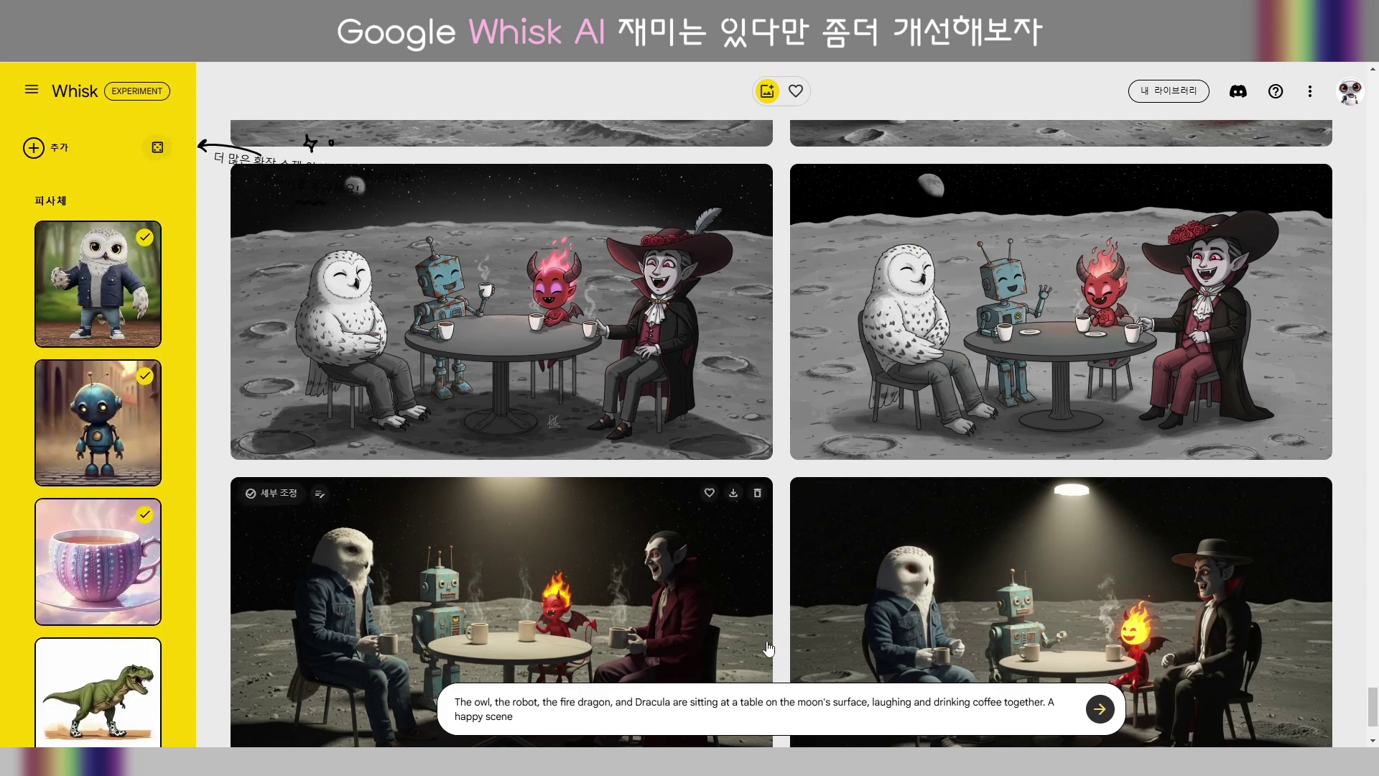
scroll(763, 644, "down", 2)
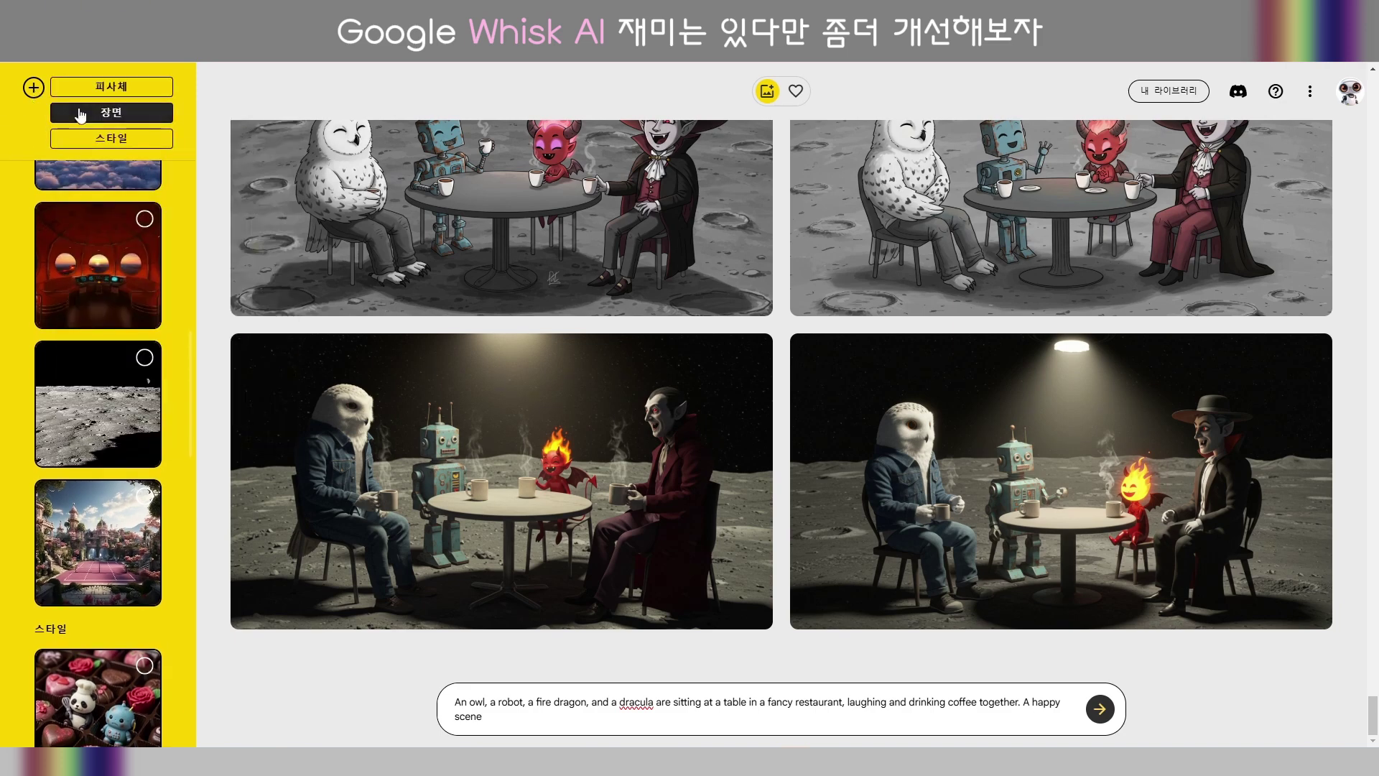
Add a new scene reference generated from the text "Pretty coffee shop".
left_click(80, 115)
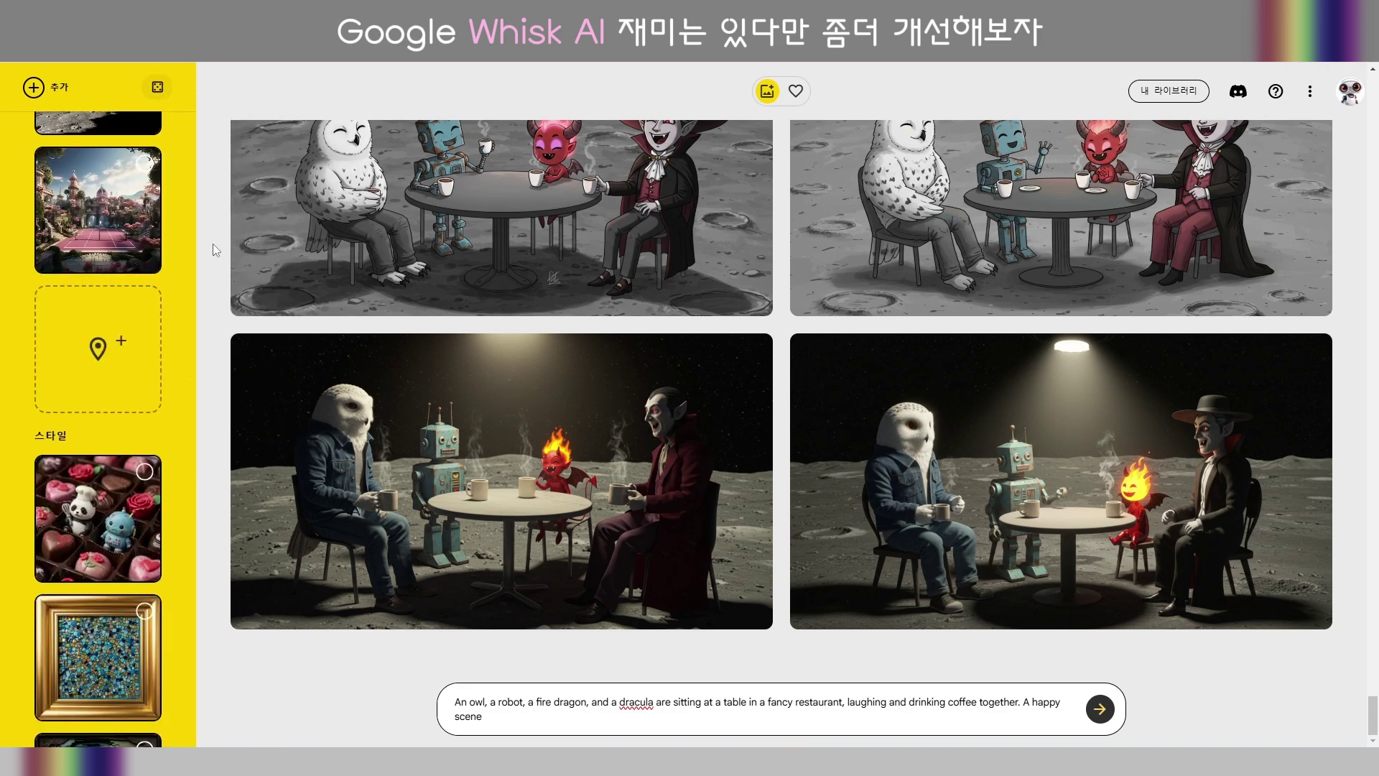
left_click(103, 332)
type("Pretty coffee shop")
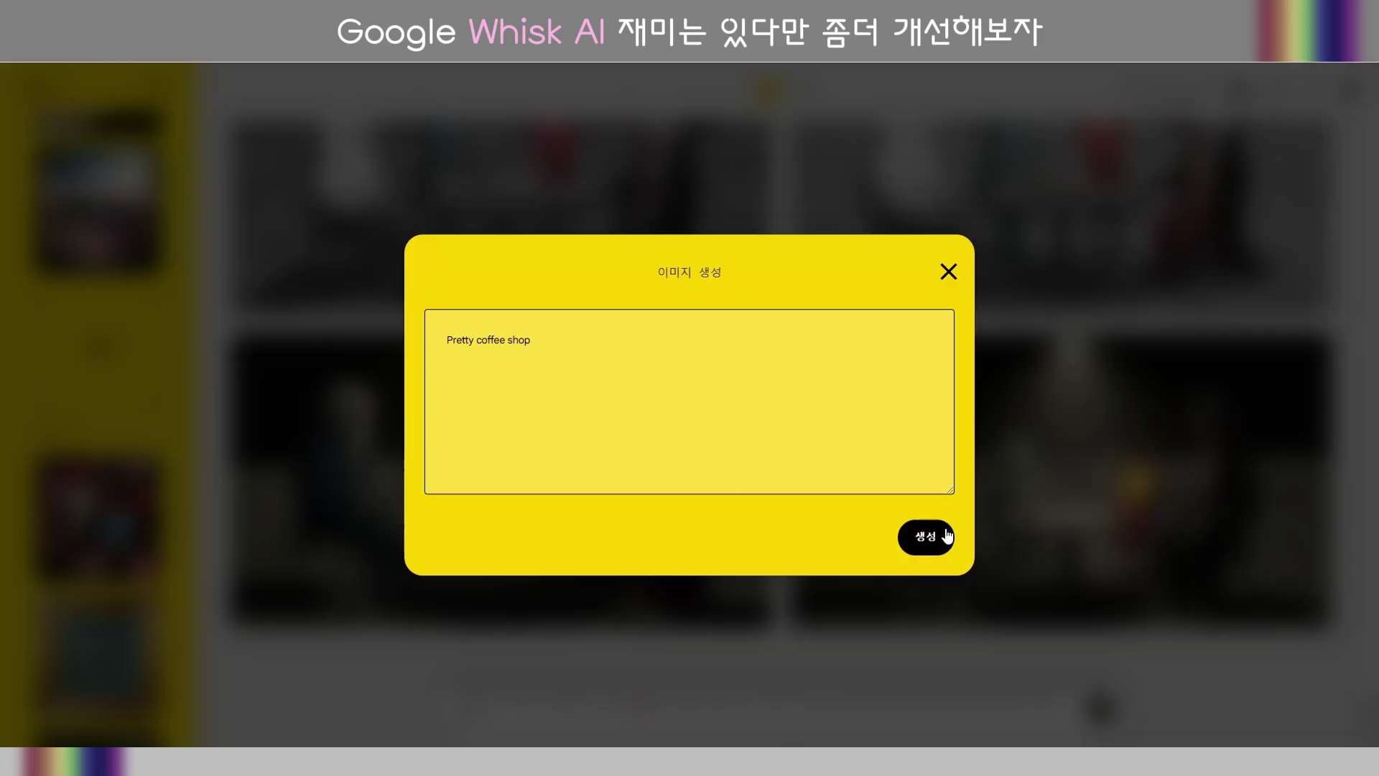
left_click(934, 535)
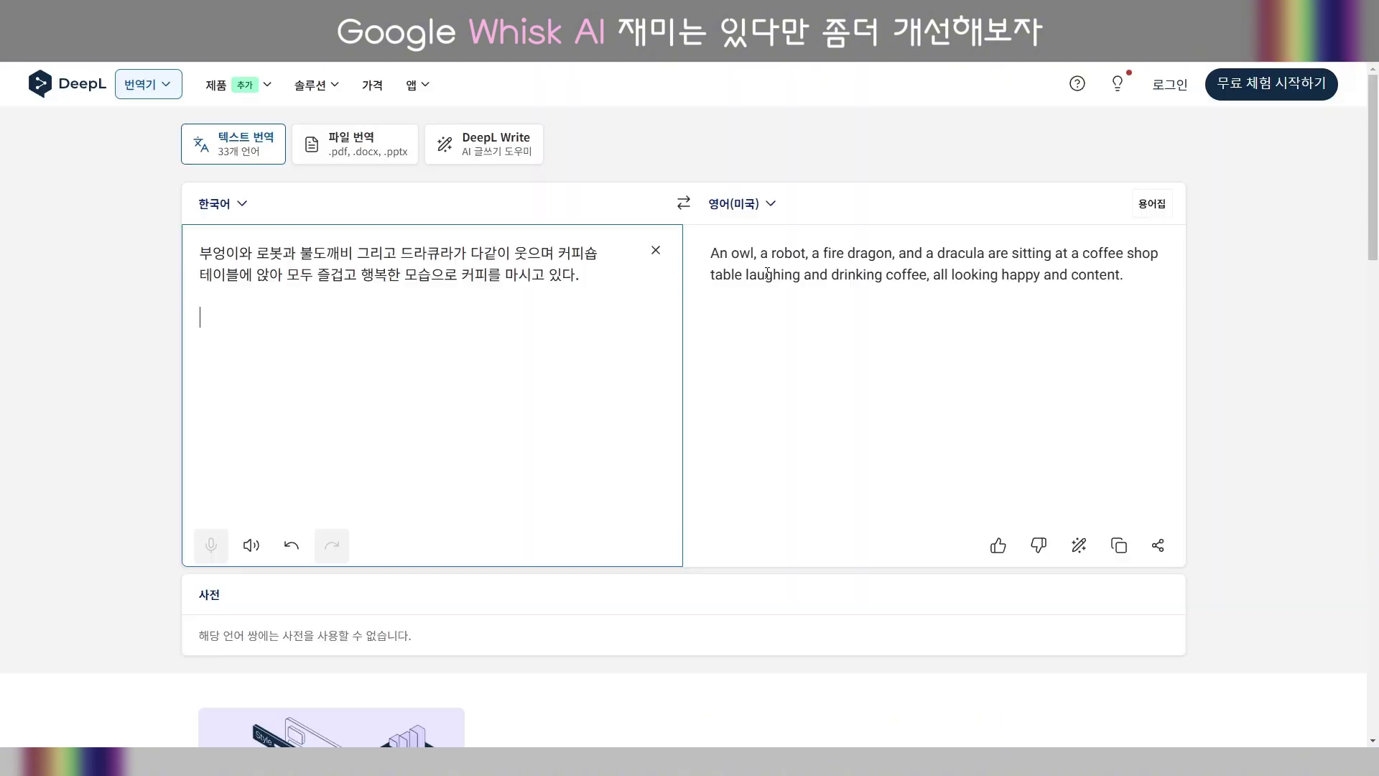
Switch to DeepL and select the English translation of the coffee shop sentence as prompt text.
left_click_drag(199, 255, 533, 321)
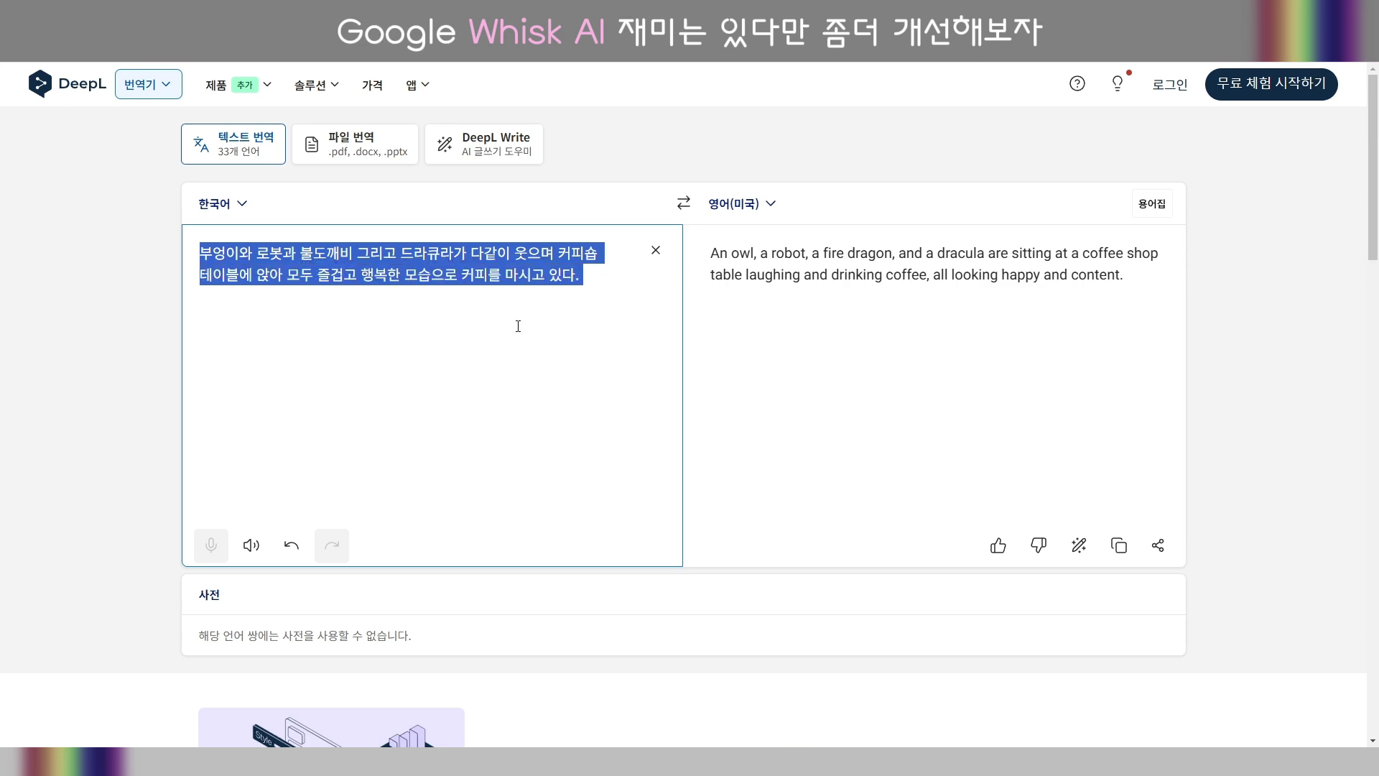
left_click(666, 348)
left_click_drag(1131, 284, 709, 251)
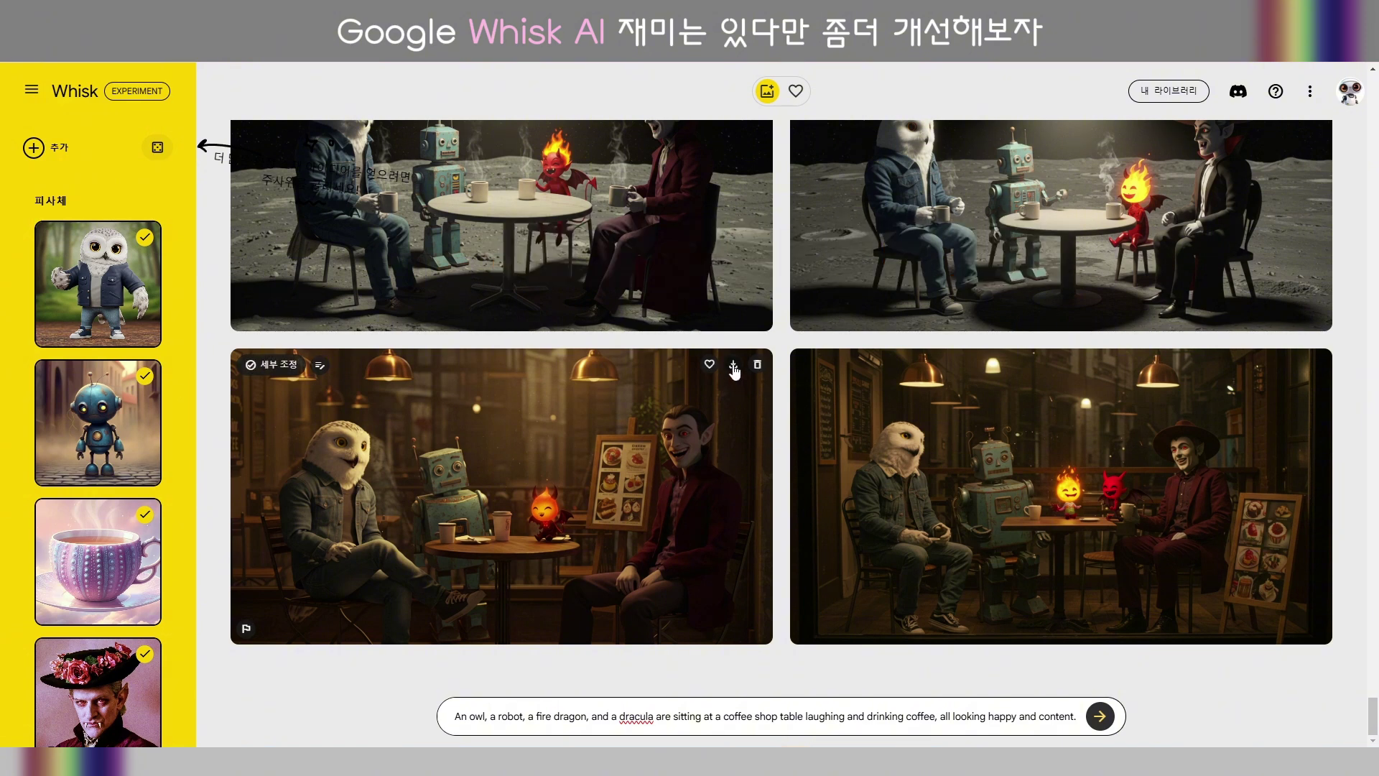
Replace the coffee shop scene reference's description with "Nike Shoe Store", regenerate it, and choose the light grey sneaker on the dark background.
scroll(54, 589, "down", 8)
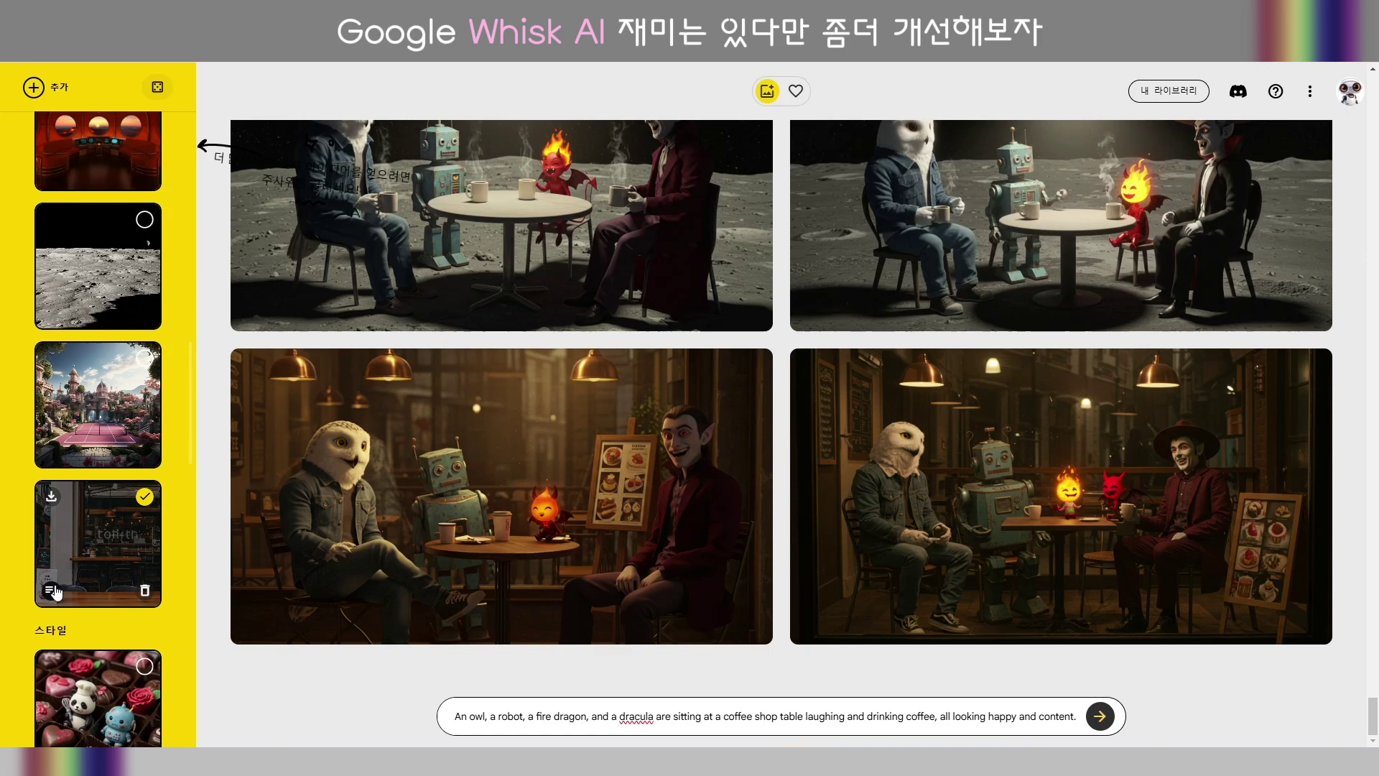
left_click(54, 588)
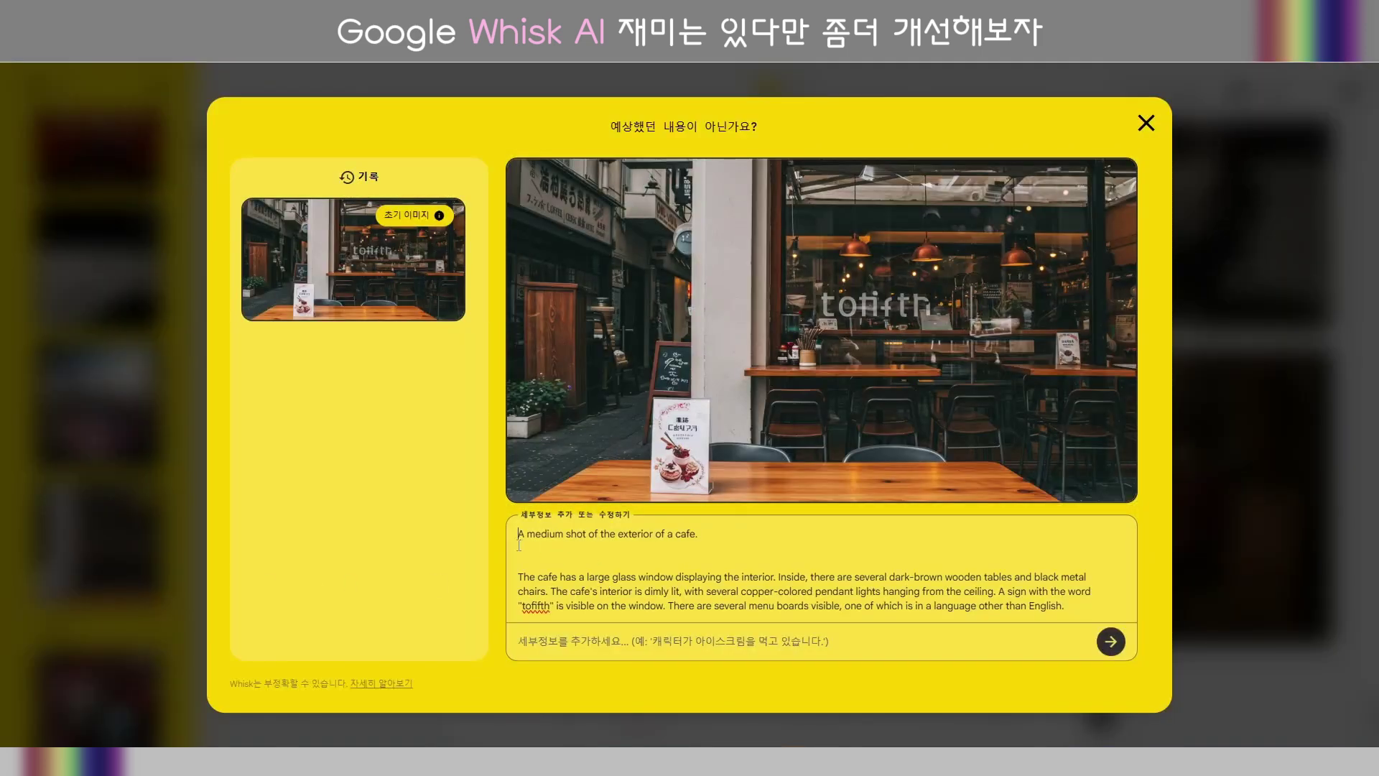
left_click_drag(519, 534, 1023, 678)
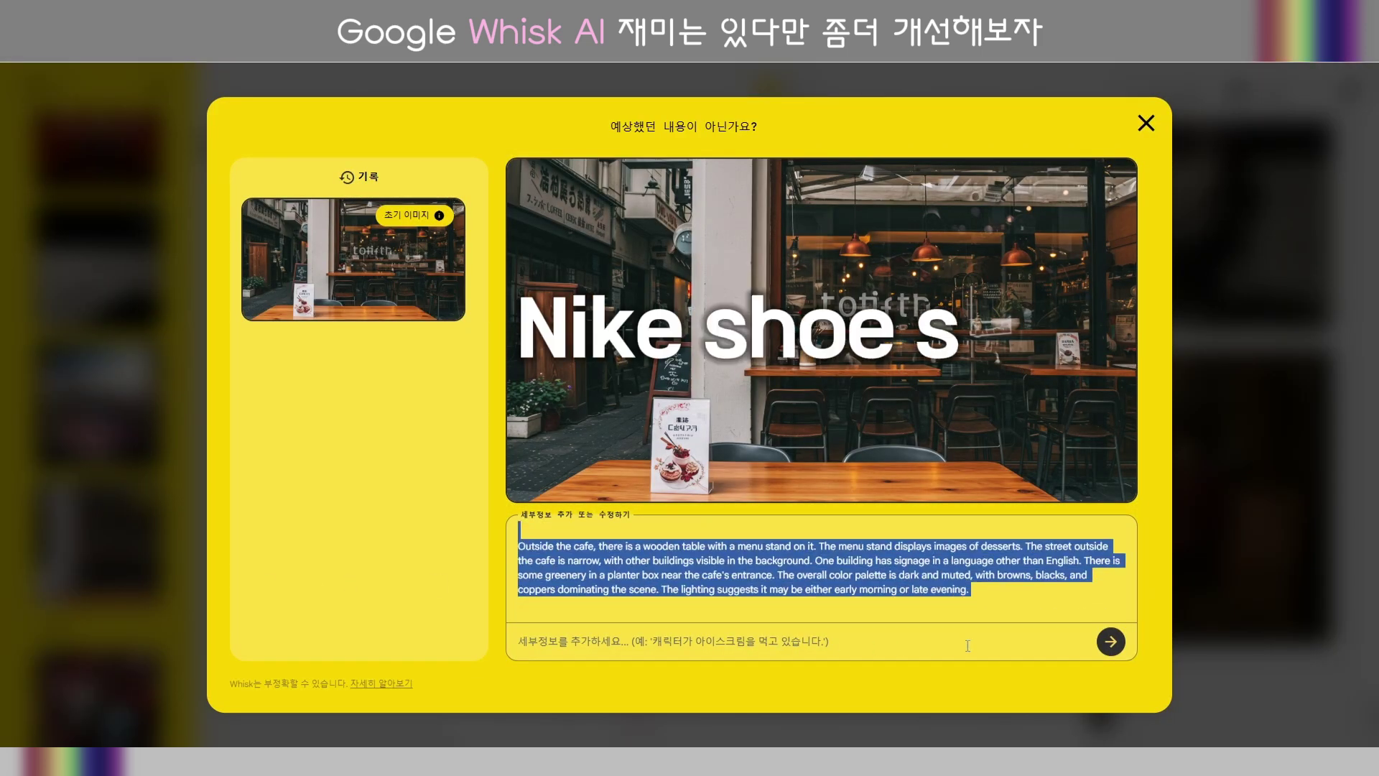
type("Nike Shoe Store")
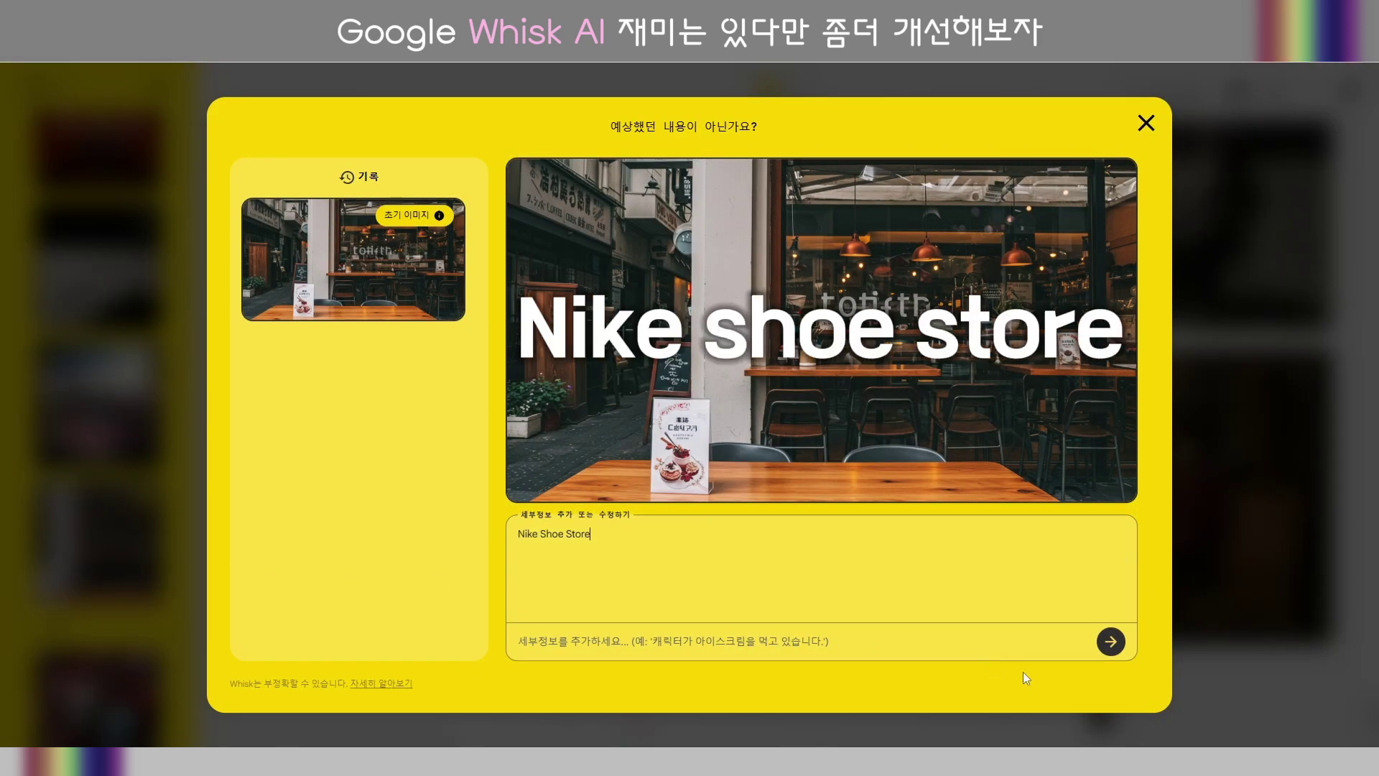
left_click(1112, 643)
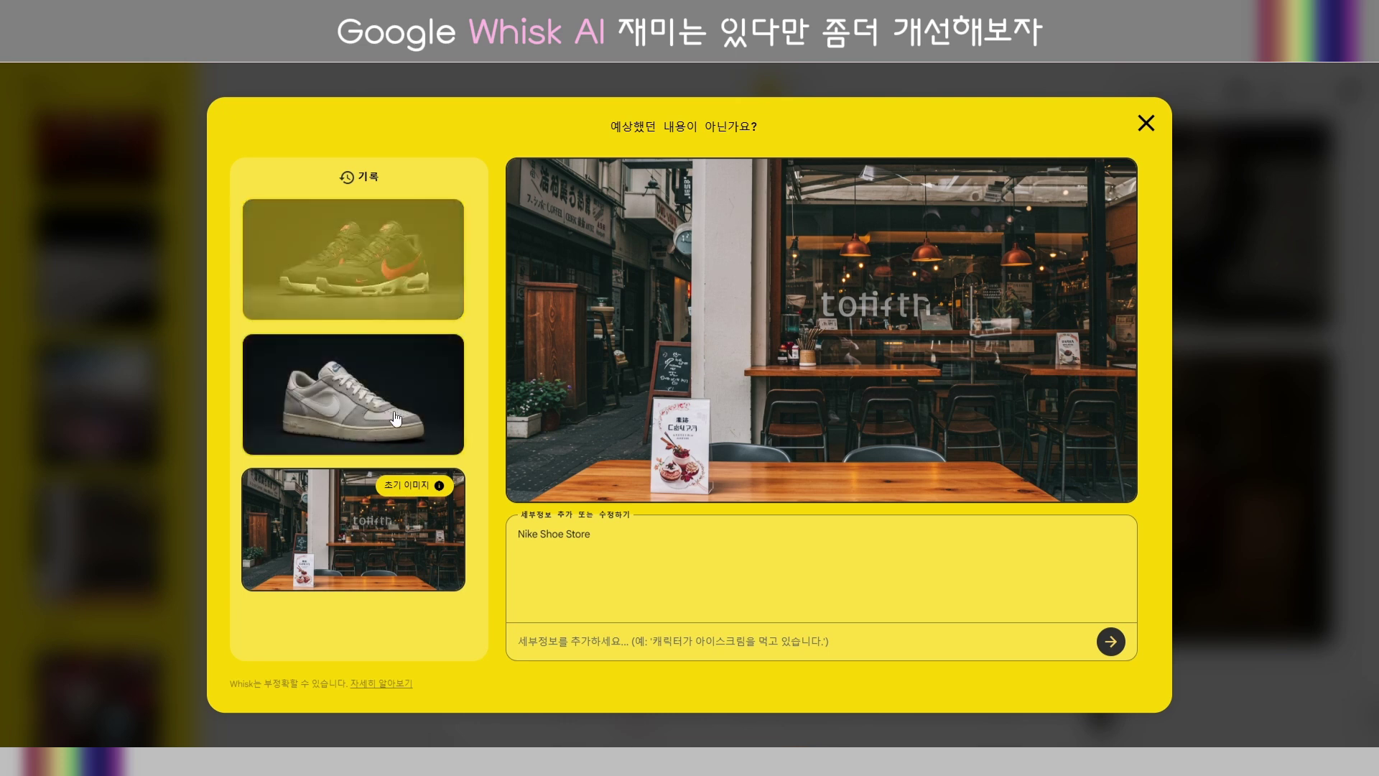
left_click(407, 423)
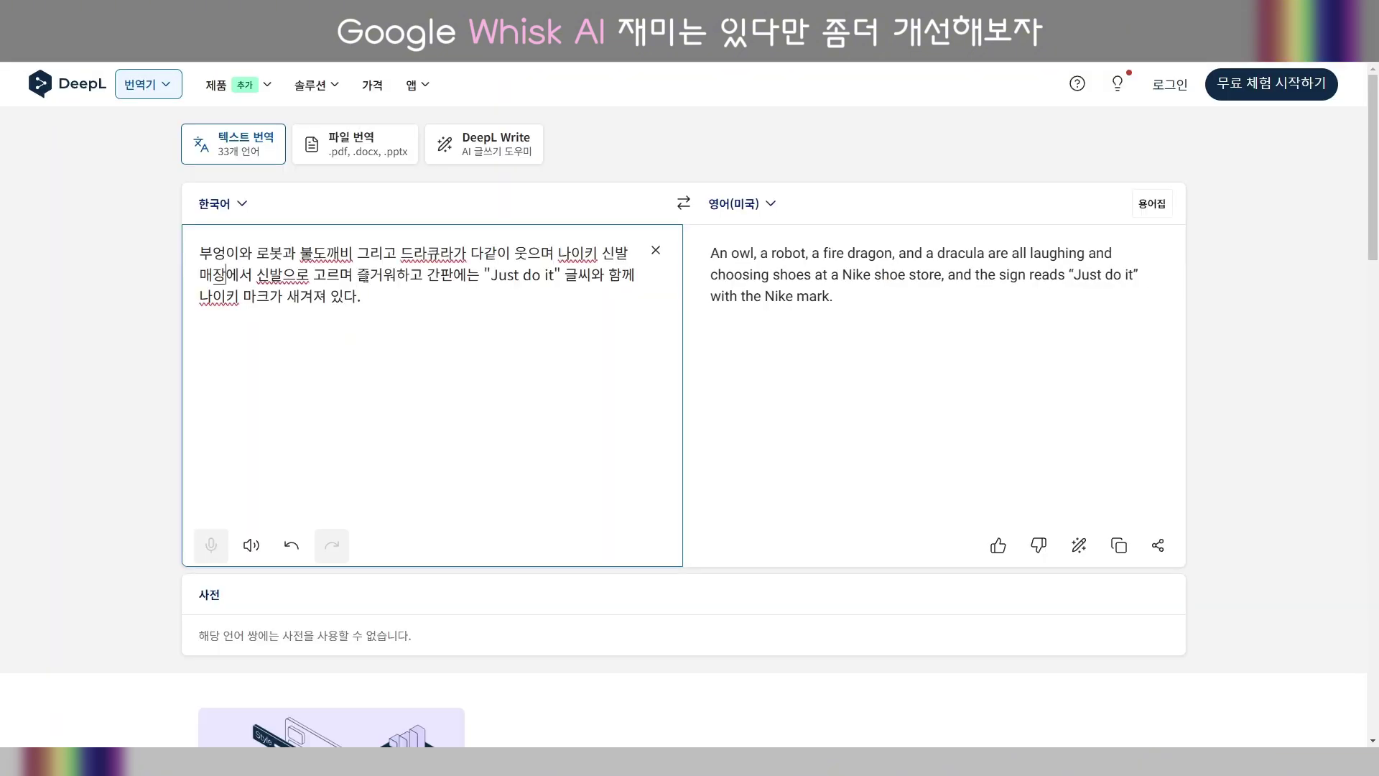
In DeepL, check the quoted "Just do it" sign text and copy the English translation of the Nike shoe store sentence.
left_click(369, 275)
left_click_drag(421, 276, 484, 276)
left_click(549, 296)
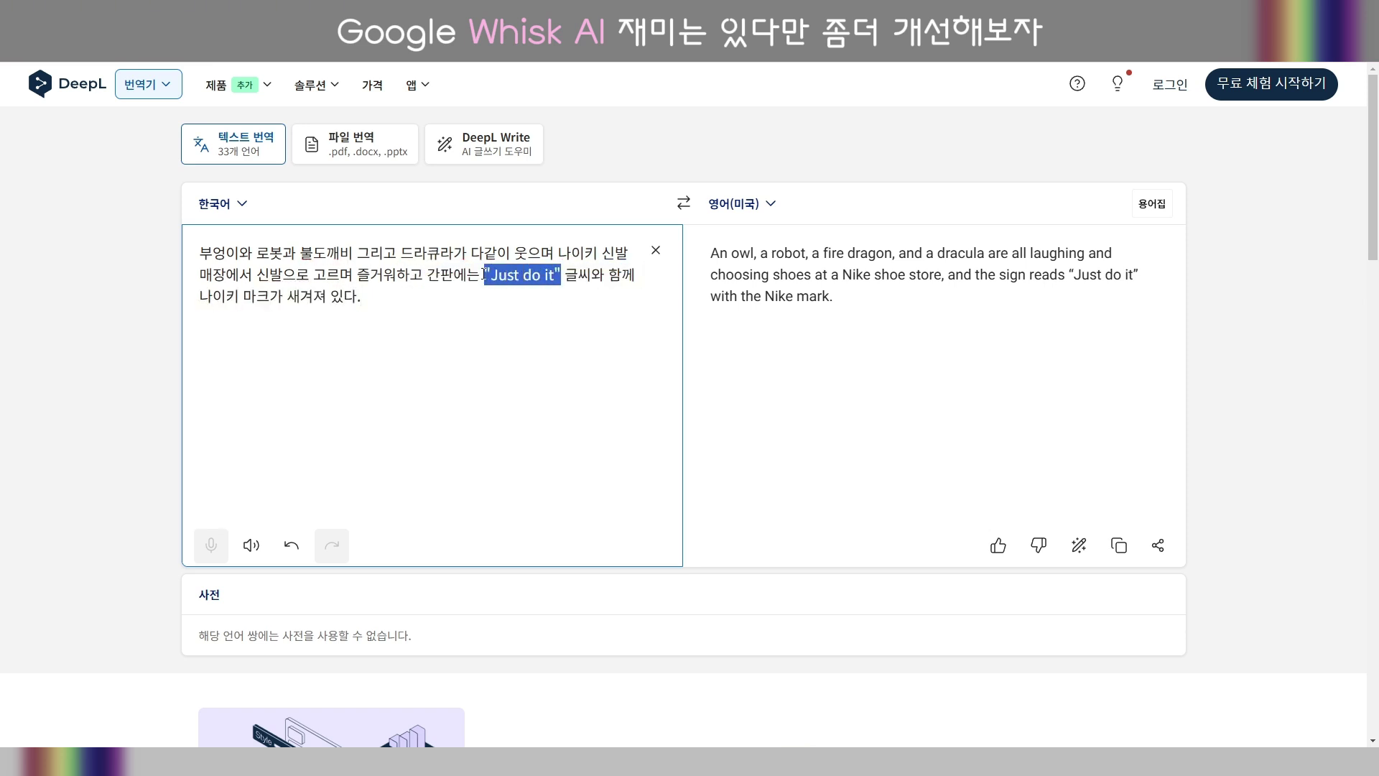
left_click(389, 395)
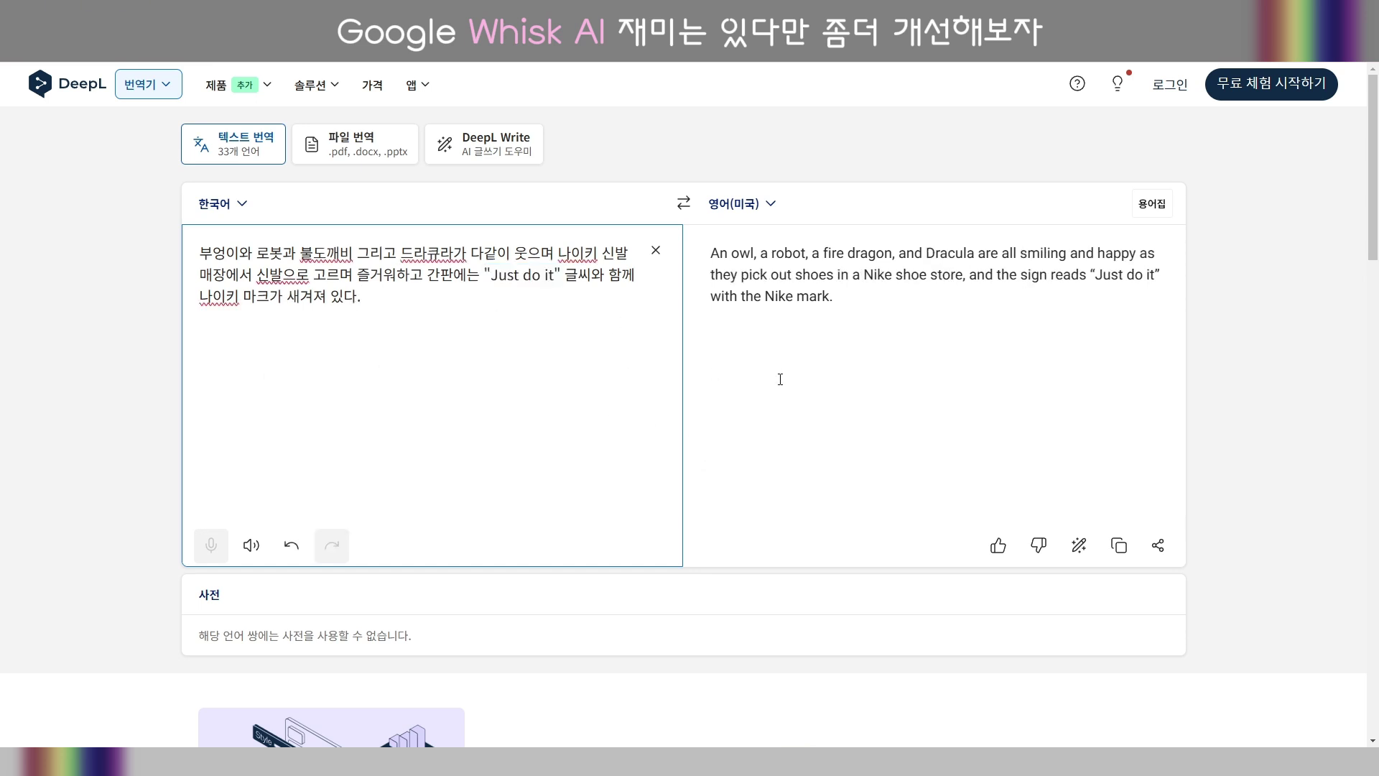
left_click(1118, 545)
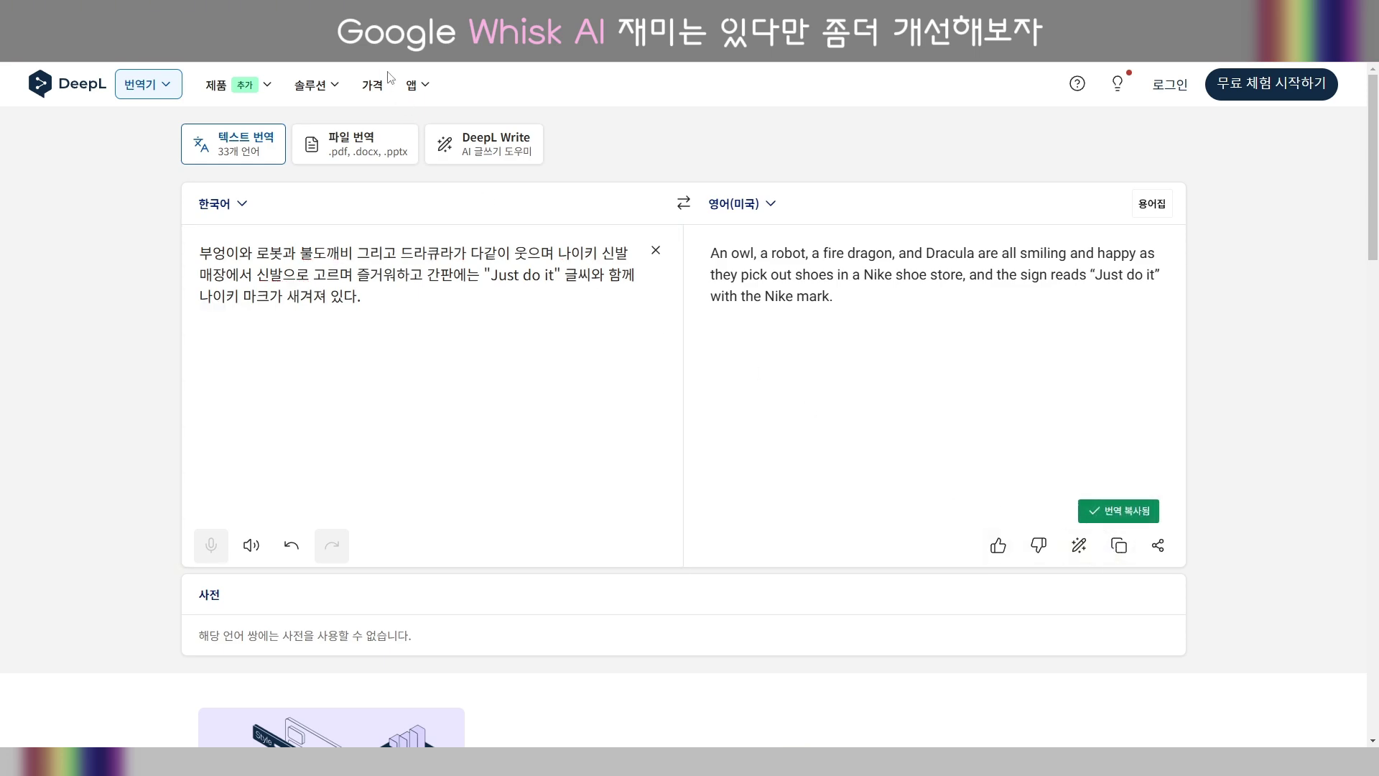
Replace the Whisk prompt with the copied Nike shoe store translation, generate the images, and enlarge the result with Dracula handling a sneaker.
triple_click(499, 716)
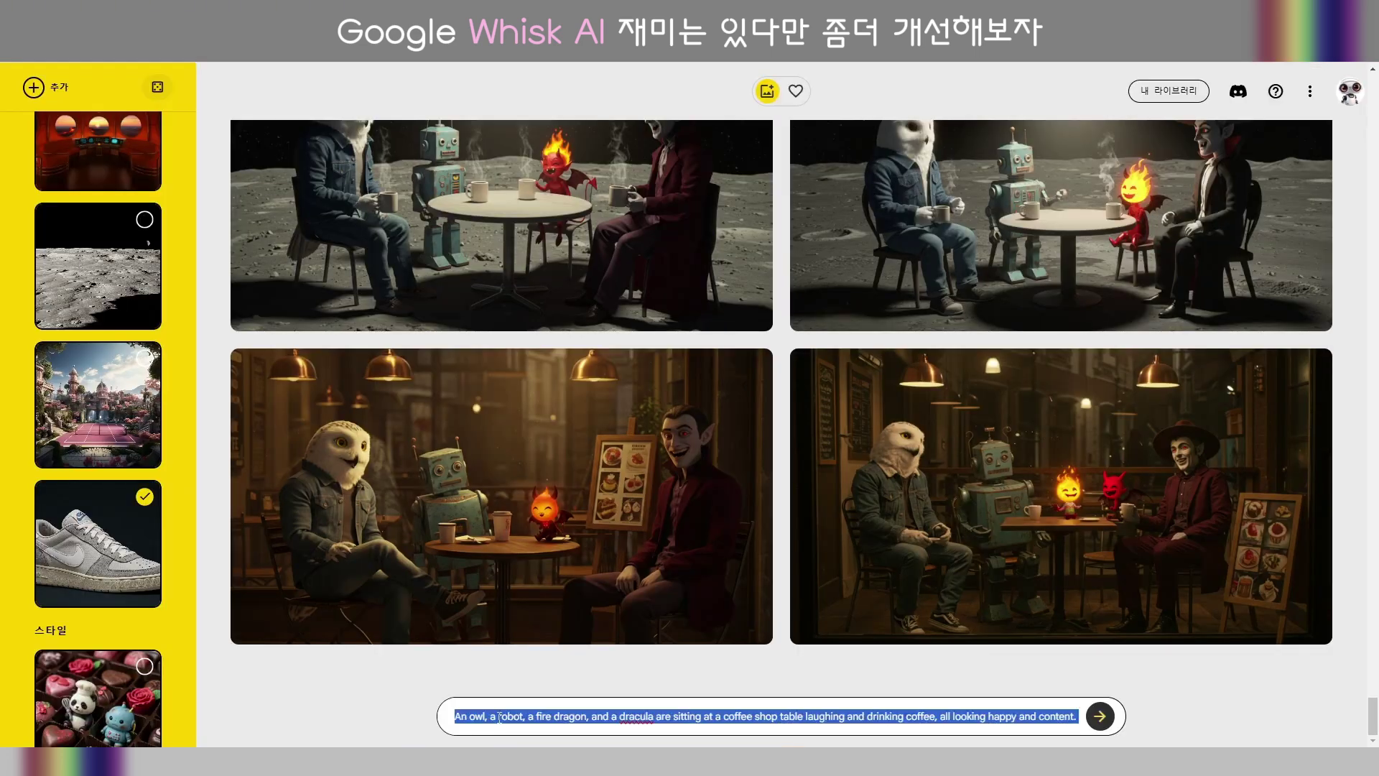
key("ctrl+v")
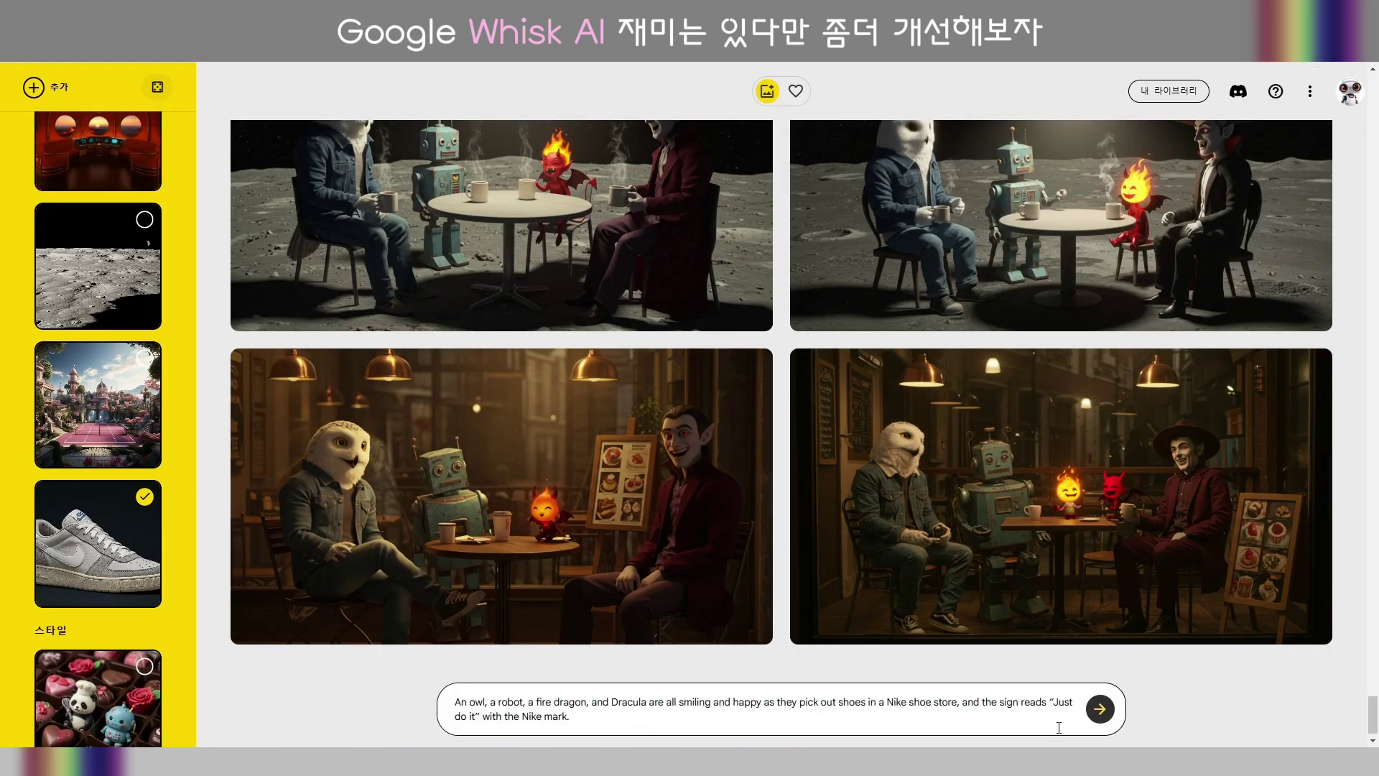
left_click(1099, 710)
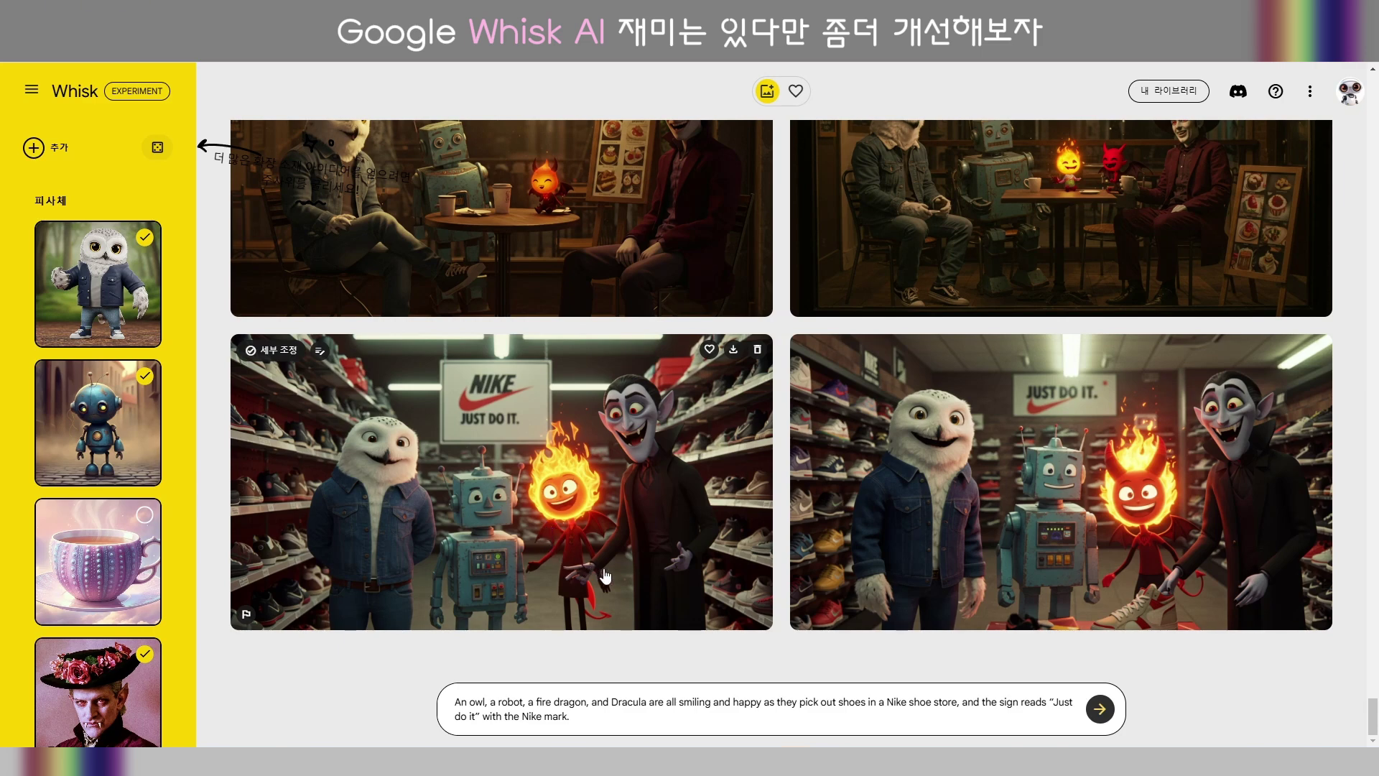
left_click(844, 356)
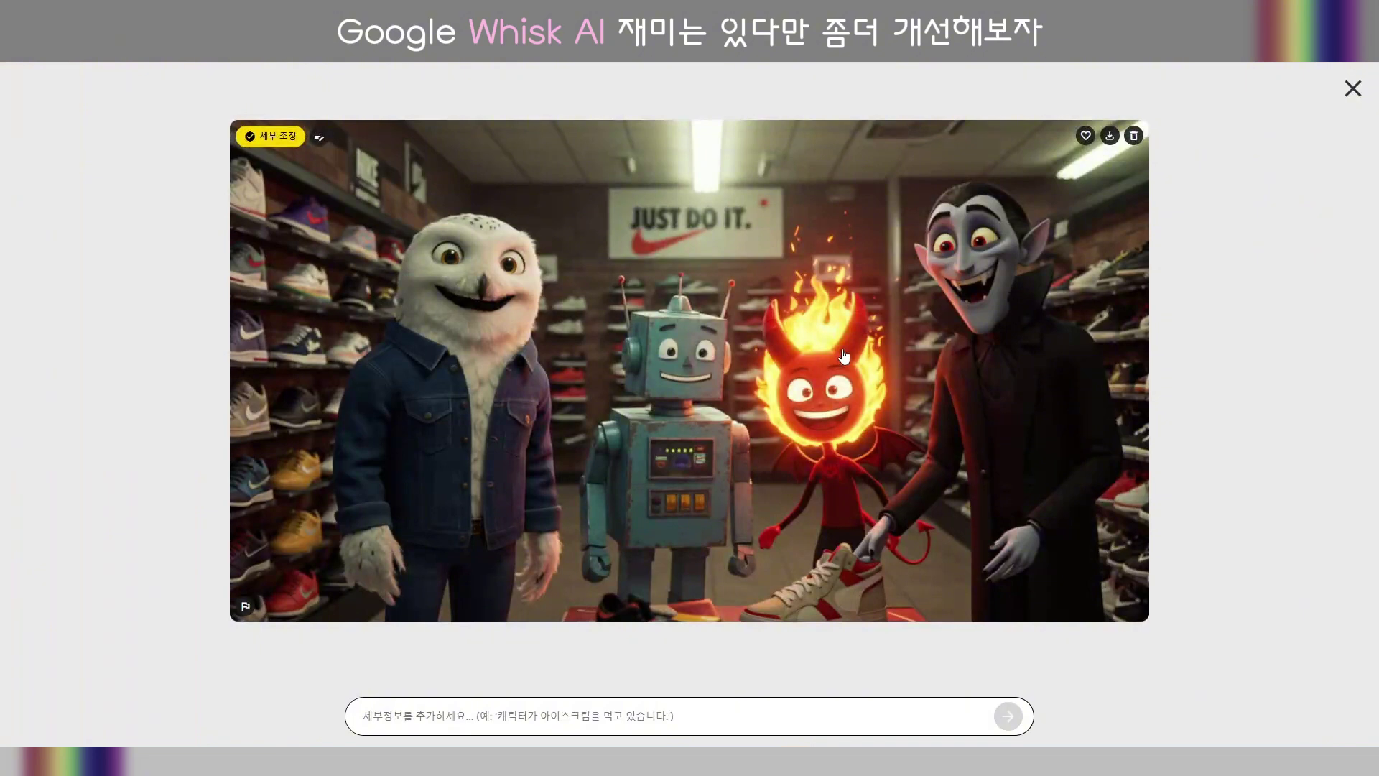
Refine the enlarged shoe store image with the detail "The owl is wearing sunglasses." and compare the regenerated version with the original.
left_click(644, 708)
type("The owl is wearing sunglasses.")
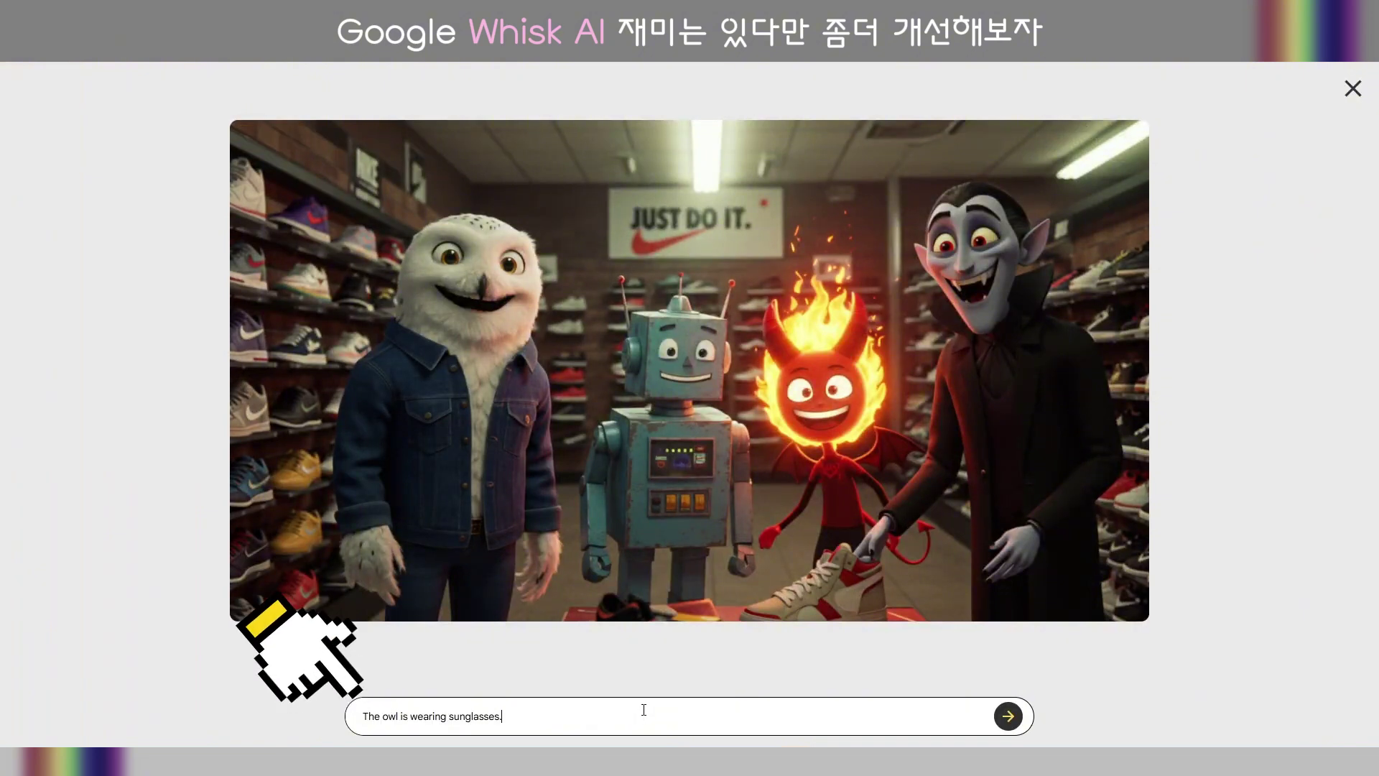
left_click(1008, 716)
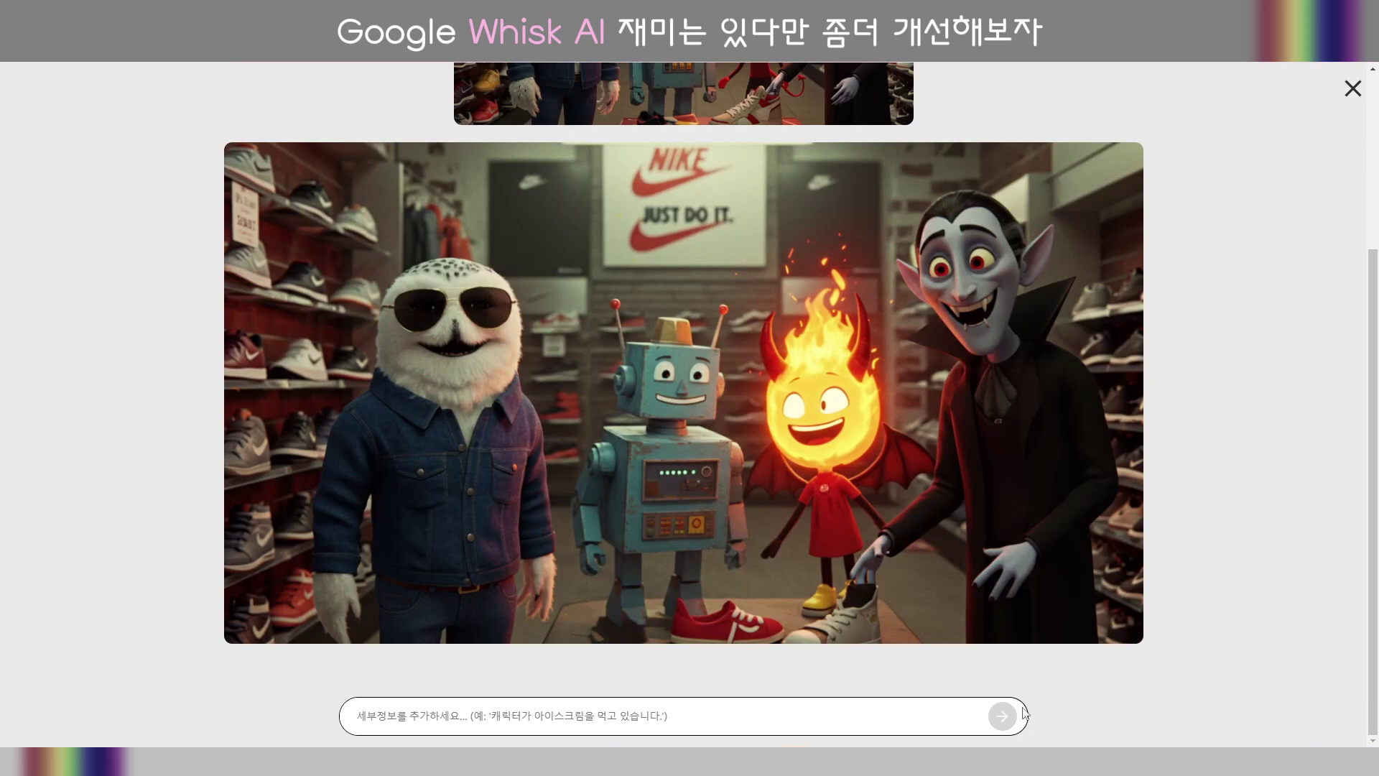
mouse_move(1011, 628)
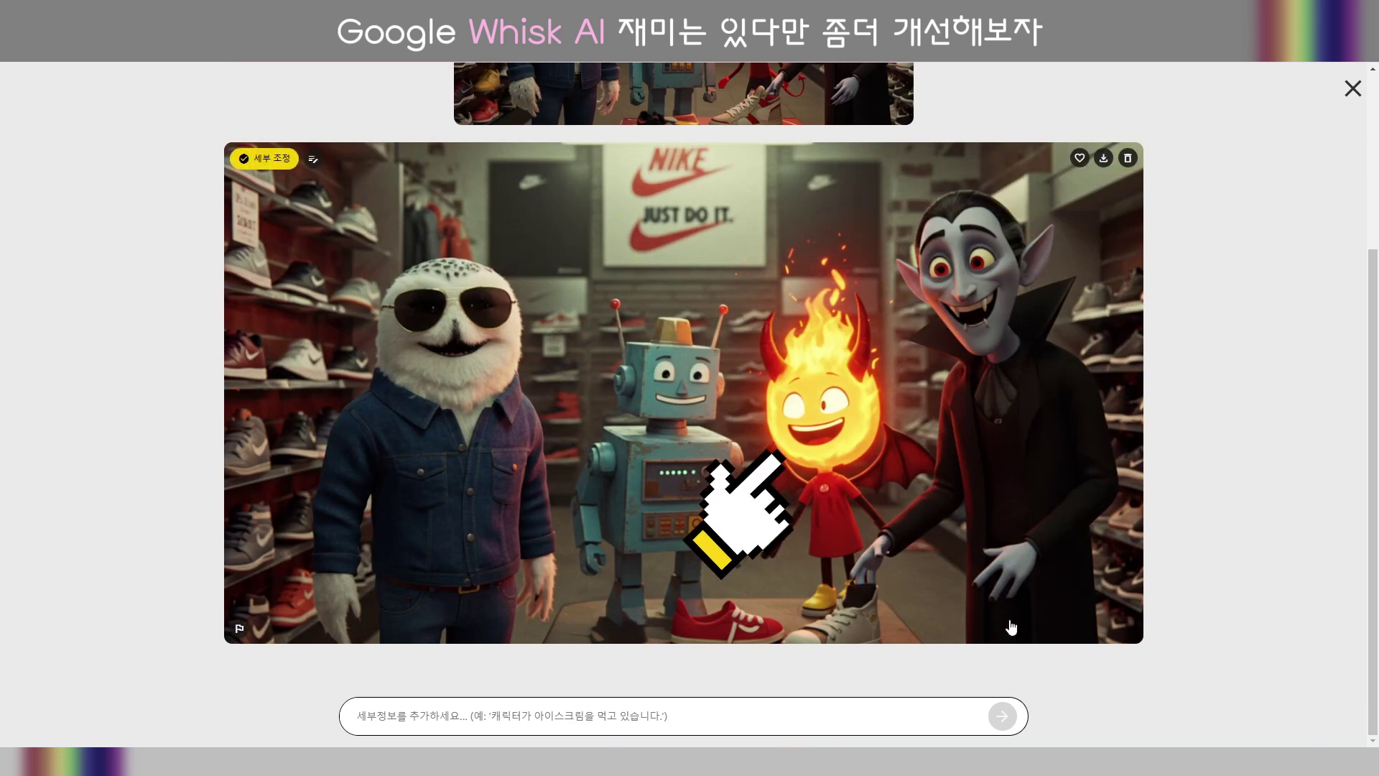
scroll(1012, 627, "up", 3)
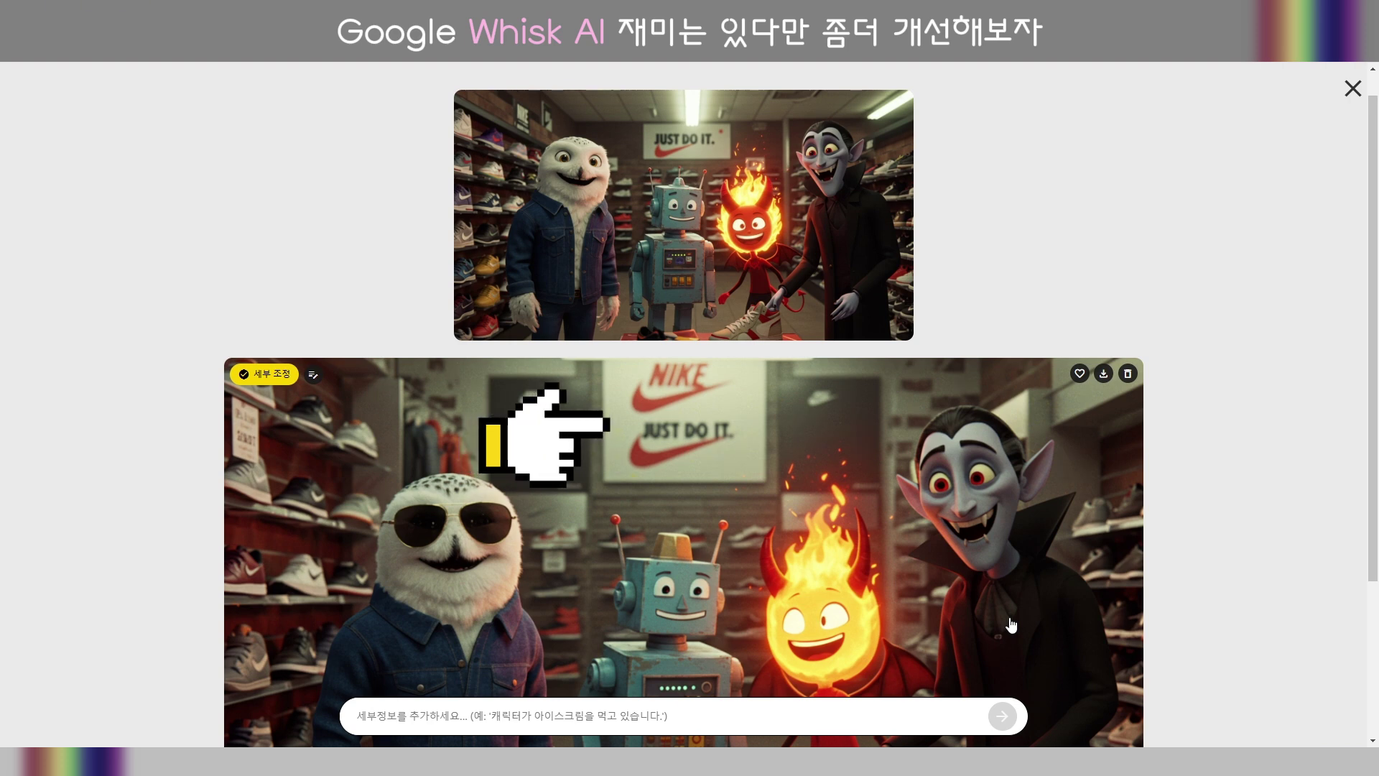
scroll(1012, 624, "down", 1)
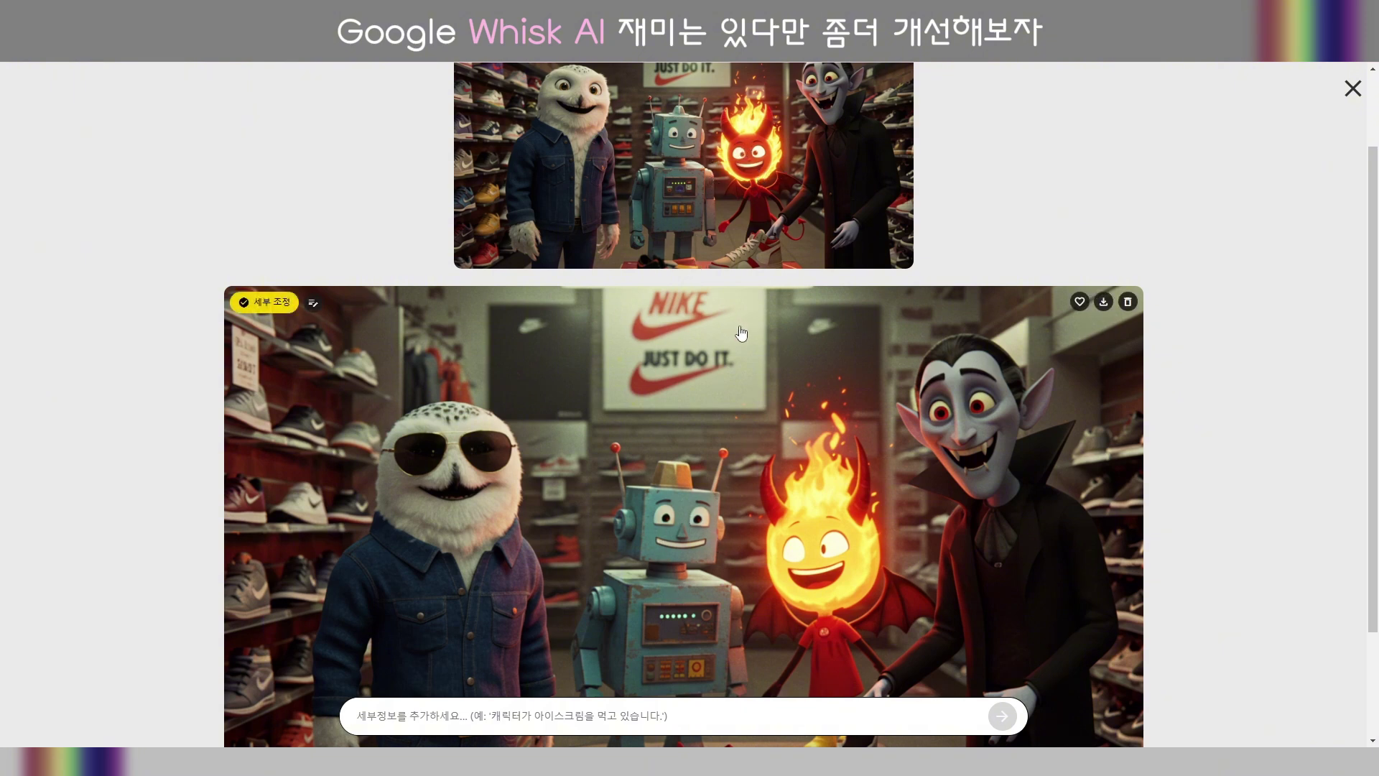
scroll(741, 333, "up", 1)
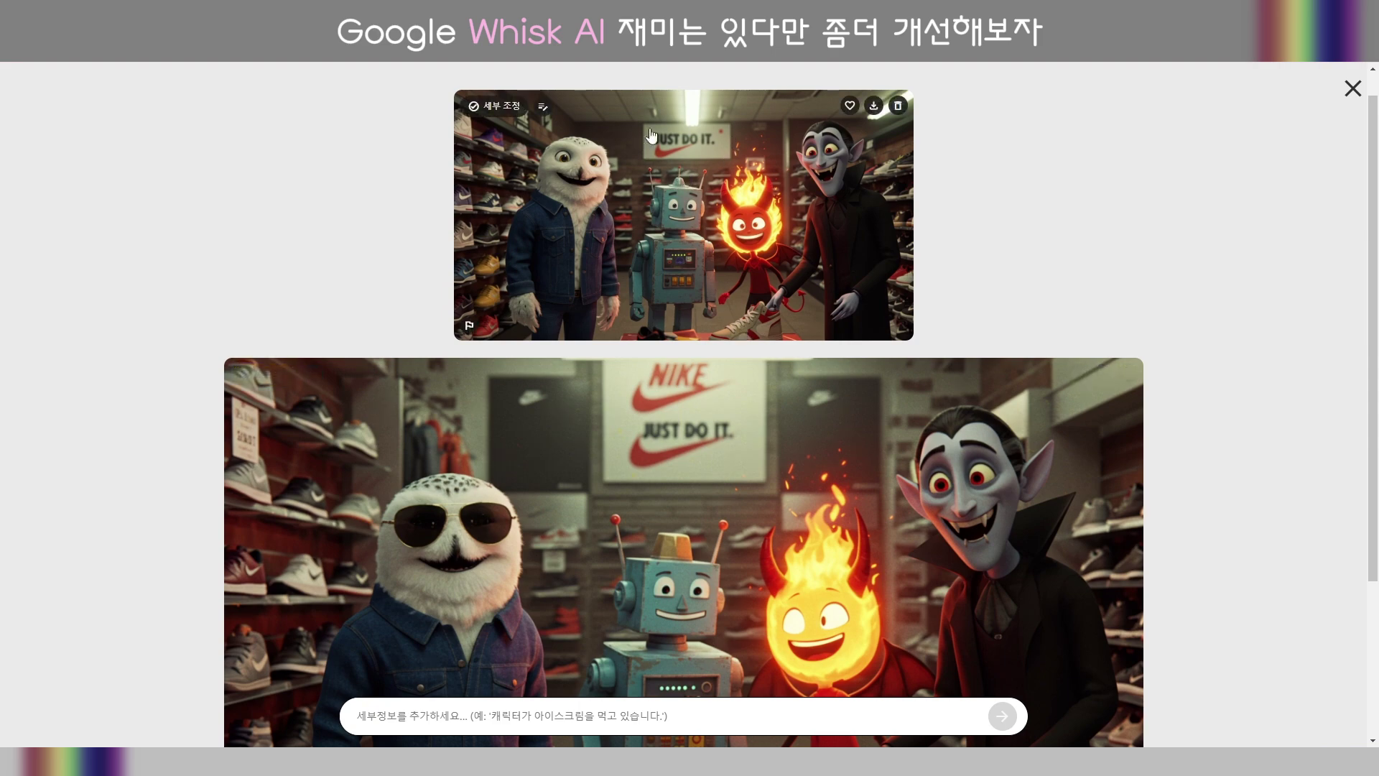